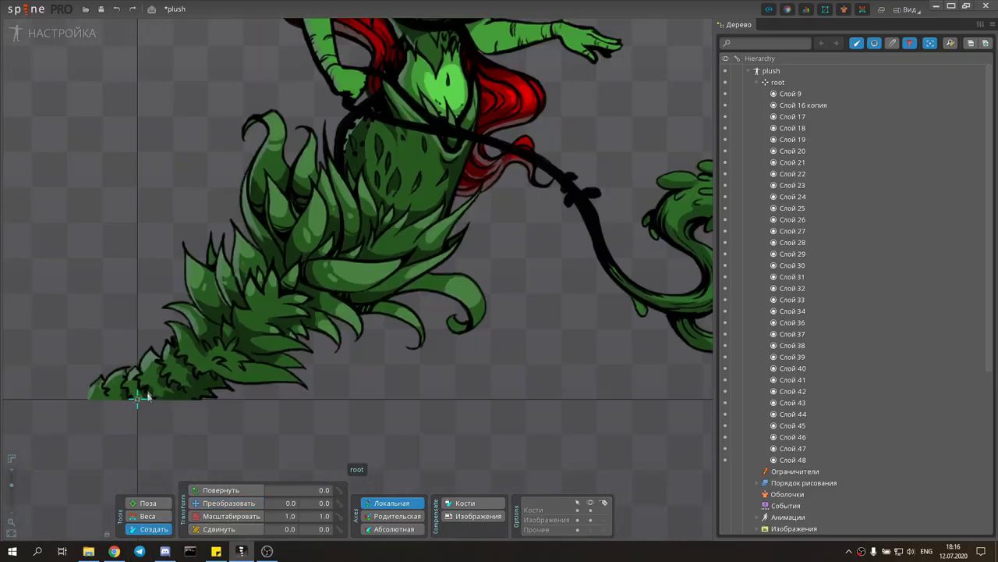
# Add a new bone, then rotate left-arm bones Слой 26 and Слой 24 to lower her arm.
pyautogui.moveTo(138, 390); pyautogui.dragTo(274, 312)
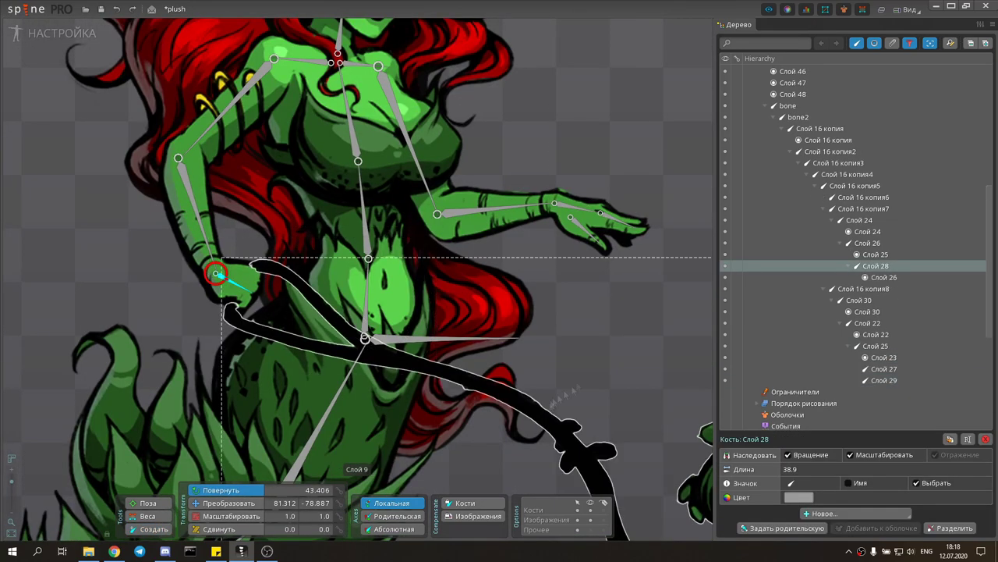
pyautogui.click(185, 236)
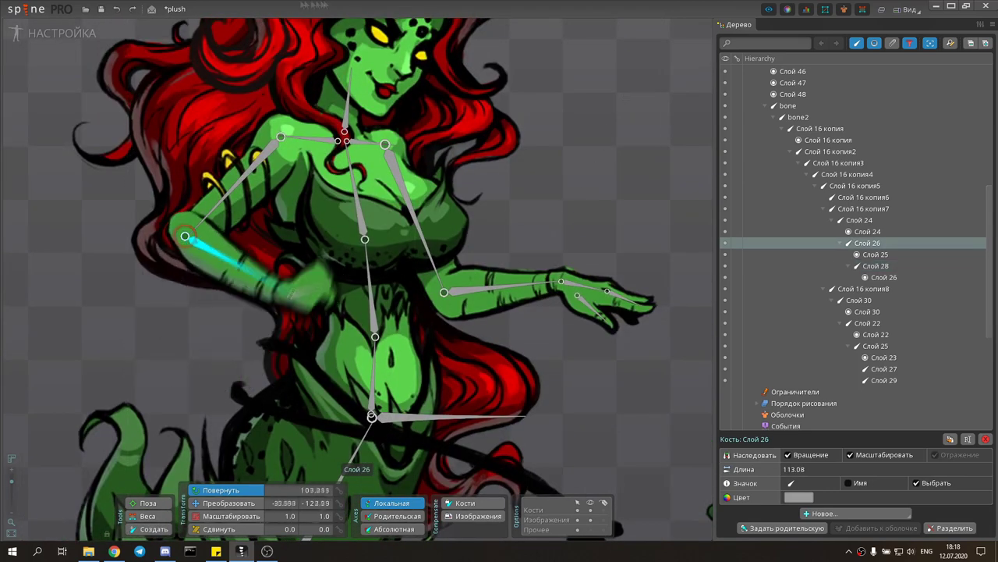
pyautogui.press('c')
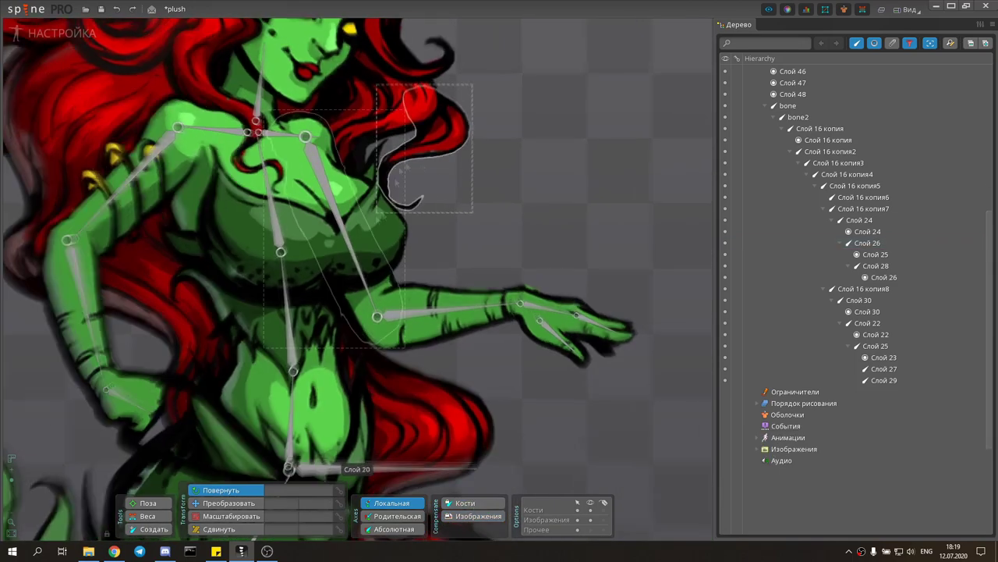
pyautogui.moveTo(222, 238)
pyautogui.mouseDown()
pyautogui.moveTo(443, 115)
pyautogui.moveTo(382, 289)
pyautogui.mouseUp()
pyautogui.click(382, 288)
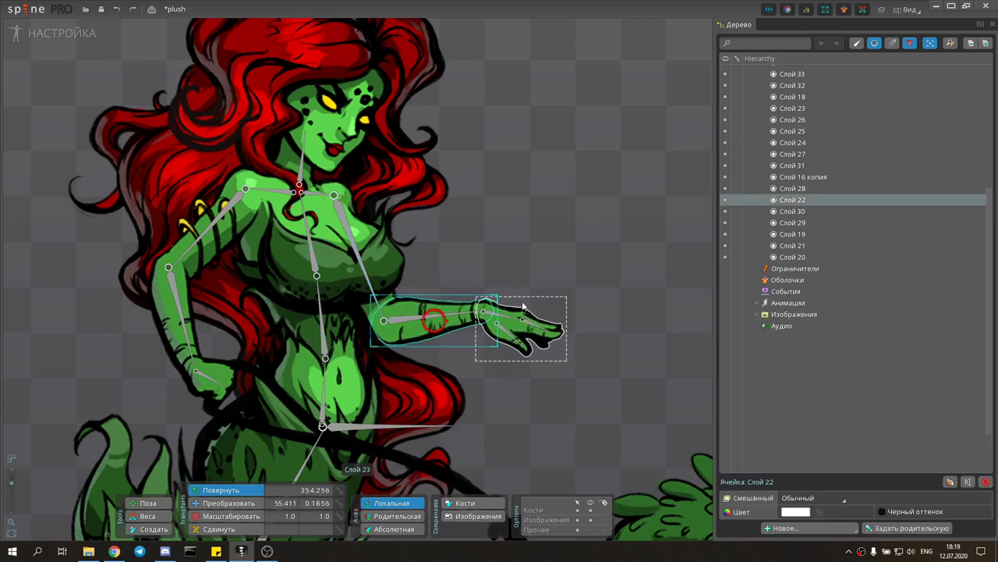
# Hide the chest image Слой 30, rotate the right hand bone upward to test it, then show the chest again.
pyautogui.click(624, 127)
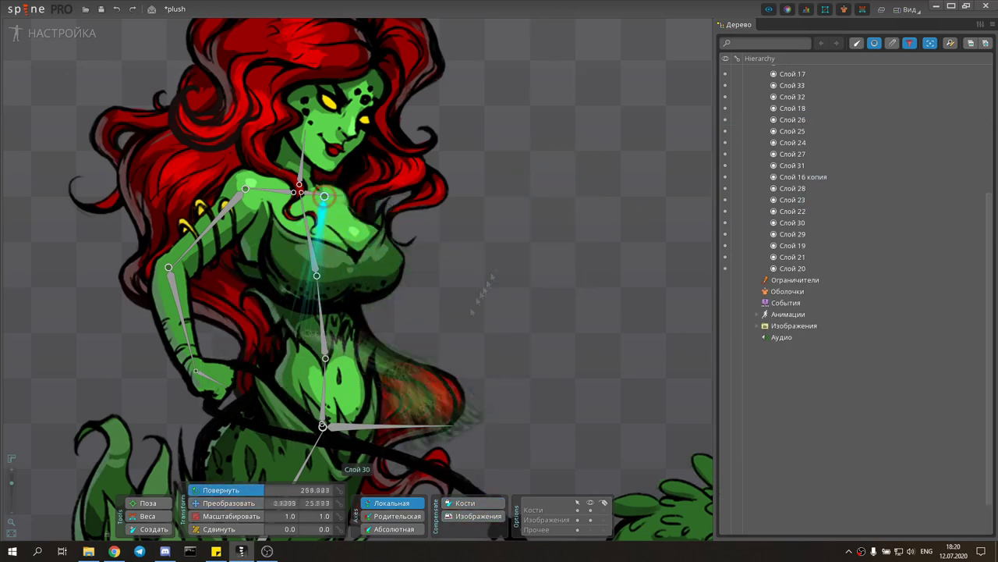
pyautogui.scroll(2, 369, 196)
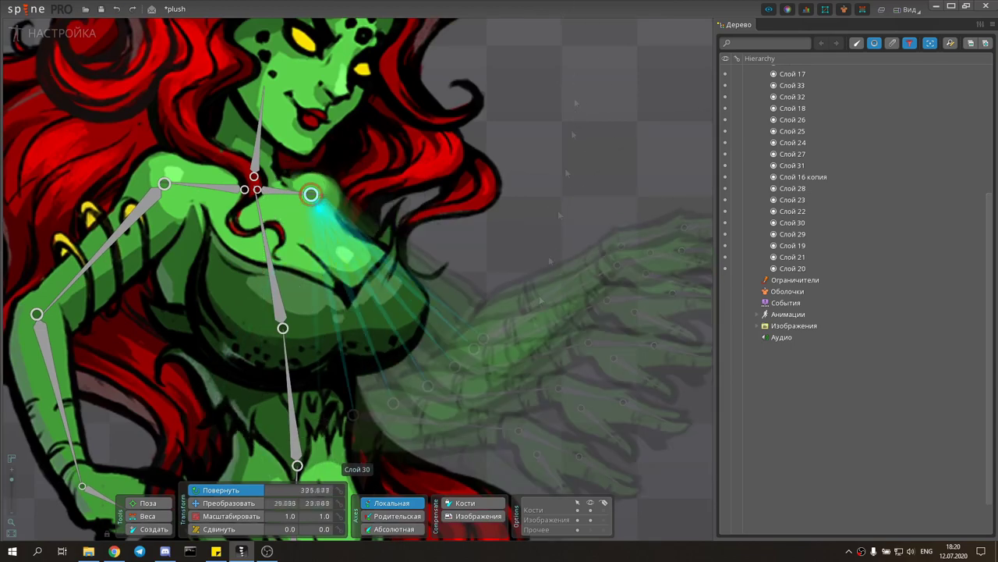
pyautogui.scroll(-1, 503, 252)
pyautogui.click(414, 356)
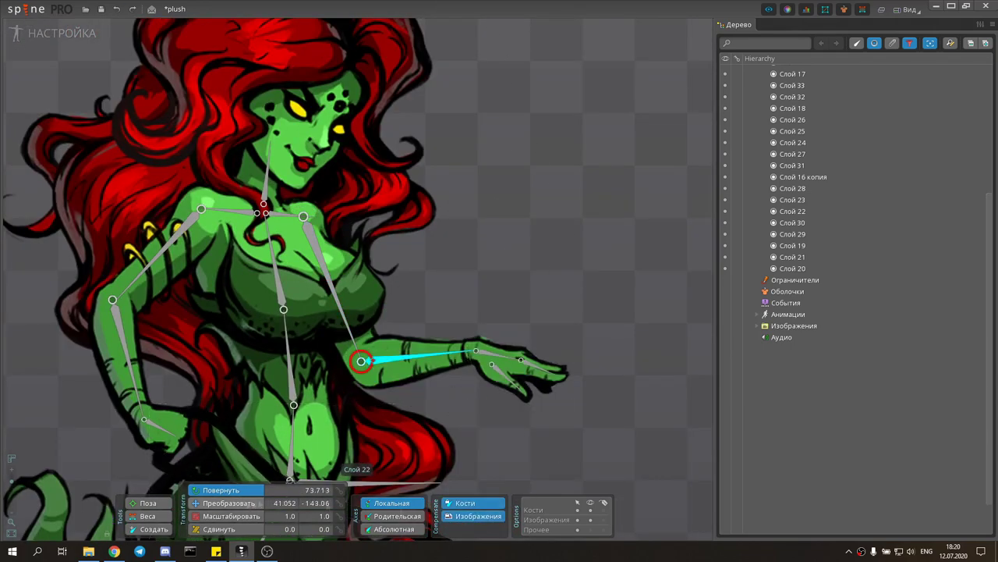
pyautogui.click(304, 312)
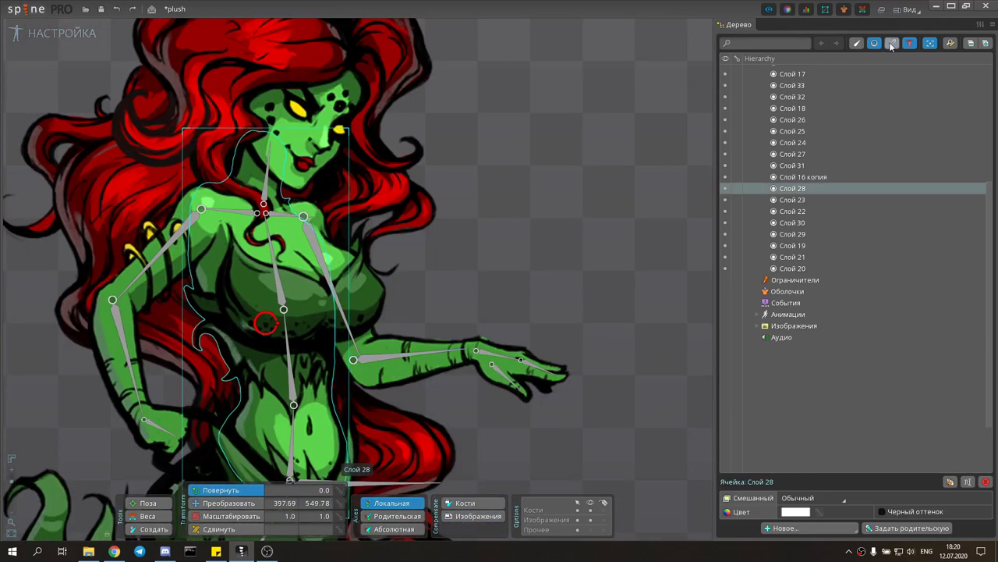
pyautogui.click(413, 356)
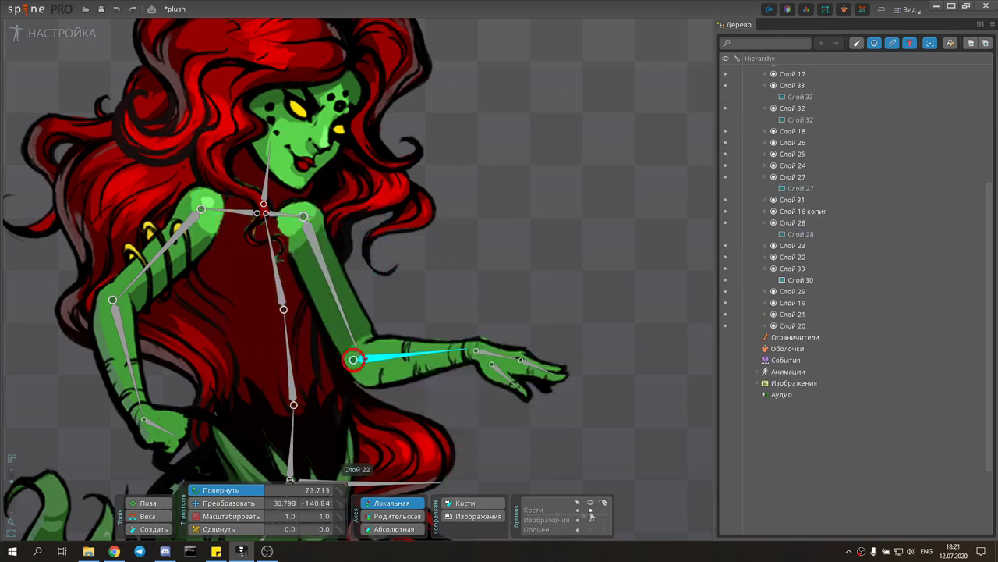
pyautogui.press('c')
pyautogui.moveTo(507, 357); pyautogui.dragTo(485, 117)
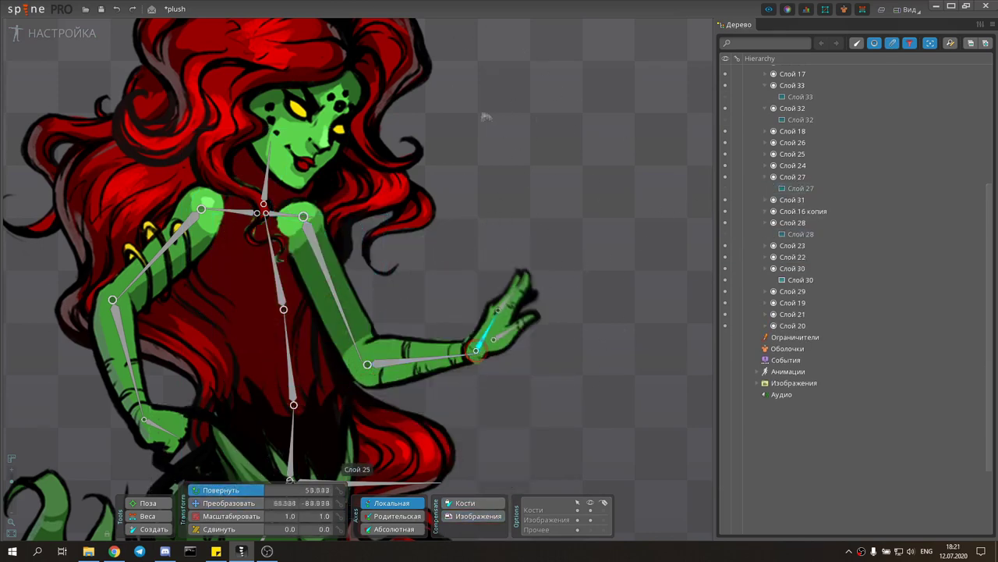
pyautogui.click(336, 290)
# Tilt the head by rotating the neck bone, then select hair image Слой 17.
pyautogui.scroll(2, 457, 279)
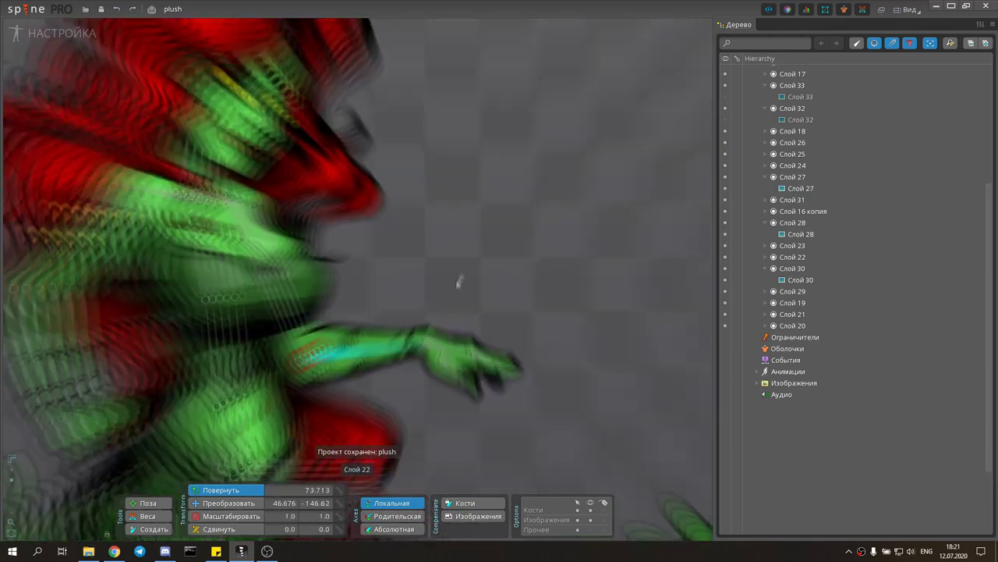
pyautogui.scroll(-3, 406, 361)
pyautogui.scroll(2, 524, 201)
pyautogui.click(324, 197)
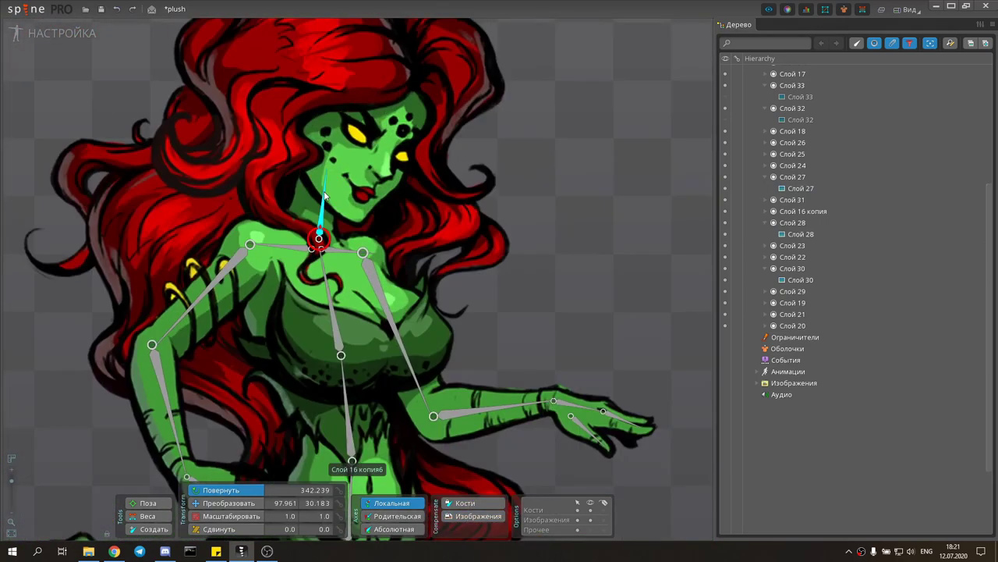
pyautogui.moveTo(643, 168); pyautogui.dragTo(604, 157)
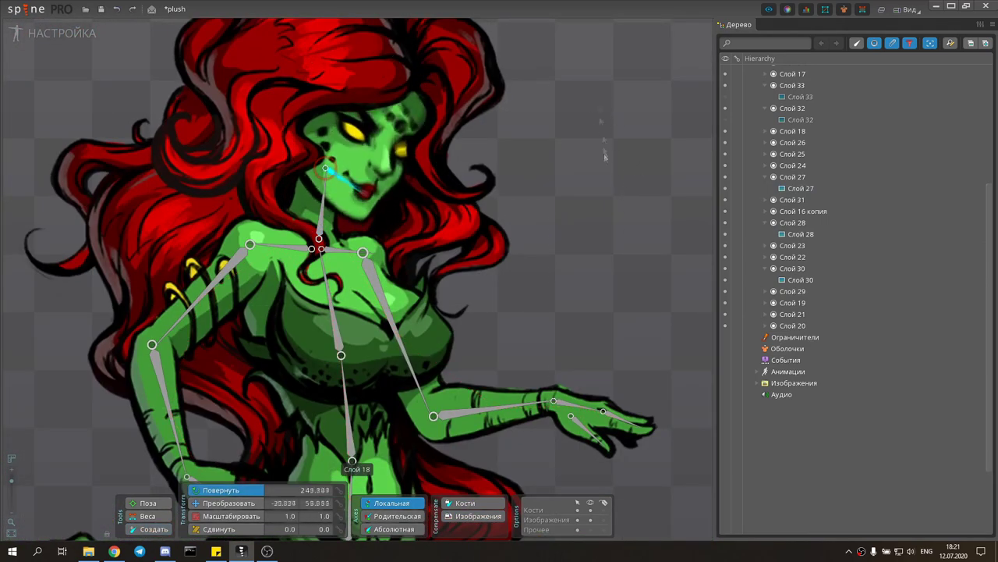
pyautogui.click(370, 135)
pyautogui.scroll(-2, 371, 135)
pyautogui.scroll(3, 371, 135)
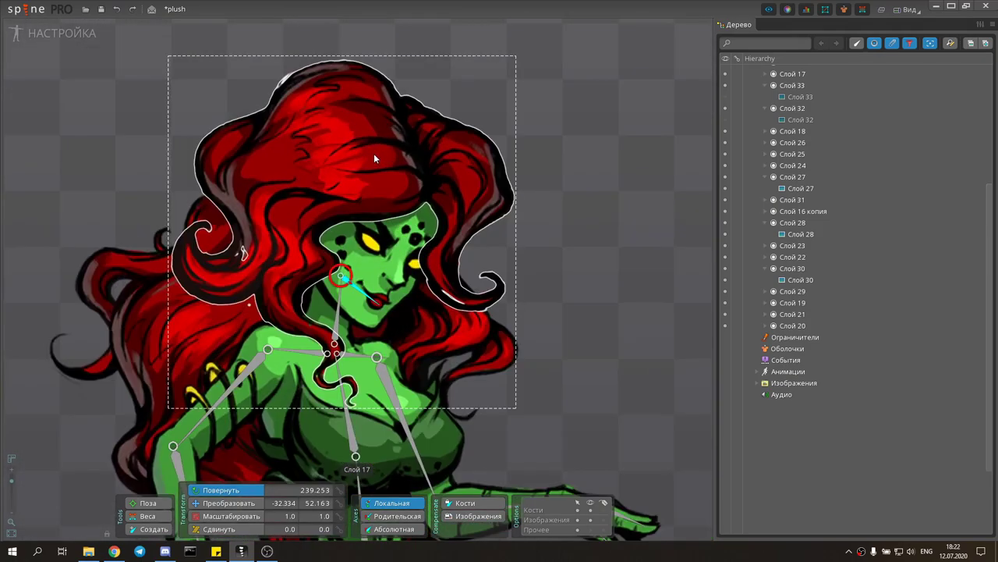
pyautogui.scroll(-3, 374, 158)
# Chain new bones from the hand bone along the black vine toward the plant heads.
pyautogui.scroll(1, 430, 257)
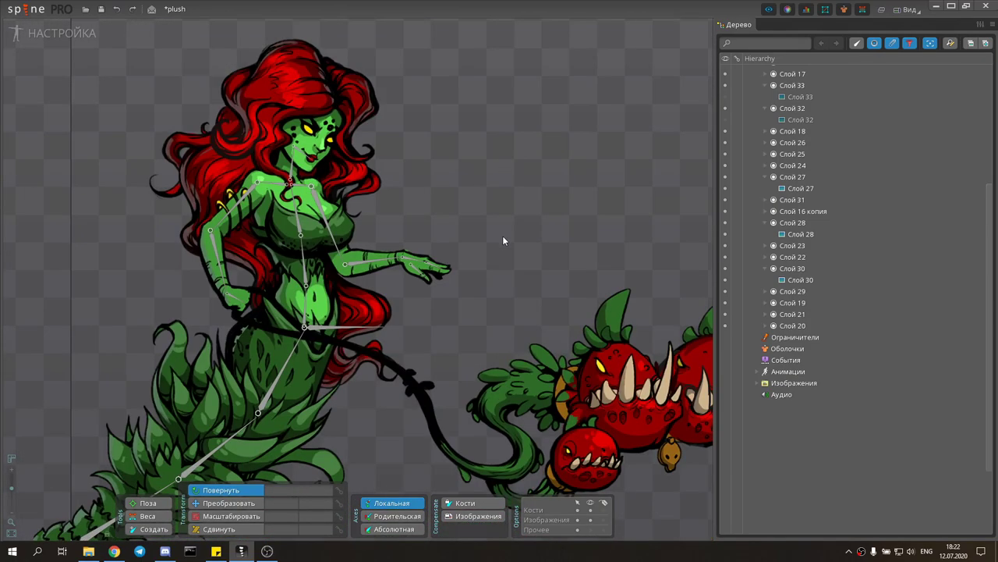
pyautogui.scroll(2, 504, 239)
pyautogui.press('b')
pyautogui.click(246, 214)
pyautogui.scroll(1, 251, 214)
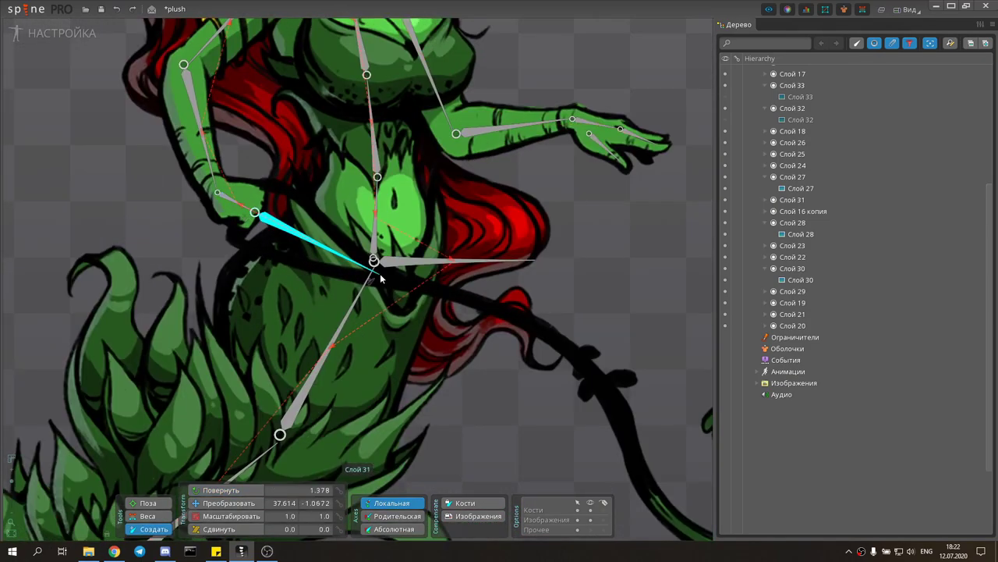
pyautogui.moveTo(381, 278); pyautogui.dragTo(250, 211)
pyautogui.moveTo(556, 334); pyautogui.dragTo(605, 389)
pyautogui.moveTo(443, 178); pyautogui.dragTo(470, 247)
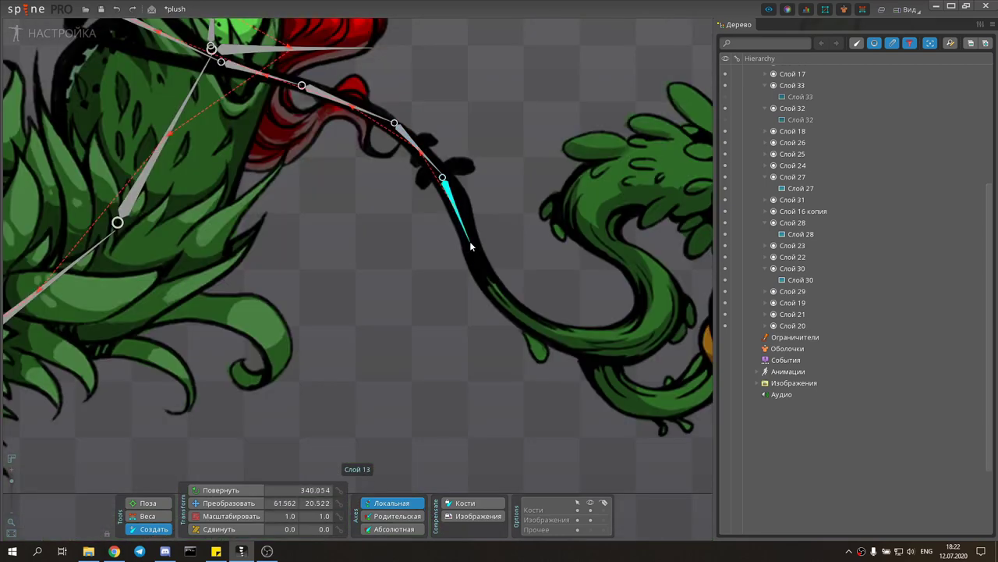
pyautogui.moveTo(616, 251); pyautogui.dragTo(578, 215)
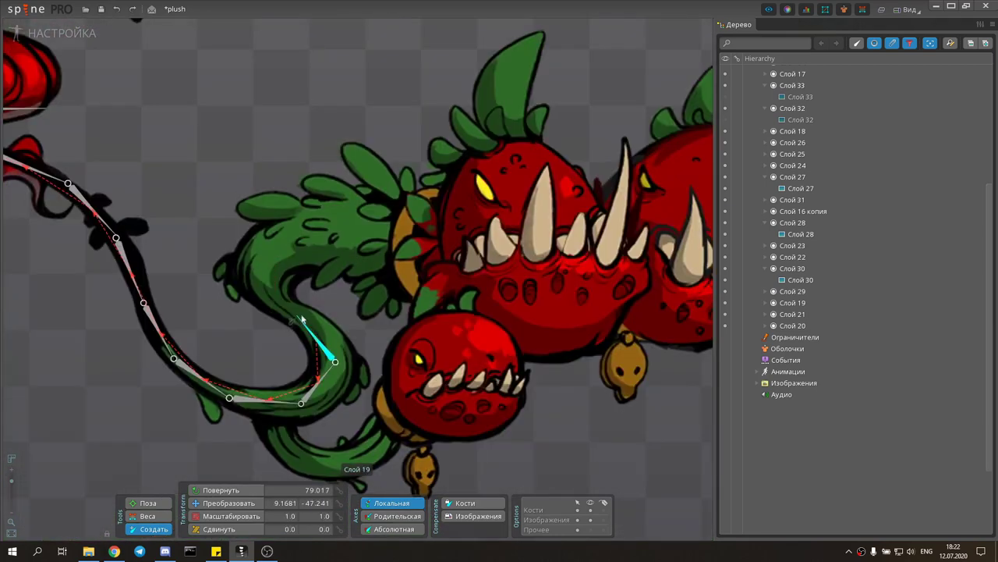
# Hide the small lower plant head and draw a bone inside the front head's jaw.
pyautogui.moveTo(431, 248); pyautogui.dragTo(410, 224)
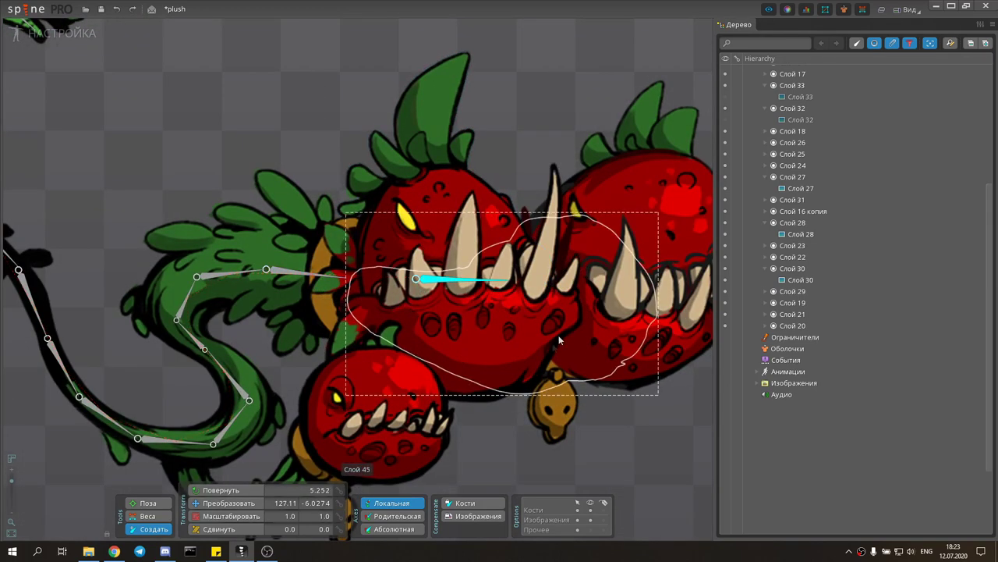
pyautogui.moveTo(481, 383); pyautogui.dragTo(440, 332)
pyautogui.click(334, 343)
pyautogui.press('Delete')
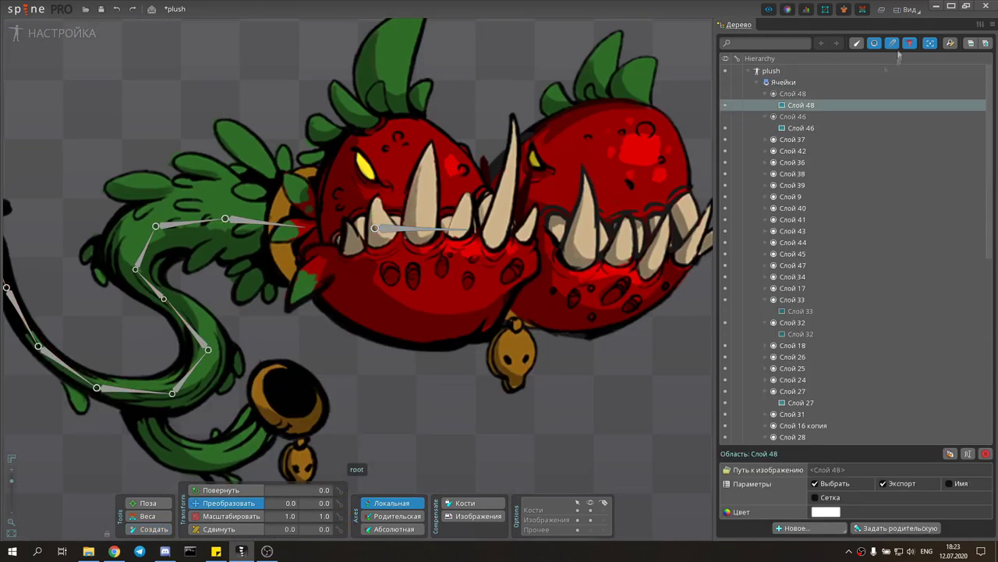
pyautogui.moveTo(347, 270); pyautogui.dragTo(476, 314)
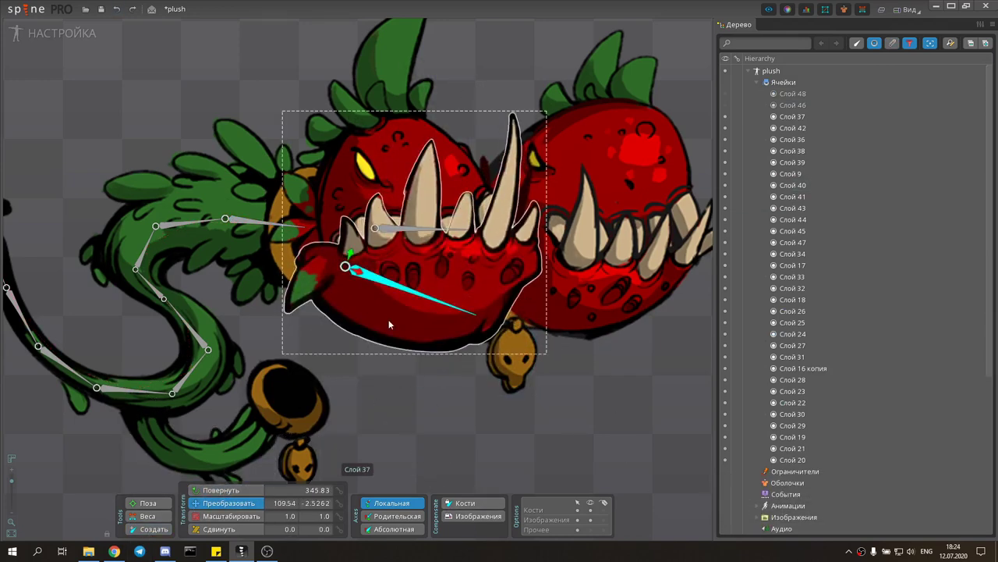
pyautogui.click(406, 297)
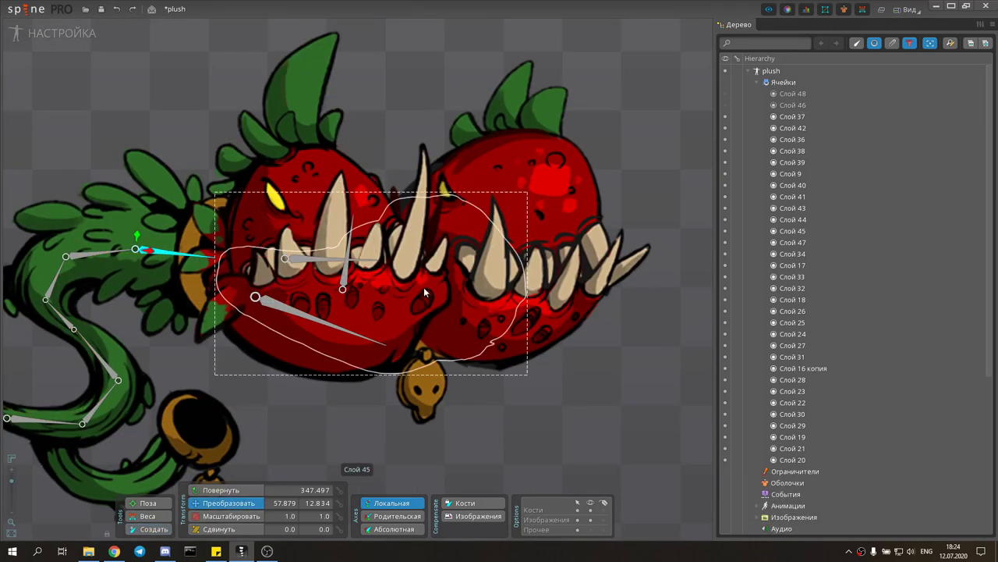
pyautogui.click(425, 292)
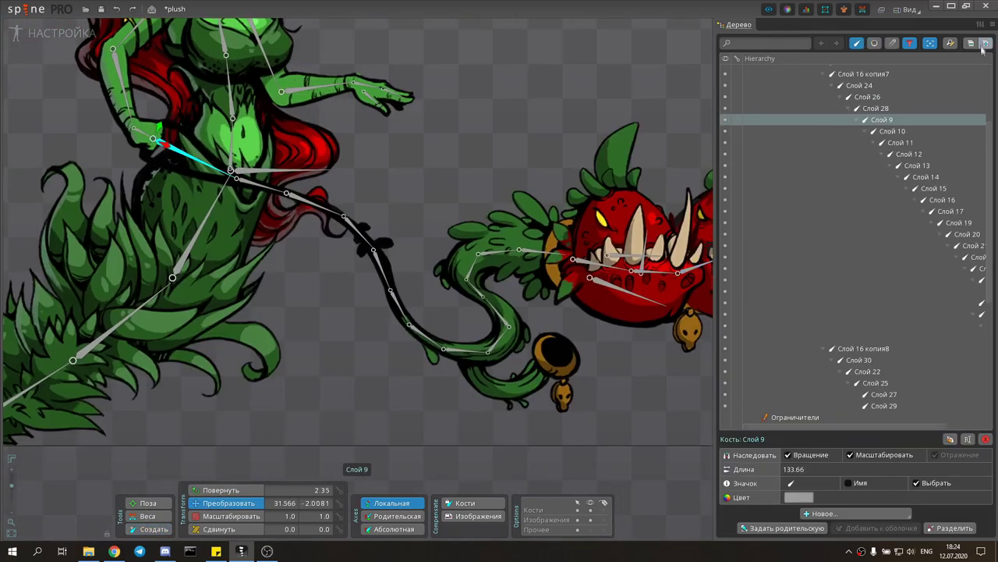
# Colour vine bones Слой 9–Слой 31 and head bones Слой 45 and 46 green.
pyautogui.moveTo(716, 127); pyautogui.dragTo(615, 127)
pyautogui.keyDown('shift'); pyautogui.click(888, 268); pyautogui.keyUp('shift')
pyautogui.click(696, 497)
pyautogui.moveTo(234, 139); pyautogui.dragTo(147, 216)
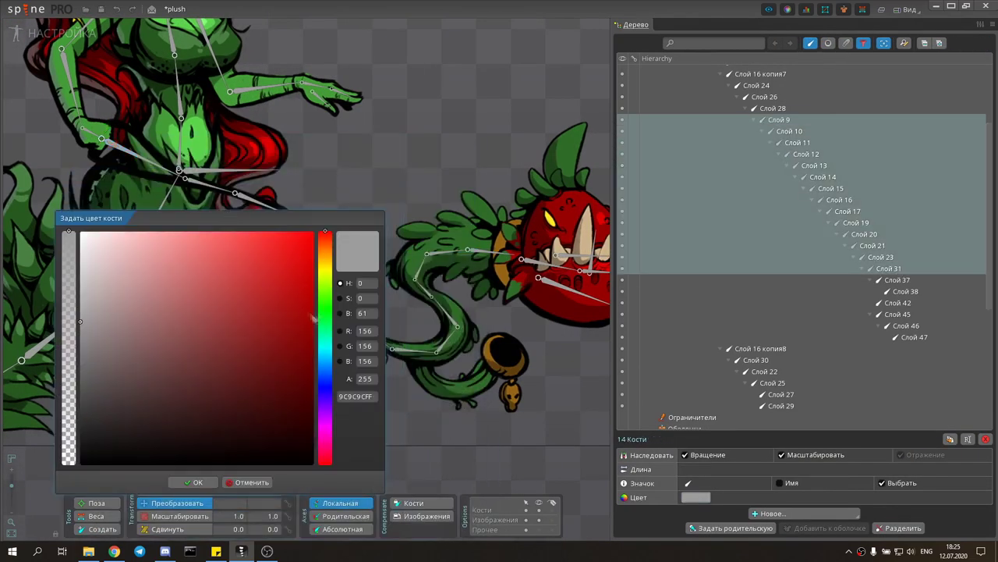
pyautogui.click(326, 361)
pyautogui.click(326, 308)
pyautogui.click(242, 236)
pyautogui.click(193, 482)
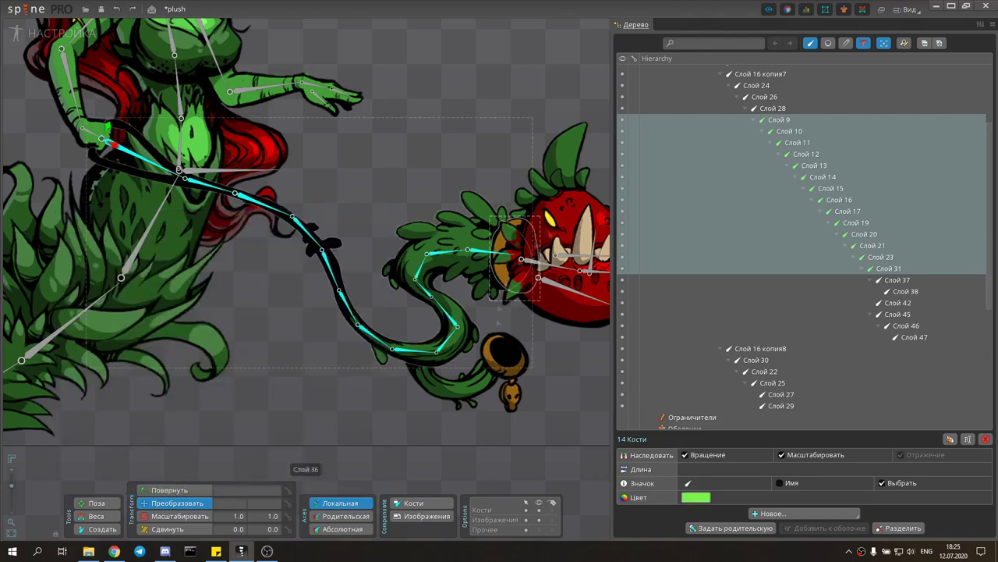
pyautogui.scroll(3, 535, 281)
pyautogui.keyDown('shift'); pyautogui.click(914, 337); pyautogui.keyUp('shift')
pyautogui.click(695, 497)
pyautogui.click(197, 479)
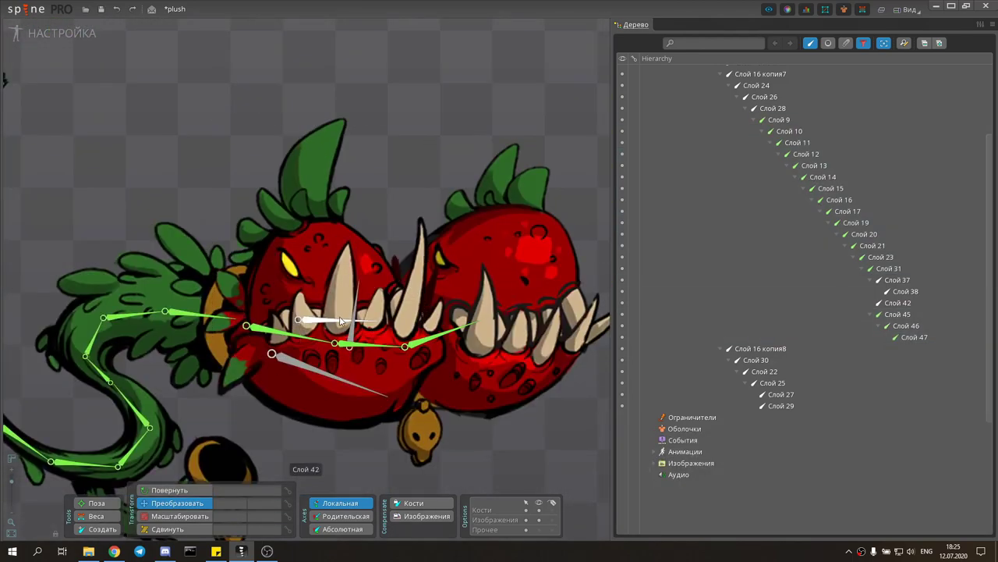
# Draw new bones into the right head's upper and lower jaw.
pyautogui.click(299, 319)
pyautogui.press('c')
pyautogui.press('x')
pyautogui.scroll(-2, 351, 312)
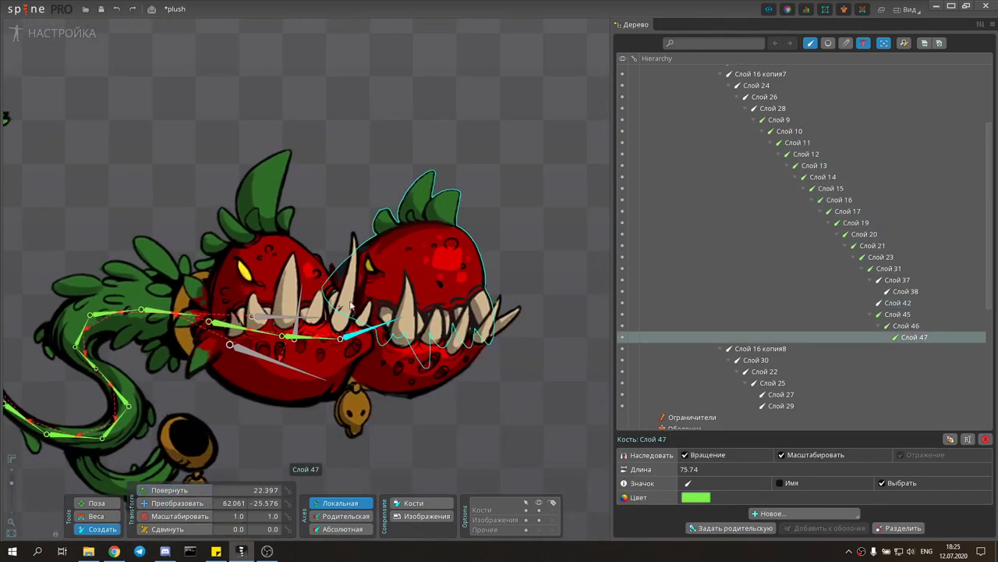
pyautogui.moveTo(355, 304); pyautogui.dragTo(430, 278)
pyautogui.moveTo(354, 342)
pyautogui.mouseDown()
pyautogui.moveTo(416, 370)
pyautogui.moveTo(437, 297)
pyautogui.mouseUp()
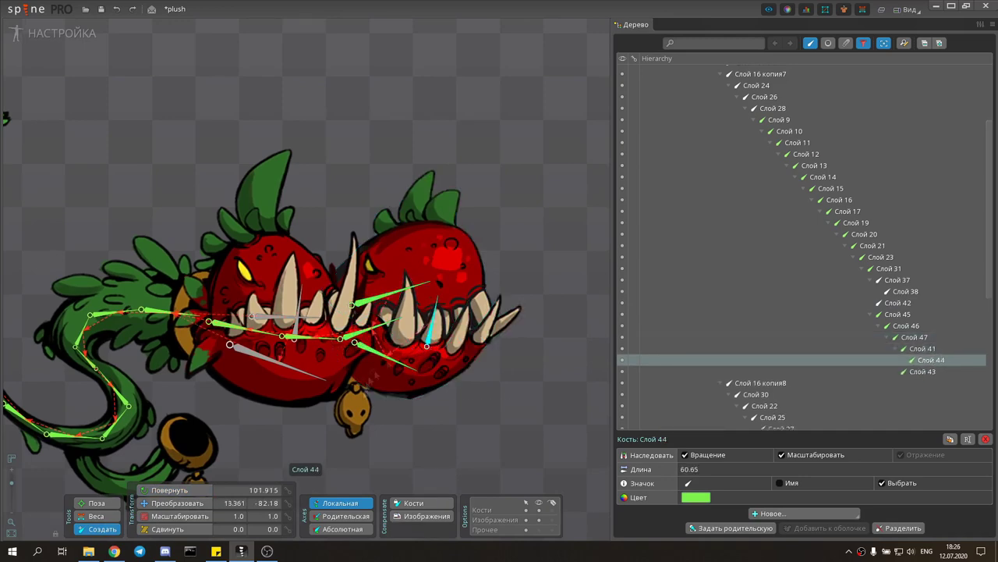
# Colour the six mouth bones blue.
pyautogui.click(292, 372)
pyautogui.moveTo(323, 169); pyautogui.dragTo(491, 349)
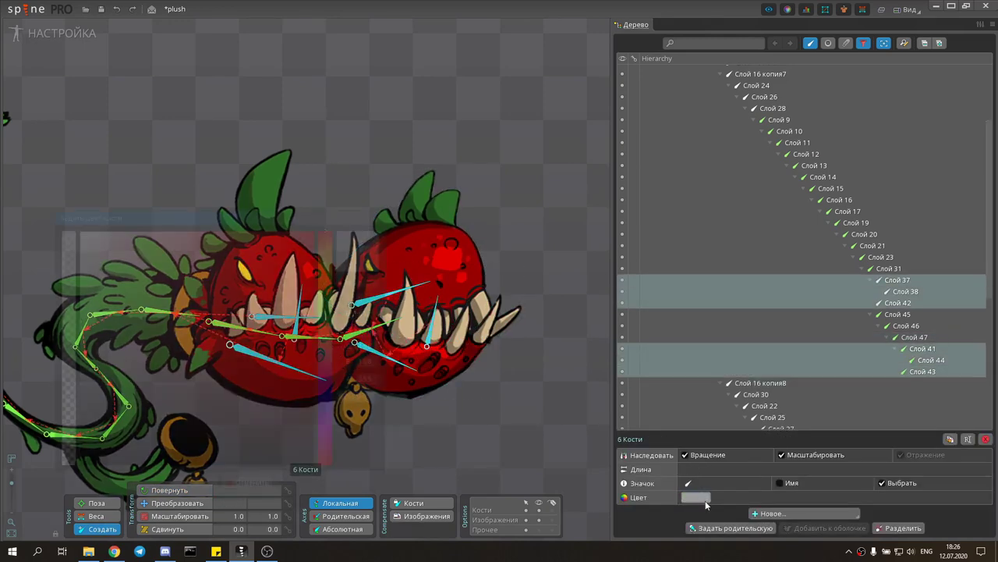
pyautogui.click(696, 497)
pyautogui.click(658, 319)
pyautogui.click(521, 416)
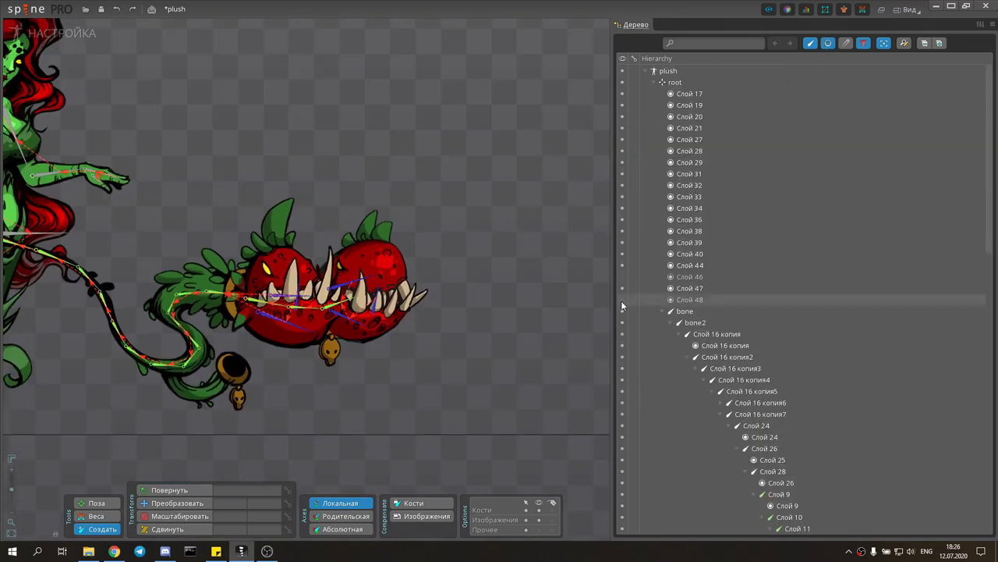
# Colour the small head's jaw bones, including Слой 38, blue.
pyautogui.scroll(2, 135, 364)
pyautogui.click(134, 363)
pyautogui.click(134, 376)
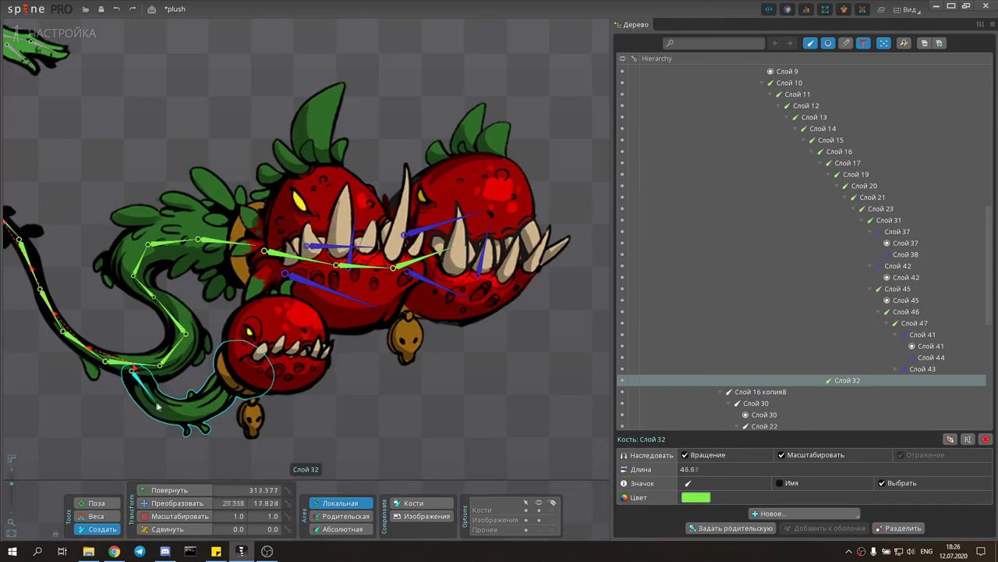
pyautogui.click(240, 363)
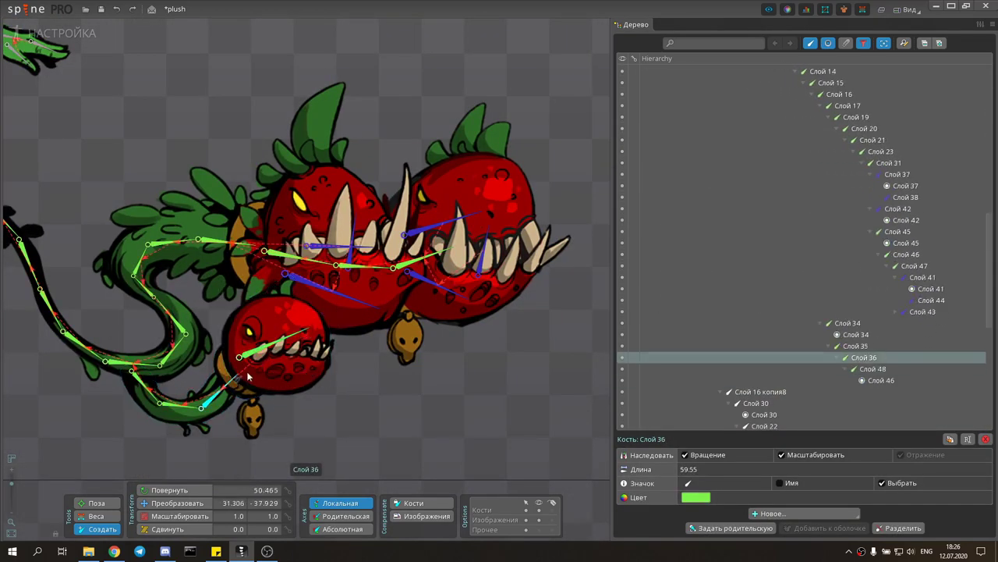
pyautogui.click(695, 496)
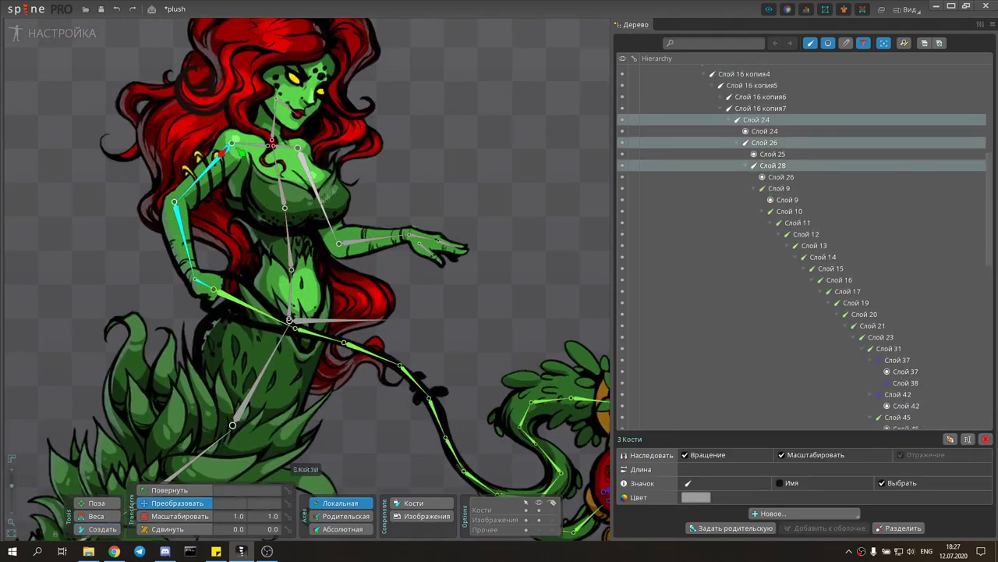
pyautogui.click(696, 496)
pyautogui.click(519, 419)
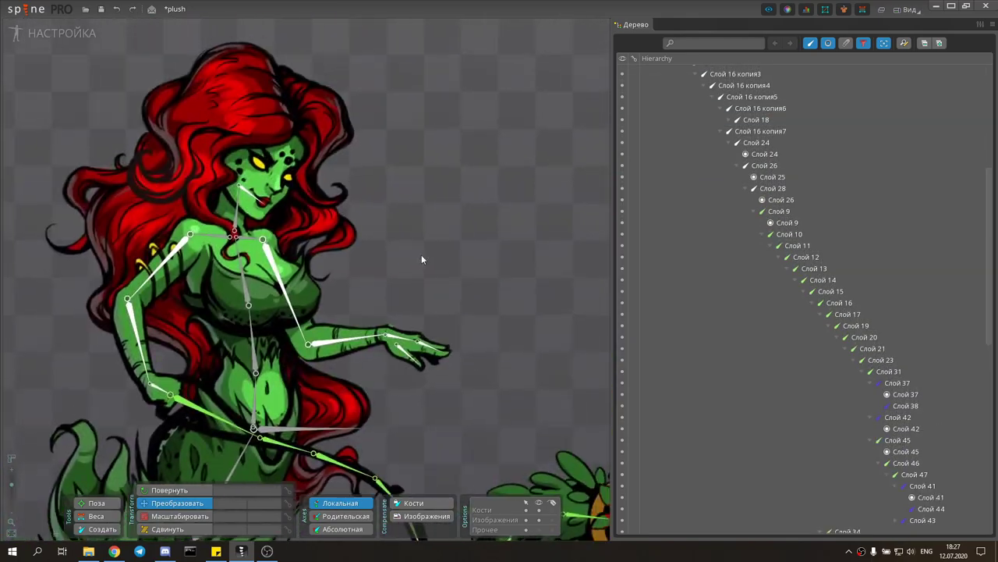
# Test-rotate jaw bones Слой 37, 43, 41 and 39 to check the mouths follow.
pyautogui.press('c')
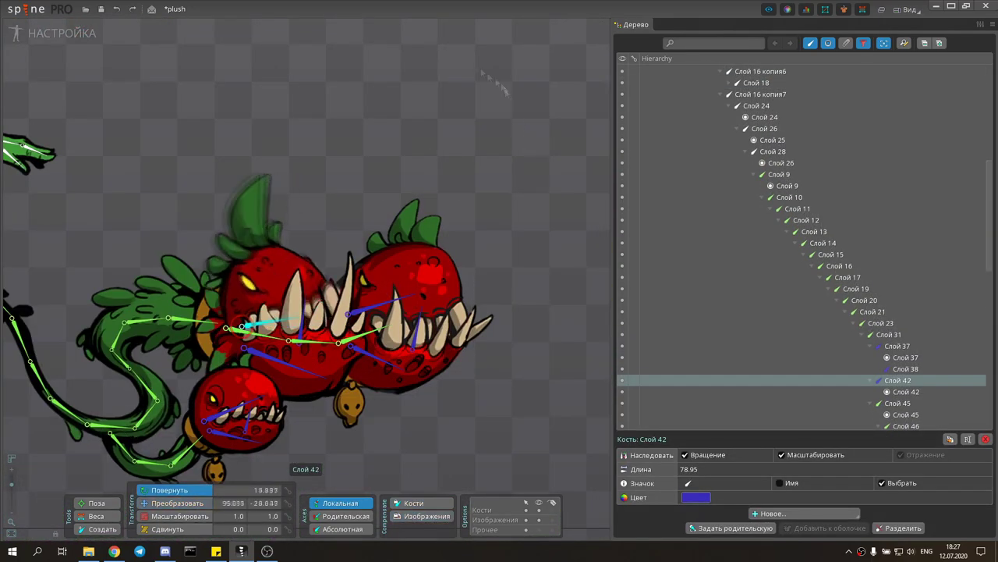
pyautogui.moveTo(281, 328); pyautogui.dragTo(527, 463)
pyautogui.moveTo(349, 312); pyautogui.dragTo(549, 260)
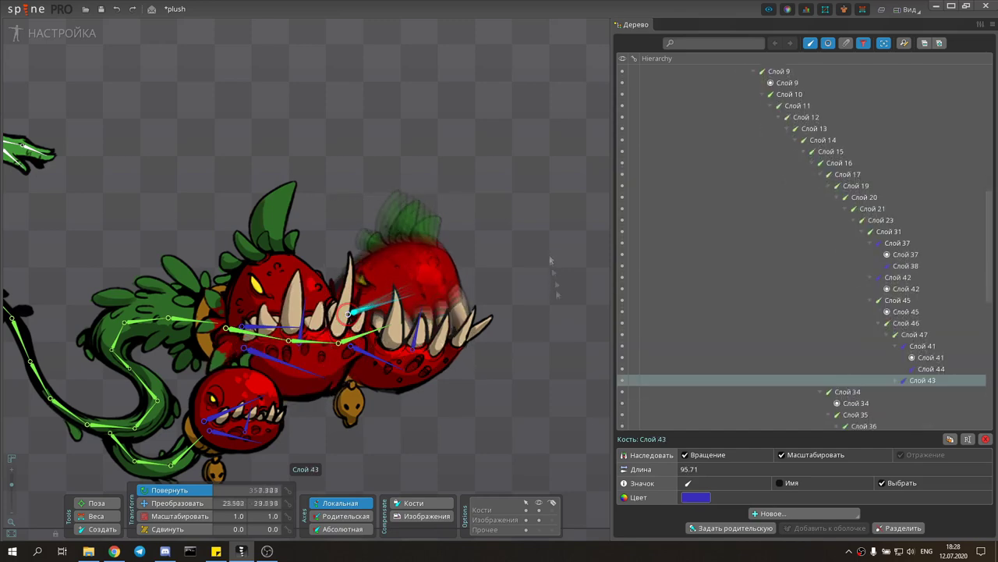
pyautogui.moveTo(352, 344); pyautogui.dragTo(551, 379)
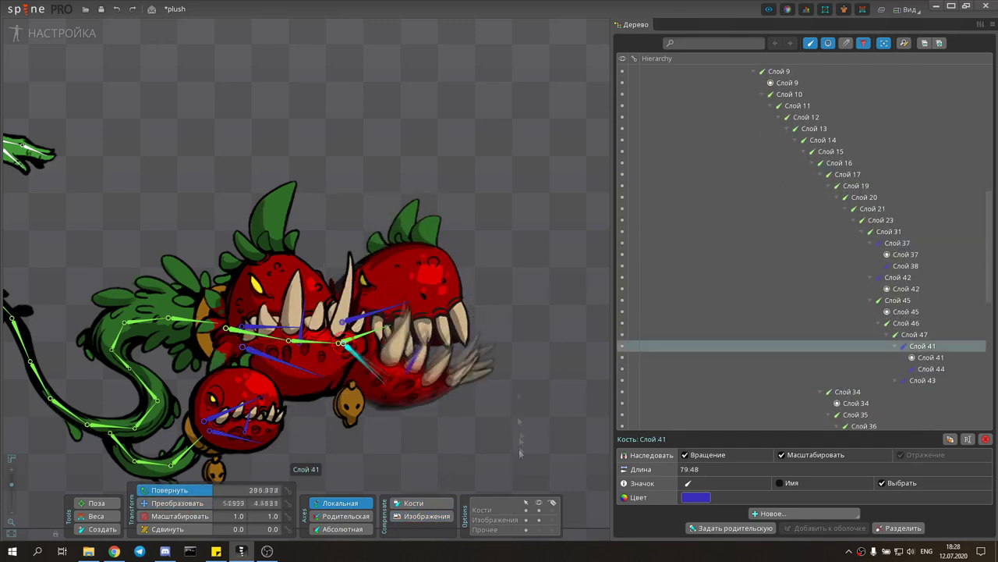
pyautogui.moveTo(210, 431); pyautogui.dragTo(403, 450)
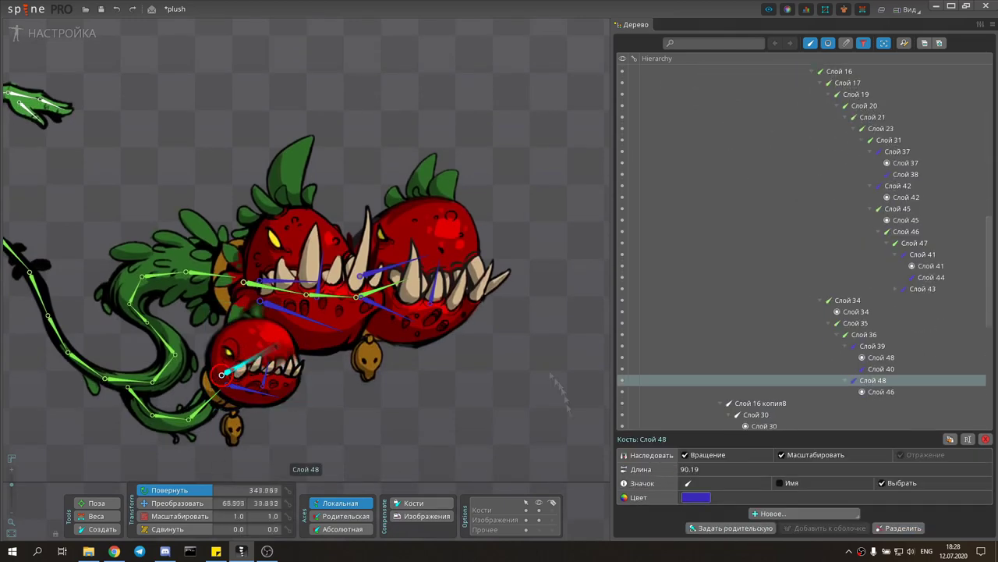
# Draw a bone along the acorn pod and rotate the lower acorn's bone to test its swing.
pyautogui.scroll(3, 412, 462)
pyautogui.click(328, 209)
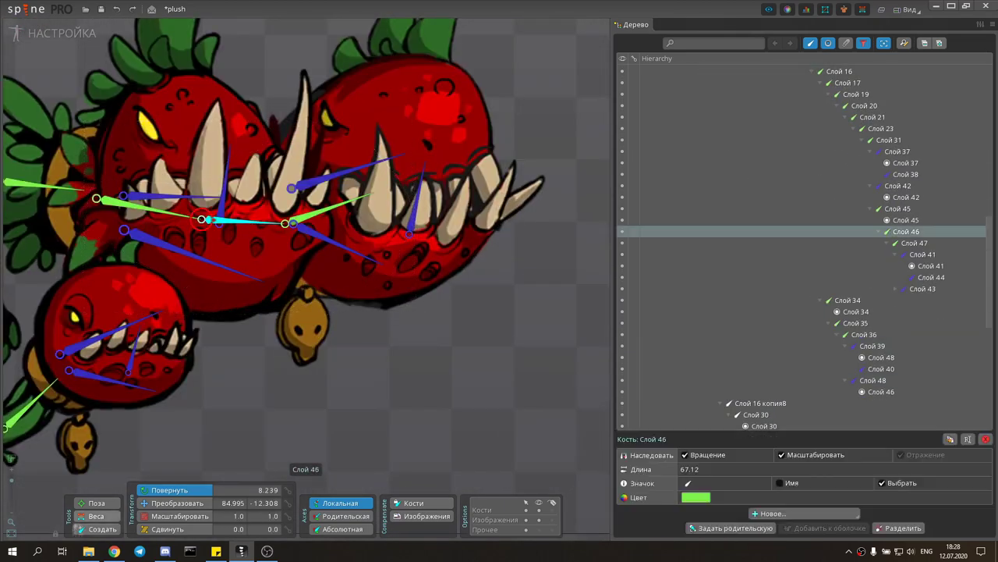
pyautogui.press('c')
pyautogui.moveTo(304, 295); pyautogui.dragTo(307, 357)
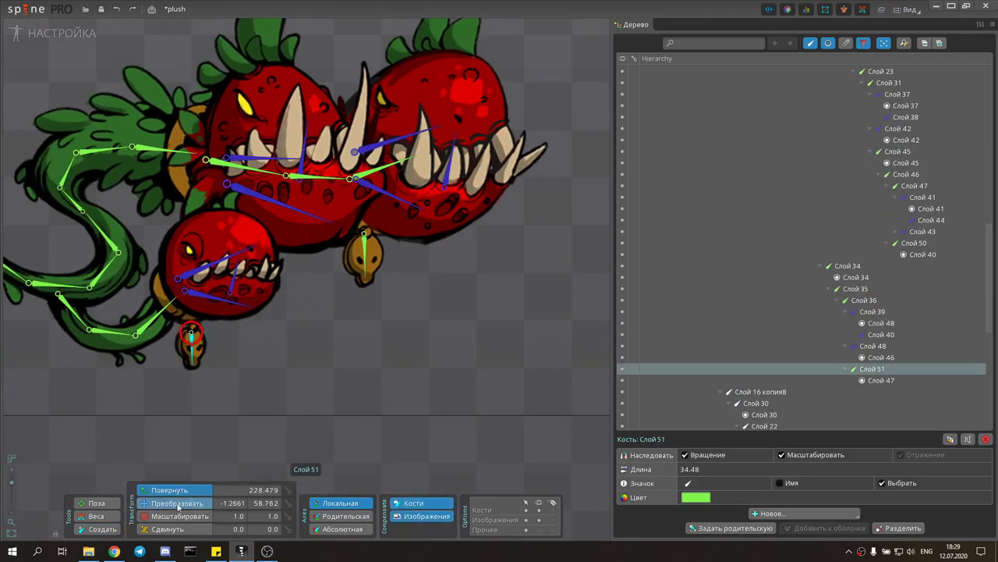
pyautogui.scroll(3, 211, 331)
pyautogui.press('c')
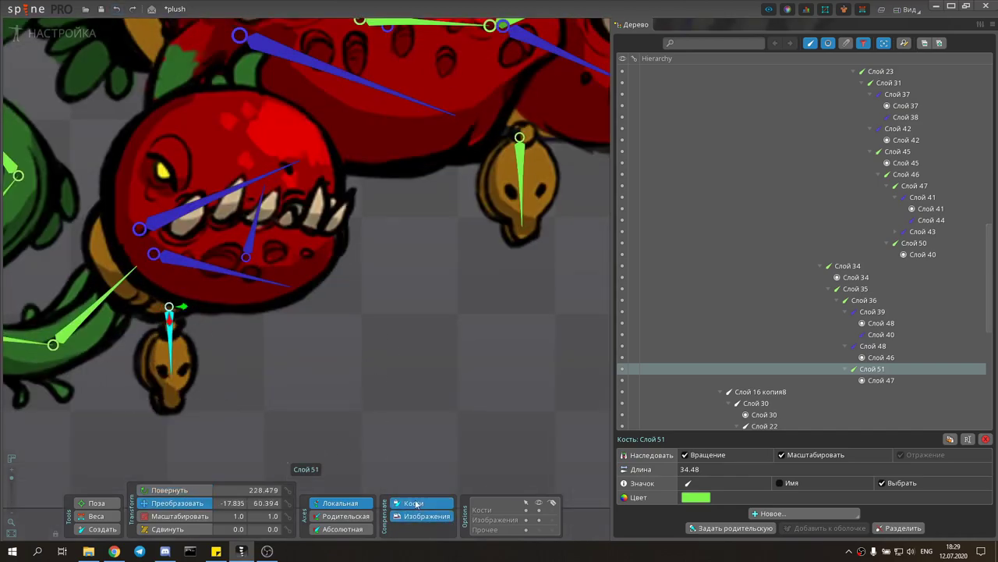
pyautogui.moveTo(396, 371); pyautogui.dragTo(401, 275)
# Draw bone chains across the hair crown and down the left lock.
pyautogui.click(519, 137)
pyautogui.moveTo(519, 137); pyautogui.dragTo(390, 264)
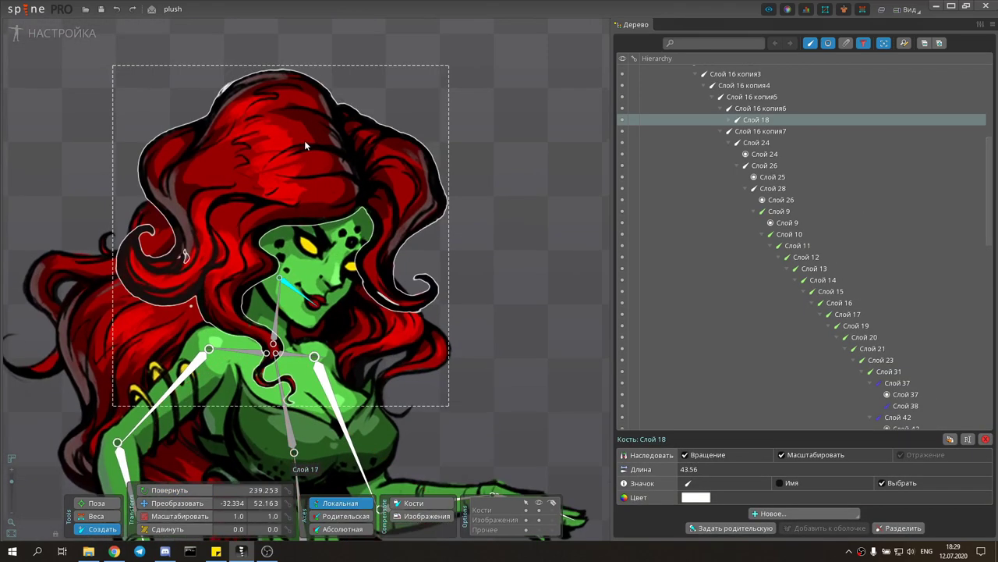
pyautogui.moveTo(326, 100); pyautogui.dragTo(344, 169)
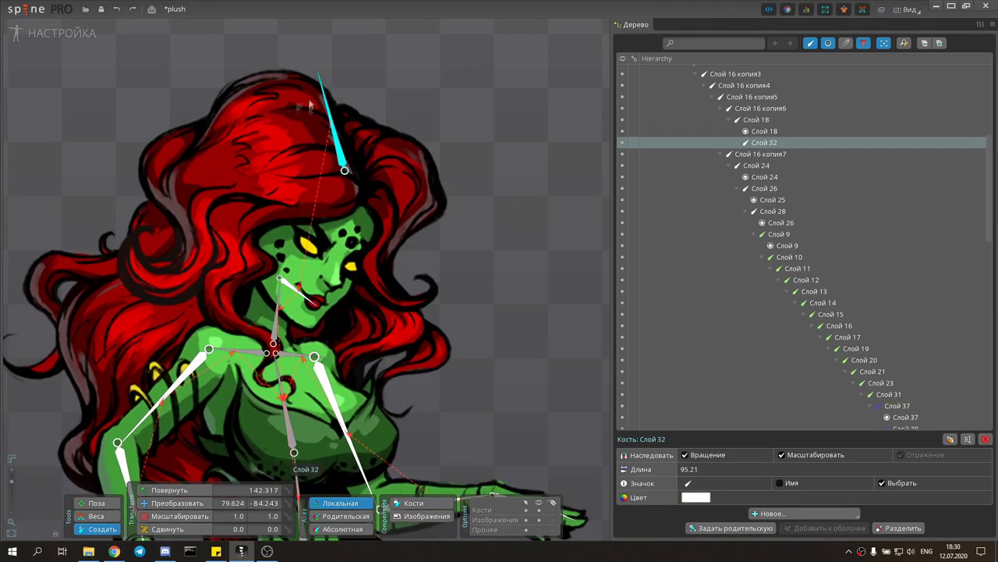
pyautogui.moveTo(309, 97)
pyautogui.mouseDown()
pyautogui.moveTo(218, 123)
pyautogui.moveTo(159, 180)
pyautogui.mouseUp()
pyautogui.click(338, 144)
pyautogui.moveTo(326, 171)
pyautogui.mouseDown()
pyautogui.moveTo(255, 196)
pyautogui.moveTo(227, 269)
pyautogui.mouseUp()
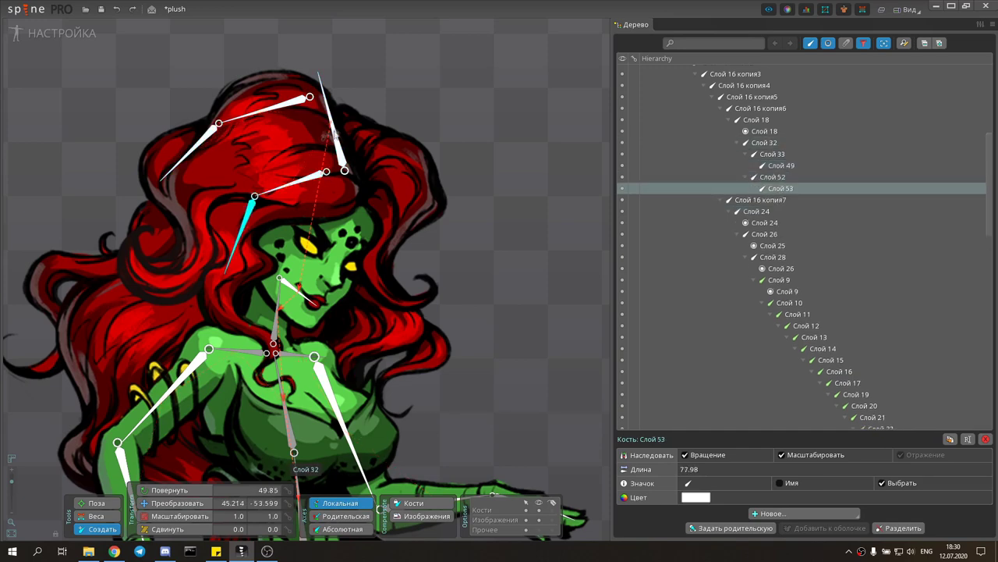
pyautogui.click(336, 134)
pyautogui.moveTo(269, 109); pyautogui.dragTo(238, 163)
pyautogui.moveTo(238, 163); pyautogui.dragTo(188, 240)
pyautogui.click(238, 238)
pyautogui.scroll(2, 193, 457)
pyautogui.moveTo(234, 211)
pyautogui.mouseDown()
pyautogui.moveTo(246, 285)
pyautogui.moveTo(300, 312)
pyautogui.mouseUp()
pyautogui.scroll(-2, 312, 312)
# Colour the new hair bones bright yellow.
pyautogui.press('v')
pyautogui.click(765, 142)
pyautogui.keyDown('shift'); pyautogui.click(823, 223); pyautogui.keyUp('shift')
pyautogui.click(696, 497)
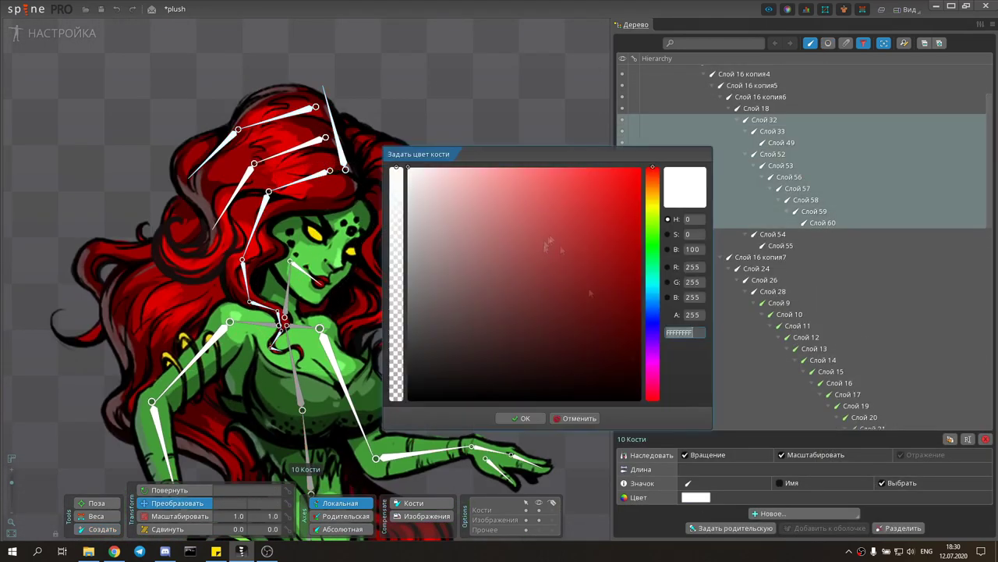
pyautogui.moveTo(653, 269); pyautogui.dragTo(652, 209)
pyautogui.click(594, 170)
pyautogui.click(520, 418)
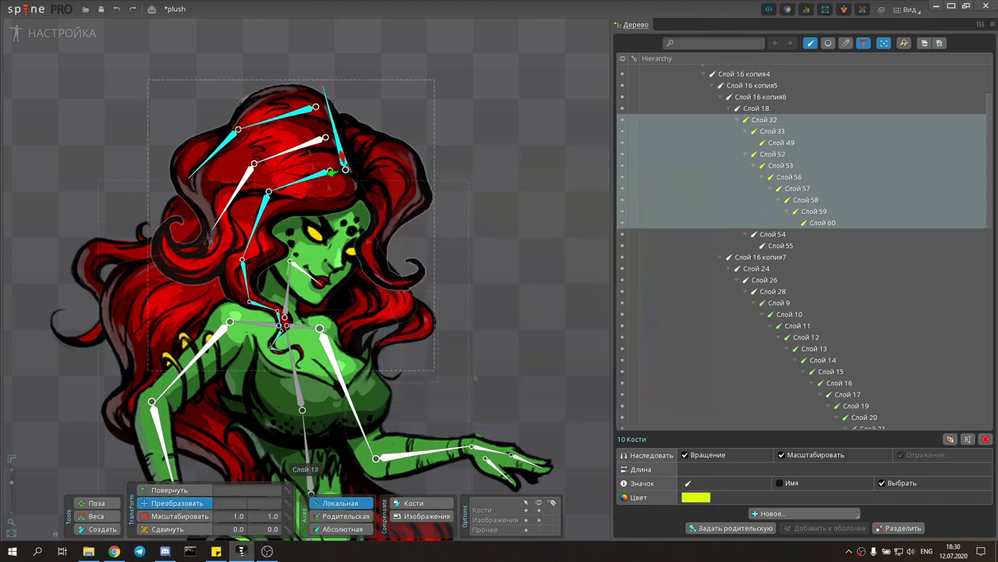
pyautogui.click(772, 234)
pyautogui.click(696, 497)
pyautogui.click(575, 418)
# Add a child bone from hair bone Слой 55, then undo the misplaced bone.
pyautogui.click(102, 529)
pyautogui.click(258, 209)
pyautogui.scroll(1, 227, 224)
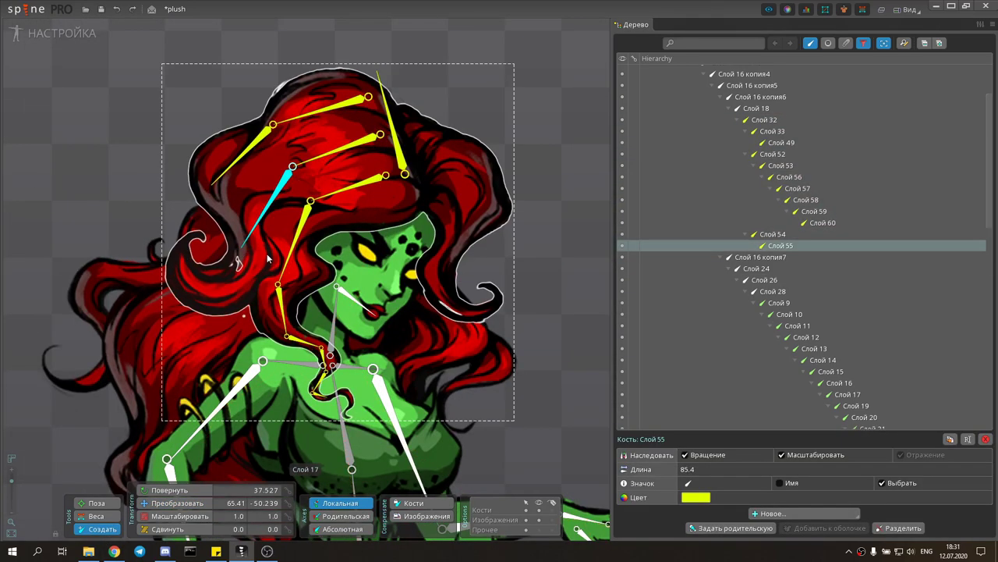
pyautogui.scroll(1, 241, 264)
pyautogui.moveTo(244, 257); pyautogui.dragTo(221, 310)
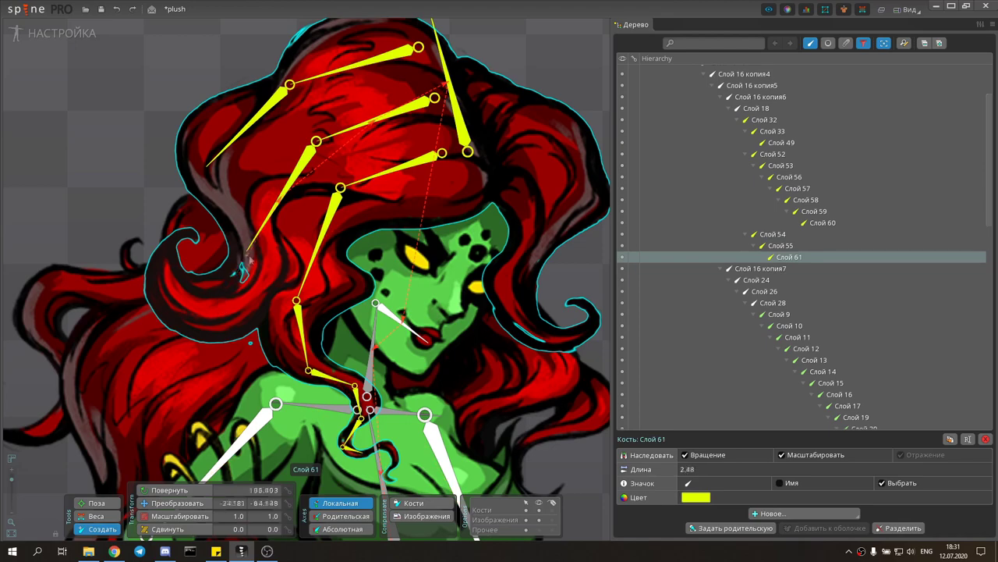
pyautogui.hotkey('ctrl', 'z')
pyautogui.press('c')
pyautogui.scroll(-2, 227, 244)
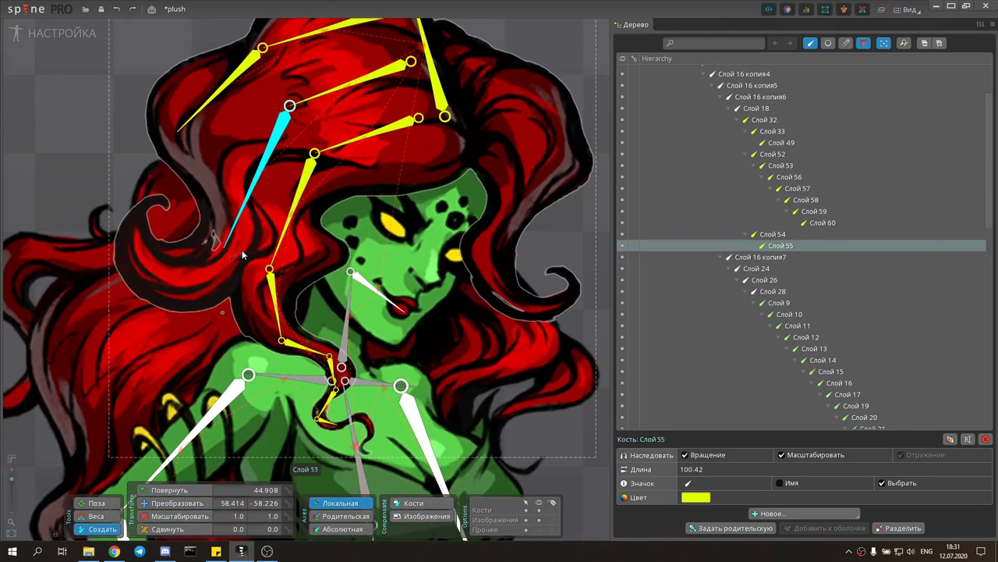
# Chain bones from Слой 55 down the left hair and down the right lock, then select hair image Слой 17.
pyautogui.moveTo(223, 253); pyautogui.dragTo(179, 279)
pyautogui.moveTo(180, 279)
pyautogui.mouseDown()
pyautogui.moveTo(148, 261)
pyautogui.moveTo(145, 226)
pyautogui.mouseUp()
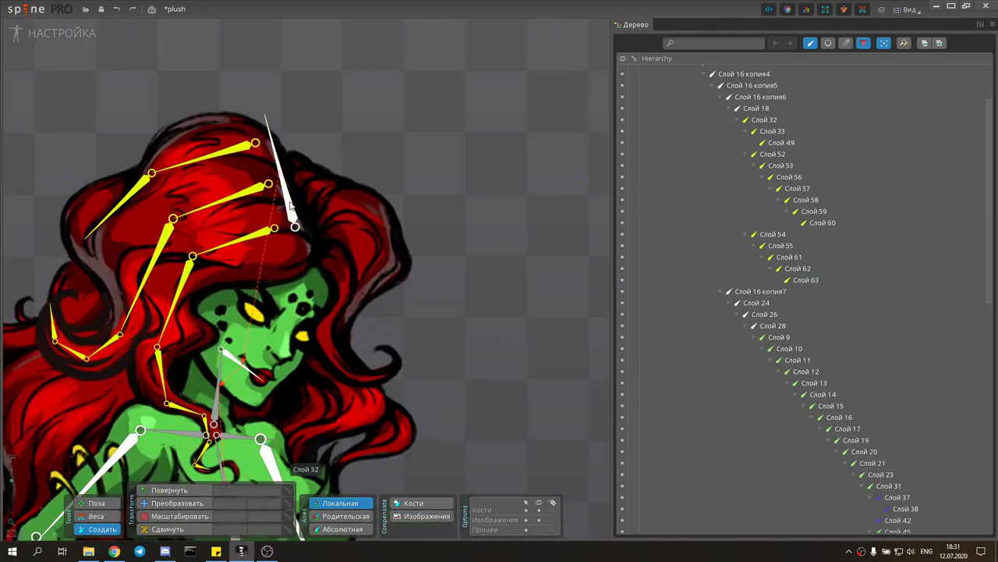
pyautogui.moveTo(290, 205); pyautogui.dragTo(295, 227)
pyautogui.moveTo(295, 169)
pyautogui.mouseDown()
pyautogui.moveTo(347, 188)
pyautogui.moveTo(355, 281)
pyautogui.mouseUp()
pyautogui.moveTo(355, 281); pyautogui.dragTo(382, 367)
pyautogui.scroll(-2, 381, 163)
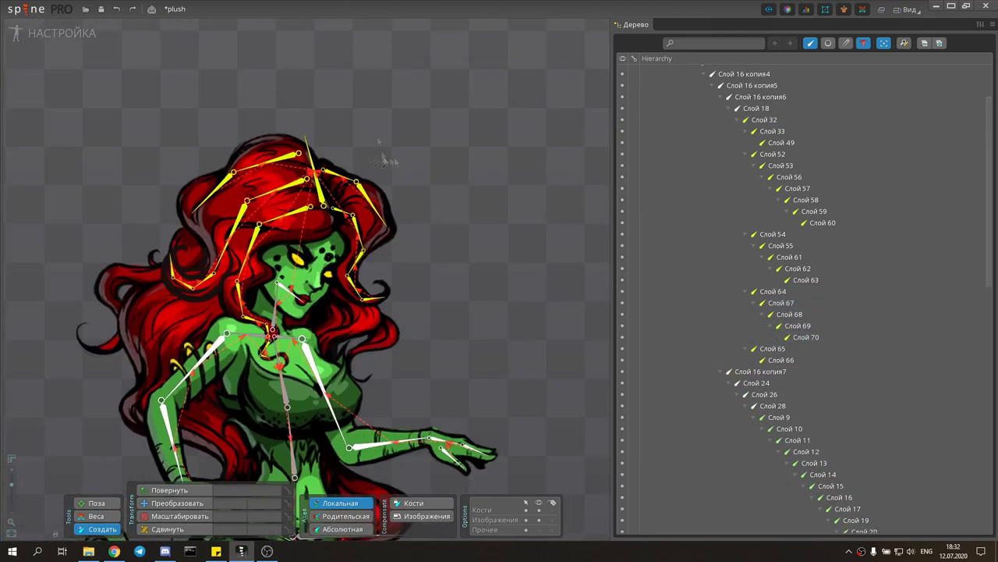
pyautogui.click(375, 183)
# Trace mesh vertices around the hair's lower edge and the curl at its tip.
pyautogui.click(751, 512)
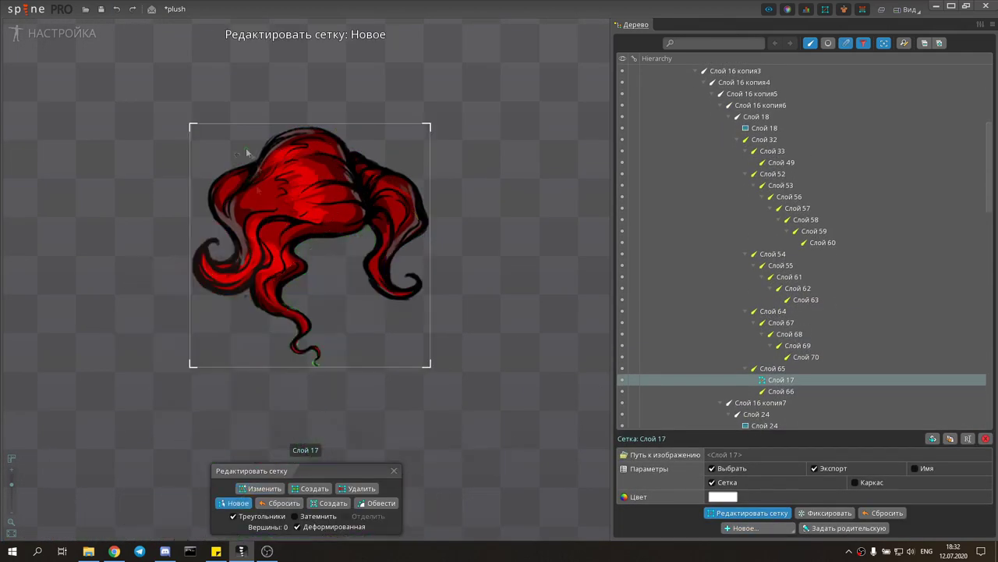
pyautogui.scroll(2, 247, 152)
pyautogui.click(400, 144)
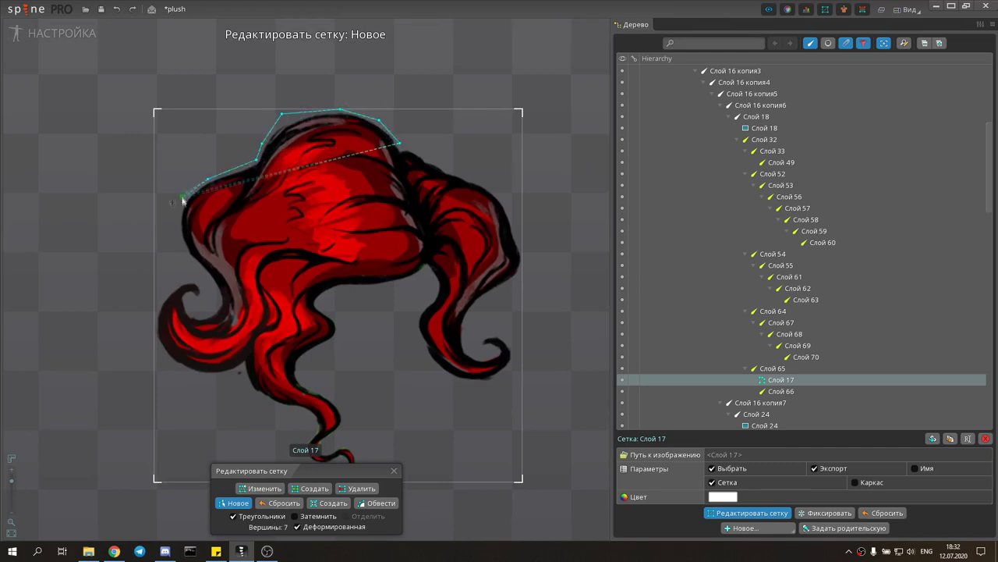
pyautogui.click(209, 315)
pyautogui.scroll(2, 210, 313)
pyautogui.click(181, 318)
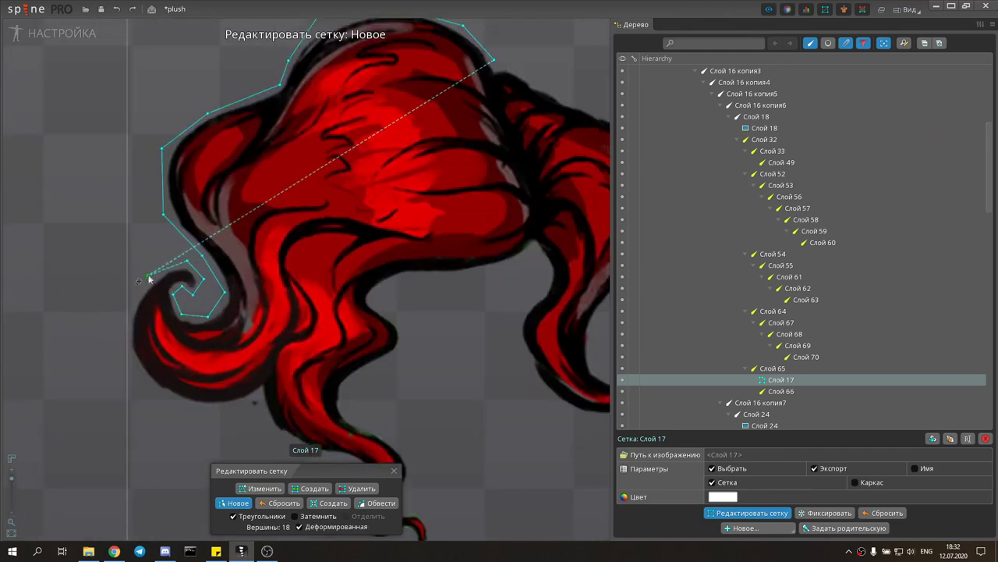
pyautogui.click(131, 363)
pyautogui.click(154, 304)
pyautogui.click(198, 317)
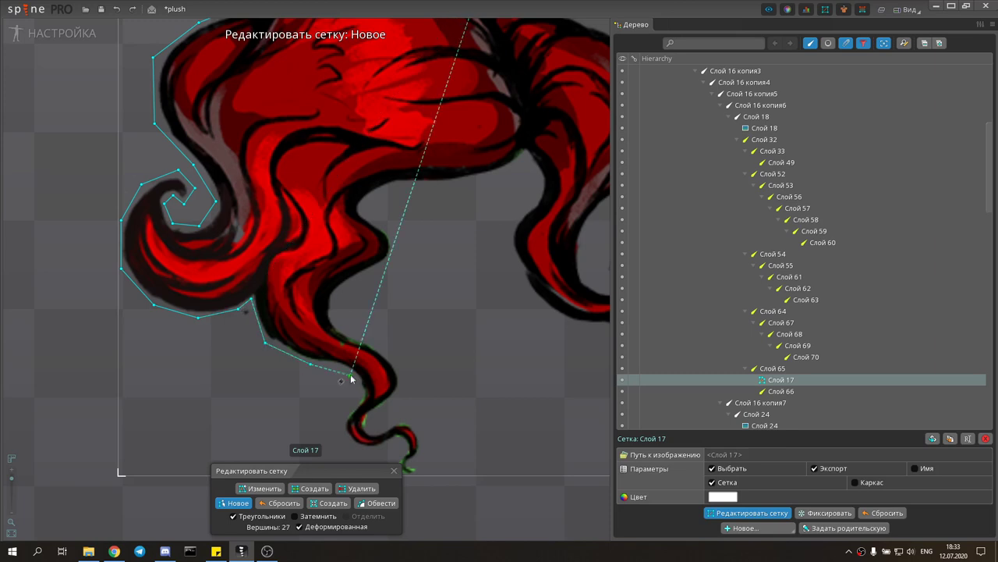
pyautogui.click(353, 344)
pyautogui.click(389, 336)
pyautogui.click(397, 344)
pyautogui.click(385, 364)
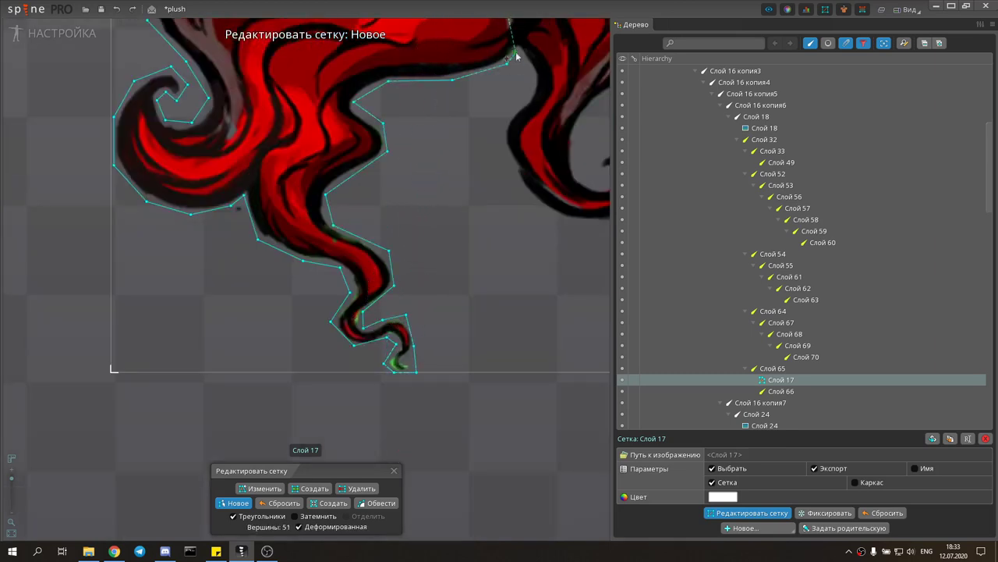
# Trace vertices along the right strand and close the 74-vertex outline.
pyautogui.click(518, 181)
pyautogui.click(481, 169)
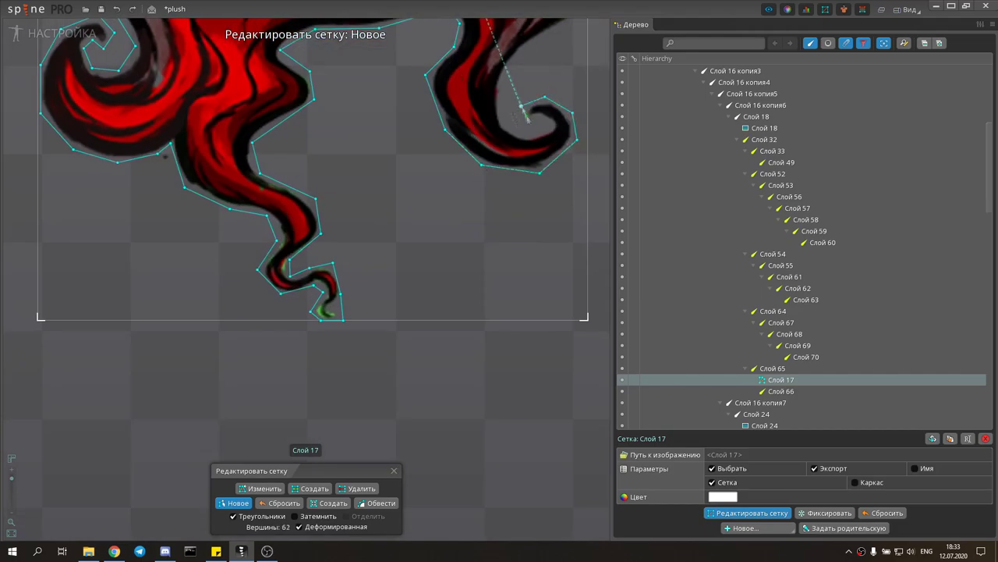
pyautogui.click(507, 130)
pyautogui.click(502, 81)
pyautogui.click(550, 70)
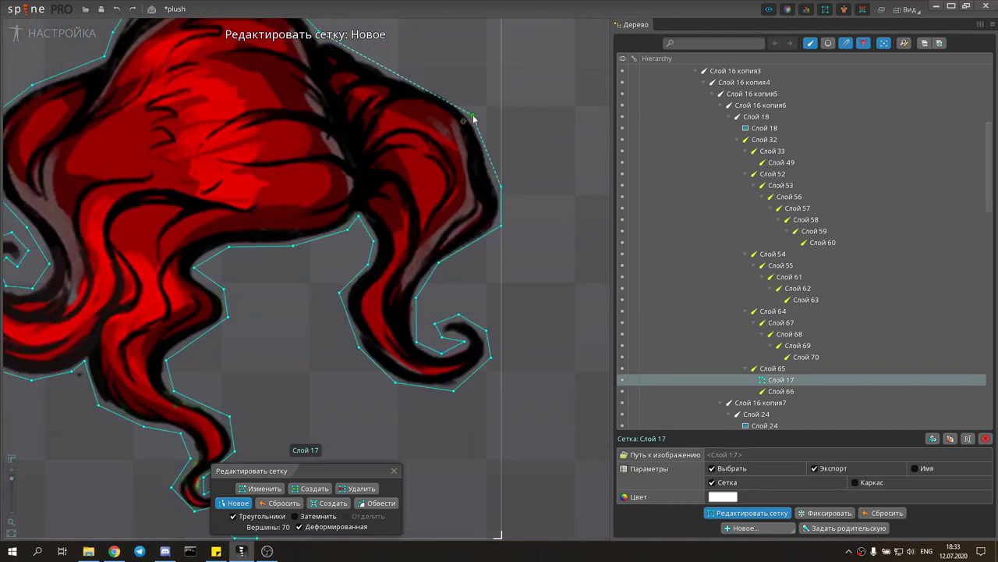
pyautogui.click(388, 75)
pyautogui.click(353, 355)
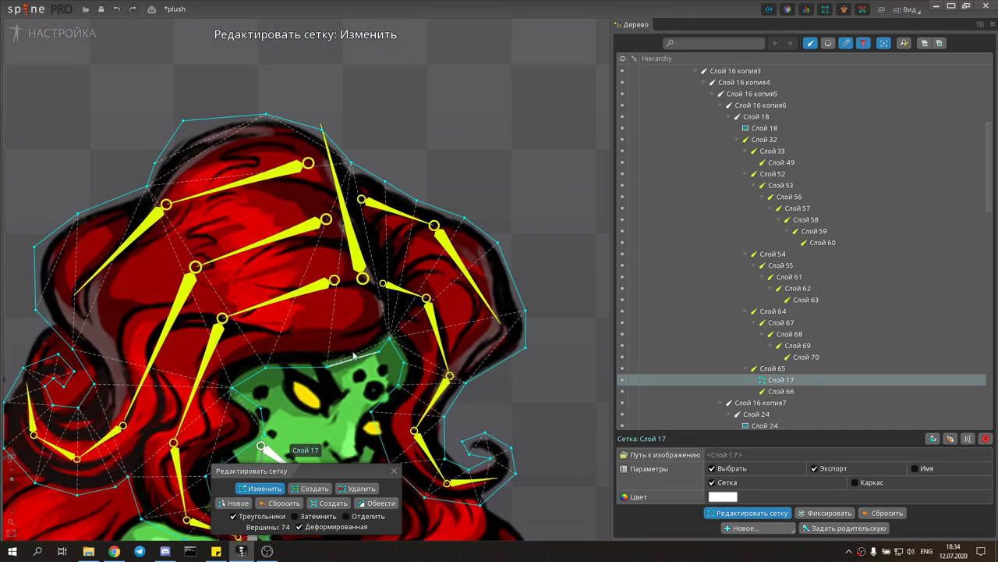
# Delete a stray vertex from hair mesh Слой 17 and start adding interior vertices.
pyautogui.scroll(2, 295, 231)
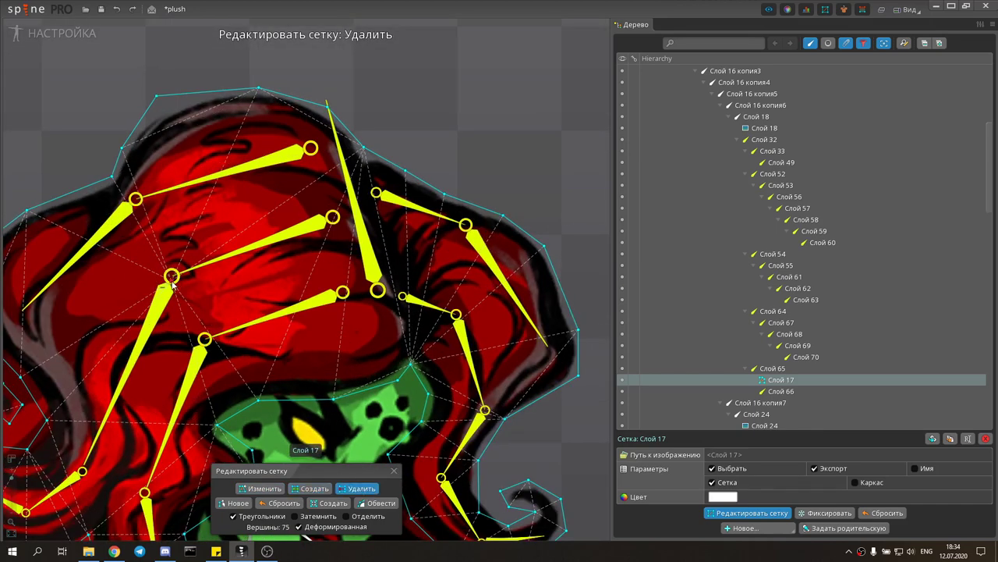
pyautogui.click(172, 279)
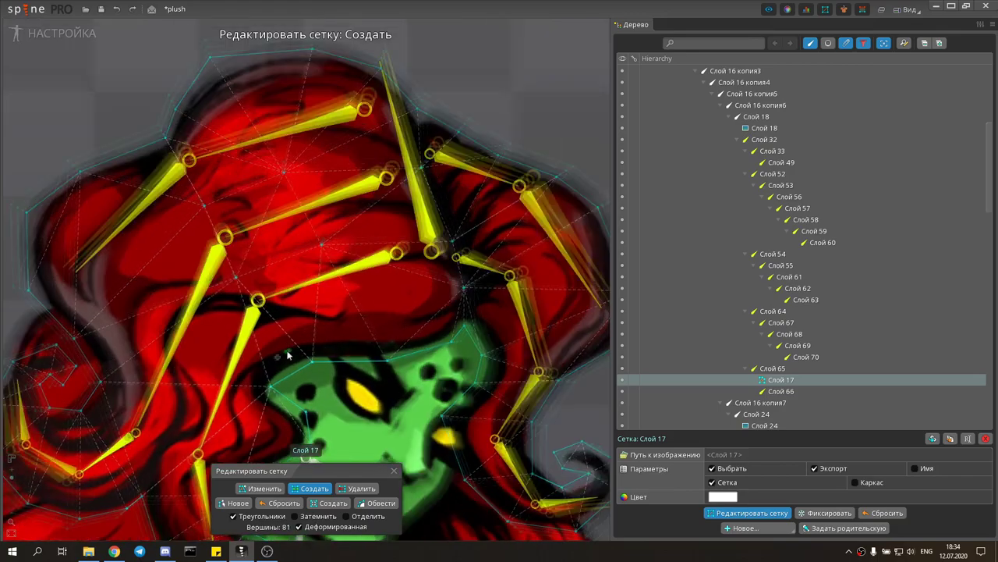
pyautogui.moveTo(217, 351); pyautogui.dragTo(369, 381)
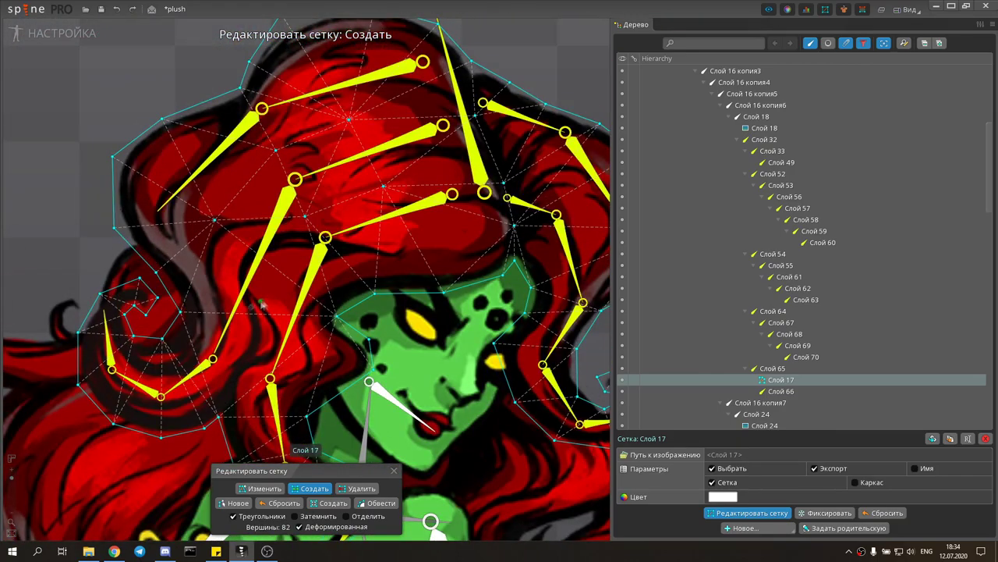
pyautogui.click(262, 305)
pyautogui.scroll(1, 262, 305)
pyautogui.scroll(1, 323, 150)
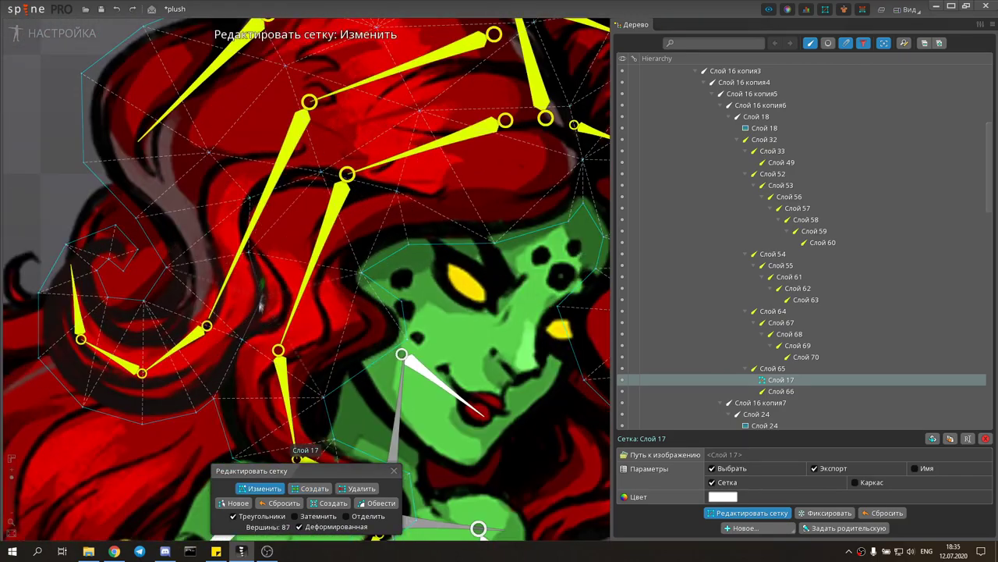
pyautogui.scroll(-1, 264, 139)
# Add more vertices along the hair bones, reaching 102, and exit mesh editing.
pyautogui.click(263, 138)
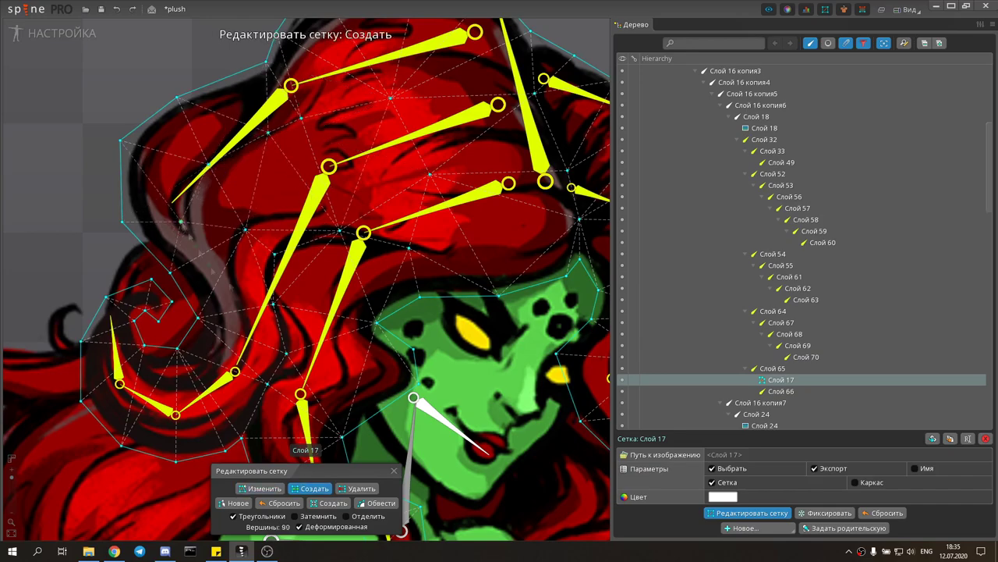
pyautogui.click(248, 314)
pyautogui.scroll(1, 353, 141)
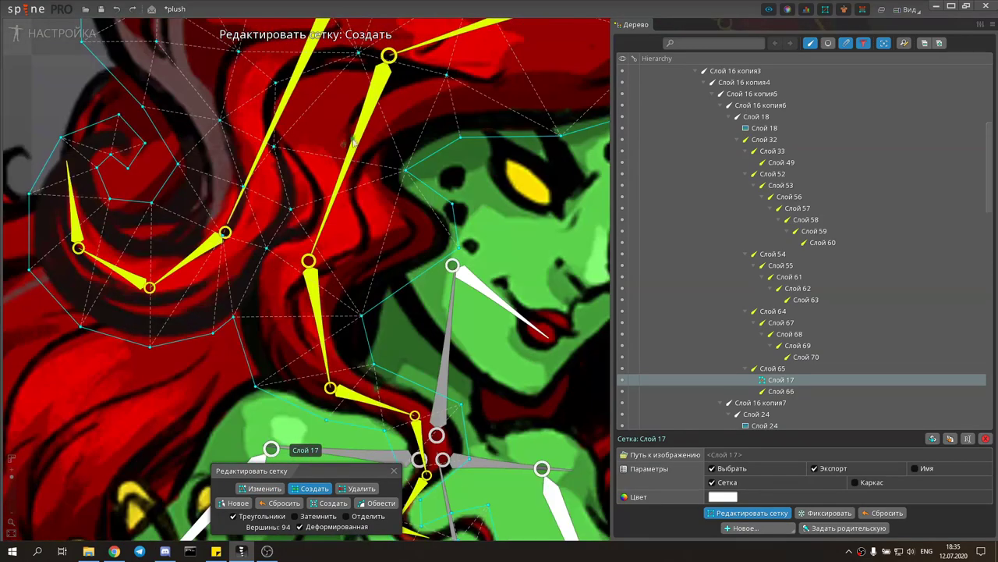
pyautogui.scroll(-1, 360, 227)
pyautogui.scroll(-1, 328, 226)
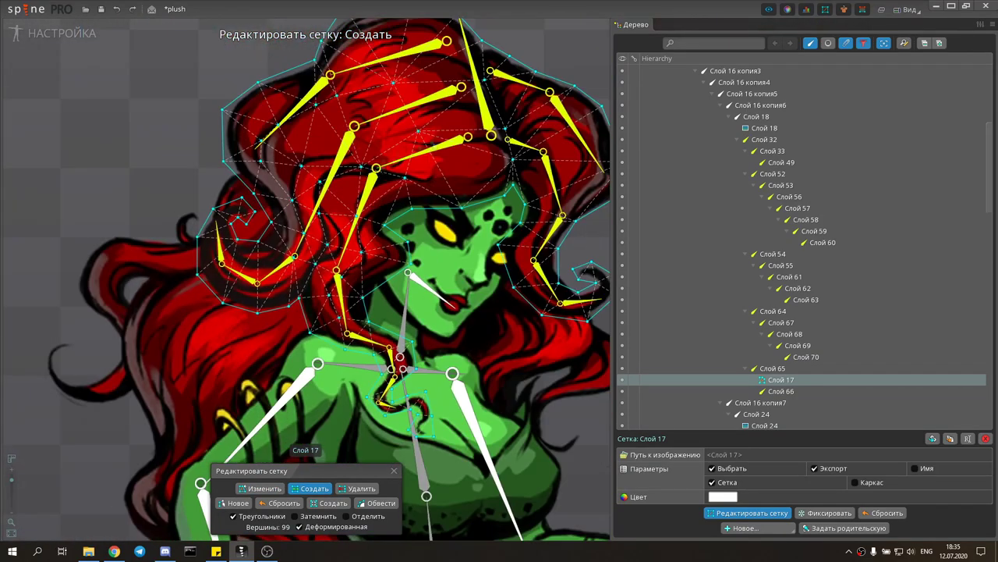
pyautogui.scroll(4, 286, 228)
pyautogui.scroll(-3, 404, 392)
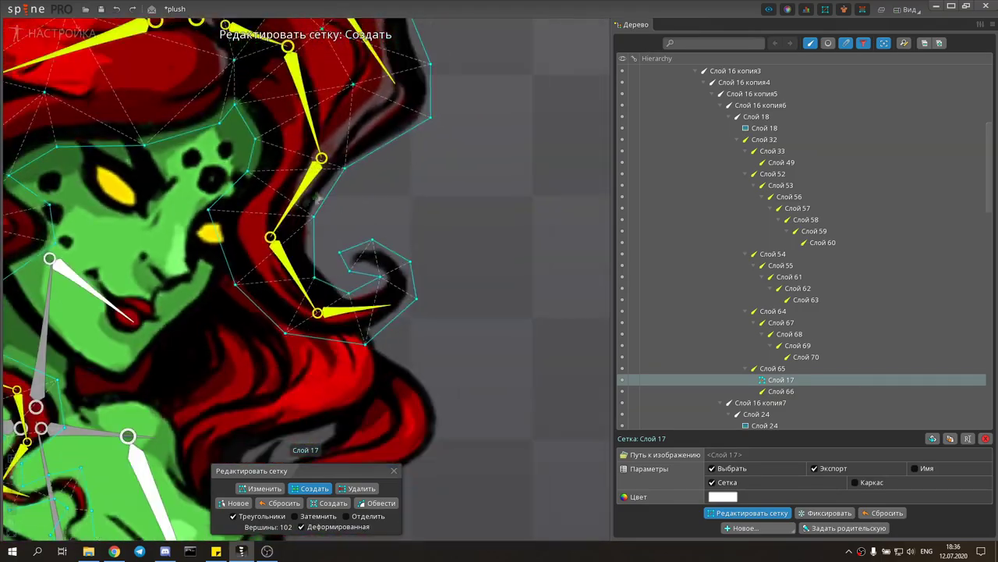
pyautogui.press('Escape')
# Bind the yellow hair bones to mesh Слой 17 via Weights, then enter Animate mode.
pyautogui.moveTo(393, 116); pyautogui.dragTo(463, 104)
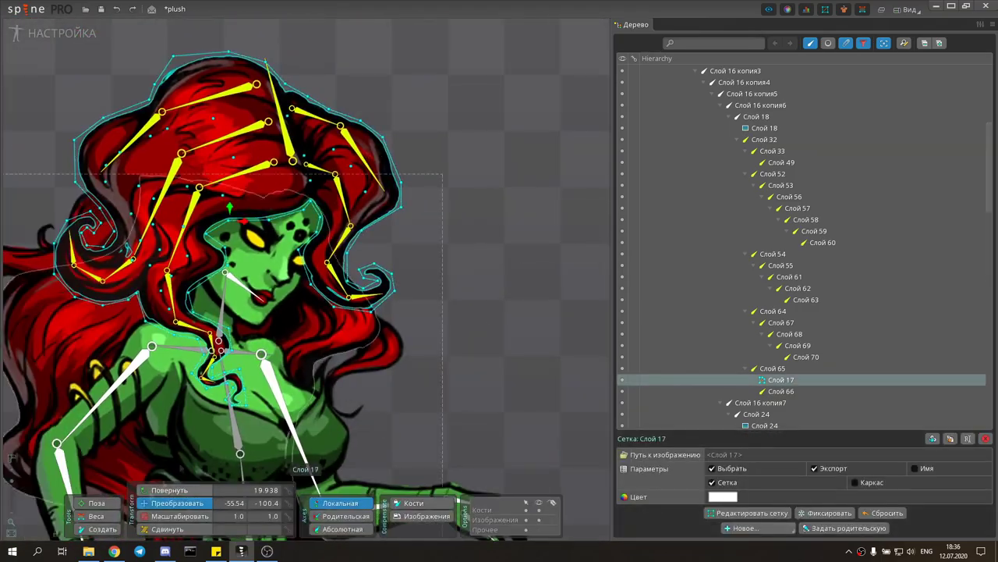
pyautogui.click(96, 516)
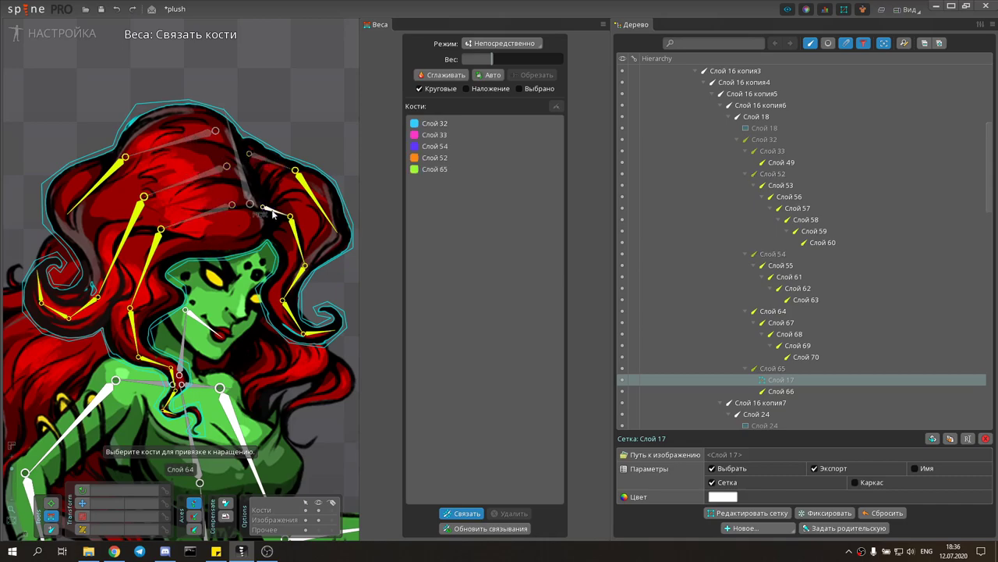
pyautogui.moveTo(43, 299); pyautogui.dragTo(85, 244)
pyautogui.click(85, 244)
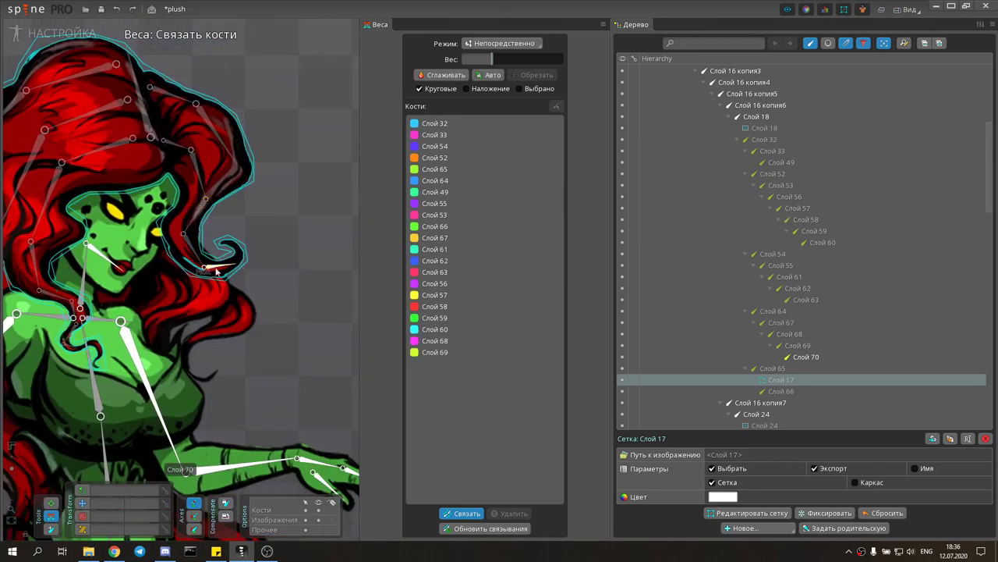
pyautogui.click(59, 33)
pyautogui.scroll(-10, 790, 290)
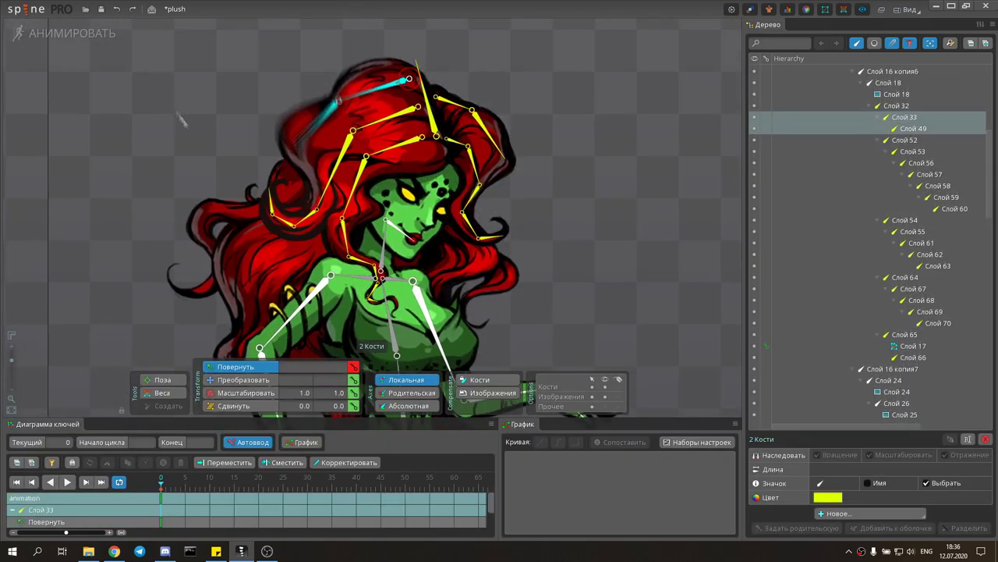
# Select the hair bone chains, including Слой 56–60 and the right-side chain, to test them.
pyautogui.keyDown('ctrl'); pyautogui.click(386, 118); pyautogui.keyUp('ctrl')
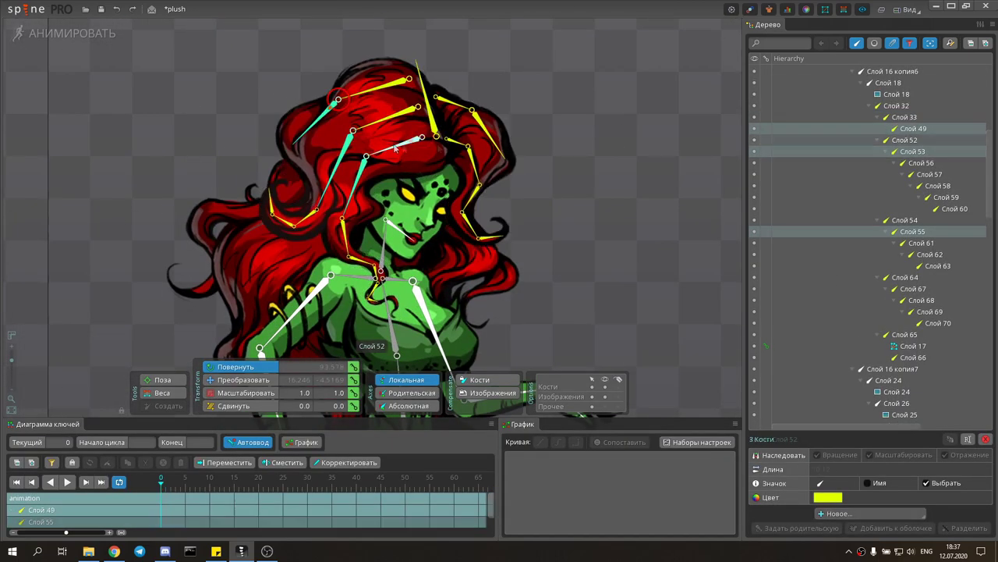
pyautogui.keyDown('ctrl'); pyautogui.click(394, 146); pyautogui.keyUp('ctrl')
pyautogui.moveTo(611, 113); pyautogui.dragTo(606, 257)
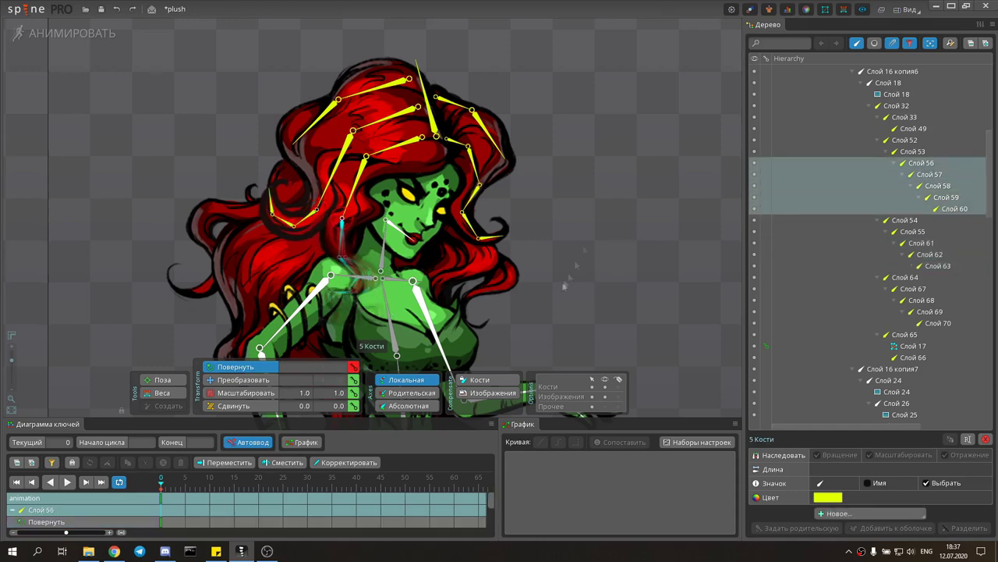
pyautogui.moveTo(564, 287); pyautogui.dragTo(590, 120)
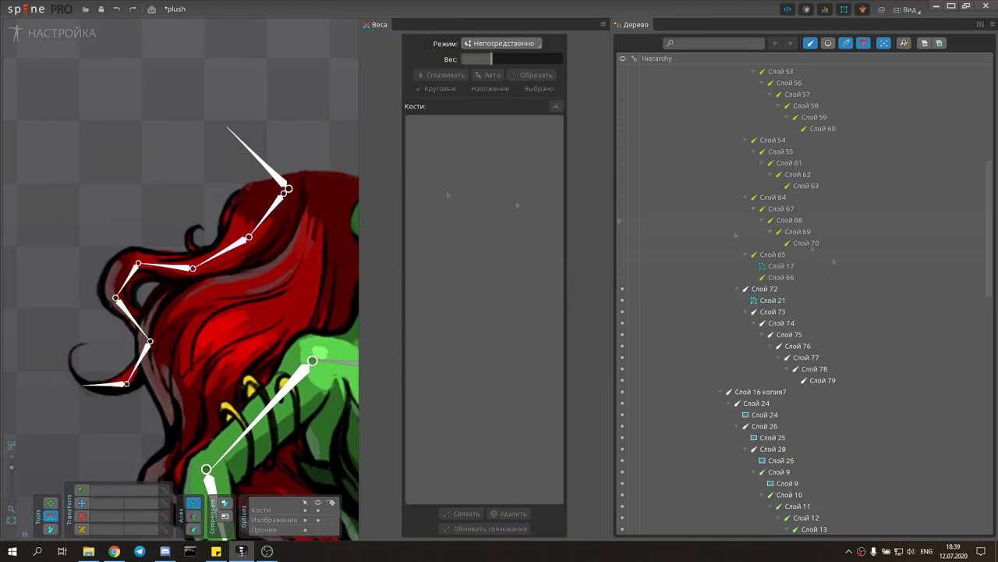
# Undo the last three actions and colour the Слой 72 bone chain yellow.
pyautogui.hotkey('ctrl', 'z')
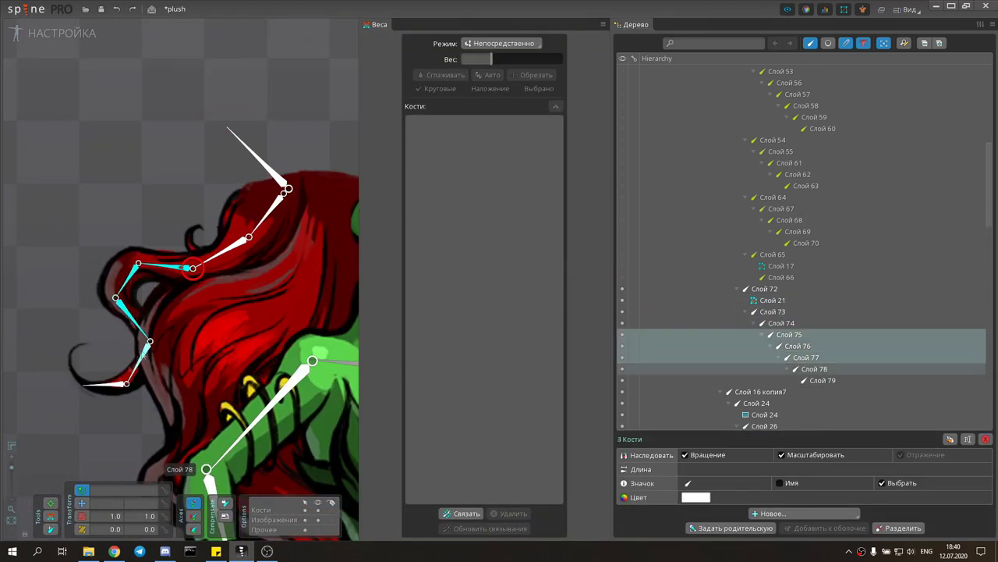
pyautogui.hotkey('ctrl', 'z')
pyautogui.hotkey('ctrl', 'z')
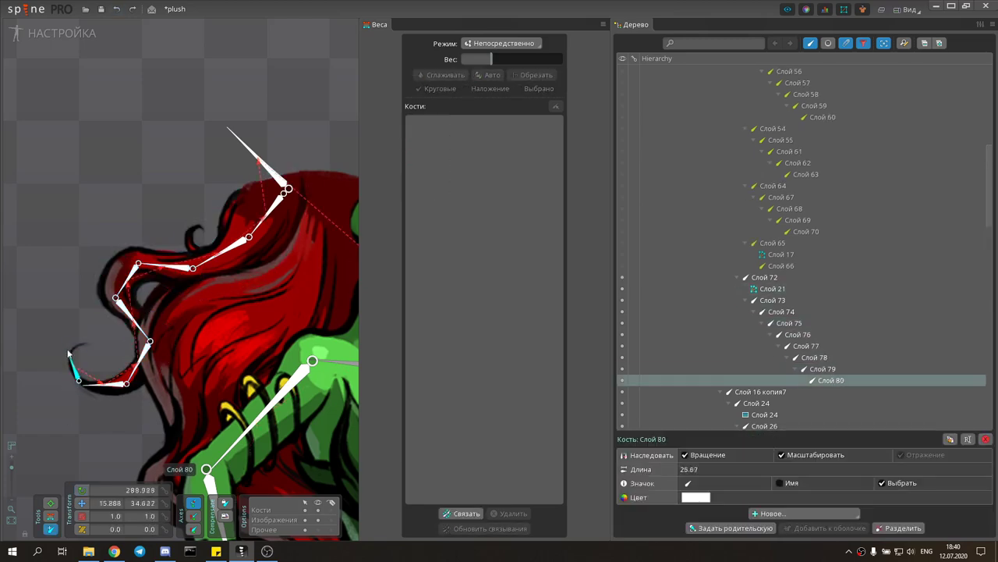
pyautogui.hotkey('ctrl', 'z')
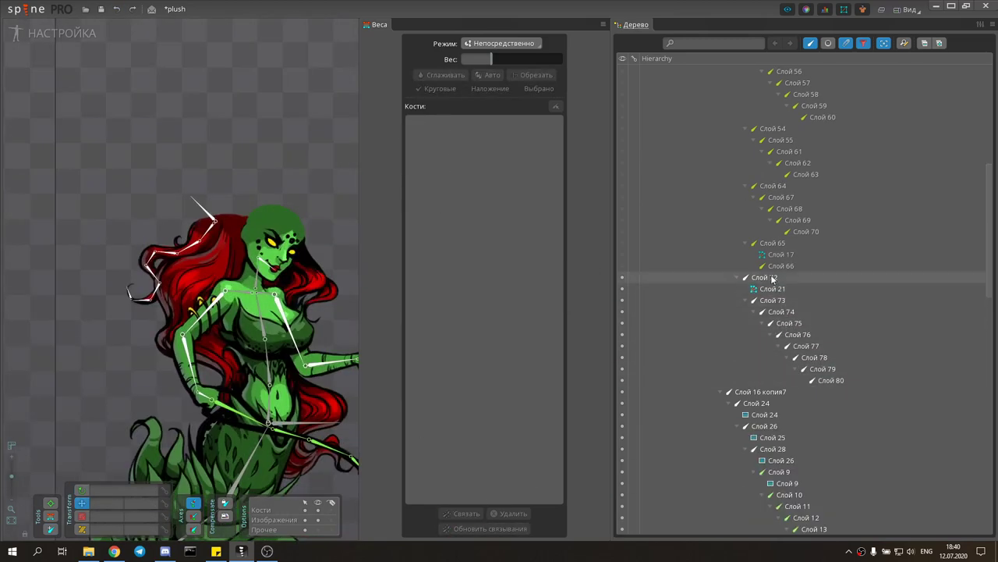
pyautogui.click(764, 278)
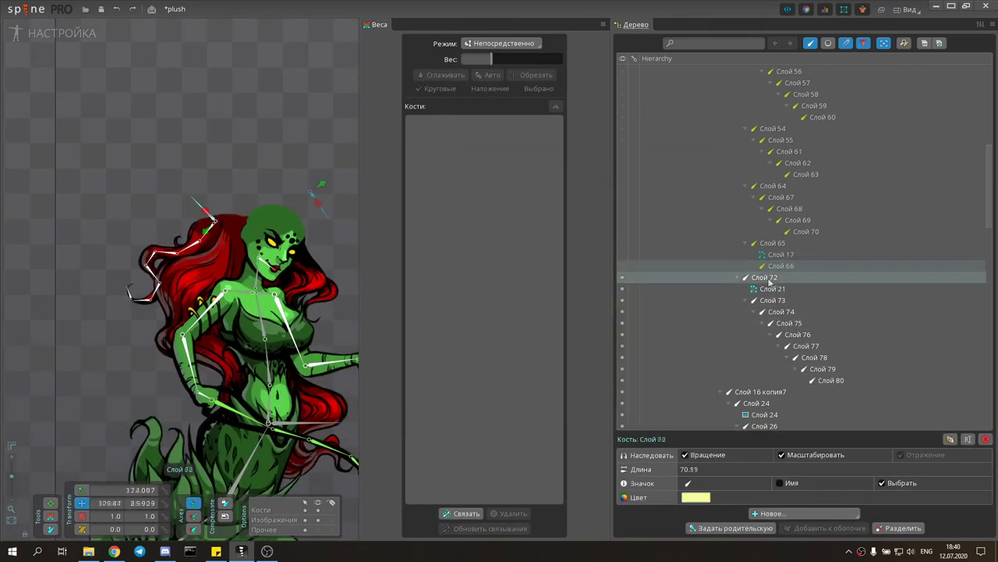
pyautogui.click(696, 497)
pyautogui.click(833, 386)
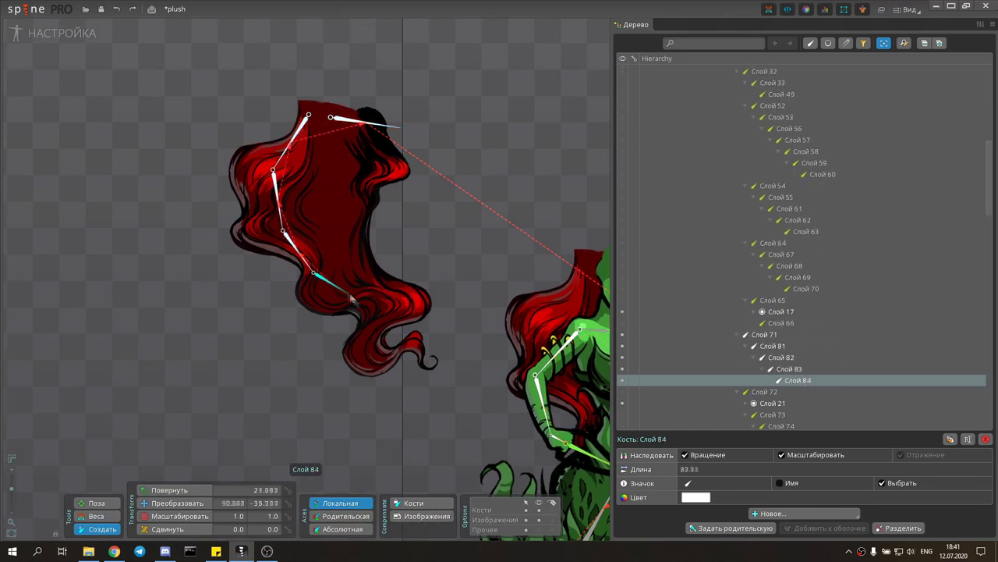
# Draw successive bone chains down the long hair piece, starting Слой 81–84 and 85–88.
pyautogui.click(332, 117)
pyautogui.moveTo(358, 127); pyautogui.dragTo(374, 179)
pyautogui.moveTo(375, 180)
pyautogui.mouseDown()
pyautogui.moveTo(362, 228)
pyautogui.moveTo(390, 297)
pyautogui.mouseUp()
pyautogui.moveTo(330, 127); pyautogui.dragTo(327, 178)
pyautogui.moveTo(326, 178); pyautogui.dragTo(335, 265)
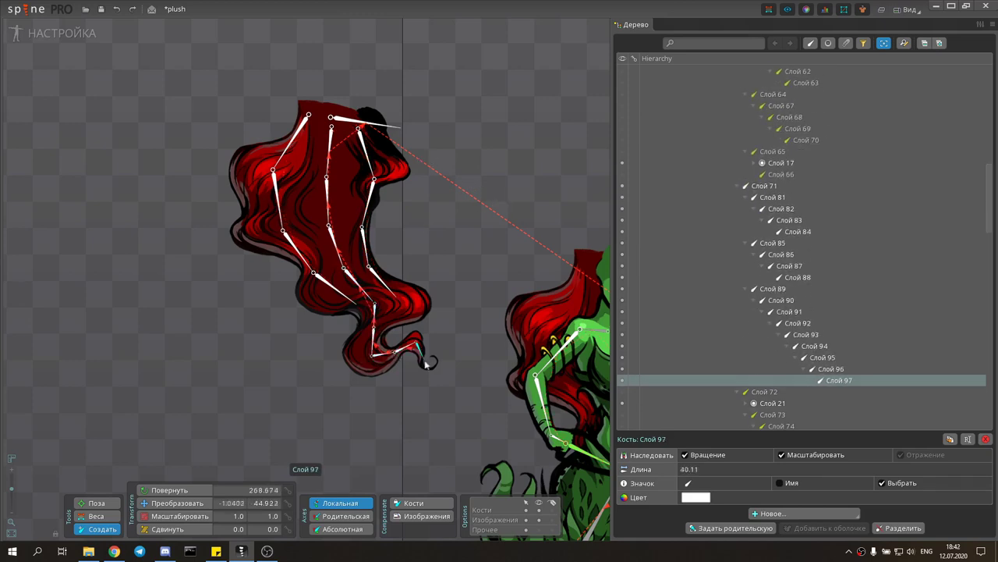
# Add tip bone Слой 98 below Слой 88 and undo an extra stray bone.
pyautogui.click(380, 283)
pyautogui.moveTo(390, 297)
pyautogui.mouseDown()
pyautogui.moveTo(405, 312)
pyautogui.moveTo(359, 355)
pyautogui.mouseUp()
pyautogui.click(335, 287)
pyautogui.hotkey('ctrl', 'z')
pyautogui.hotkey('ctrl', 'z')
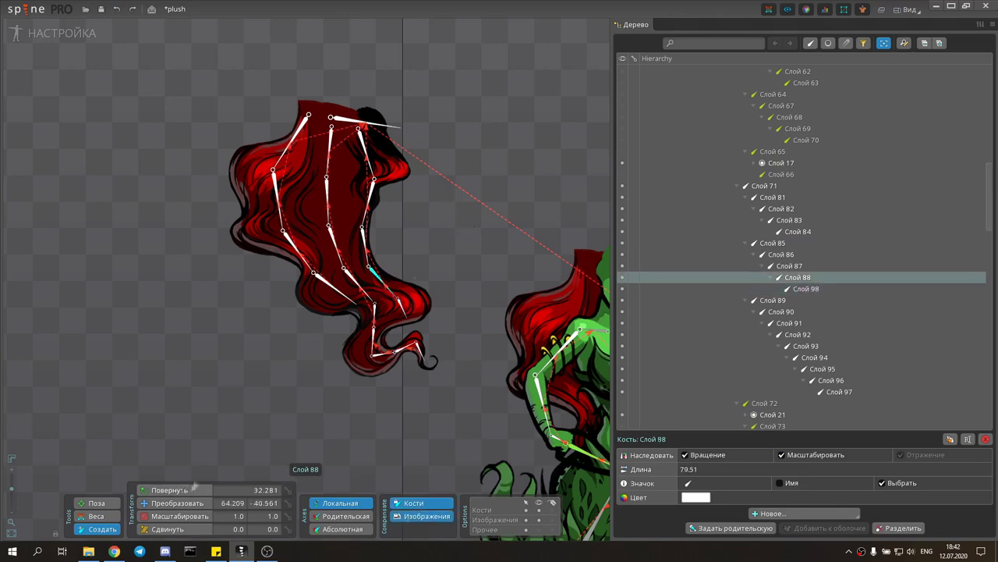
pyautogui.moveTo(369, 267); pyautogui.dragTo(401, 308)
pyautogui.scroll(-3, 501, 162)
# Convert the long hair image Слой 19 into a mesh and trace its outline points.
pyautogui.scroll(3, 250, 296)
pyautogui.click(249, 297)
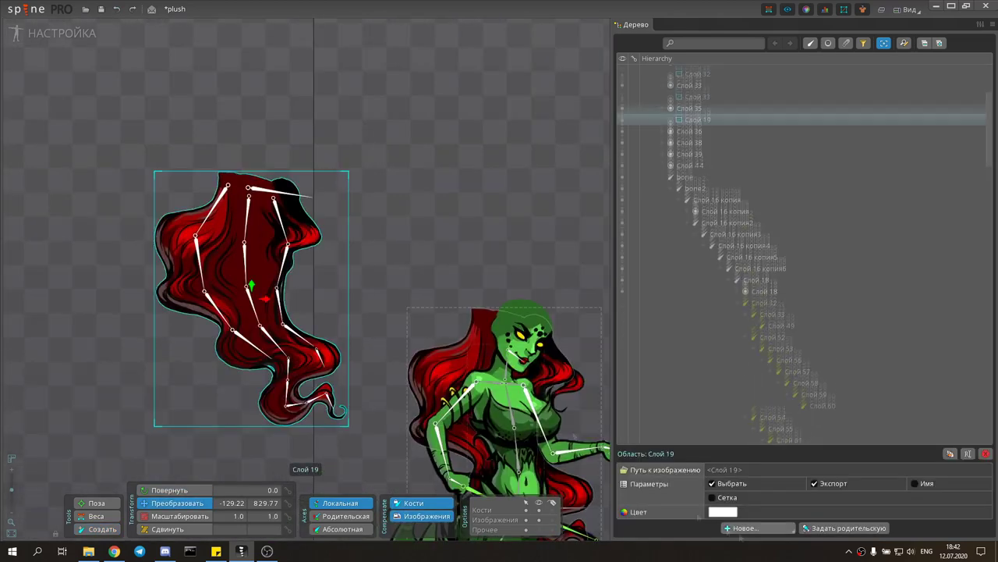
pyautogui.click(710, 498)
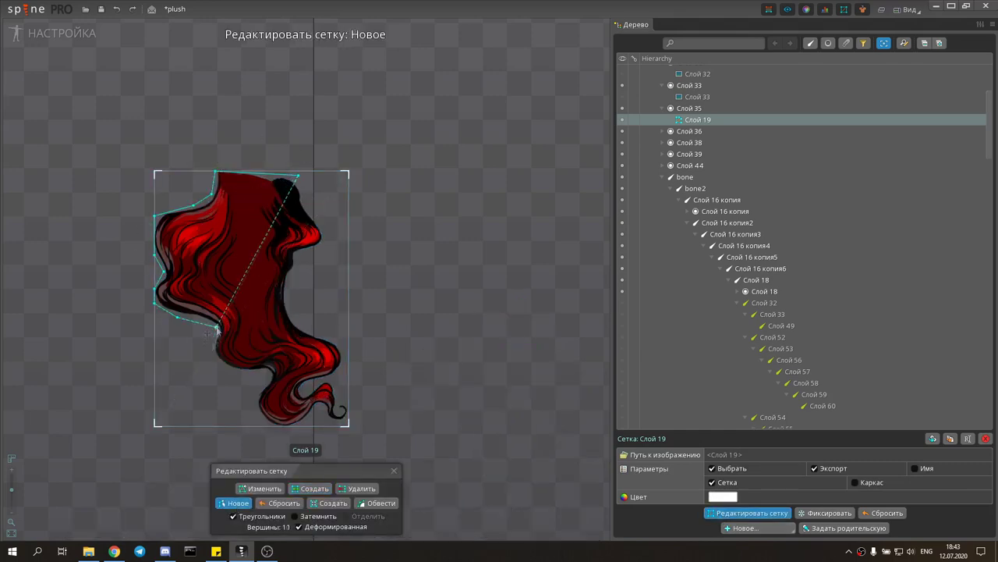
pyautogui.scroll(3, 318, 418)
pyautogui.click(364, 432)
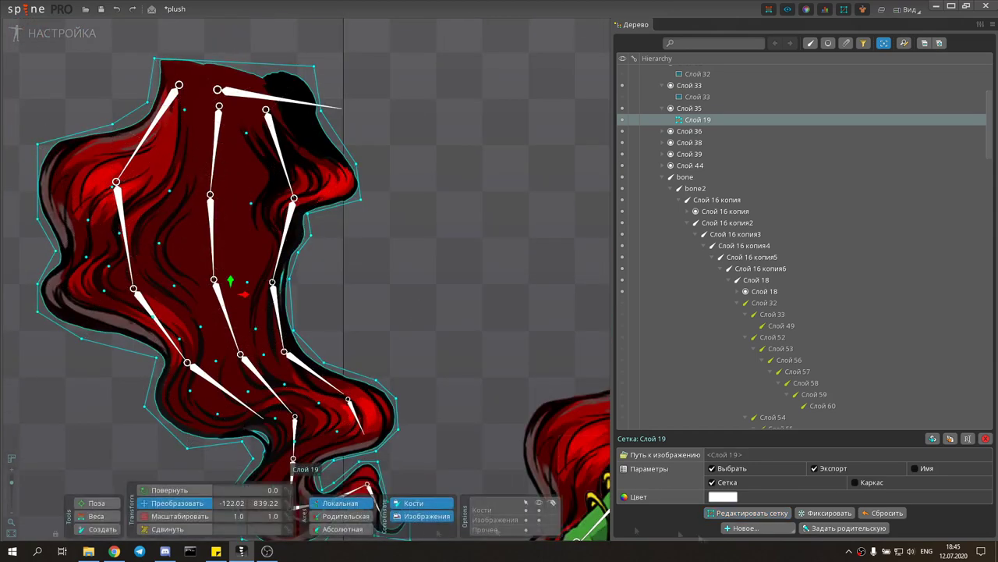
# Add interior vertices to Слой 19, select the root bone and show weights.
pyautogui.press('c')
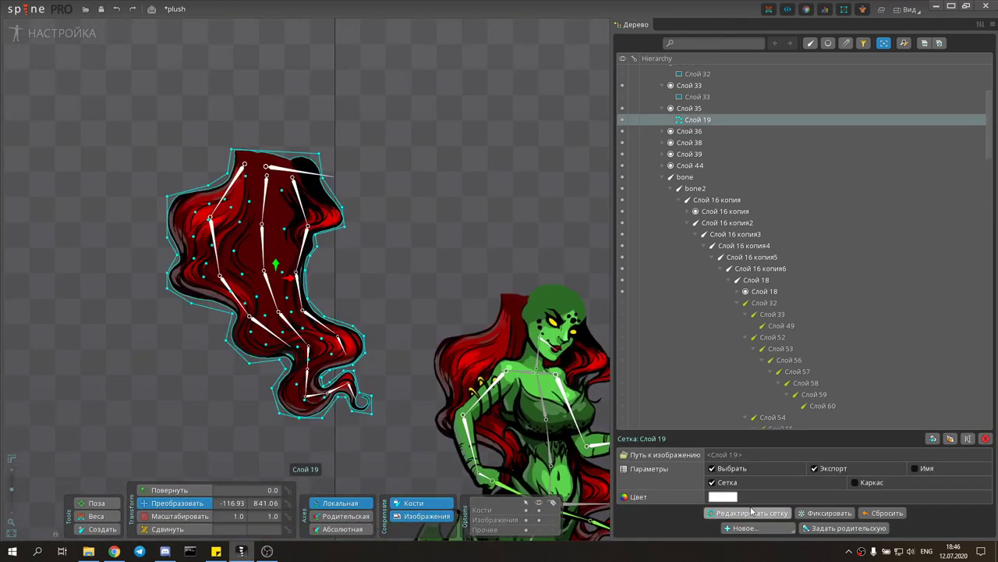
pyautogui.click(830, 44)
pyautogui.click(96, 515)
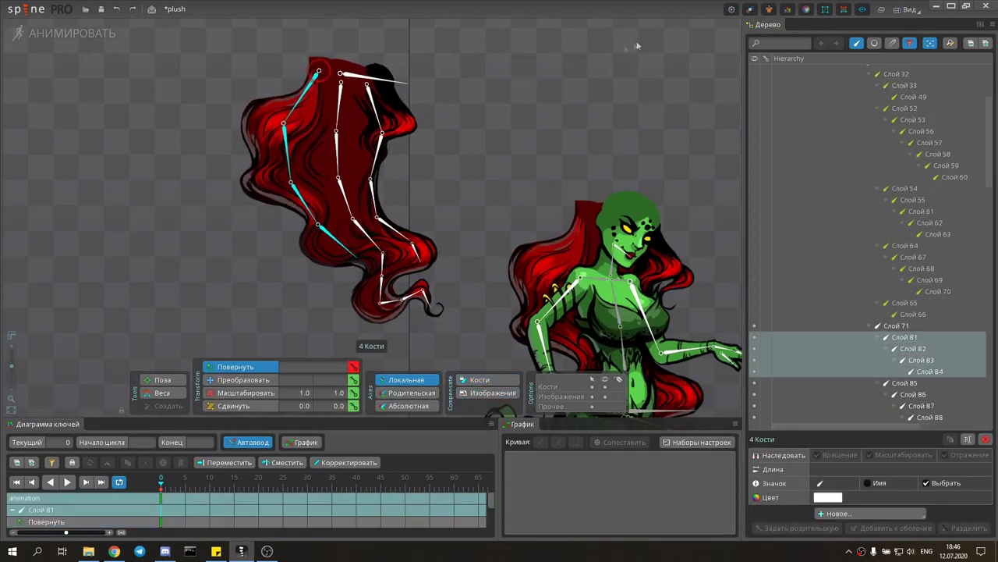
# Rotate the long-hair bone hierarchy into a sway pose and paste its keys at frame 20.
pyautogui.keyDown('ctrl'); pyautogui.click(337, 152); pyautogui.keyUp('ctrl')
pyautogui.click(377, 116)
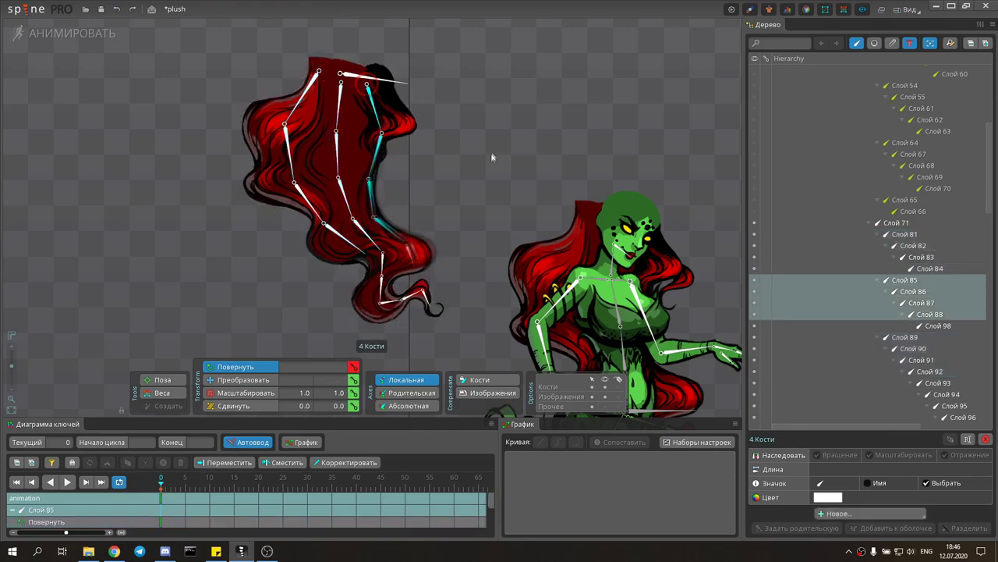
pyautogui.click(298, 101)
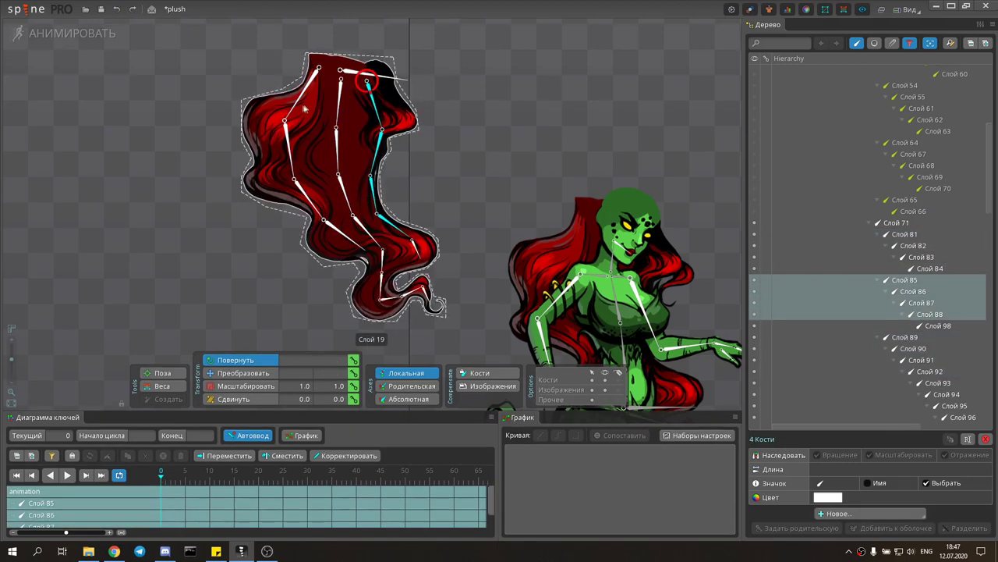
pyautogui.doubleClick(341, 71)
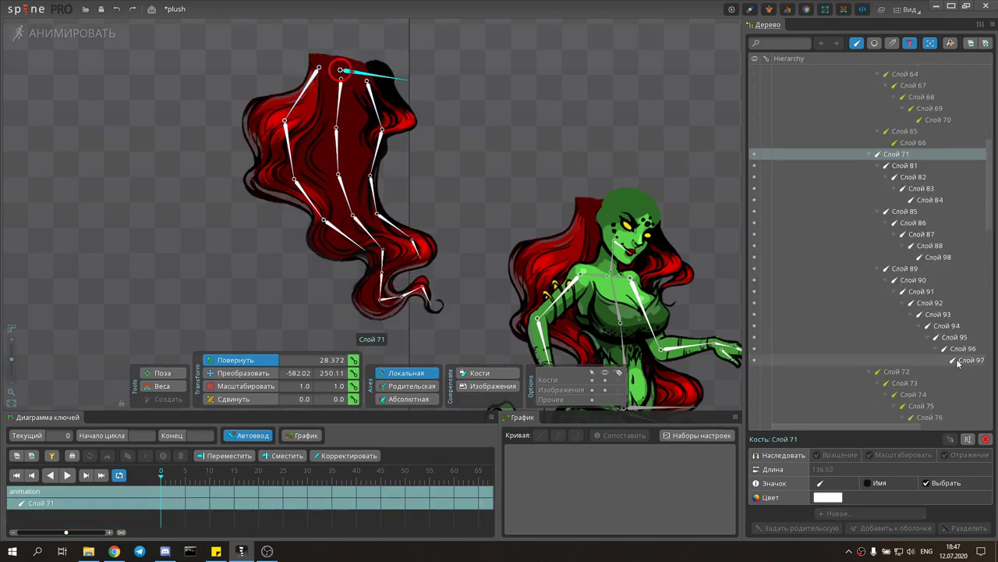
pyautogui.moveTo(341, 71); pyautogui.dragTo(521, 122)
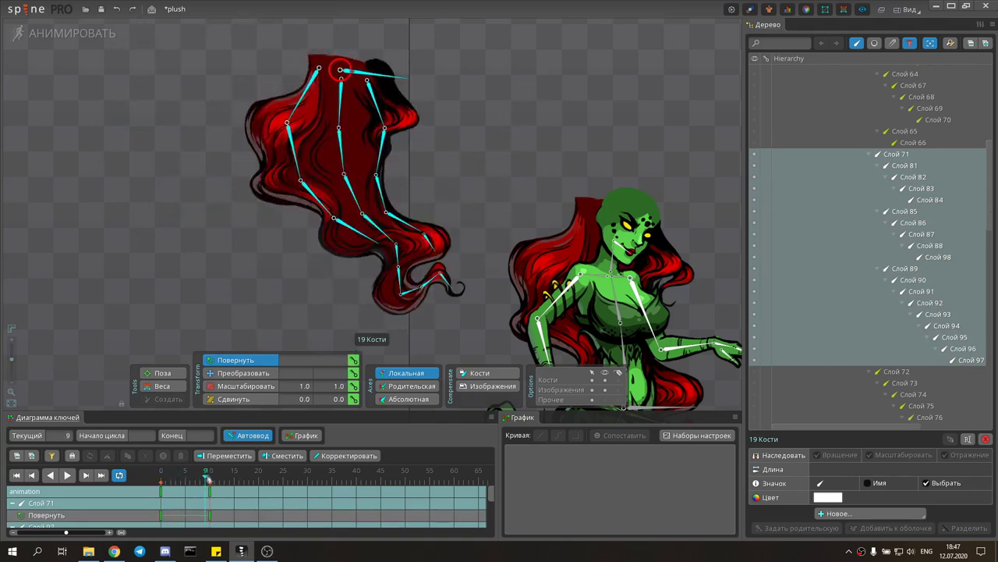
pyautogui.hotkey('ctrl', 'c')
pyautogui.click(258, 471)
pyautogui.hotkey('ctrl', 'v')
# Select hair bones Слой 82, 86, 90 and 94 down to Слой 97, then clear selection.
pyautogui.click(280, 137)
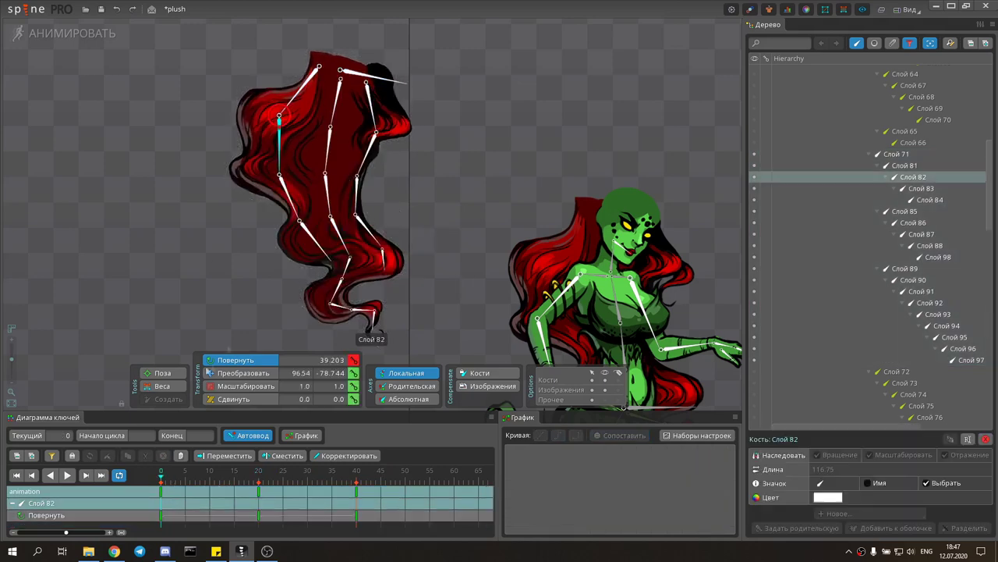
pyautogui.keyDown('ctrl'); pyautogui.click(329, 144); pyautogui.keyUp('ctrl')
pyautogui.keyDown('ctrl'); pyautogui.click(370, 150); pyautogui.keyUp('ctrl')
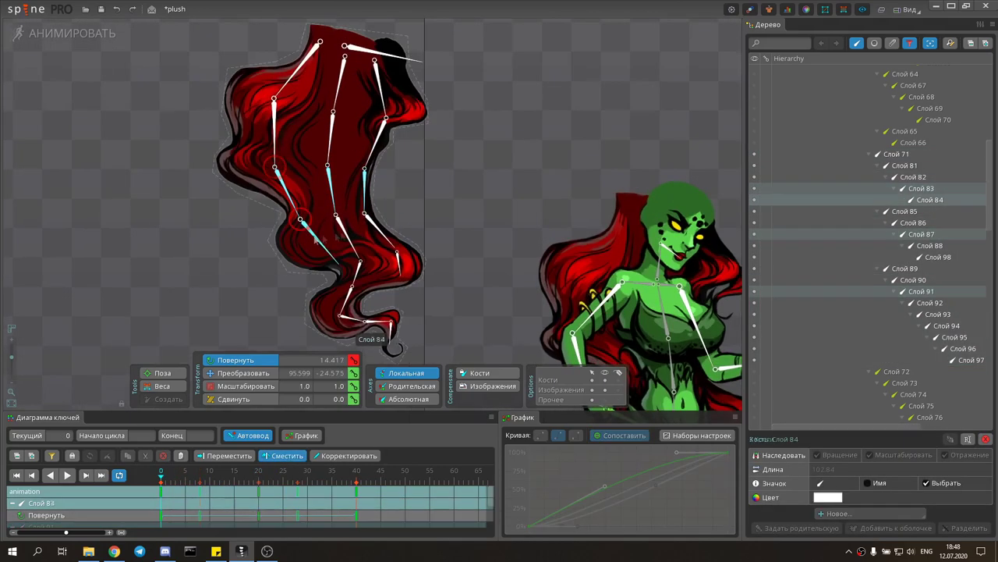
pyautogui.click(357, 287)
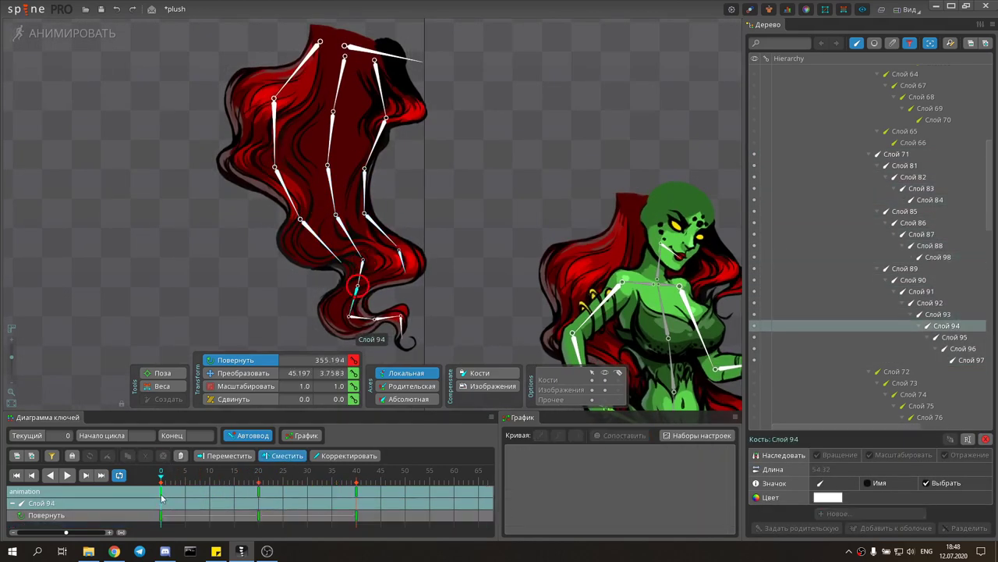
pyautogui.press('Down')
pyautogui.press('Down')
pyautogui.press('space')
pyautogui.press('Down')
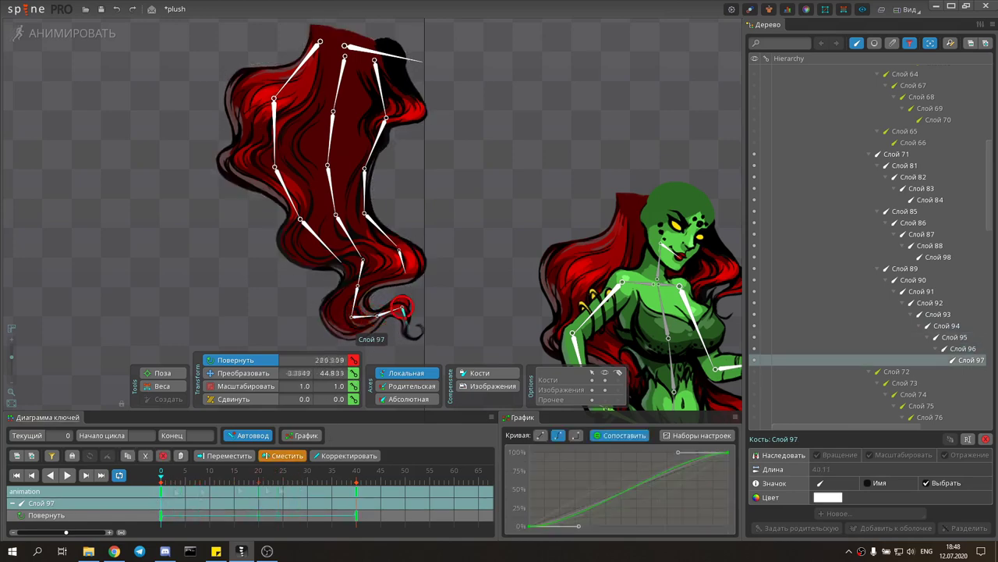
pyautogui.press('Escape')
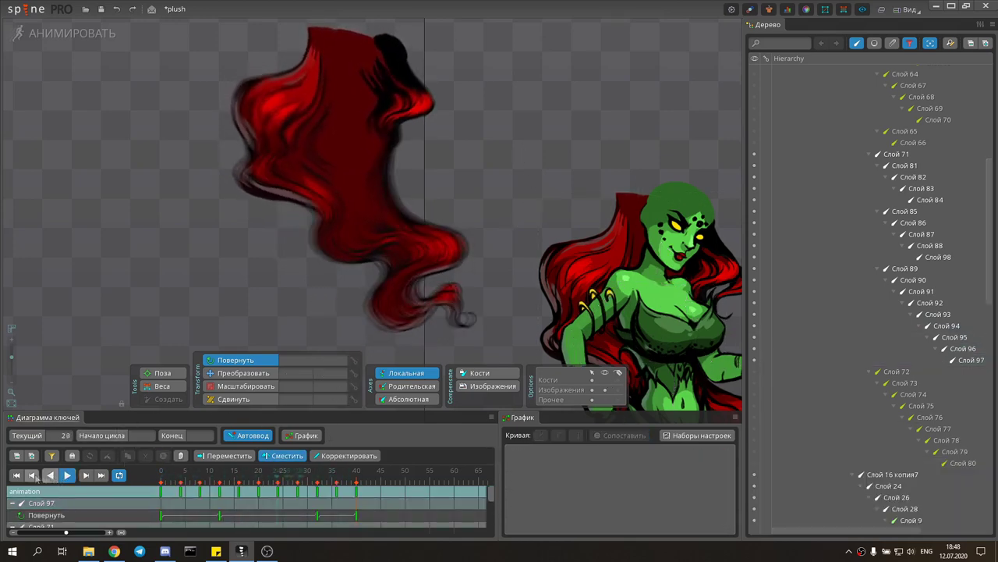
# Select root bone Слой 71 and attachment Слой 19, then play the hair sway.
pyautogui.scroll(-3, 227, 310)
pyautogui.click(361, 261)
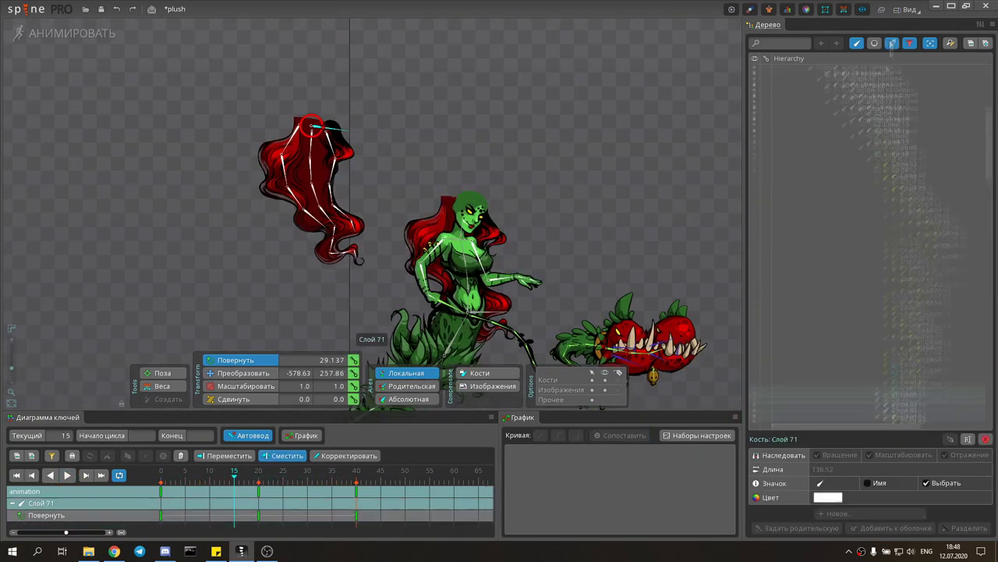
pyautogui.click(512, 241)
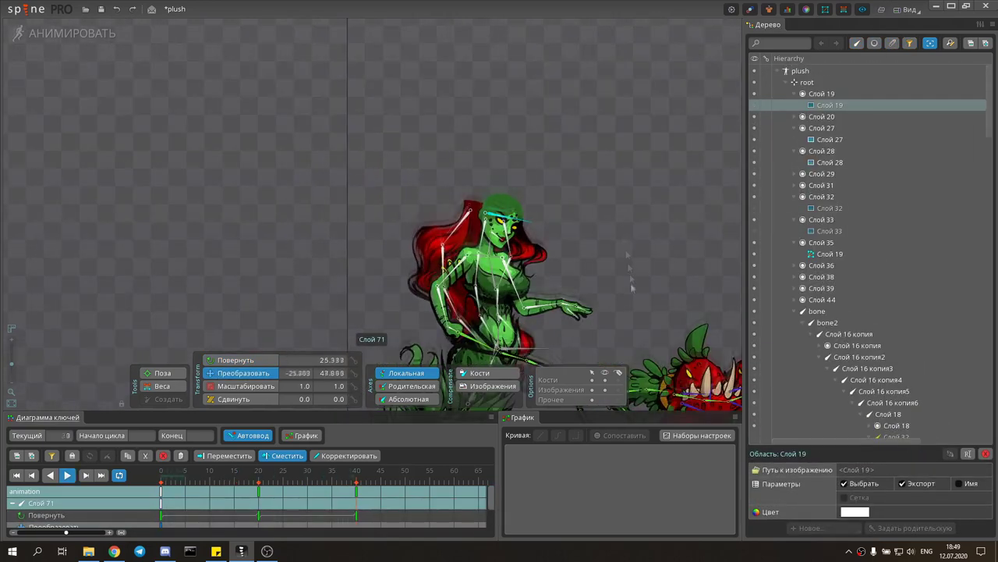
pyautogui.scroll(2, 606, 208)
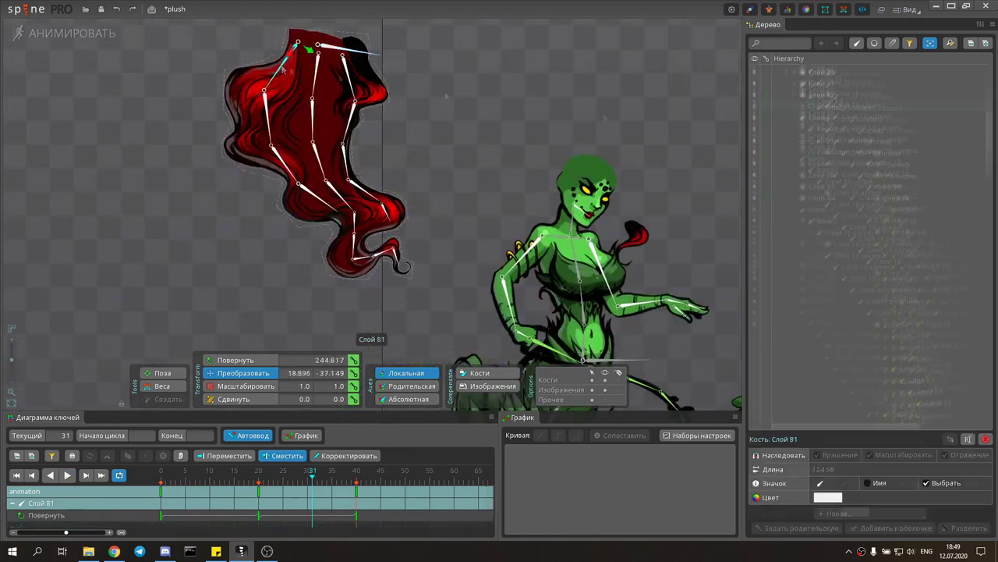
pyautogui.press('space')
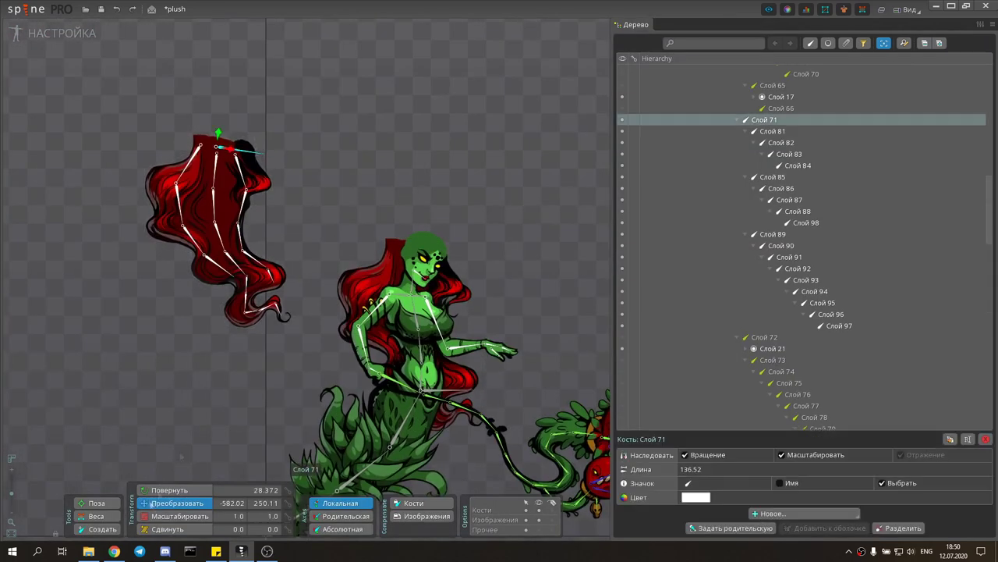
# Delete the selected item and click through hair bones Слой 71, 85, 87, 88 and 98.
pyautogui.press('Delete')
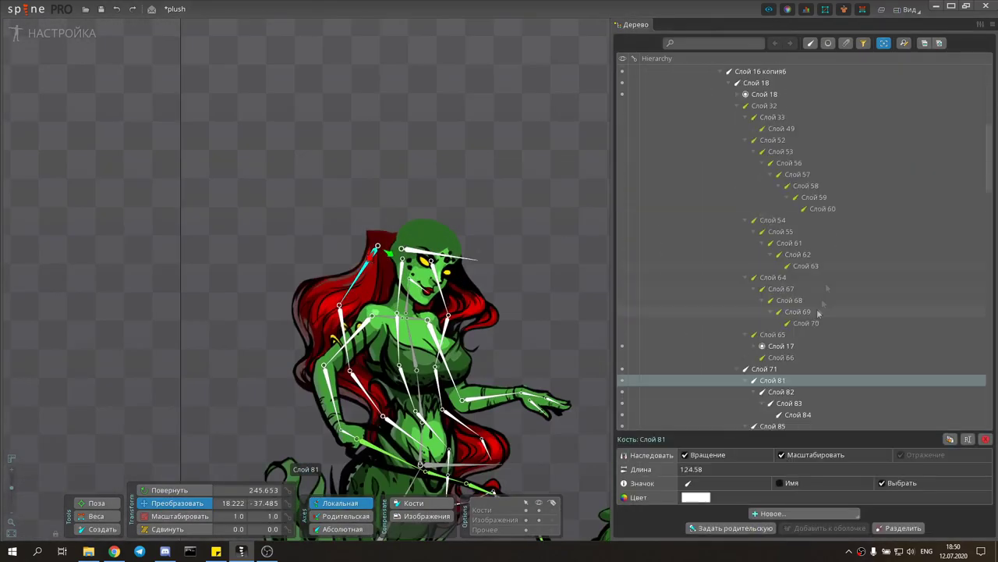
pyautogui.click(521, 419)
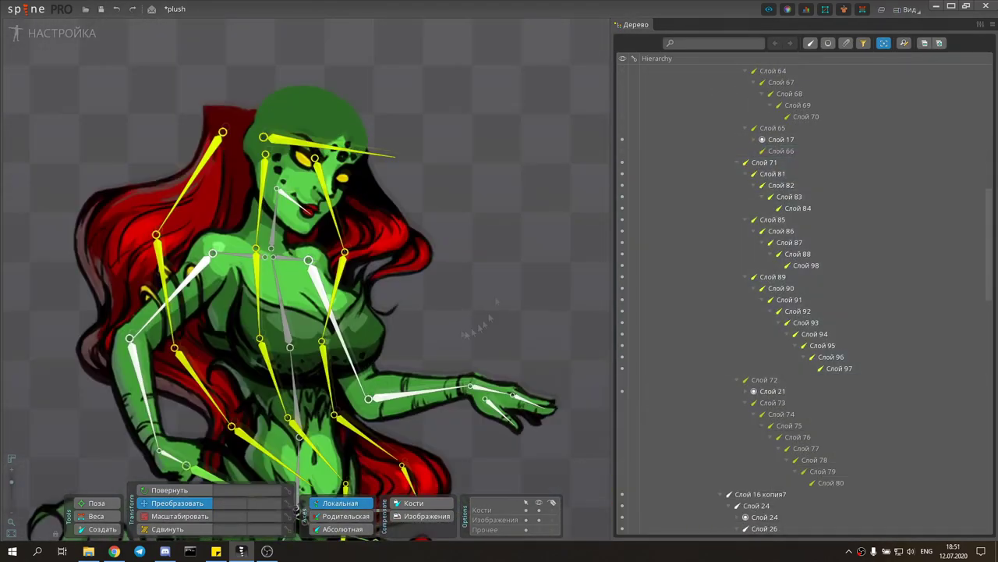
pyautogui.click(343, 157)
pyautogui.click(332, 296)
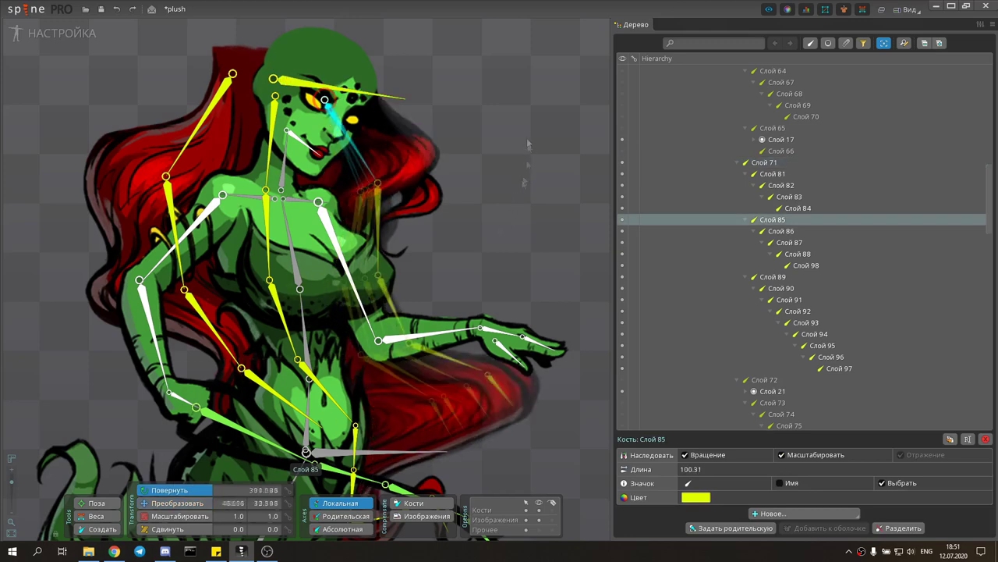
pyautogui.click(332, 296)
pyautogui.click(375, 378)
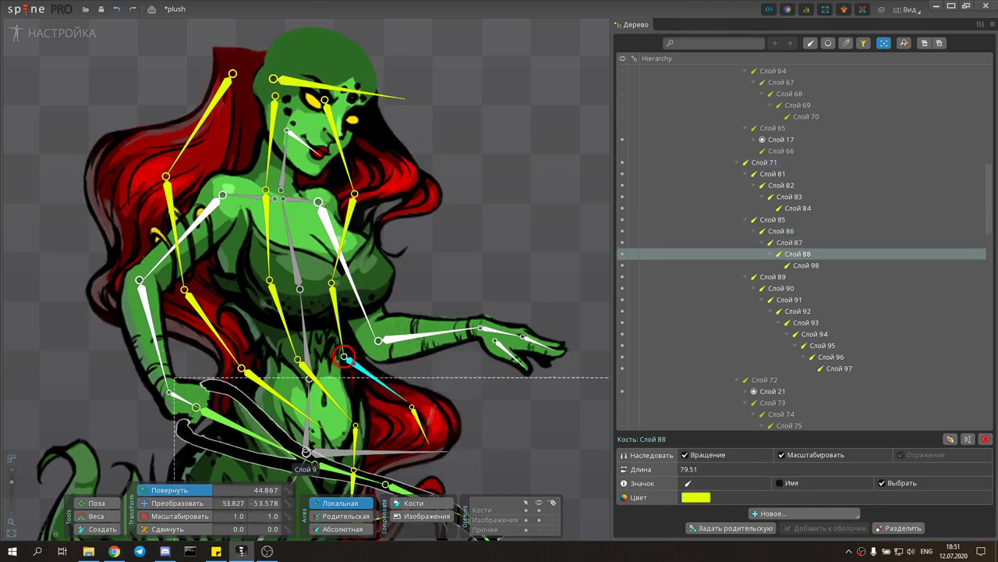
pyautogui.click(420, 422)
pyautogui.click(332, 117)
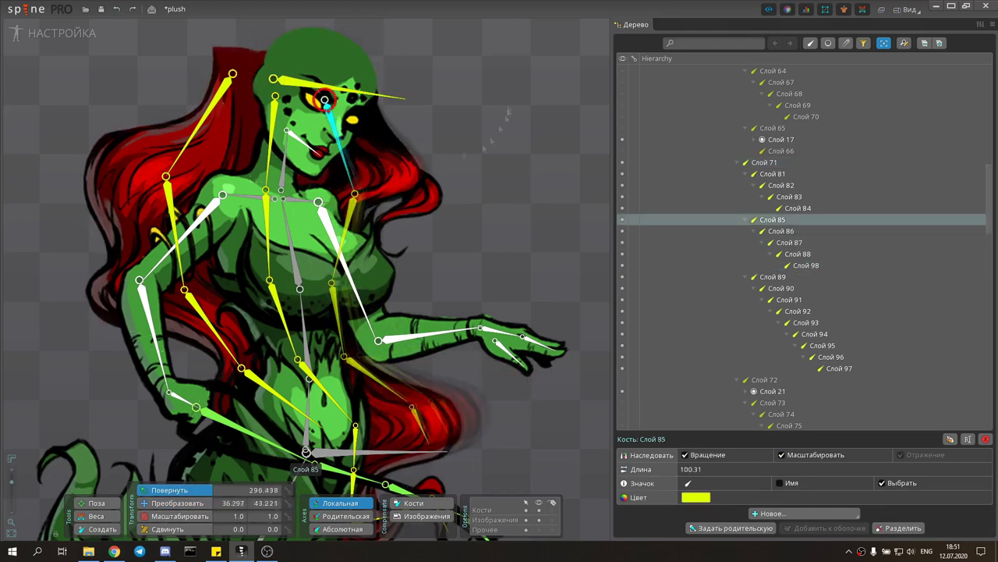
# Create a 12-vertex mesh for hair curl Слой 20 and show its bone weights.
pyautogui.click(405, 177)
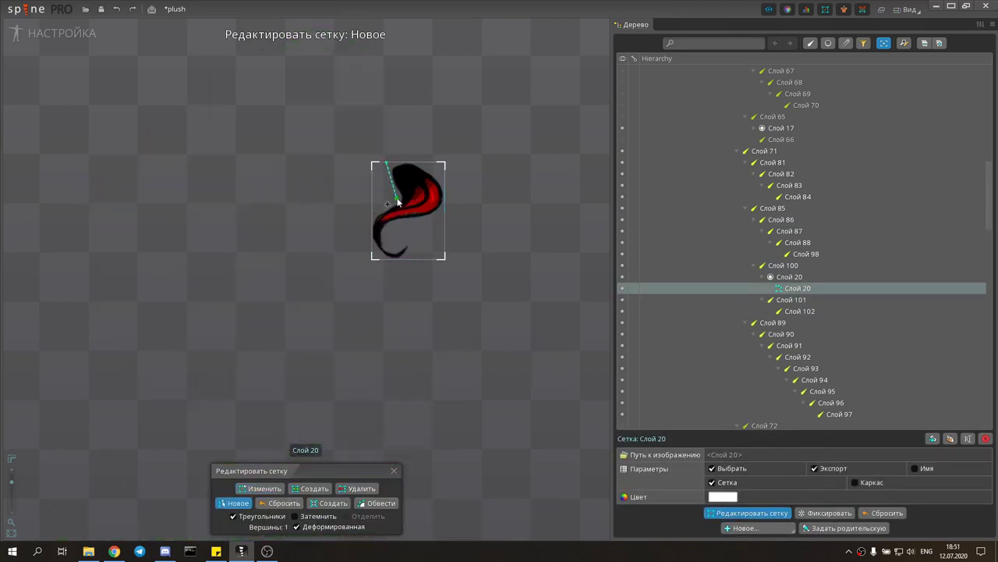
pyautogui.click(264, 487)
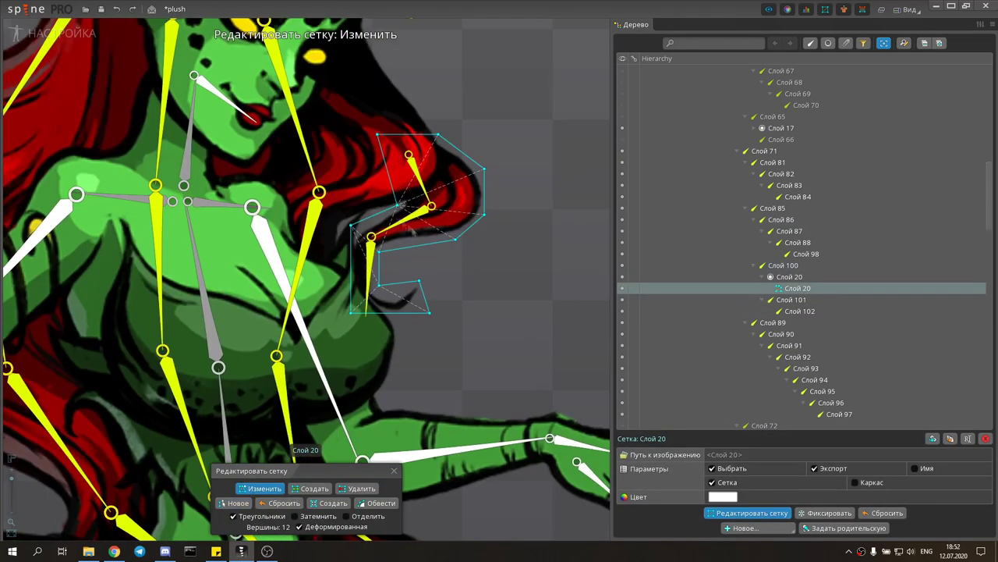
pyautogui.click(393, 471)
pyautogui.click(244, 197)
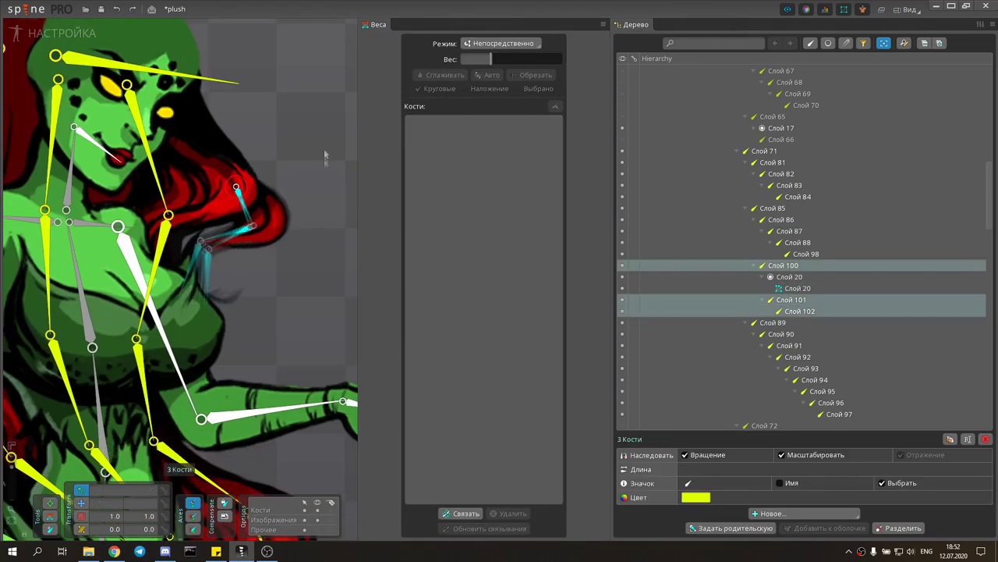
pyautogui.click(249, 196)
# Re-parent bone Слой 100 under head bone Слой 85 and select bones Слой 100–102.
pyautogui.click(251, 196)
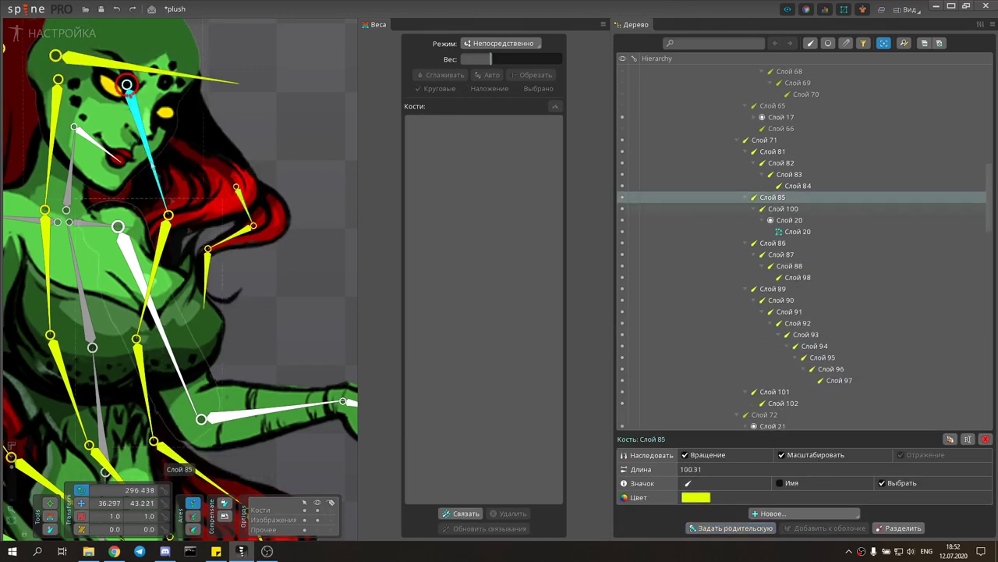
pyautogui.click(251, 196)
pyautogui.press('p')
pyautogui.click(159, 178)
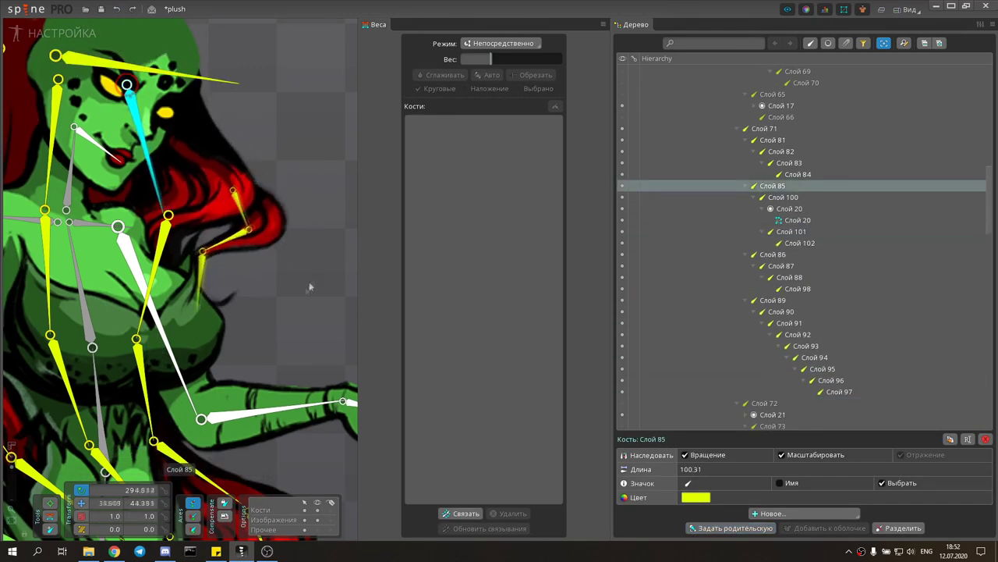
pyautogui.keyDown('ctrl'); pyautogui.click(231, 237); pyautogui.keyUp('ctrl')
pyautogui.keyDown('ctrl'); pyautogui.click(206, 273); pyautogui.keyUp('ctrl')
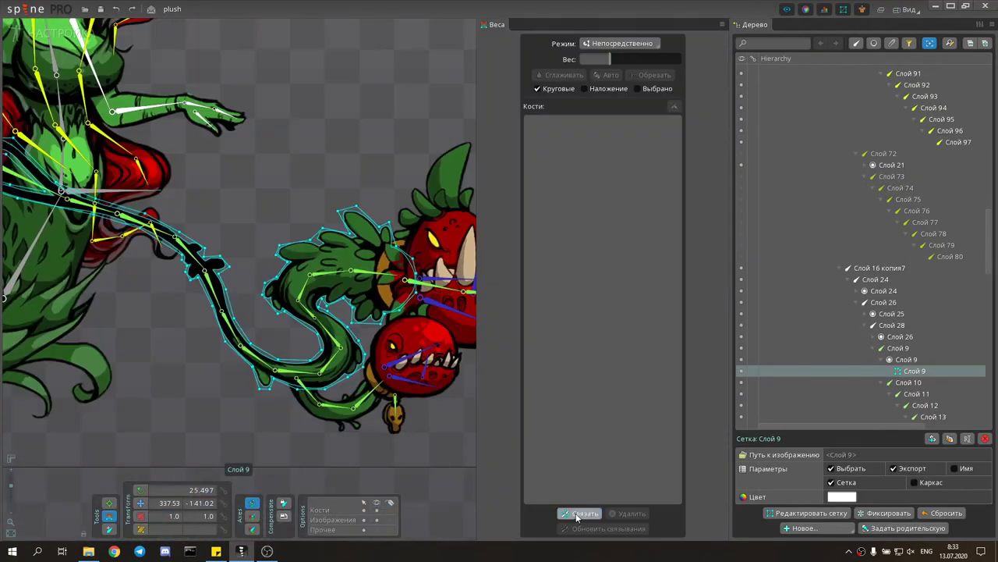
# Bind bones to vine mesh Слой 9 and assign the slot a new parent.
pyautogui.click(577, 514)
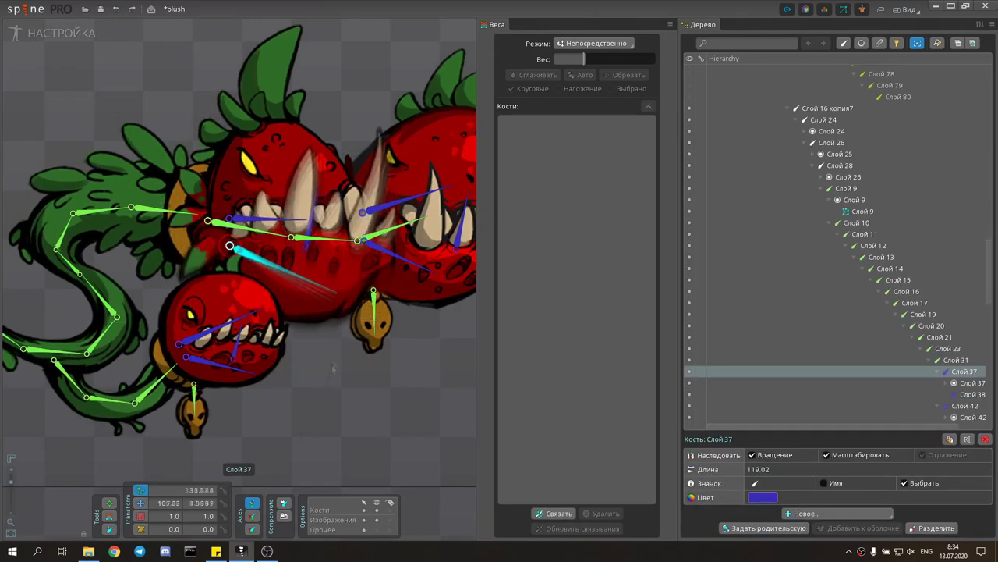
pyautogui.click(187, 216)
pyautogui.press('Return')
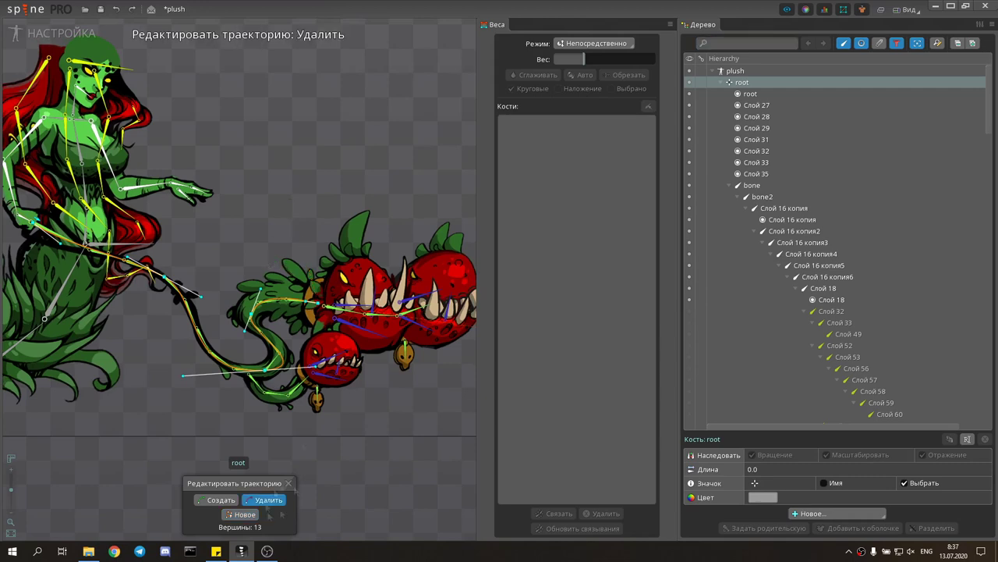
# Create path constraint 'root' so the vine bones from Слой 10 follow the vine path.
pyautogui.click(190, 302)
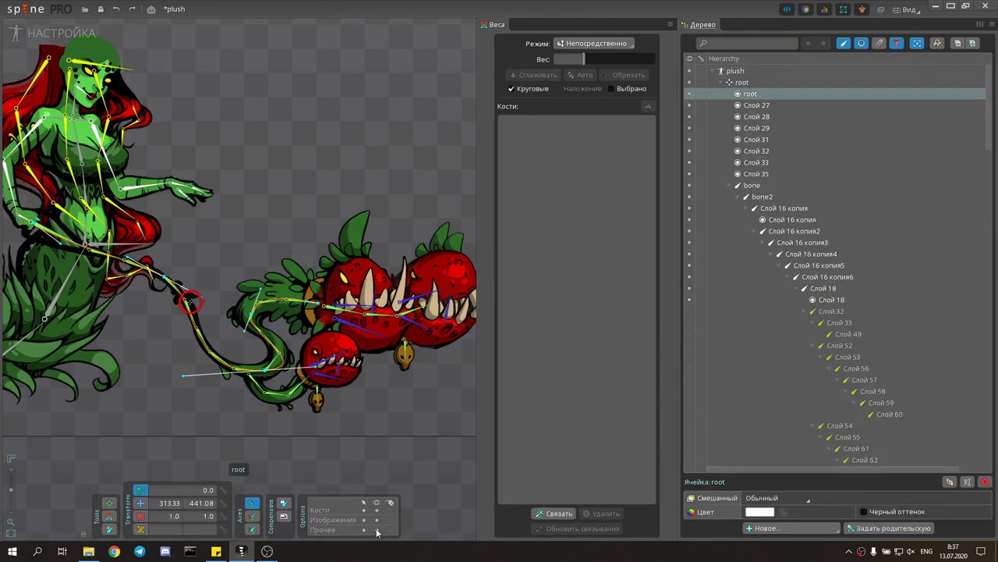
pyautogui.scroll(-10, 850, 234)
pyautogui.click(879, 213)
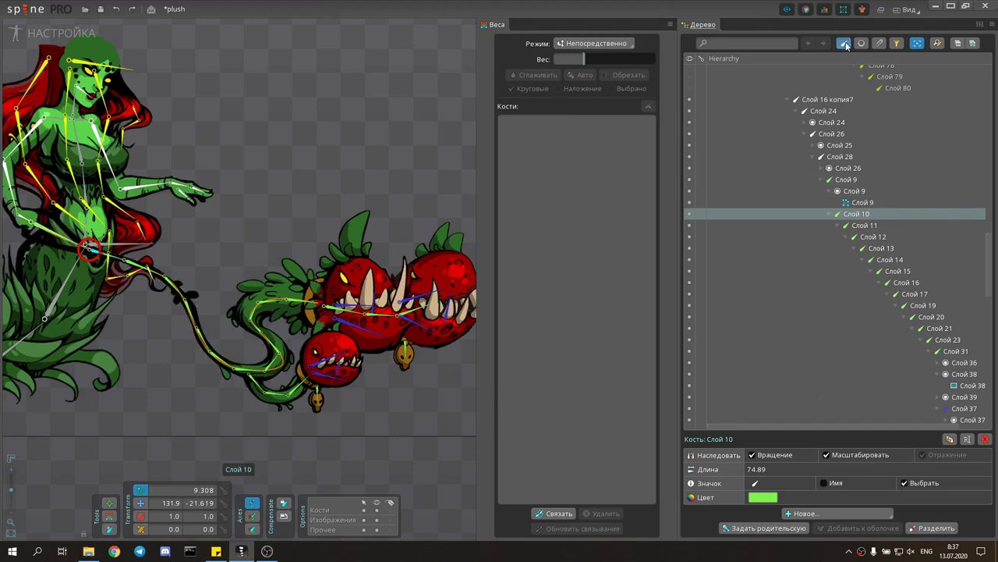
pyautogui.keyDown('shift'); pyautogui.click(868, 180); pyautogui.keyUp('shift')
pyautogui.click(838, 514)
pyautogui.click(834, 497)
pyautogui.click(737, 83)
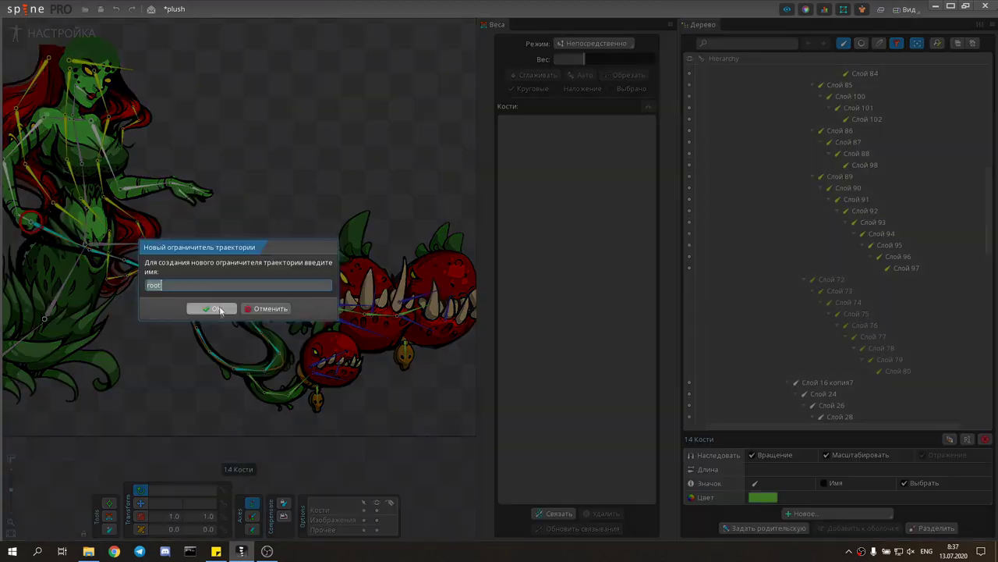
pyautogui.press('Return')
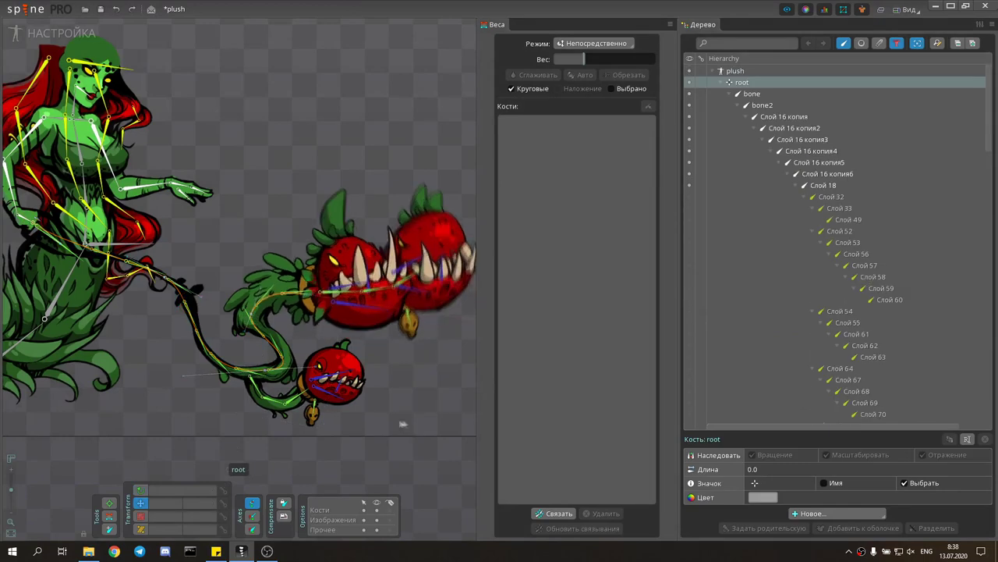
# Set the root constraint's spacing to percent, about 6.57, and verify the vine follows.
pyautogui.moveTo(191, 289); pyautogui.dragTo(162, 315)
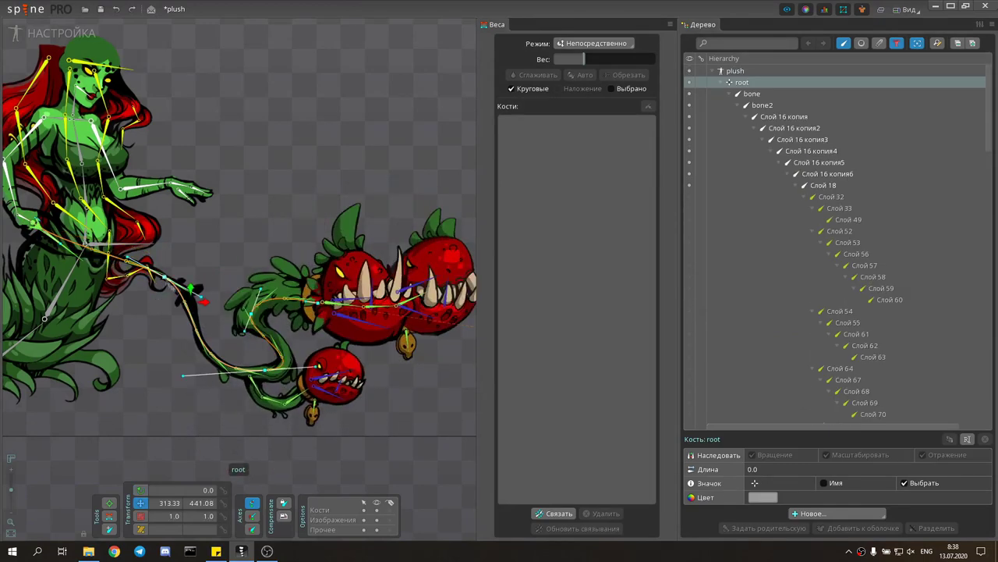
pyautogui.scroll(-10, 858, 234)
pyautogui.click(707, 334)
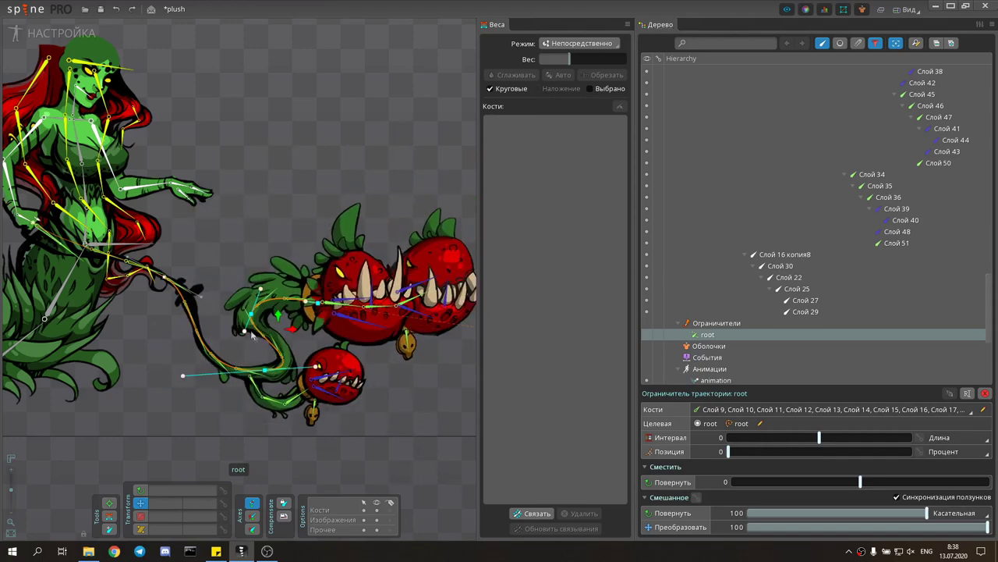
pyautogui.press('v')
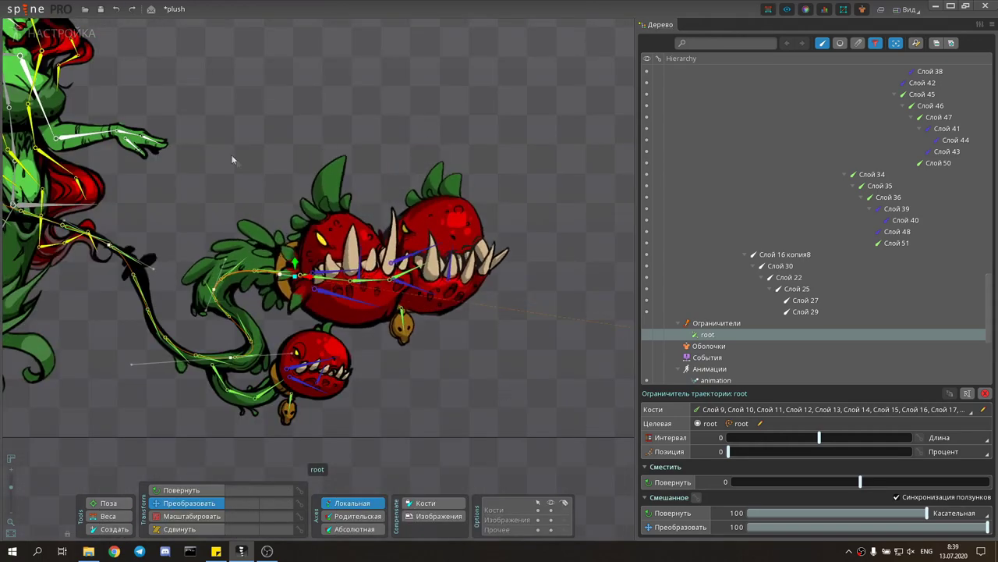
pyautogui.moveTo(231, 156); pyautogui.dragTo(292, 151)
pyautogui.click(960, 476)
pyautogui.moveTo(729, 438); pyautogui.dragTo(742, 439)
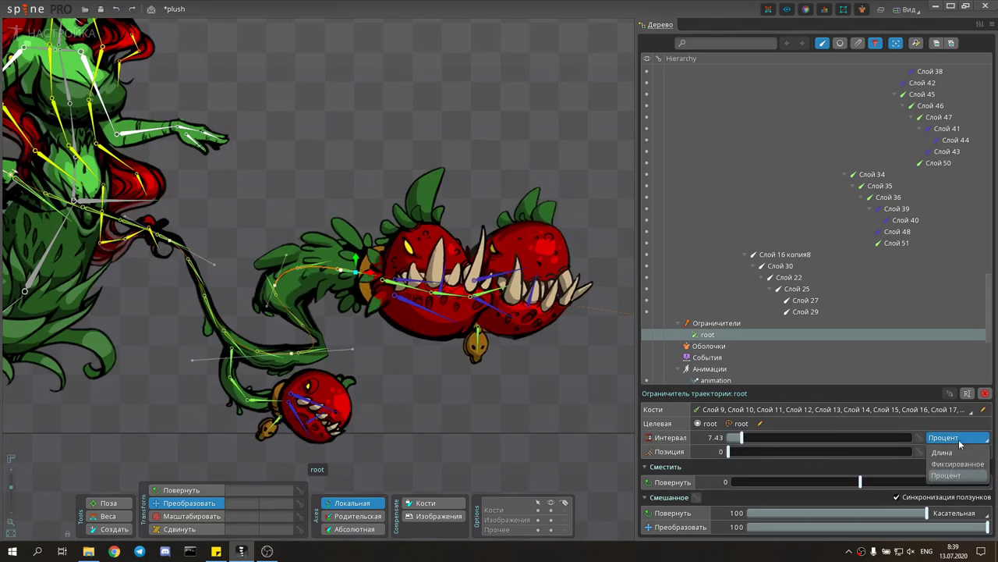
pyautogui.click(964, 500)
pyautogui.moveTo(312, 344)
pyautogui.mouseDown()
pyautogui.moveTo(483, 374)
pyautogui.moveTo(400, 360)
pyautogui.moveTo(505, 327)
pyautogui.moveTo(226, 266)
pyautogui.moveTo(242, 269)
pyautogui.moveTo(164, 269)
pyautogui.mouseUp()
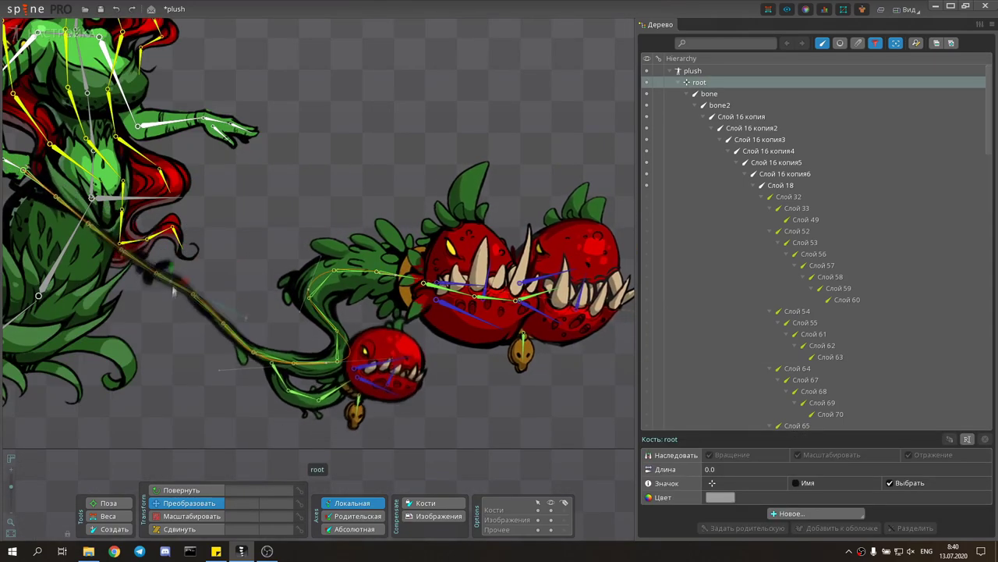
# Draw bone3 from the root where the vine meets the plant heads and position it.
pyautogui.scroll(-3, 195, 288)
pyautogui.click(372, 160)
pyautogui.click(700, 82)
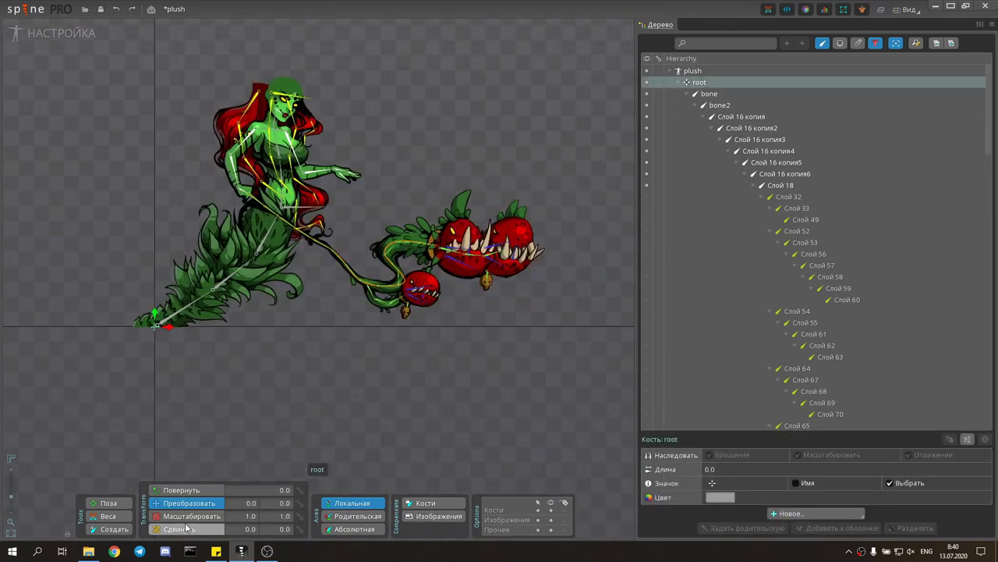
pyautogui.scroll(-2, 428, 184)
pyautogui.moveTo(347, 193); pyautogui.dragTo(411, 192)
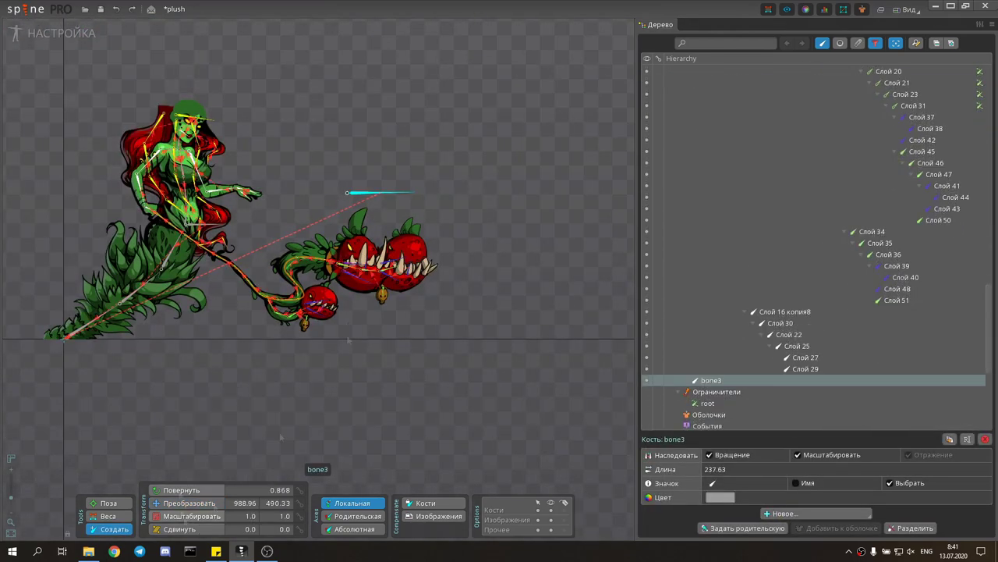
pyautogui.scroll(3, 238, 214)
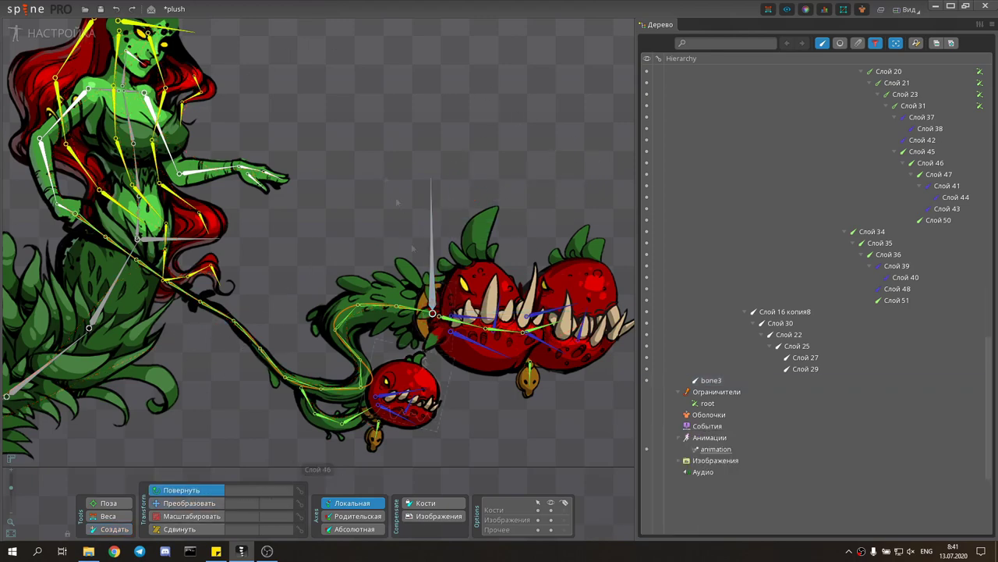
pyautogui.press('v')
pyautogui.scroll(1, 355, 289)
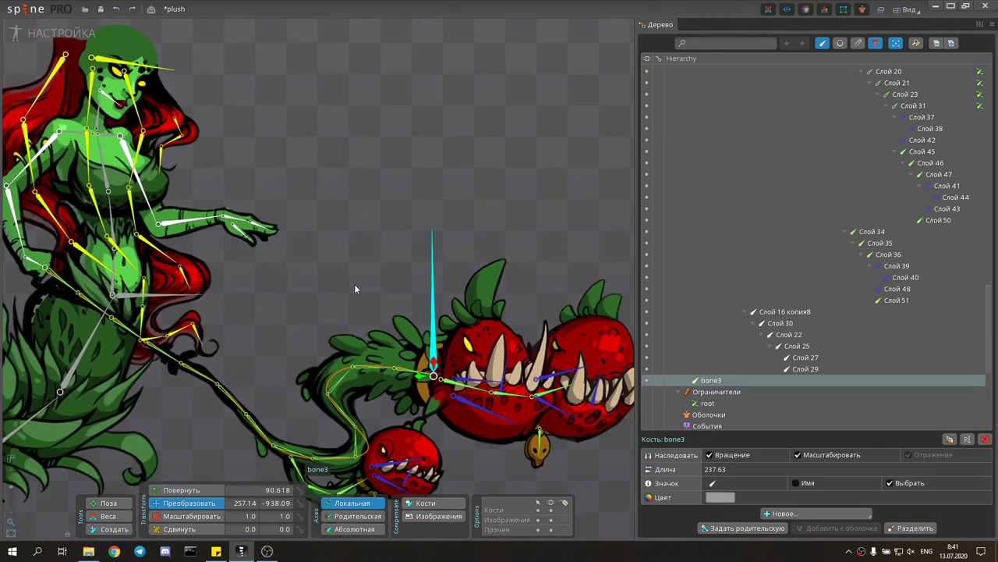
# Bind the vine path's weights to bones Слой 28 and bone3.
pyautogui.press('w')
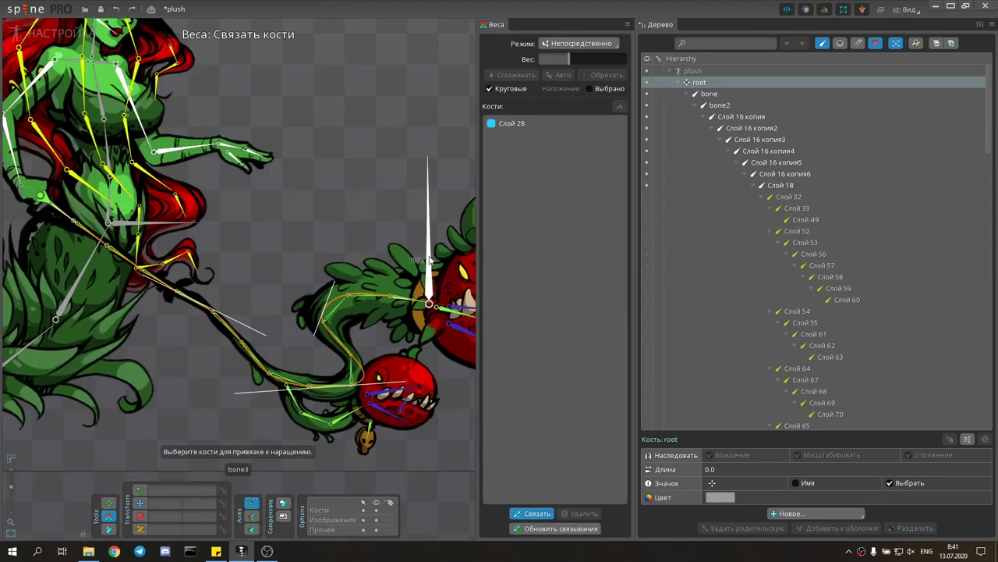
pyautogui.click(245, 299)
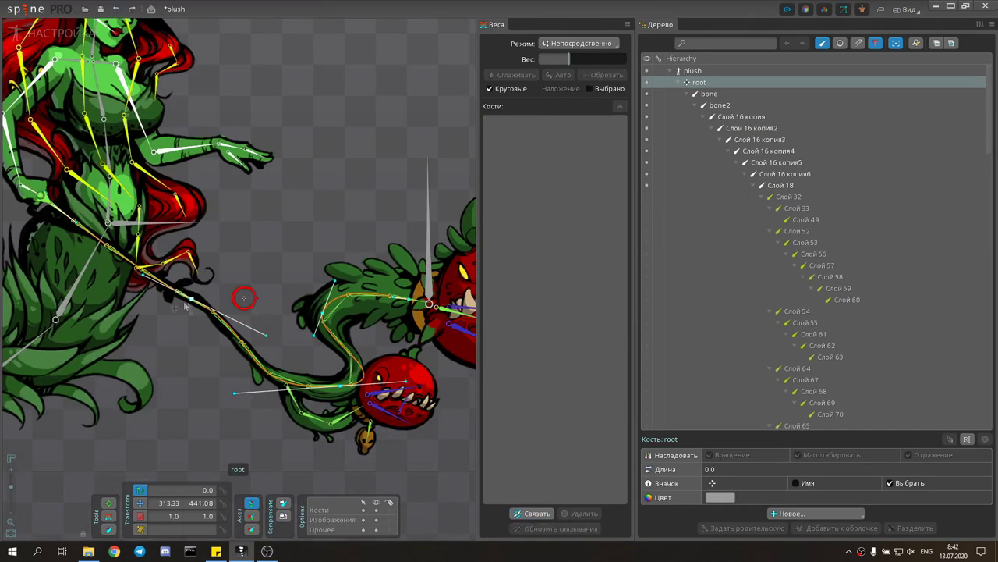
pyautogui.click(532, 513)
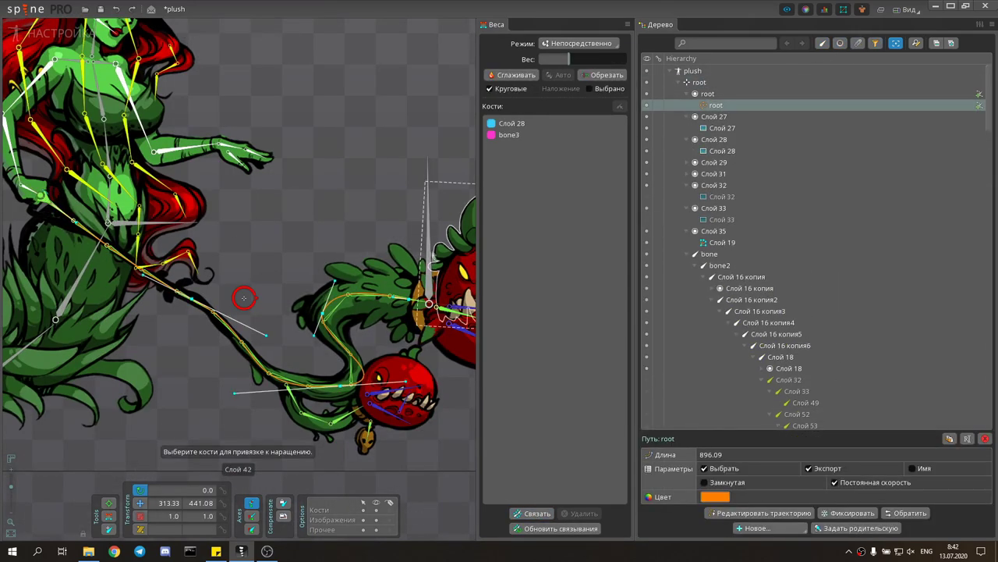
pyautogui.click(346, 389)
pyautogui.scroll(-2, 346, 389)
pyautogui.scroll(-2, 376, 190)
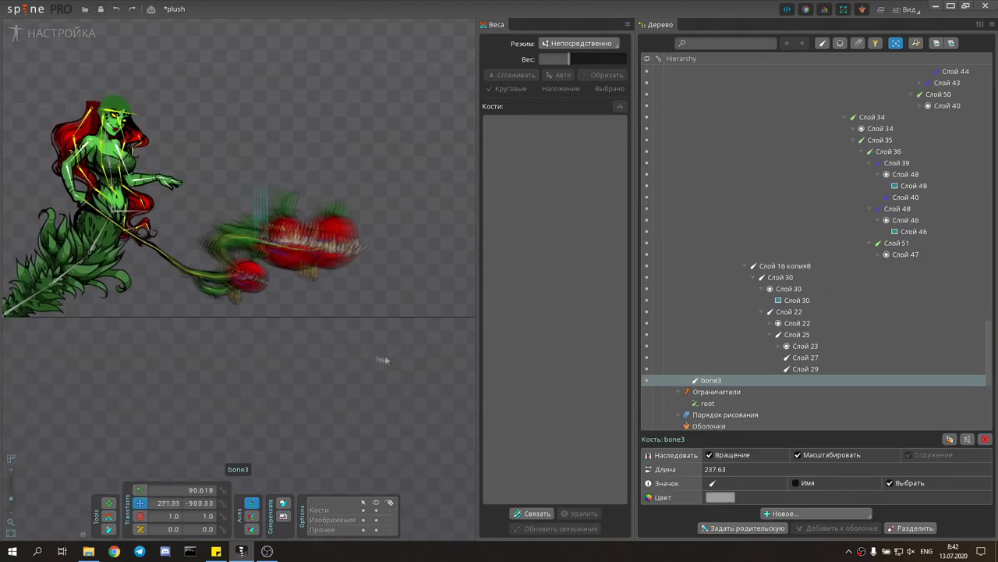
# Draw bone4 midway along the vine.
pyautogui.scroll(3, 383, 346)
pyautogui.click(412, 230)
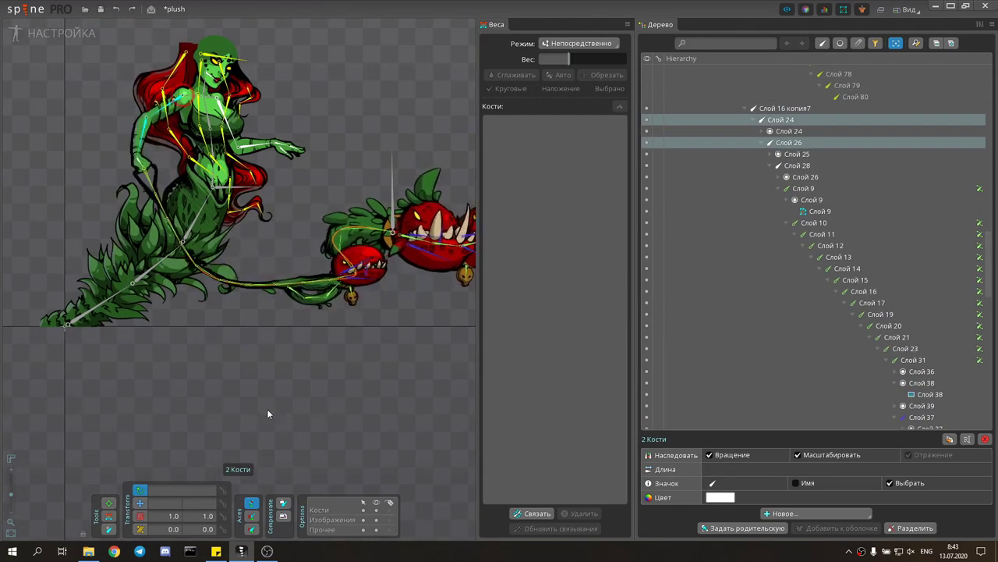
pyautogui.scroll(2, 250, 401)
pyautogui.scroll(-1, 257, 398)
pyautogui.click(411, 160)
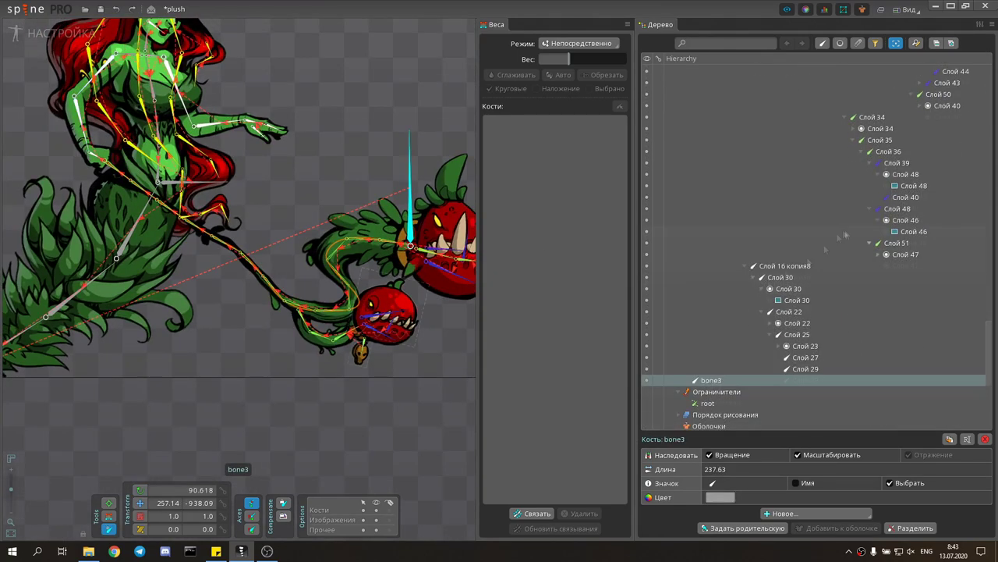
pyautogui.moveTo(410, 160); pyautogui.dragTo(300, 187)
# Bend the vine path to test it, then parent bone3 under bone4.
pyautogui.scroll(-1, 300, 187)
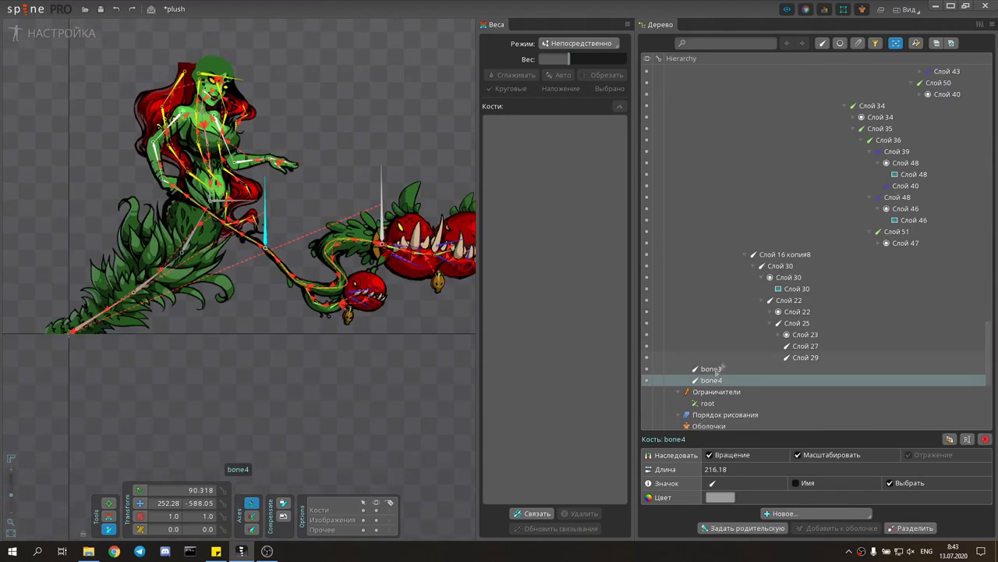
pyautogui.scroll(3, 273, 248)
pyautogui.click(273, 252)
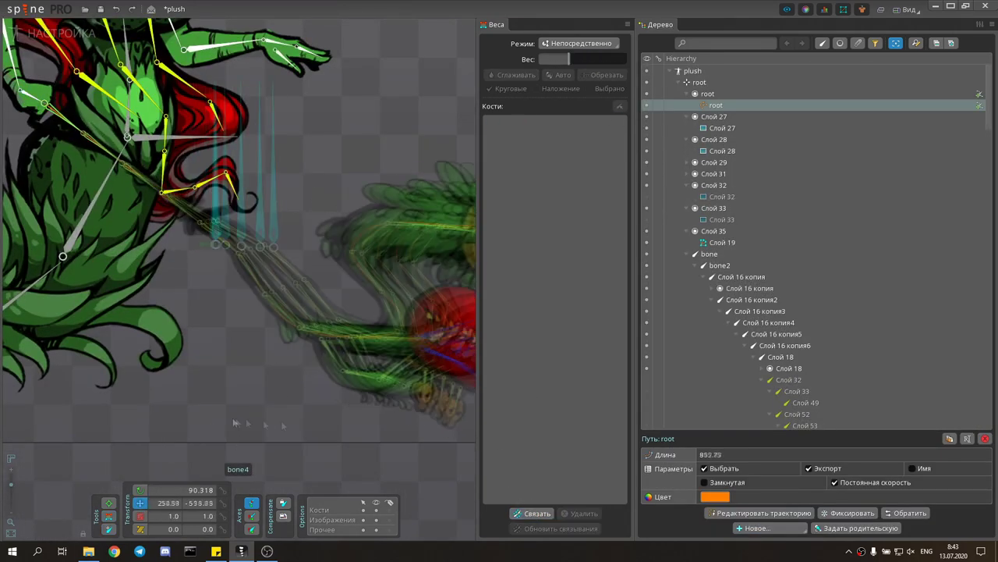
pyautogui.moveTo(322, 276); pyautogui.dragTo(272, 418)
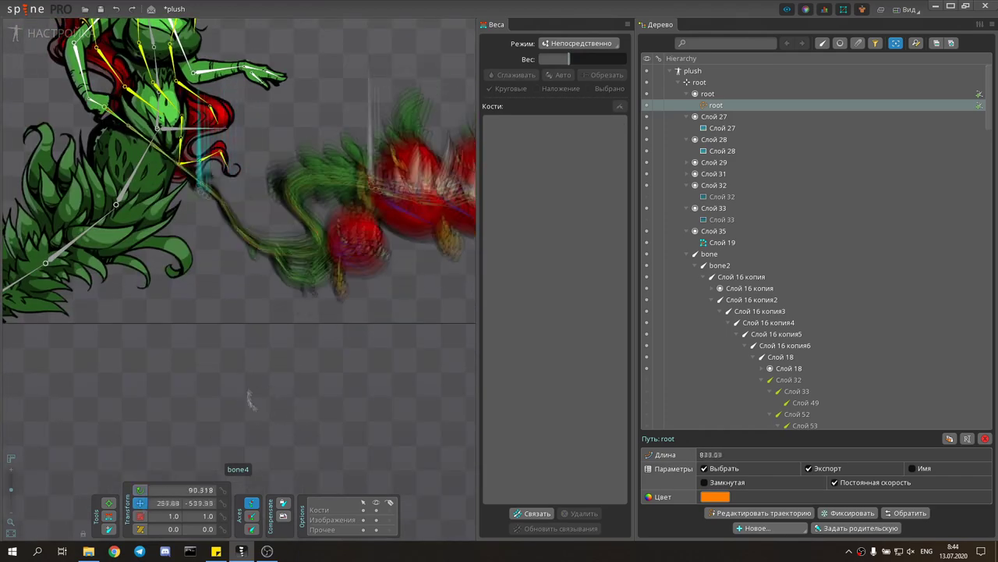
pyautogui.click(436, 381)
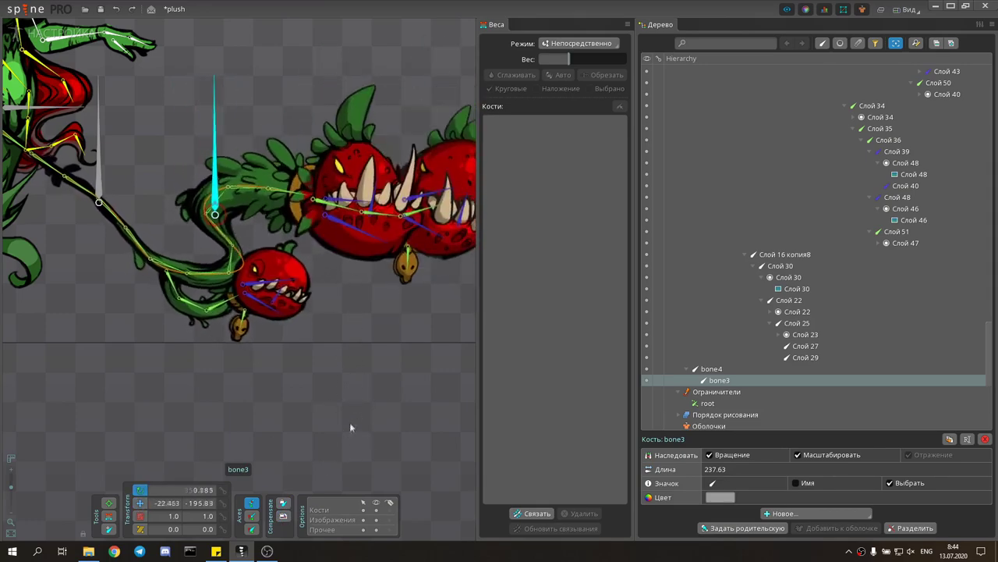
pyautogui.scroll(-3, 349, 427)
pyautogui.moveTo(312, 195); pyautogui.dragTo(149, 445)
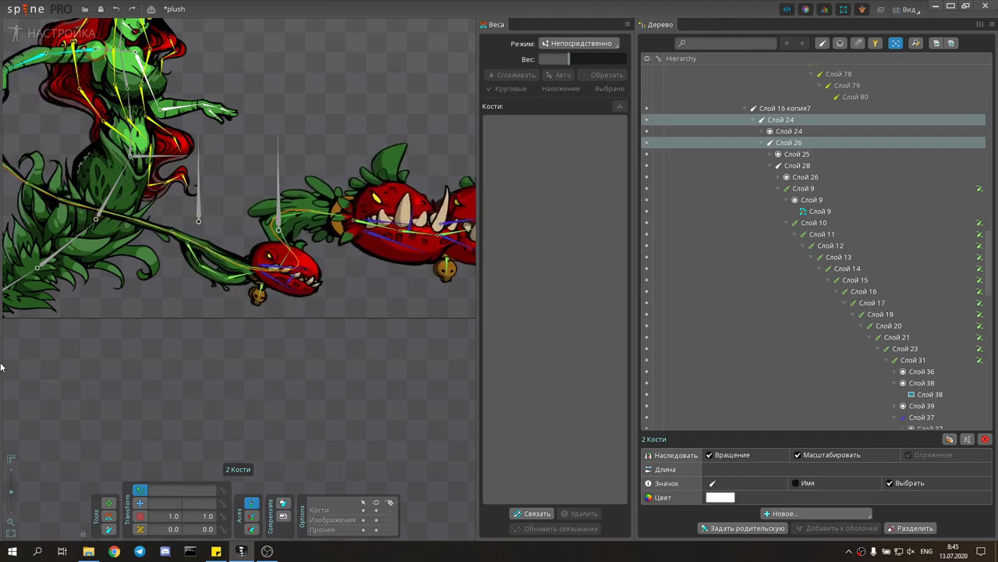
pyautogui.scroll(3, 398, 171)
pyautogui.click(398, 171)
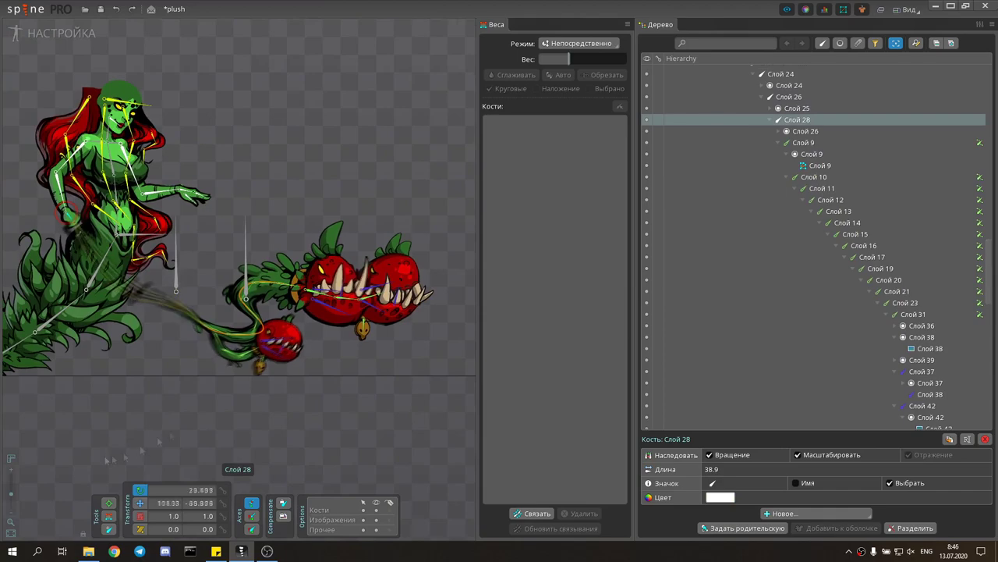
pyautogui.click(209, 295)
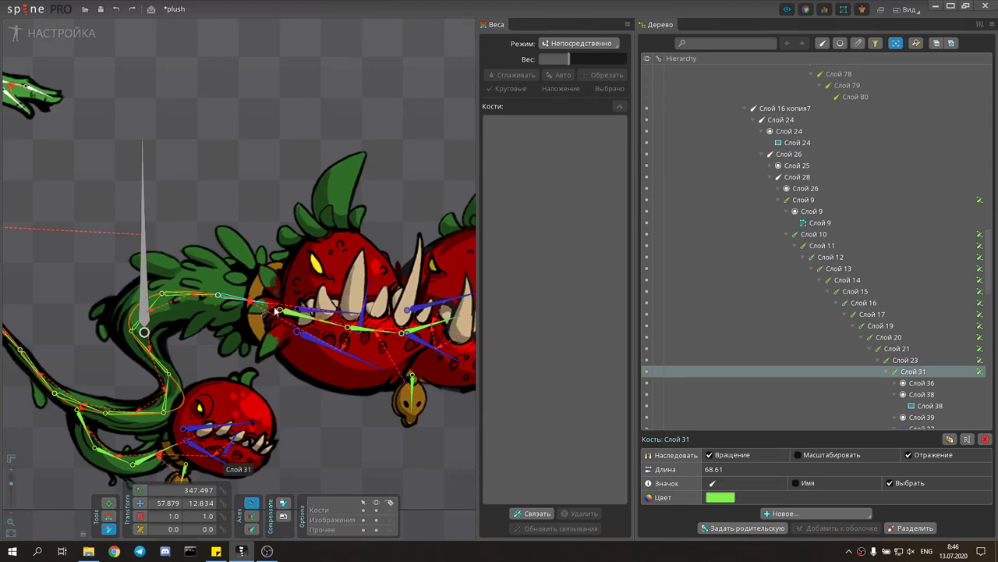
# Create bone Слой 99 from the head joint and attach the Слой 42 image to it.
pyautogui.moveTo(276, 309); pyautogui.dragTo(281, 187)
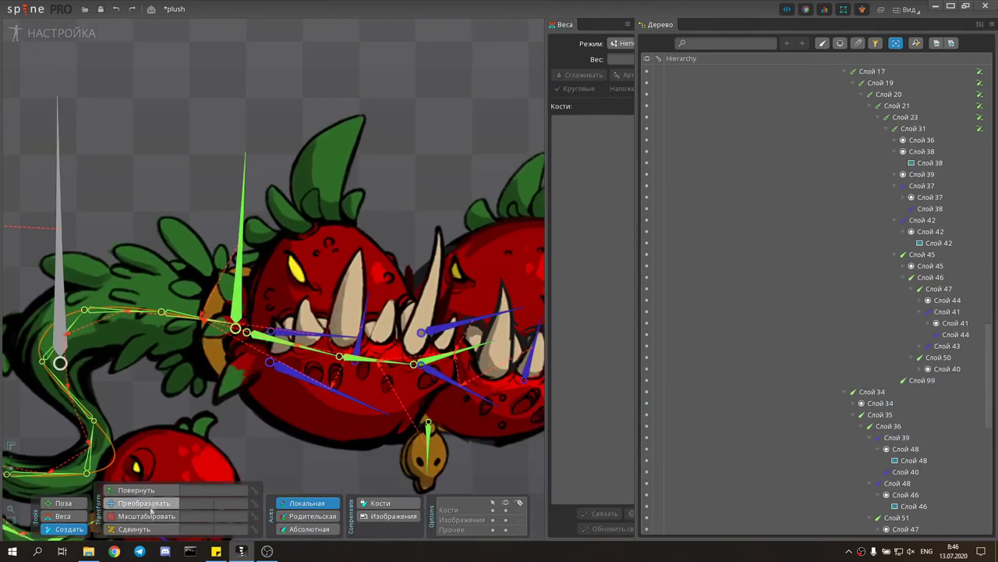
pyautogui.click(931, 232)
pyautogui.scroll(2, 929, 288)
pyautogui.press('p')
pyautogui.click(240, 257)
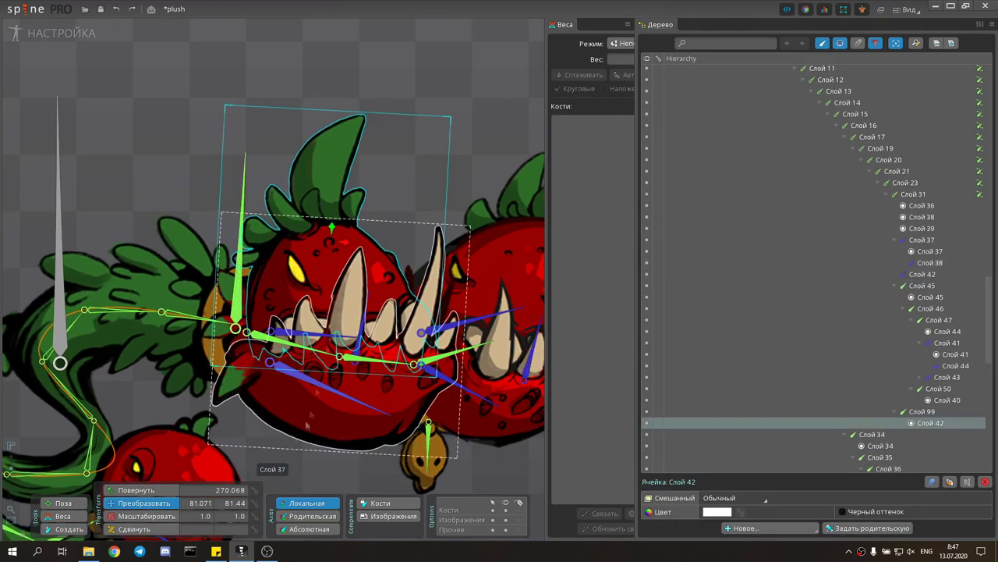
# Move bones Слой 37, Слой 42 and slots Слой 36, 38, 39 under Слой 99, then save.
pyautogui.click(308, 340)
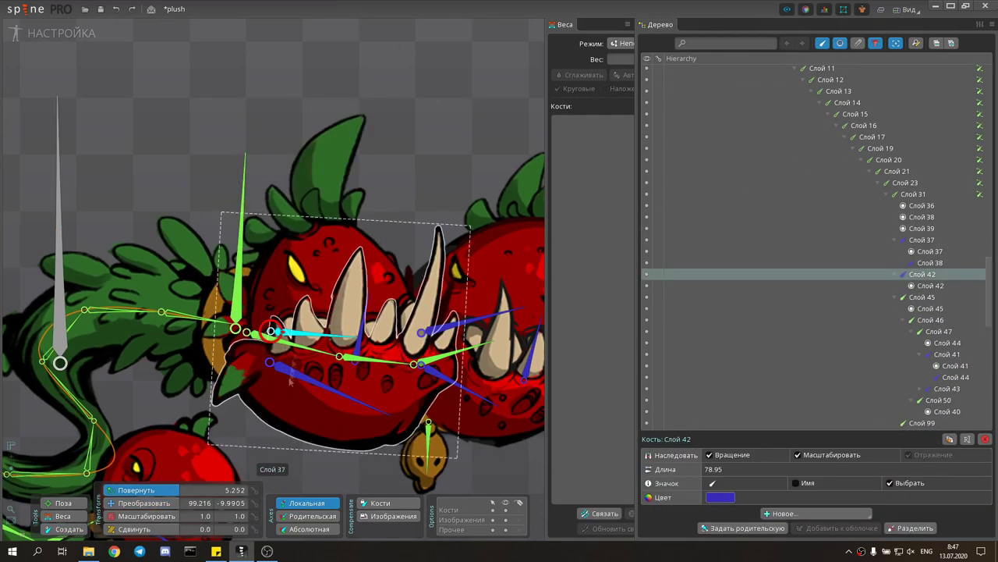
pyautogui.click(240, 257)
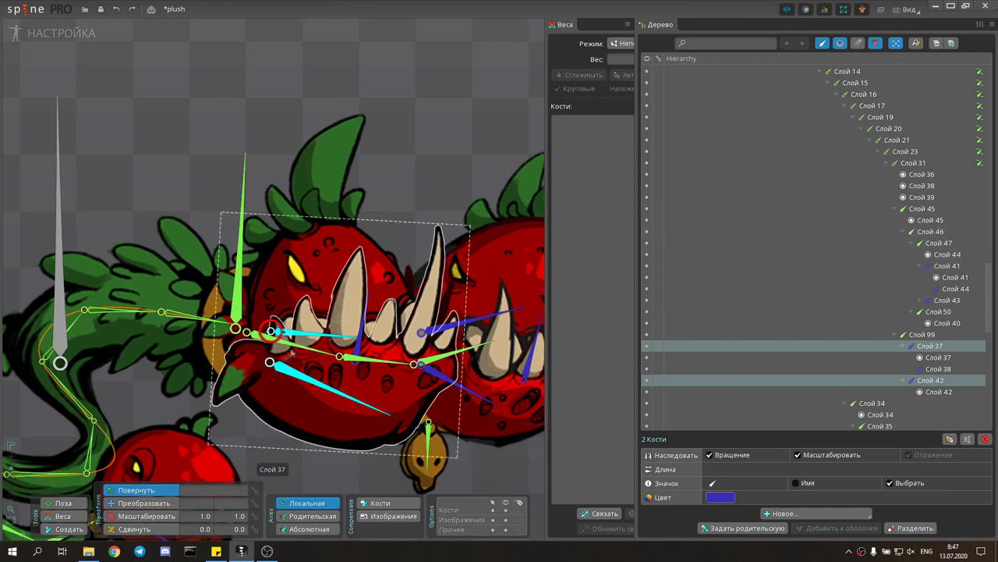
pyautogui.click(271, 331)
pyautogui.click(235, 328)
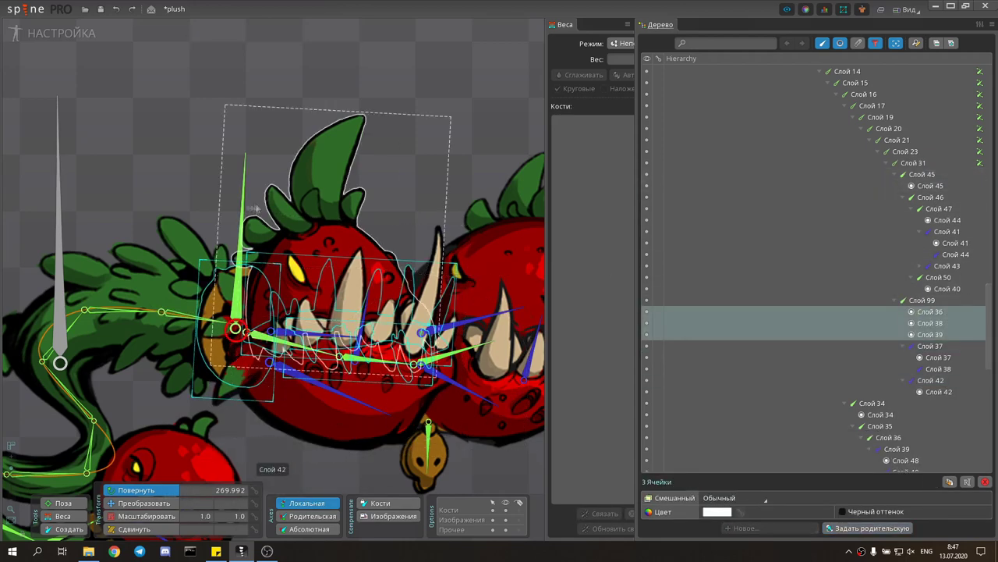
pyautogui.scroll(-5, 326, 297)
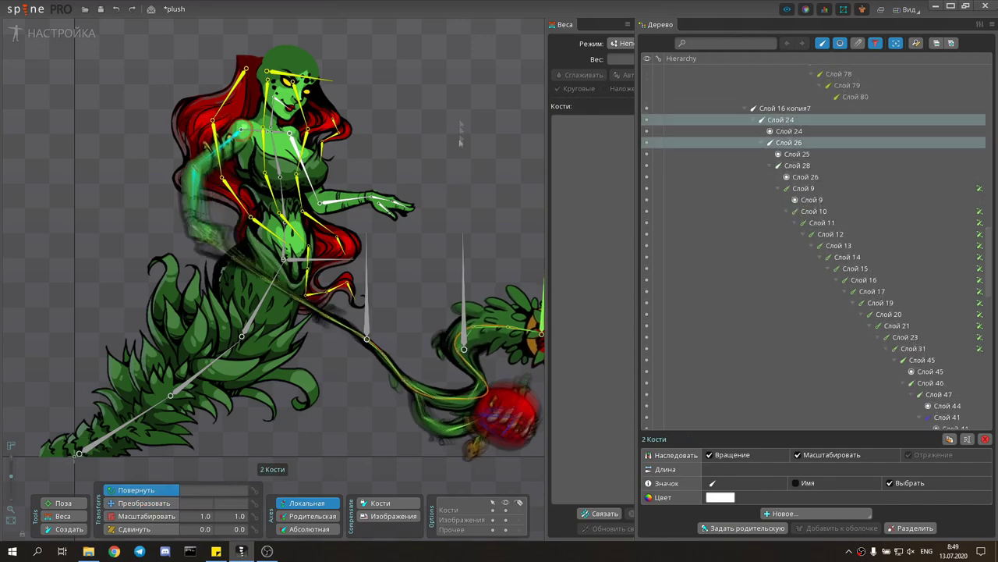
pyautogui.hotkey('ctrl', 's')
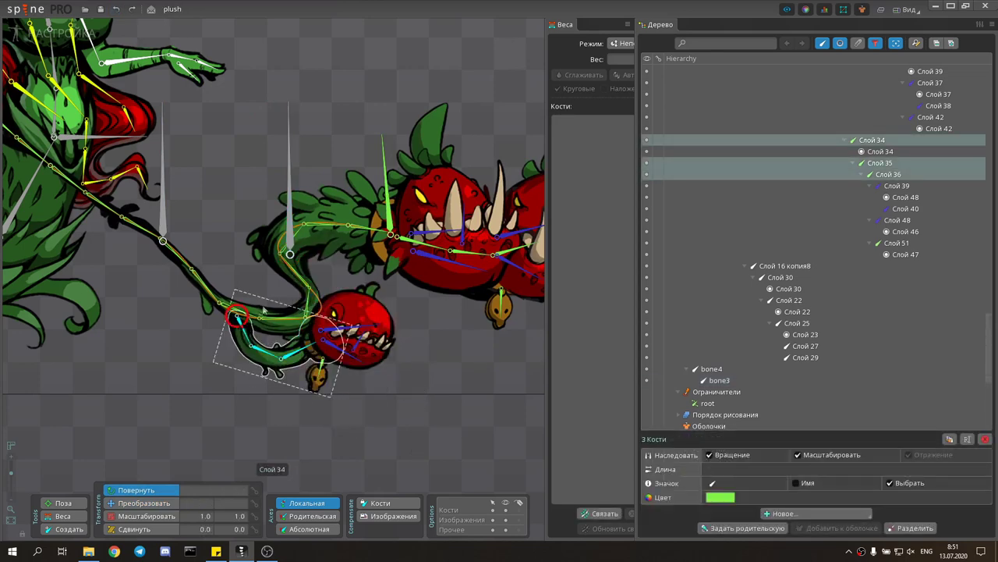
# Select the lower tomato's vine bones, undoing stray mesh and selection changes.
pyautogui.click(280, 356)
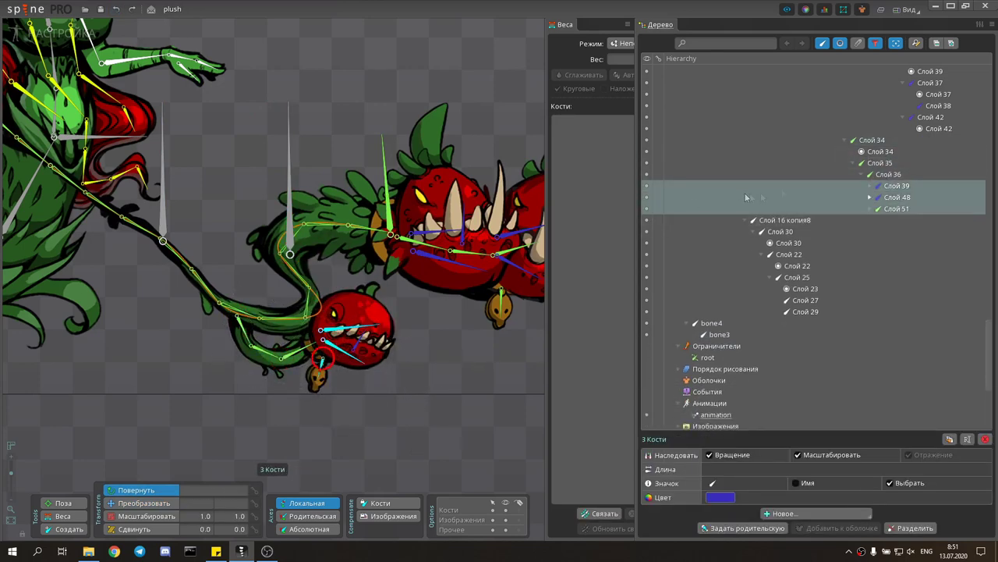
pyautogui.hotkey('ctrl', 'z')
pyautogui.hotkey('ctrl', 'z')
pyautogui.hotkey('ctrl', 'z')
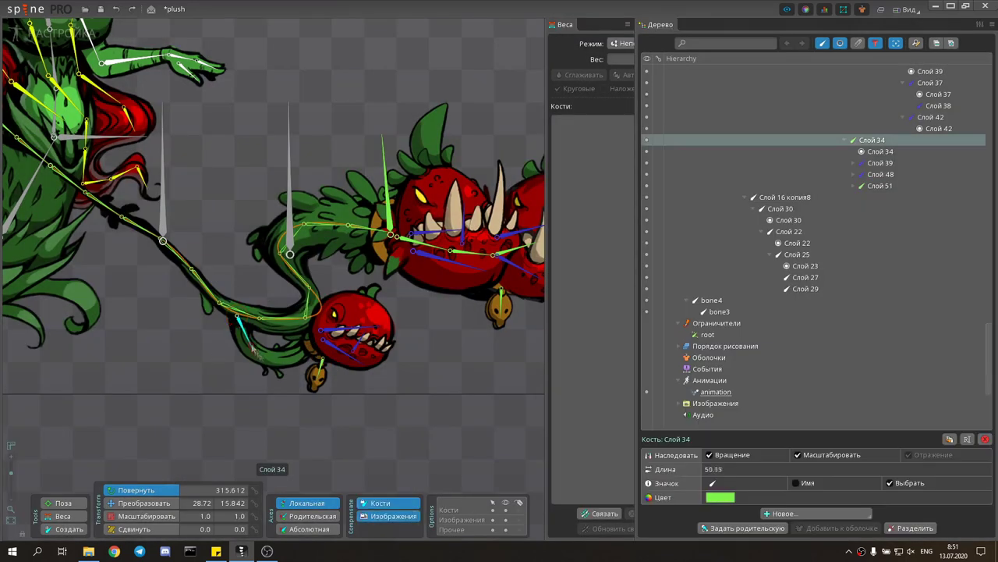
pyautogui.hotkey('ctrl', 'y')
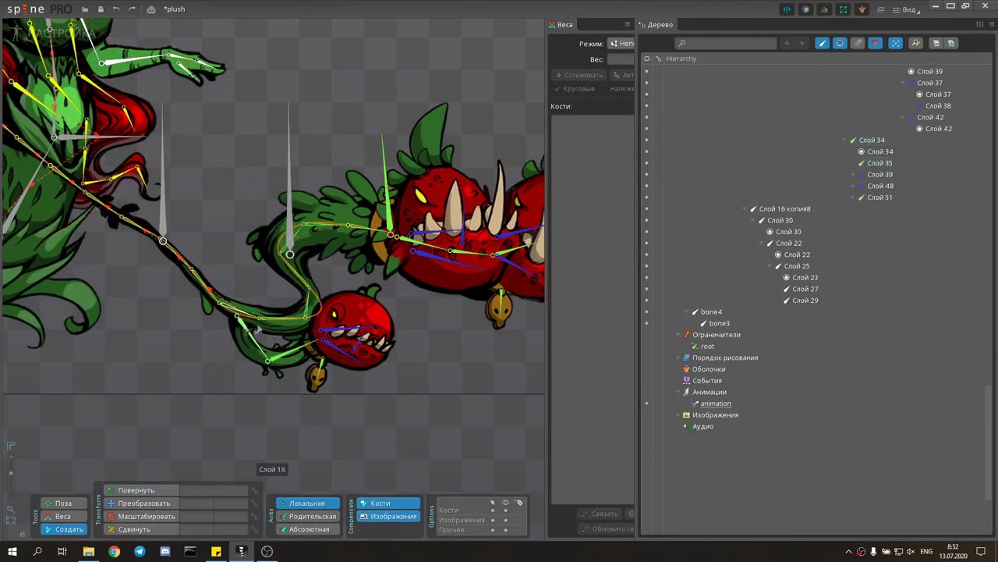
pyautogui.click(254, 332)
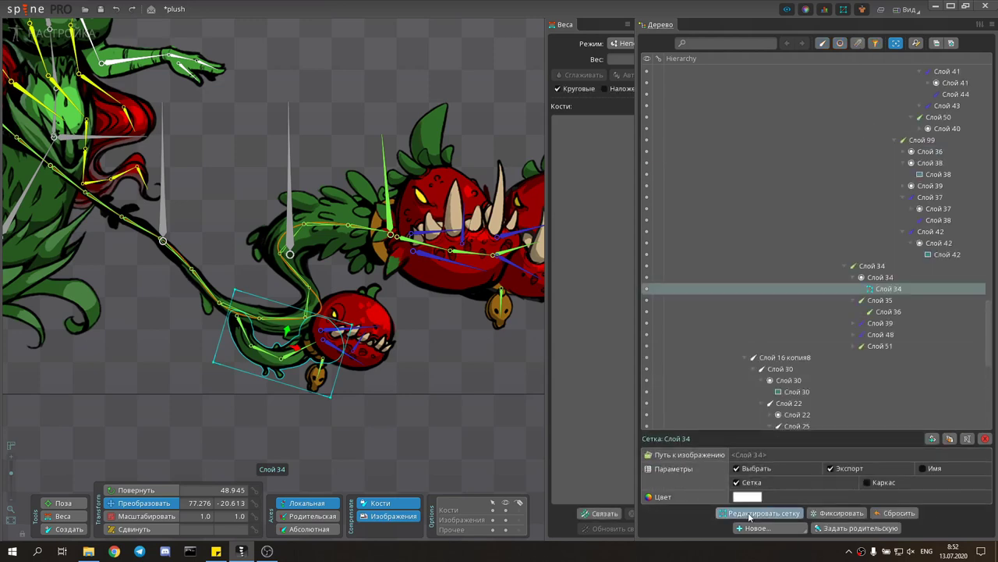
pyautogui.click(758, 512)
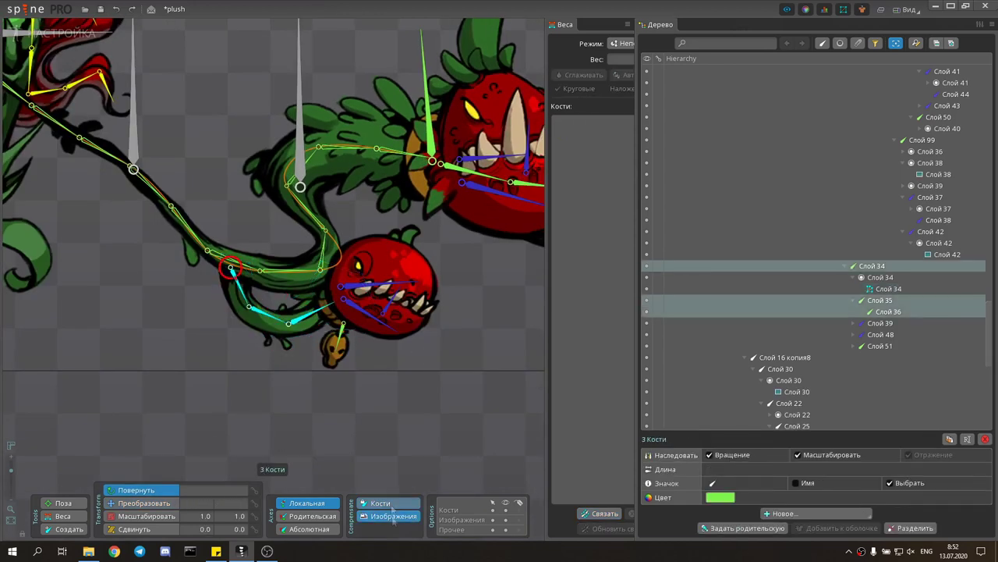
pyautogui.click(469, 384)
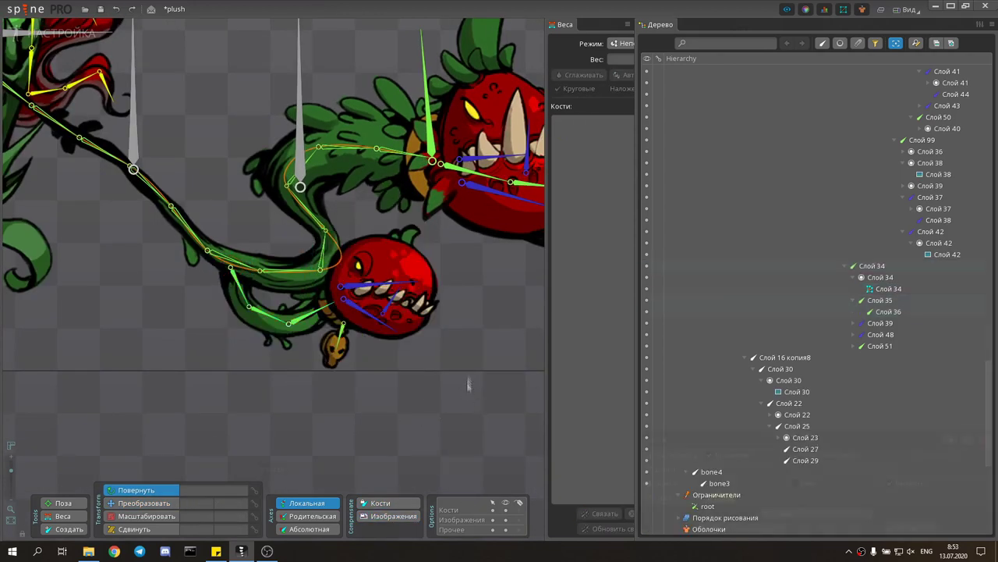
pyautogui.hotkey('ctrl', 'z')
pyautogui.hotkey('ctrl', 'z')
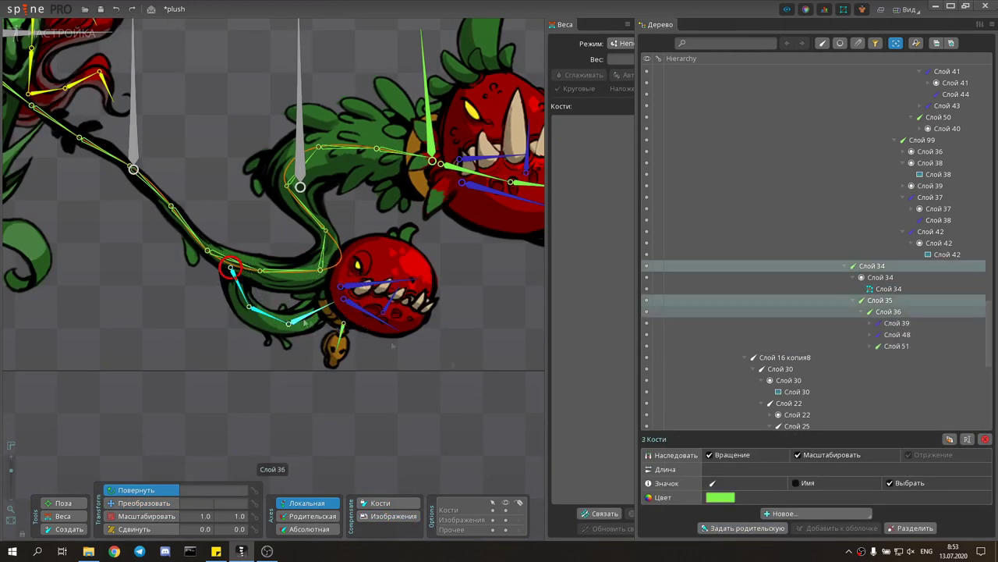
pyautogui.hotkey('ctrl', 'z')
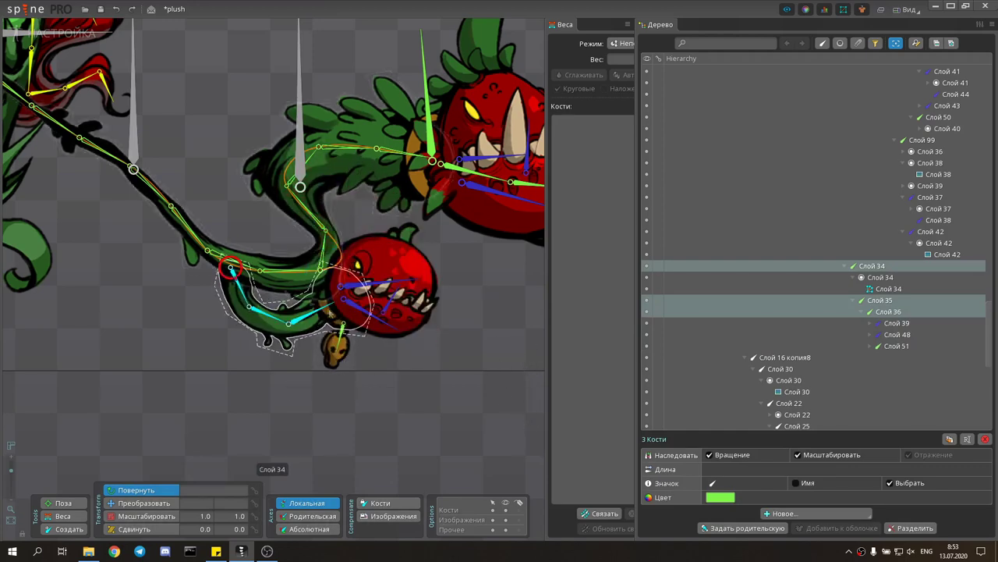
# Rotate the lower tomato's vine bones upward and create an IK constraint for them.
pyautogui.moveTo(390, 388); pyautogui.dragTo(430, 433)
pyautogui.scroll(-3, 325, 305)
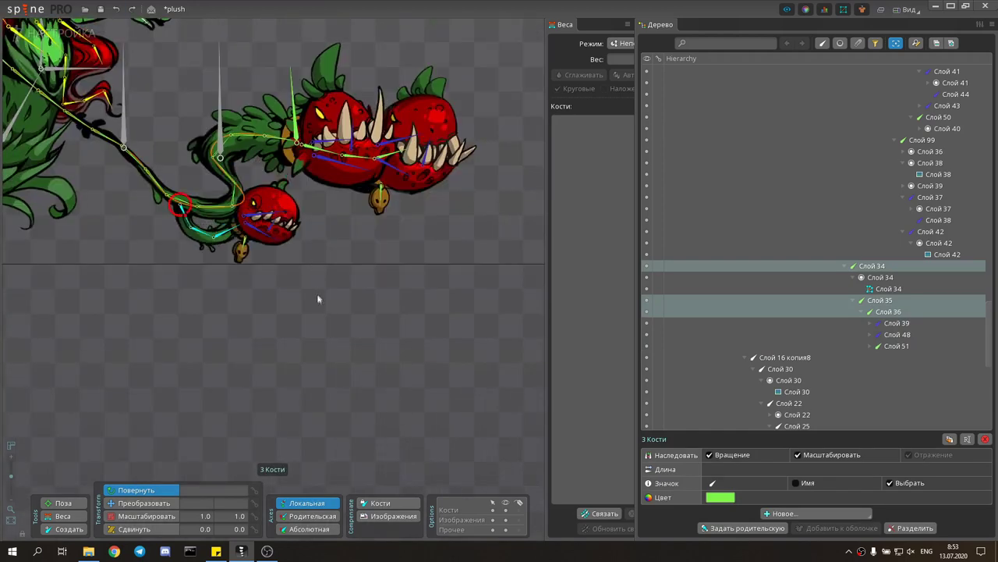
pyautogui.hotkey('ctrl', 'z')
pyautogui.scroll(-2, 317, 299)
pyautogui.scroll(3, 328, 306)
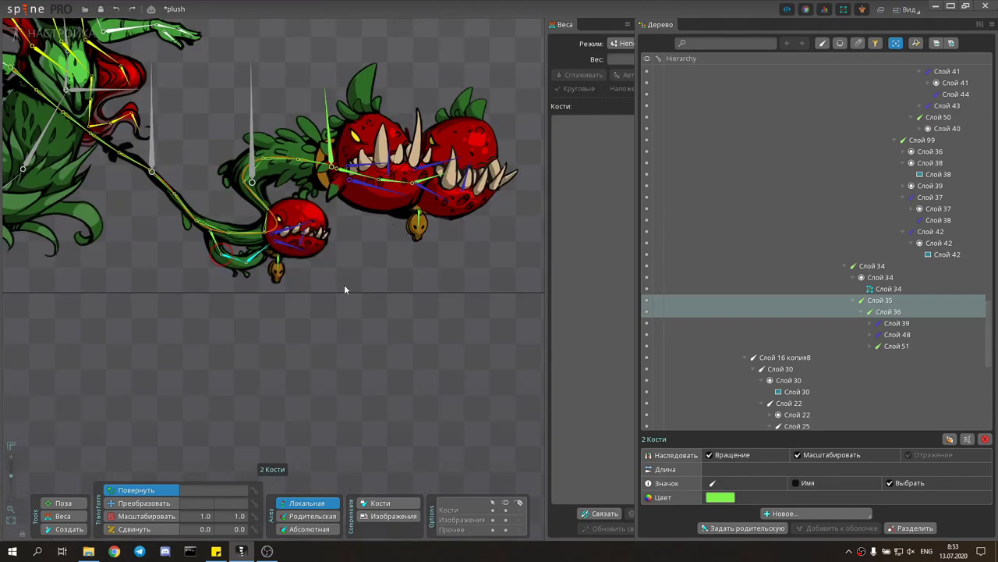
pyautogui.click(803, 471)
pyautogui.press('Return')
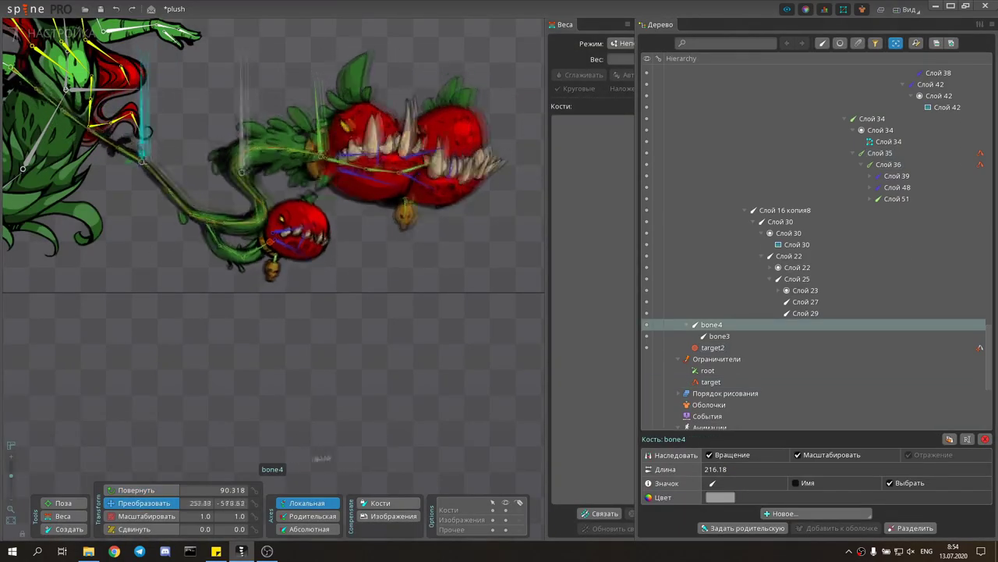
# Drag the IK target to re-pose the vine, then rotate plant-head bones Слой 26 and Слой 24.
pyautogui.moveTo(306, 459); pyautogui.dragTo(271, 245)
pyautogui.scroll(-2, 234, 195)
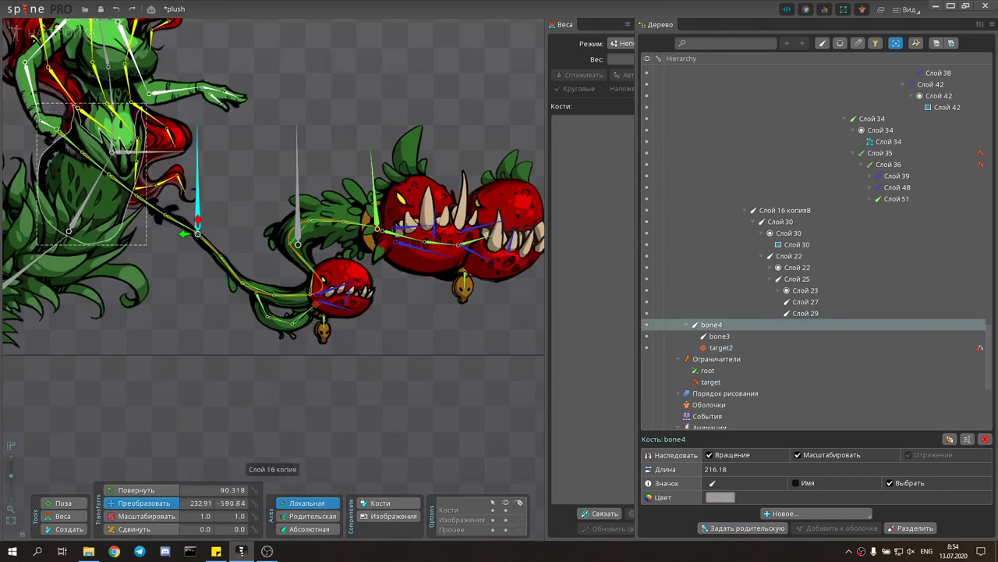
pyautogui.click(168, 95)
pyautogui.keyDown('ctrl'); pyautogui.click(195, 62); pyautogui.keyUp('ctrl')
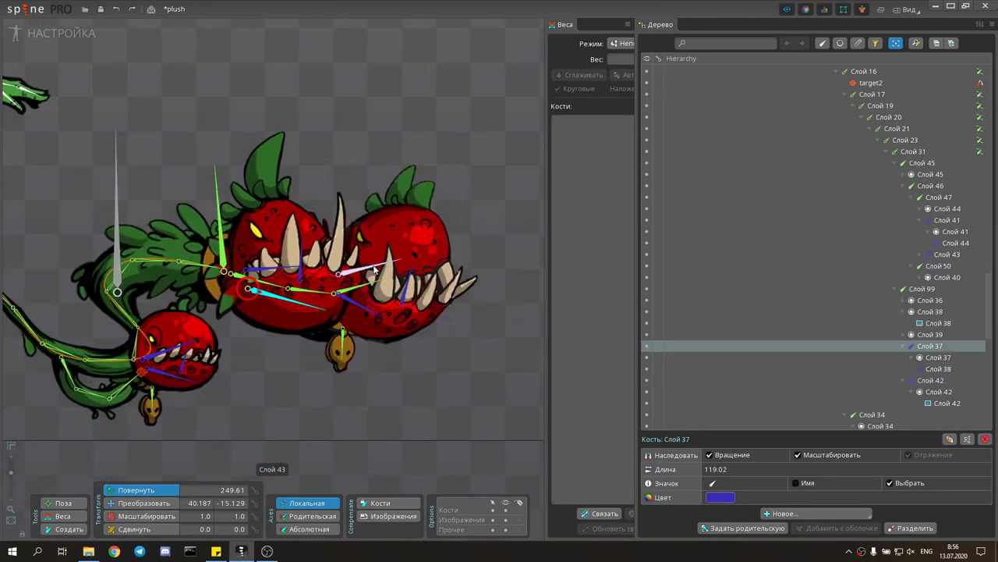
pyautogui.moveTo(344, 293); pyautogui.dragTo(456, 390)
pyautogui.click(382, 269)
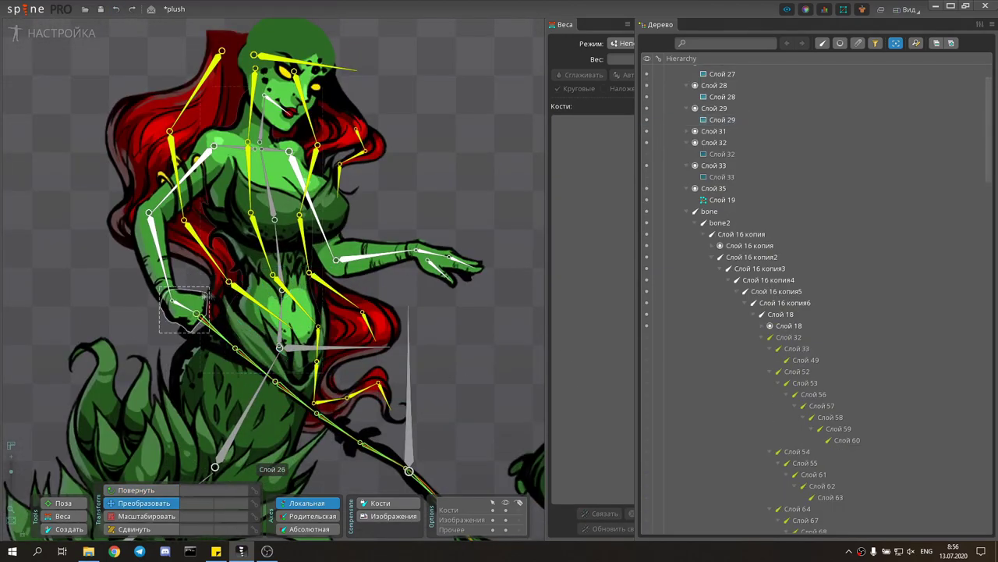
# Select Слой 16 копия and slot Слой 35, then add one vertex to the Слой 28 mesh.
pyautogui.click(315, 390)
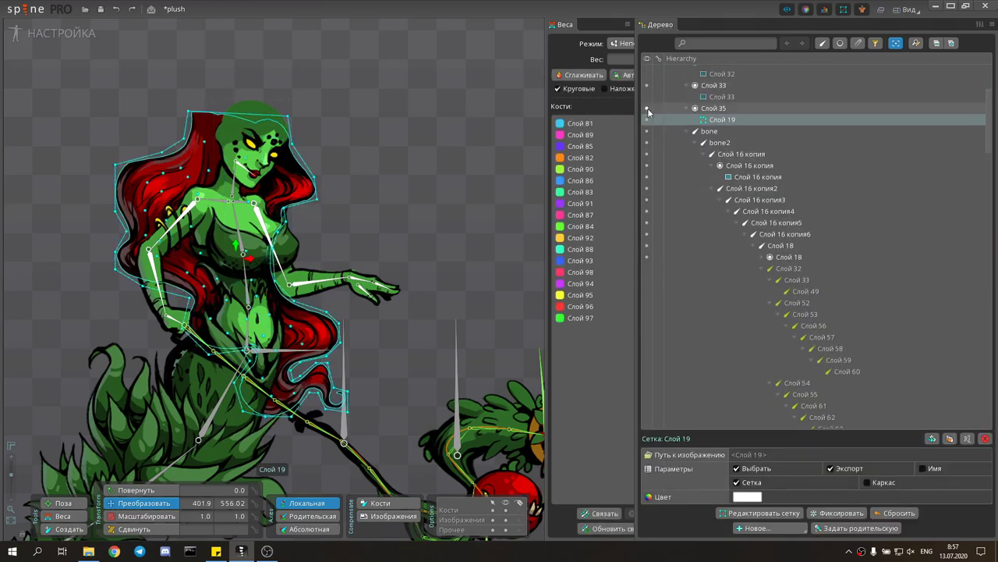
pyautogui.click(302, 145)
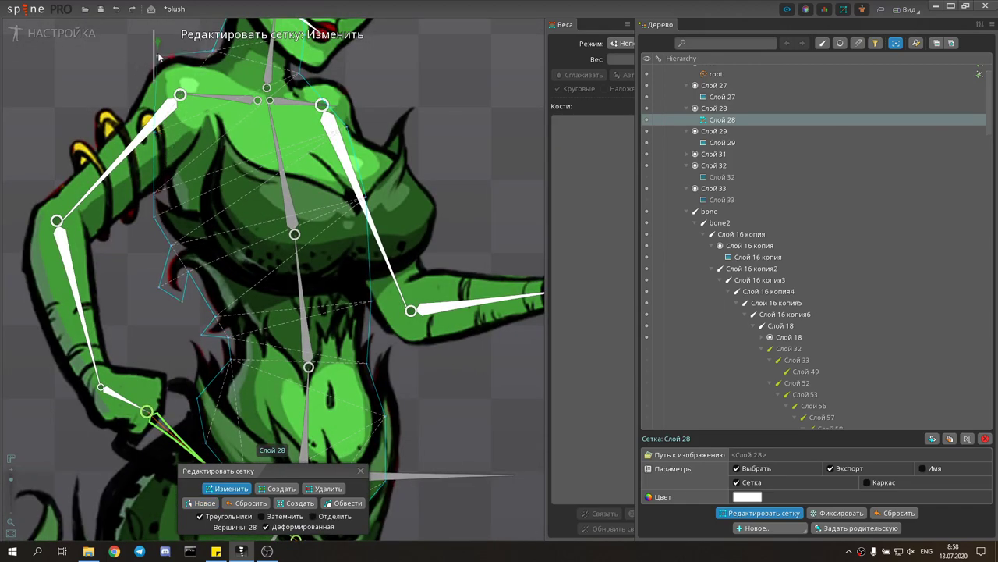
pyautogui.scroll(-3, 353, 323)
pyautogui.scroll(3, 353, 324)
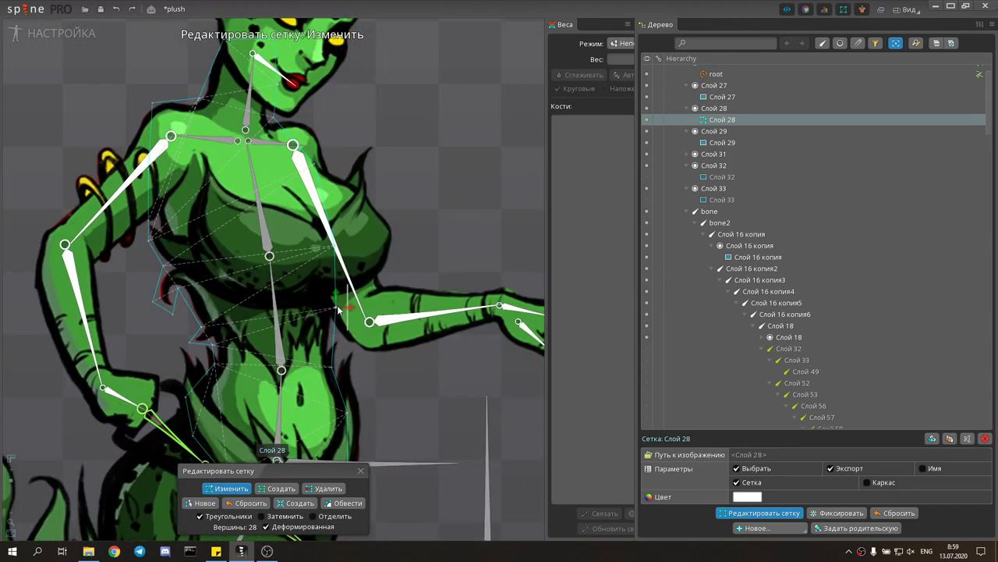
pyautogui.scroll(1, 354, 323)
pyautogui.click(278, 337)
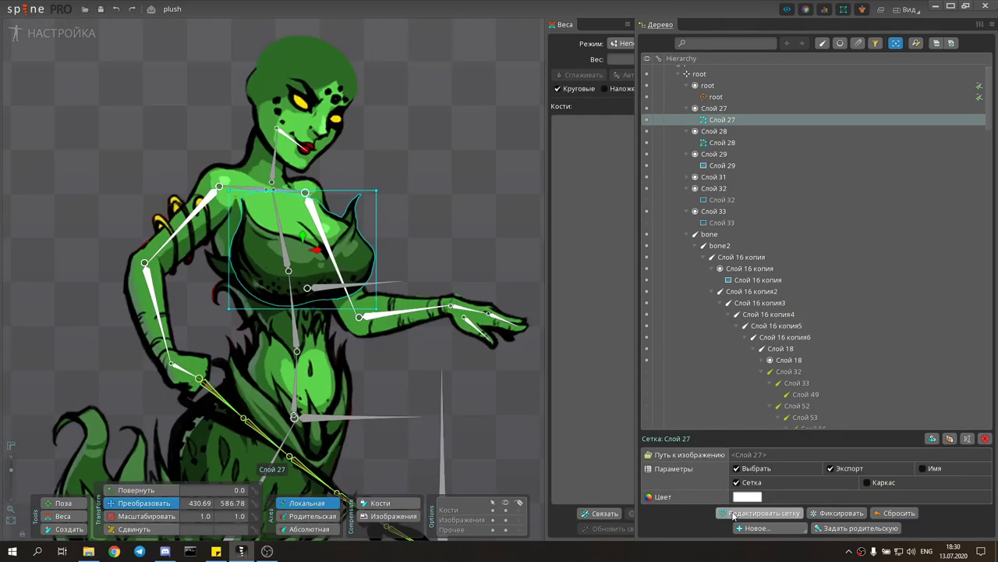
# Trace a new hull outline for the Слой 27 chest mesh.
pyautogui.click(240, 190)
pyautogui.scroll(3, 283, 223)
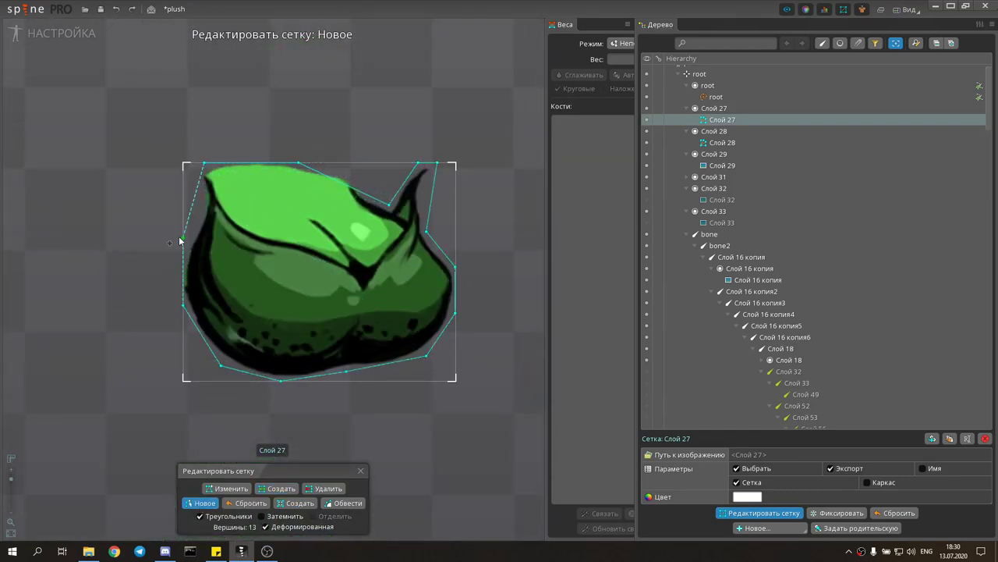
pyautogui.click(199, 204)
pyautogui.click(182, 234)
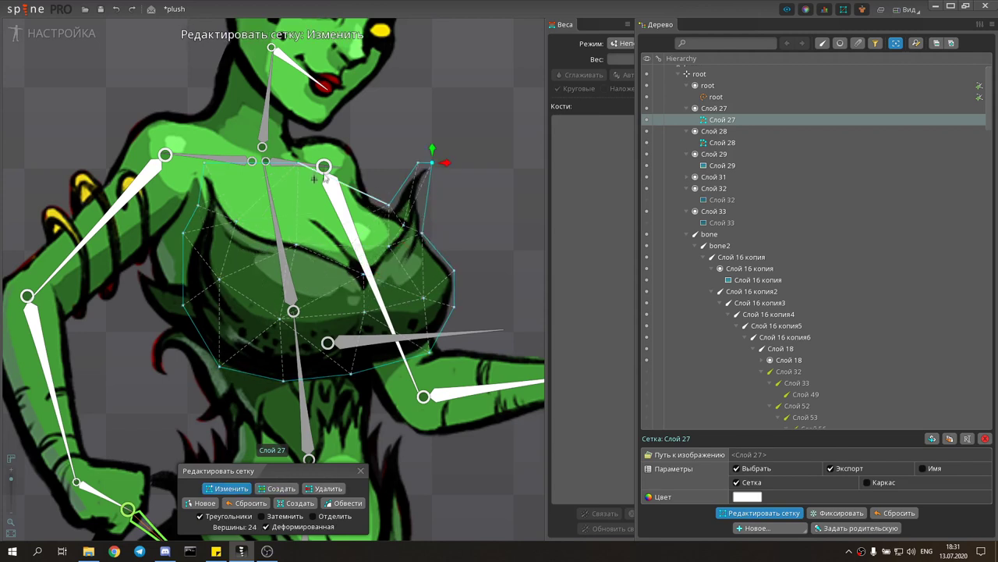
pyautogui.press('Escape')
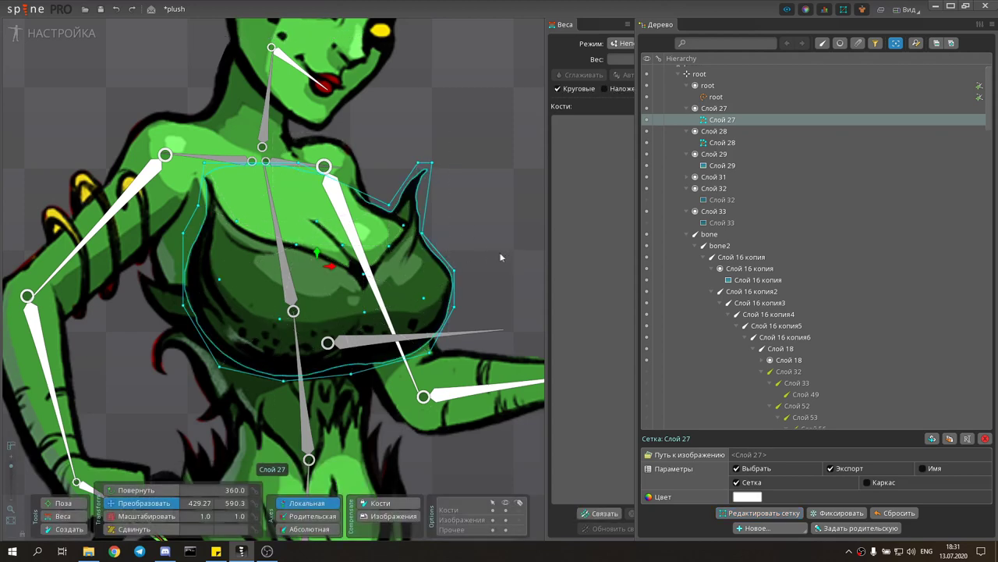
# Bind mesh Слой 27 to the horizontal chest bone and switch to Animate mode.
pyautogui.scroll(-2, 499, 252)
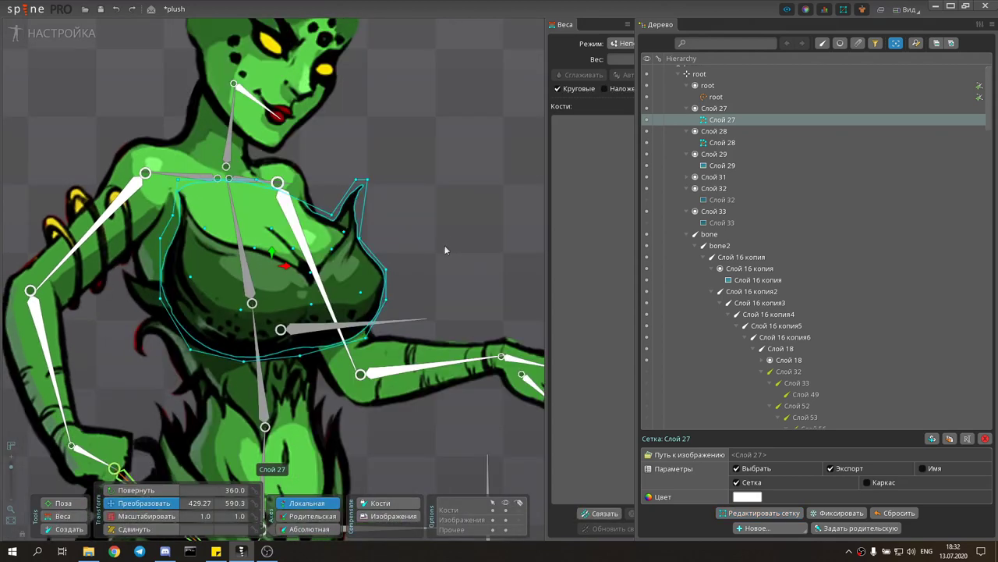
pyautogui.press('c')
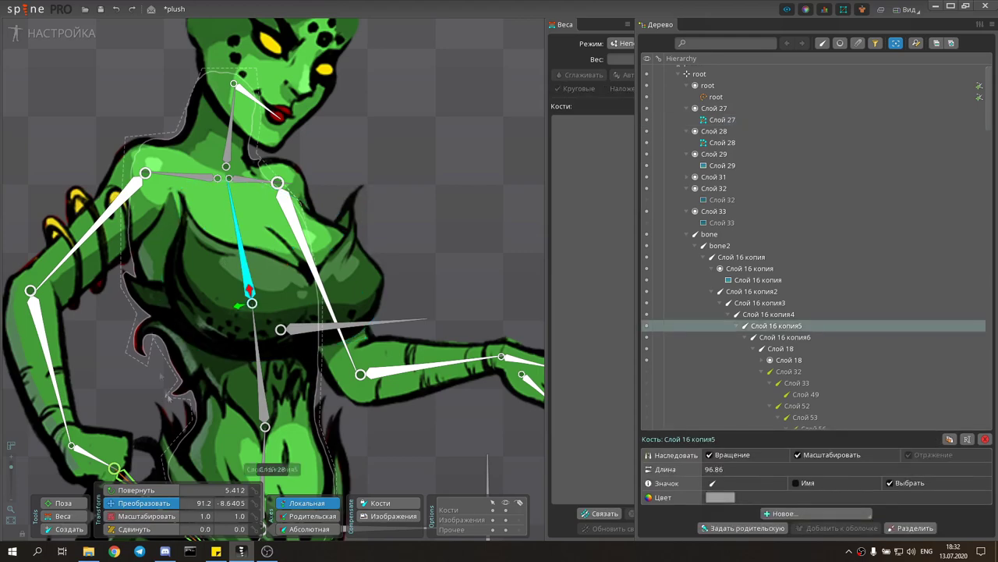
pyautogui.click(270, 266)
pyautogui.click(281, 329)
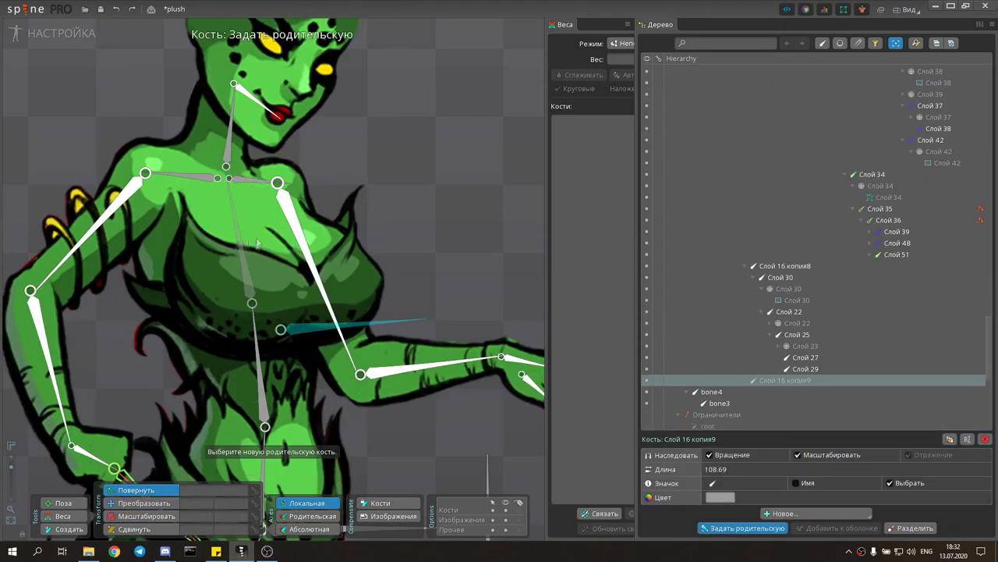
pyautogui.click(157, 508)
pyautogui.scroll(-2, 234, 343)
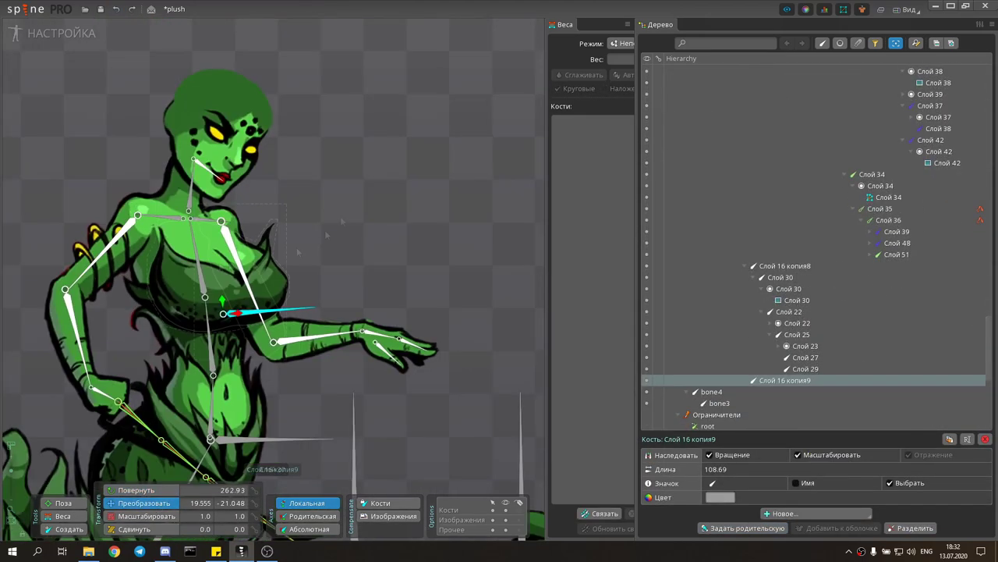
pyautogui.scroll(2, 234, 343)
pyautogui.click(601, 514)
pyautogui.hotkey('ctrl', 'Tab')
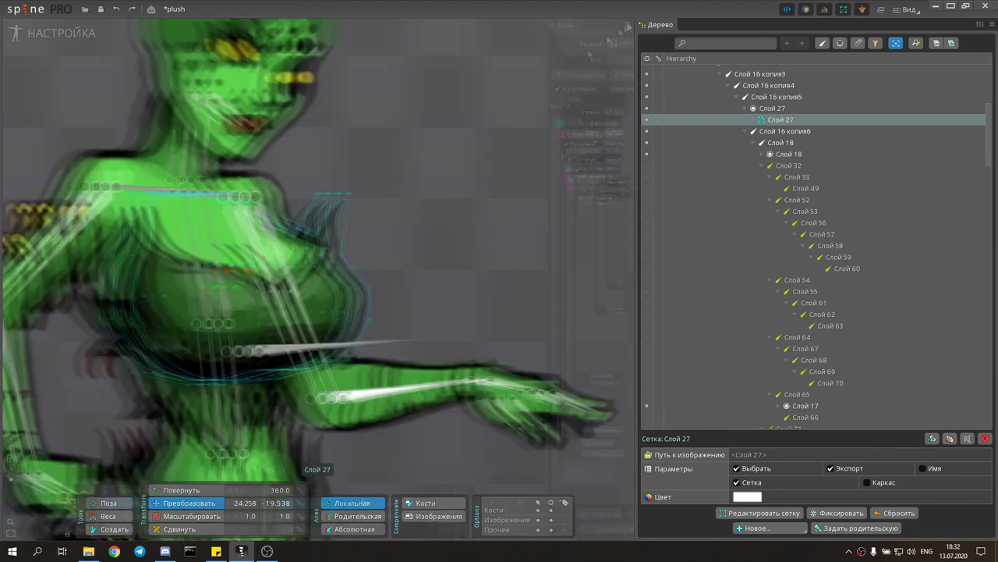
# Select bone Слой 16 копия9 and mesh Слой 27 for direct weight editing at frame 20.
pyautogui.click(322, 204)
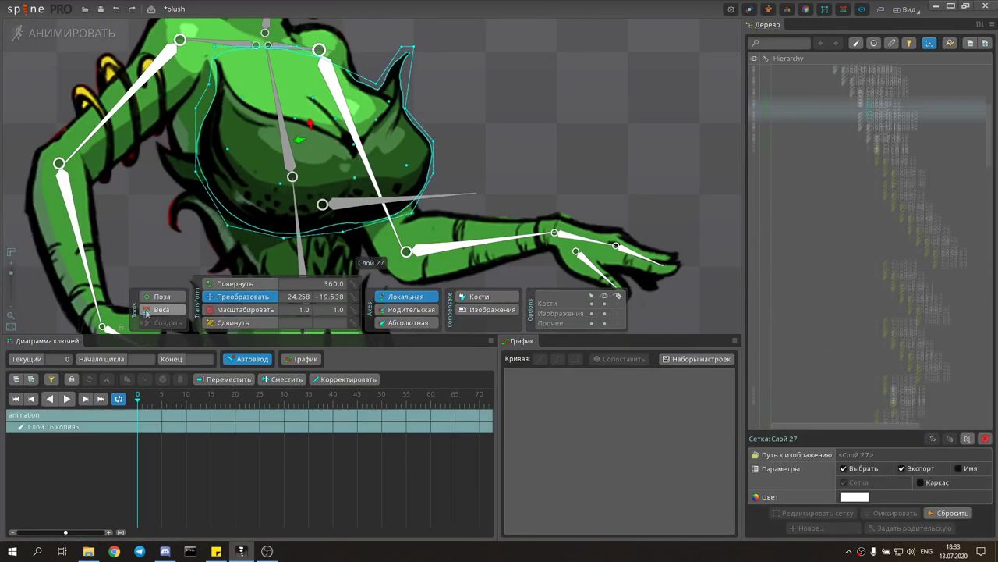
pyautogui.moveTo(437, 156); pyautogui.dragTo(445, 142)
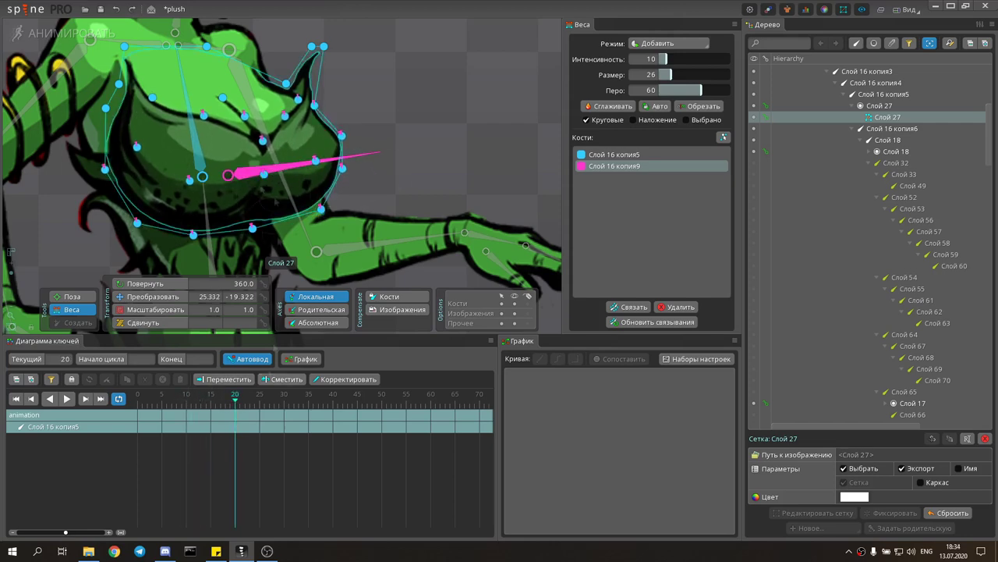
pyautogui.click(386, 190)
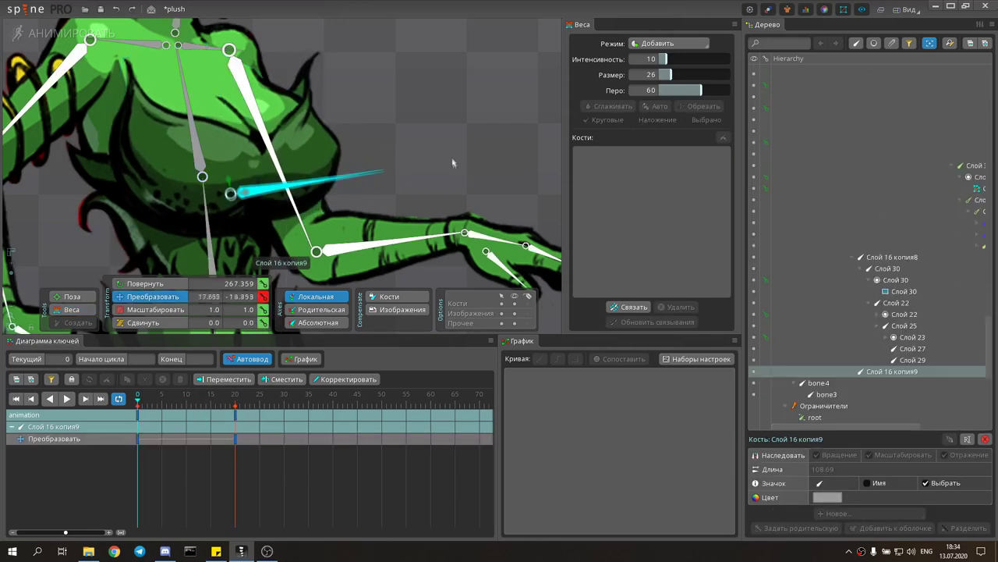
pyautogui.click(257, 156)
pyautogui.scroll(2, 250, 210)
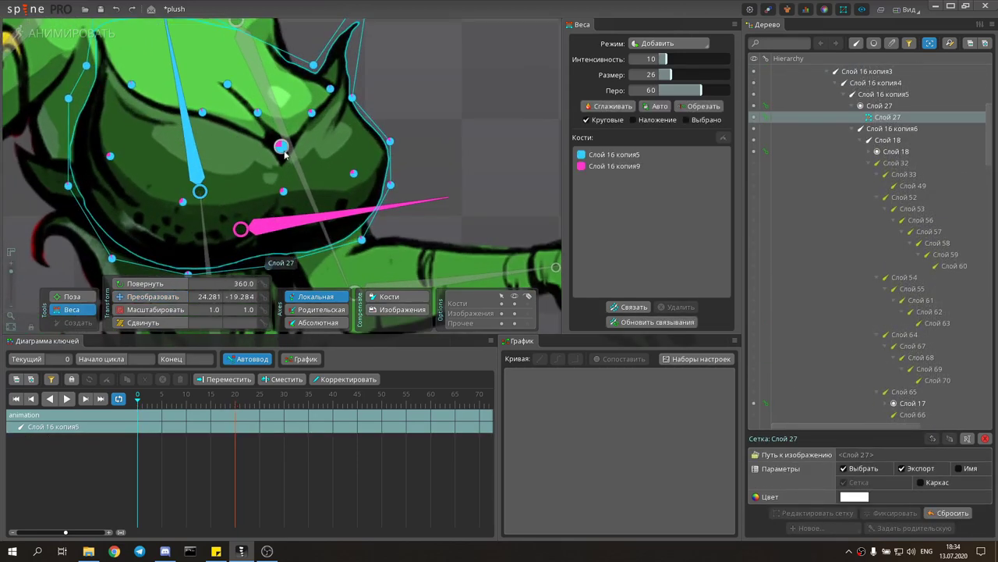
pyautogui.click(659, 44)
pyautogui.click(663, 59)
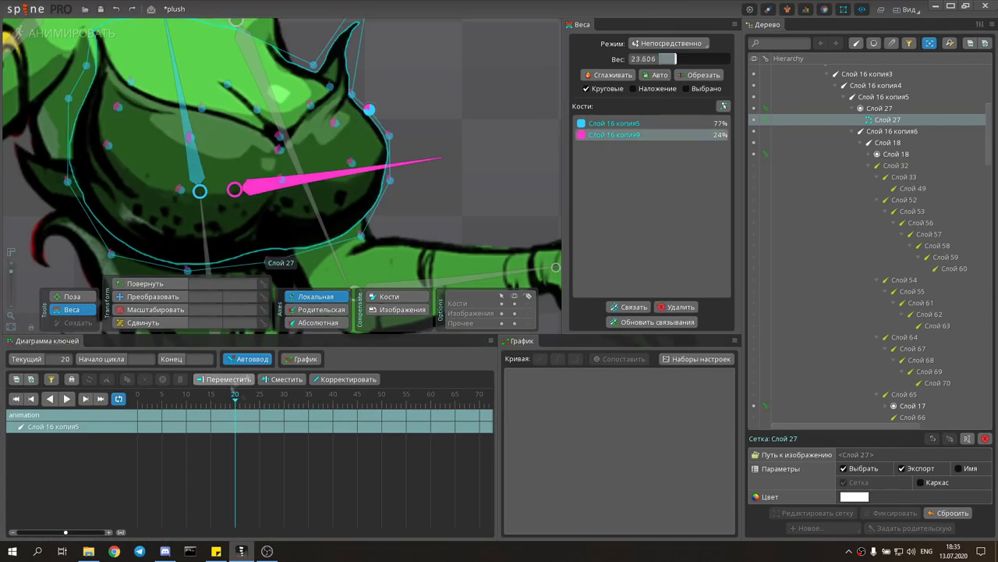
# Shift chest vertex weights between Слой 16 копия5 and Слой 16 копия9, scrubbing to preview.
pyautogui.click(109, 144)
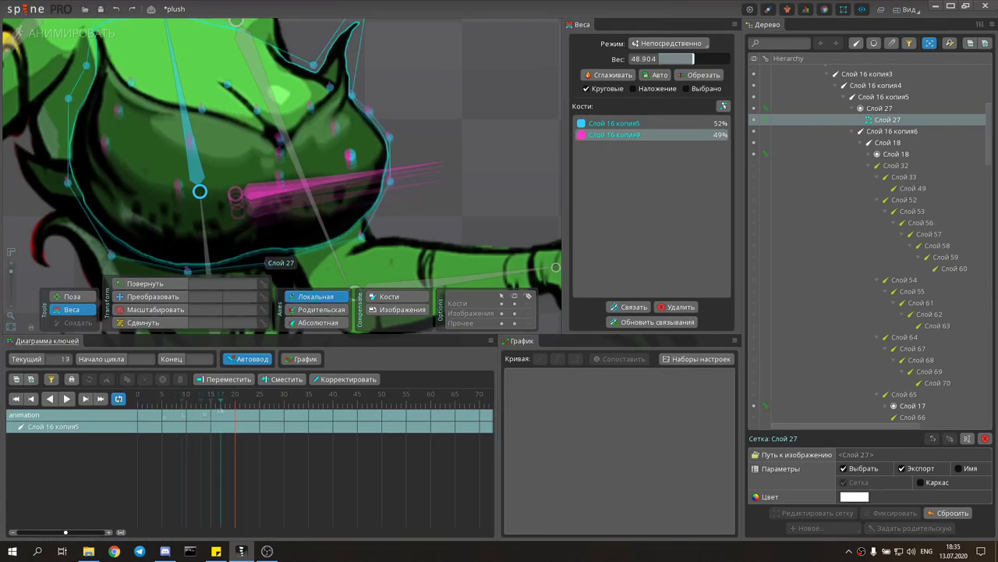
pyautogui.moveTo(234, 422); pyautogui.dragTo(189, 422)
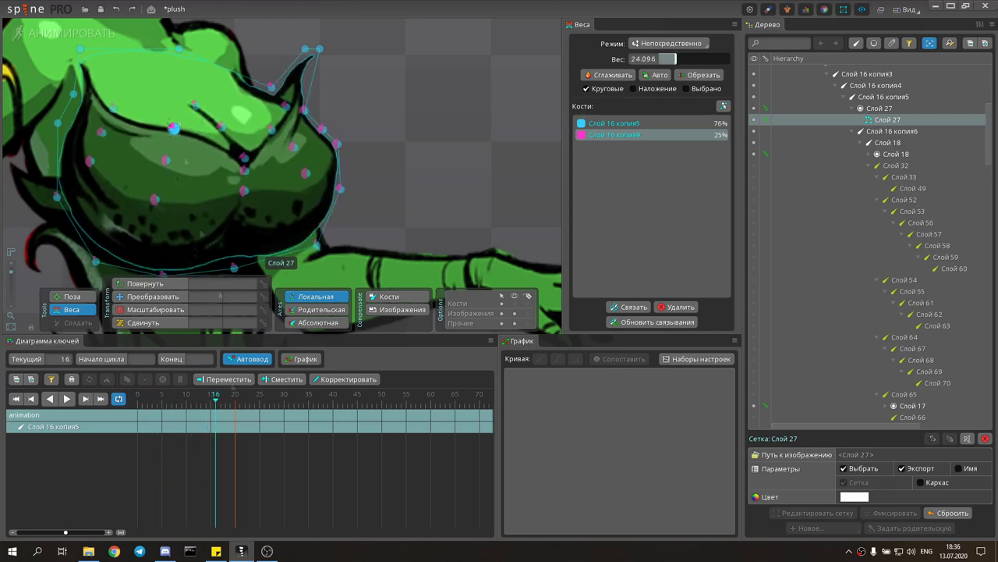
pyautogui.click(242, 150)
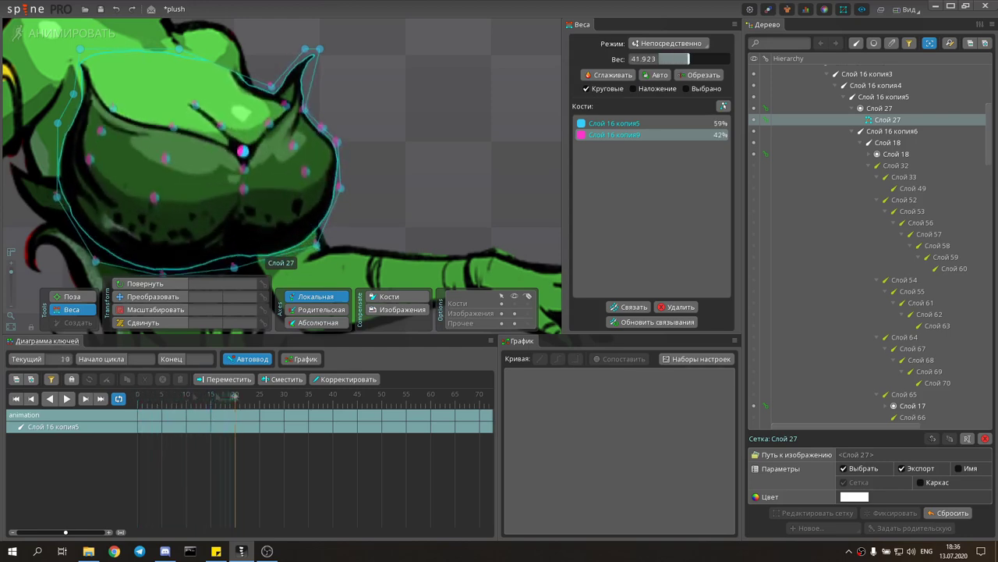
pyautogui.moveTo(122, 97); pyautogui.dragTo(148, 97)
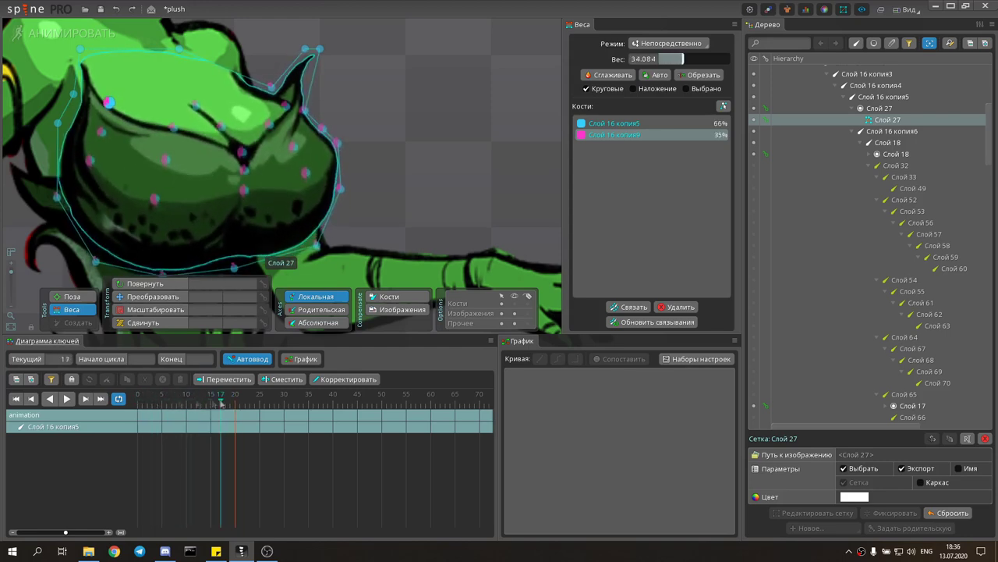
pyautogui.moveTo(220, 439); pyautogui.dragTo(225, 438)
pyautogui.click(244, 169)
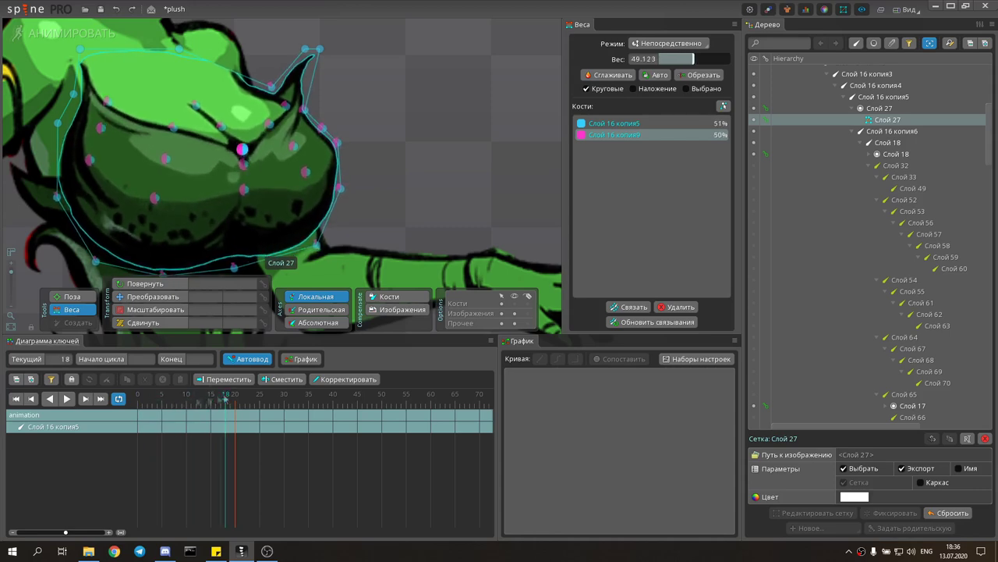
pyautogui.moveTo(224, 397); pyautogui.dragTo(191, 397)
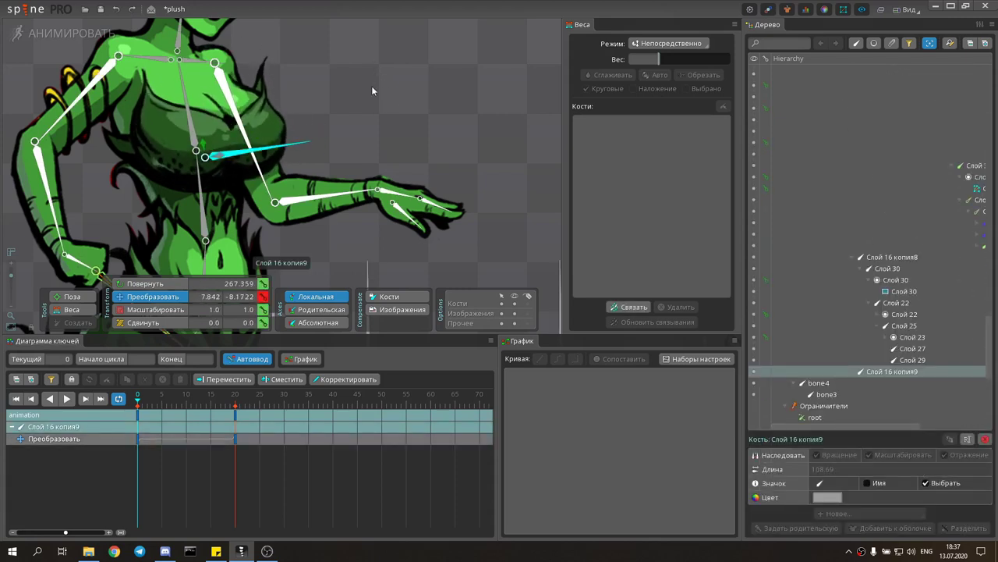
# Test-rotate the chest bone, undo it, and scrub the chest deformation again.
pyautogui.moveTo(220, 148); pyautogui.dragTo(222, 156)
pyautogui.press('c')
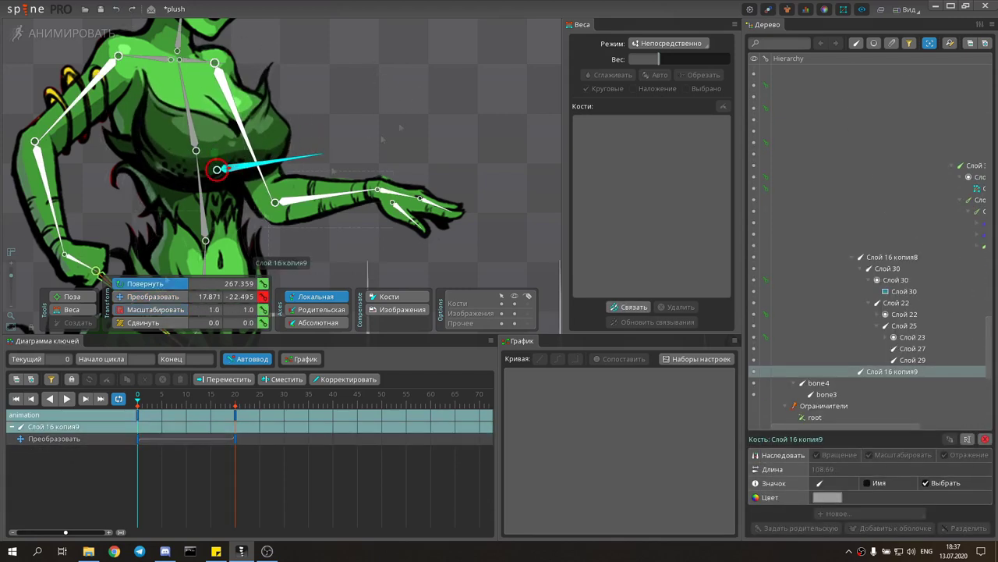
pyautogui.moveTo(417, 109)
pyautogui.mouseDown()
pyautogui.moveTo(424, 88)
pyautogui.moveTo(393, 111)
pyautogui.mouseUp()
pyautogui.hotkey('ctrl', 'z')
pyautogui.hotkey('ctrl', 'z')
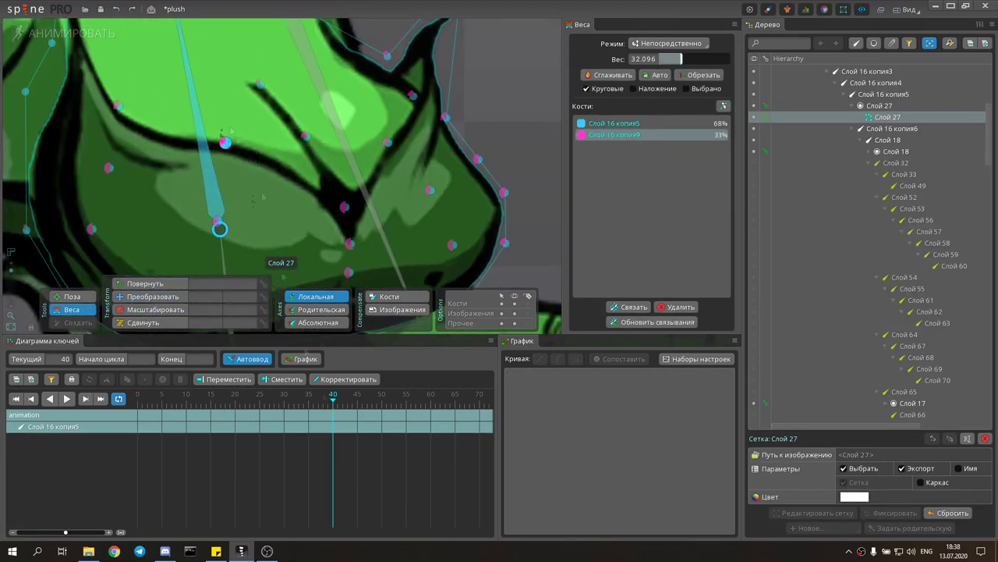
pyautogui.moveTo(333, 426)
pyautogui.mouseDown()
pyautogui.moveTo(242, 427)
pyautogui.moveTo(235, 415)
pyautogui.mouseUp()
pyautogui.click(196, 75)
pyautogui.hotkey('ctrl', 'z')
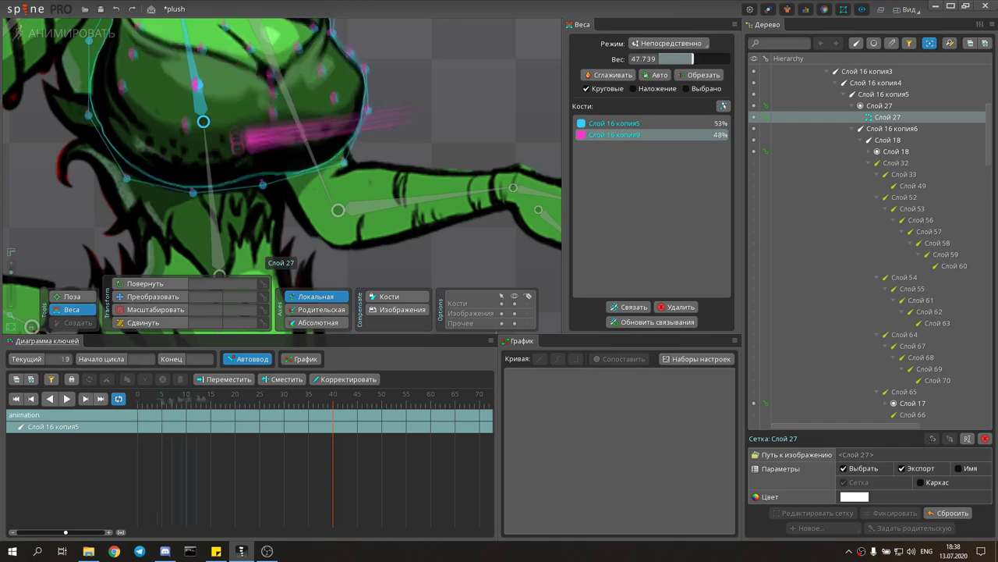
pyautogui.hotkey('ctrl', 'z')
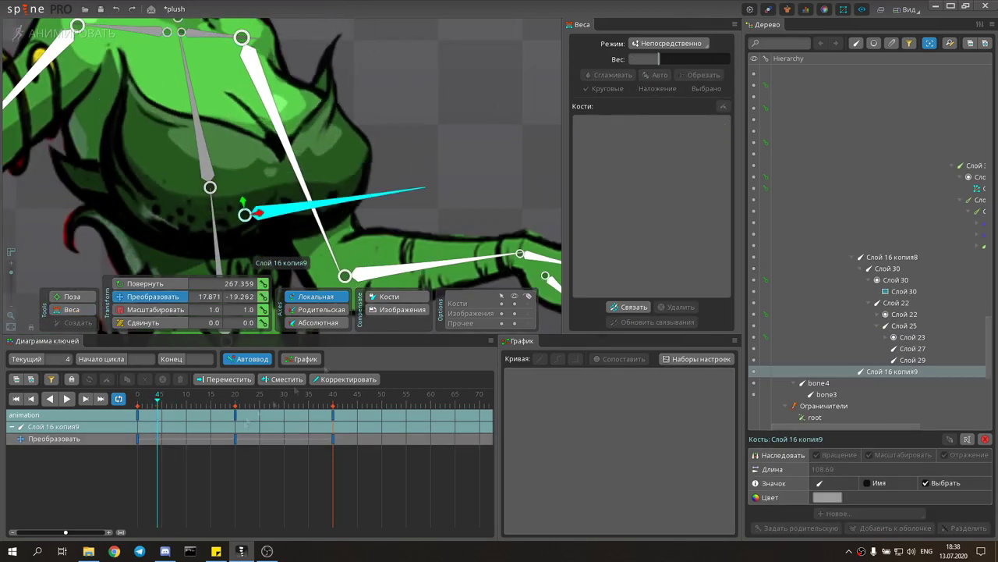
pyautogui.click(249, 395)
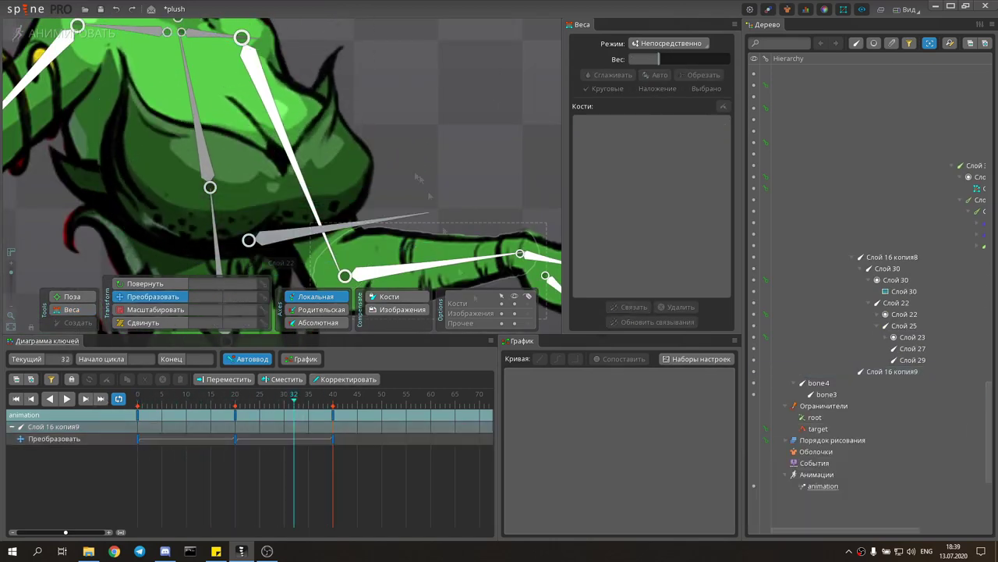
pyautogui.hotkey('ctrl', 'z')
# Undo five recent chest-mesh edits to return to Setup mode.
pyautogui.hotkey('ctrl', 'z')
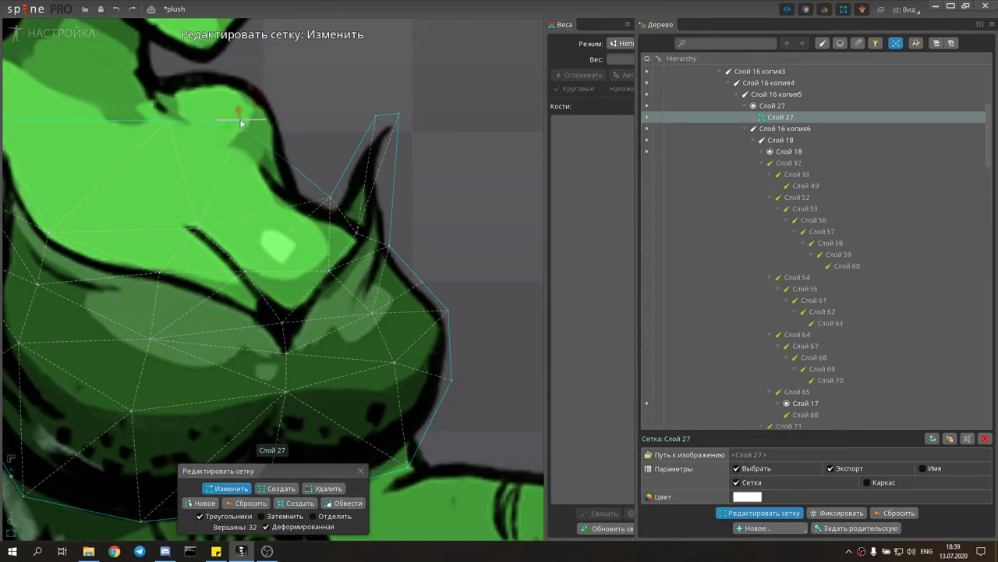
pyautogui.hotkey('ctrl', 'z')
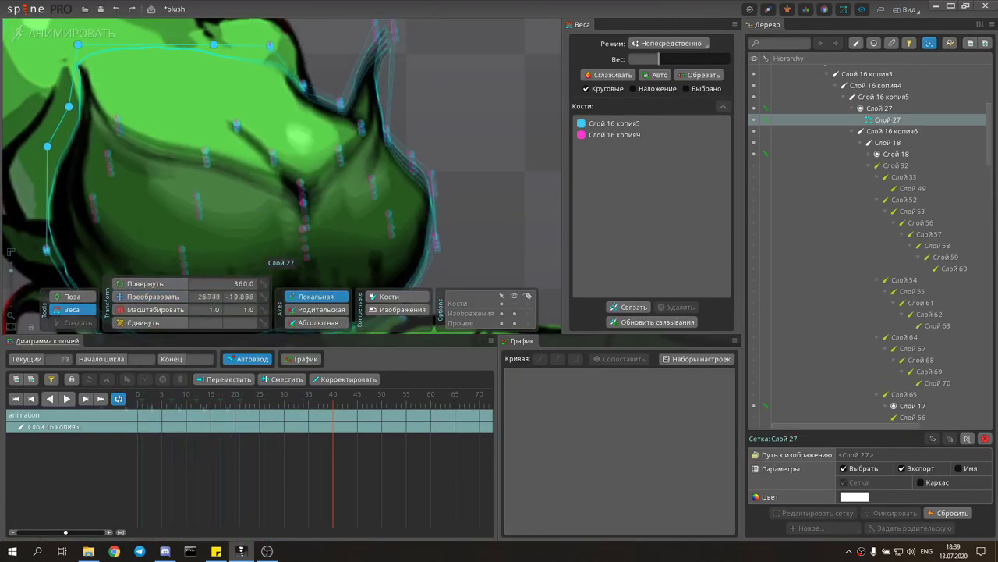
pyautogui.hotkey('ctrl', 'z')
pyautogui.hotkey('ctrl', 'z')
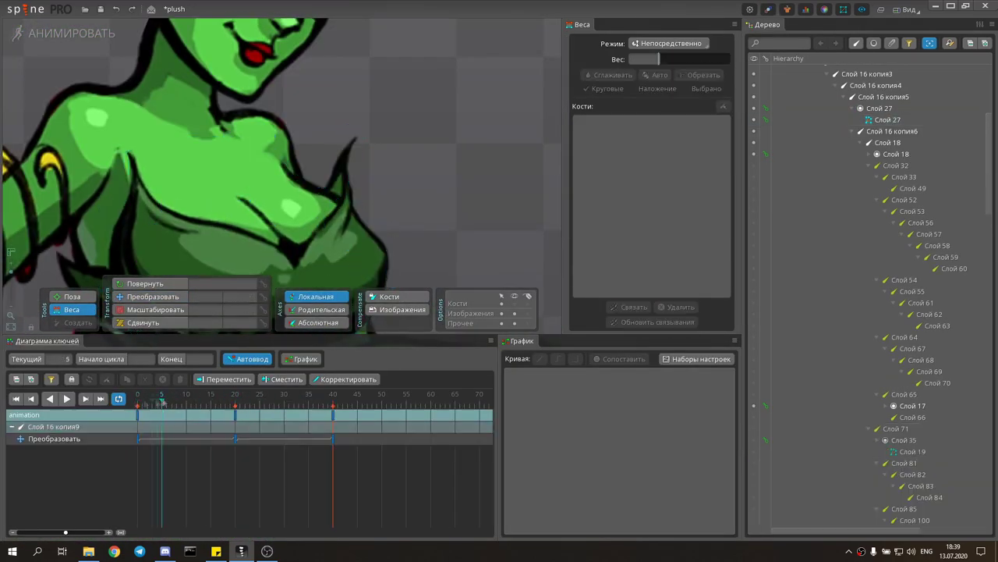
pyautogui.hotkey('ctrl', 'z')
pyautogui.hotkey('ctrl', 'z')
pyautogui.hotkey('ctrl', 'z')
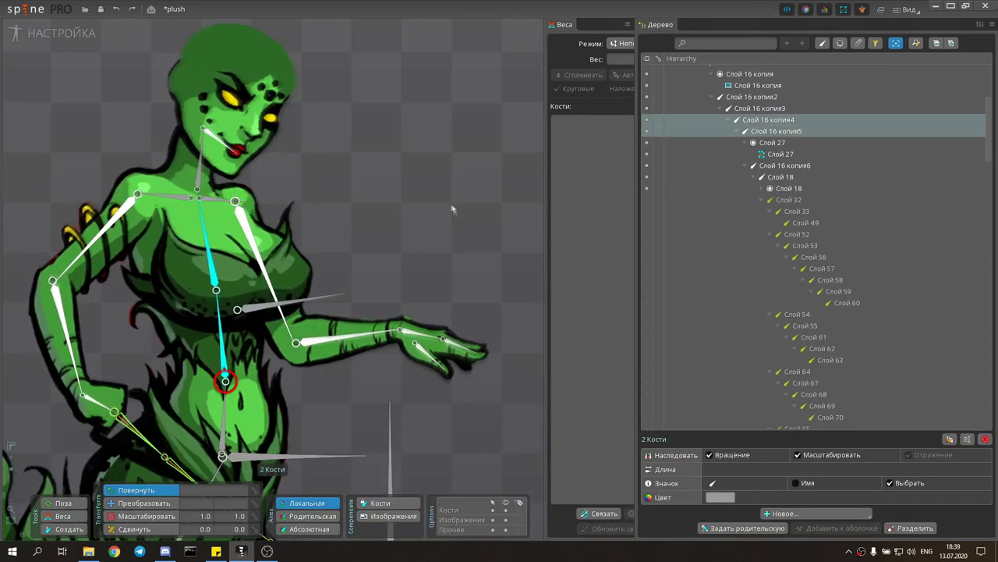
pyautogui.hotkey('ctrl', 'z')
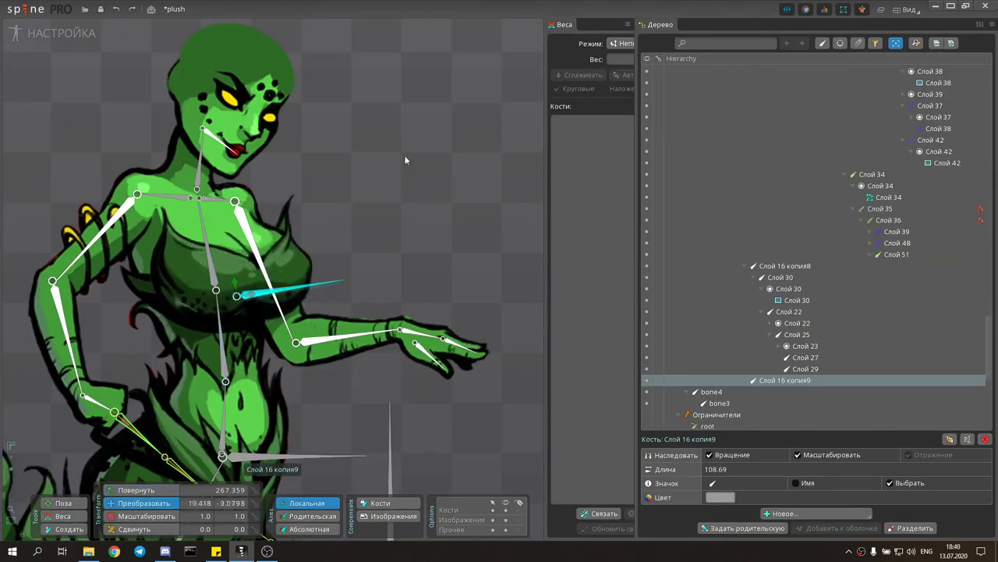
pyautogui.hotkey('ctrl', 'z')
pyautogui.hotkey('ctrl', 'z')
pyautogui.hotkey('ctrl', 'z')
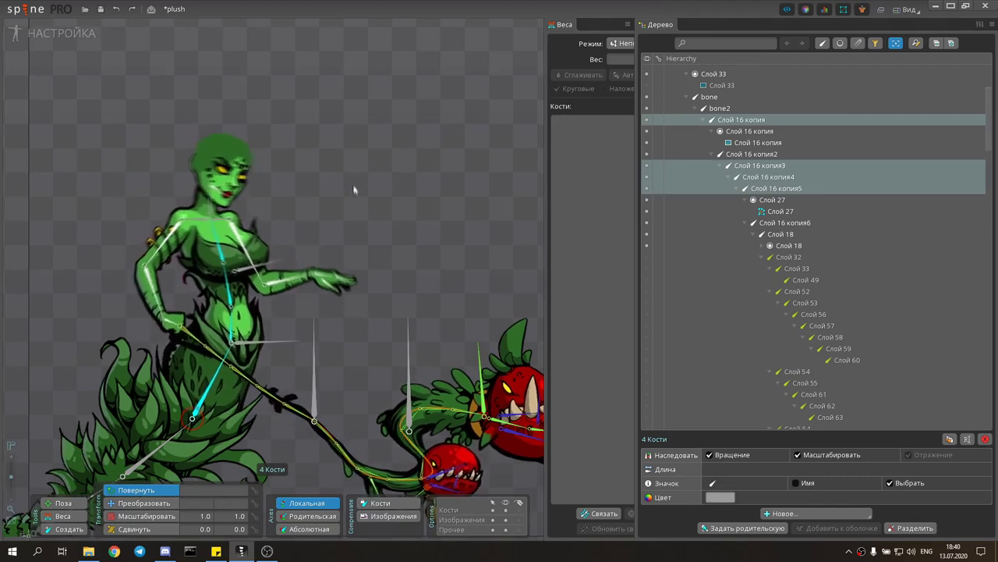
# Undo seven steps back to the slot reparenting, then start editing the Слой 31 leaf mesh.
pyautogui.hotkey('ctrl', 'z')
pyautogui.hotkey('ctrl', 'z')
pyautogui.hotkey('ctrl', 'z')
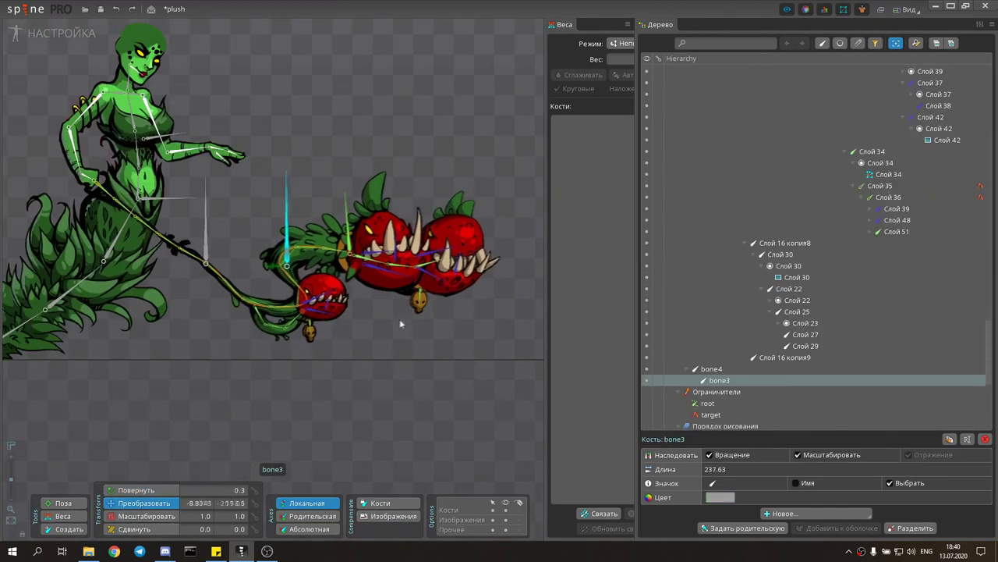
pyautogui.hotkey('ctrl', 'z')
pyautogui.hotkey('ctrl', 'z')
pyautogui.hotkey('ctrl', 'z')
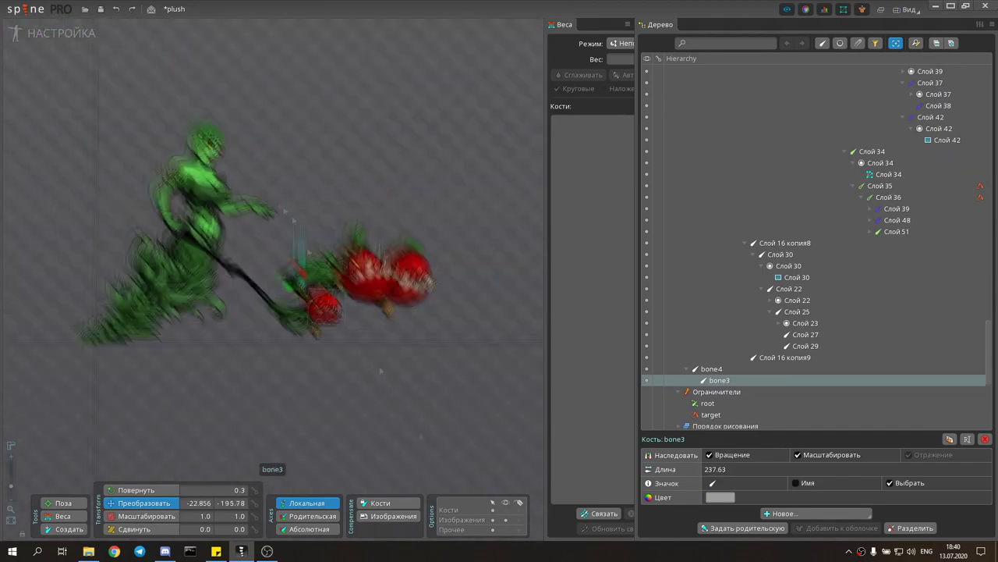
pyautogui.hotkey('ctrl', 'z')
pyautogui.hotkey('ctrl', 'z')
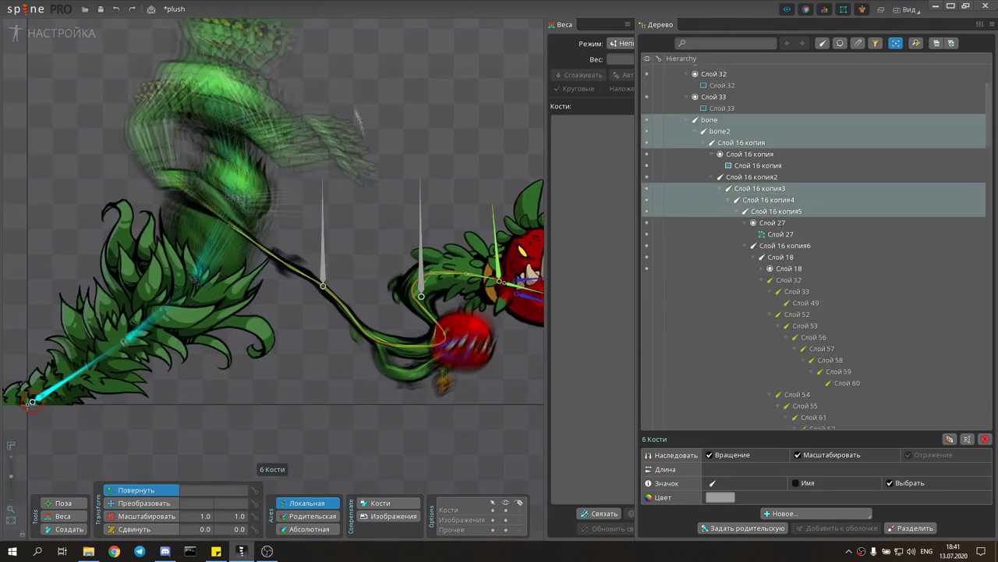
pyautogui.hotkey('ctrl', 'z')
pyautogui.hotkey('ctrl', 'z')
pyautogui.hotkey('ctrl', 'z')
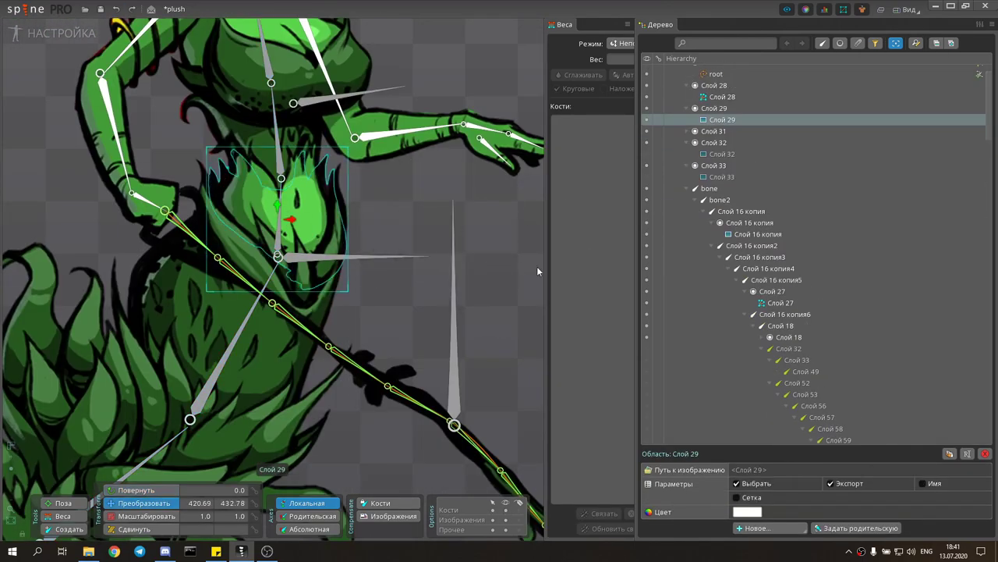
pyautogui.hotkey('ctrl', 'z')
pyautogui.hotkey('ctrl', 'z')
pyautogui.hotkey('ctrl', 'z')
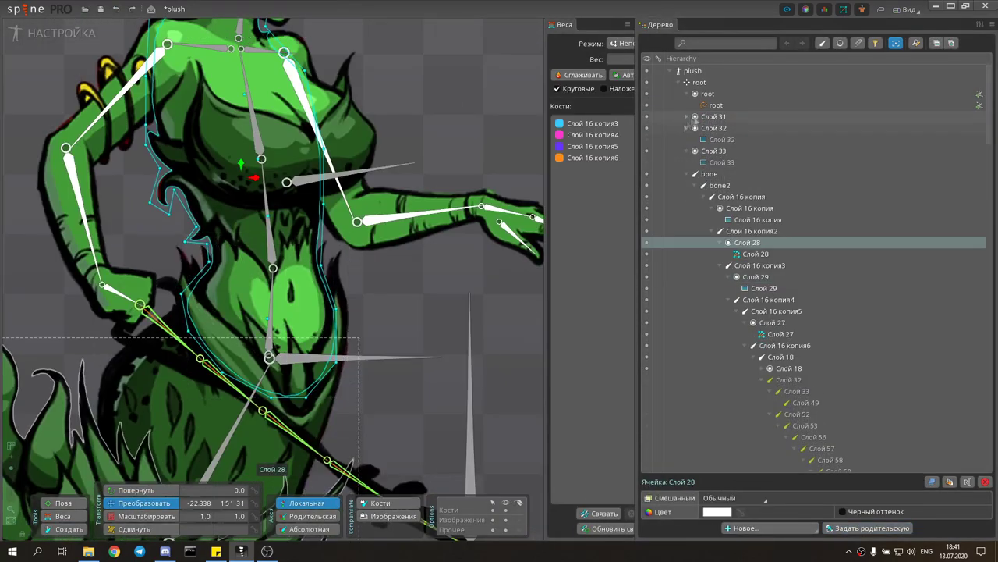
pyautogui.hotkey('ctrl', 'z')
pyautogui.hotkey('ctrl', 'z')
pyautogui.hotkey('ctrl', 'z')
pyautogui.hotkey('ctrl', 'z')
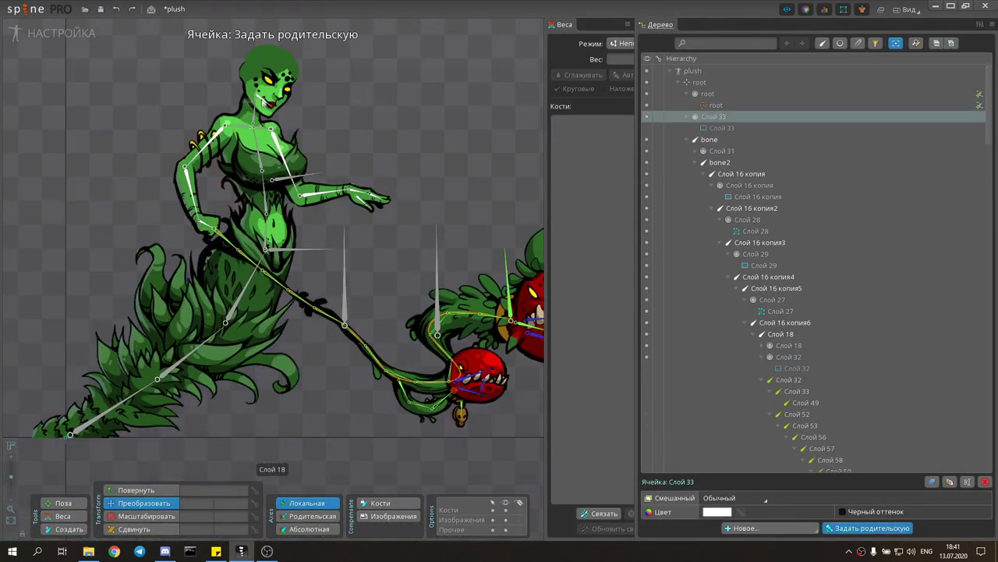
pyautogui.hotkey('ctrl', 'z')
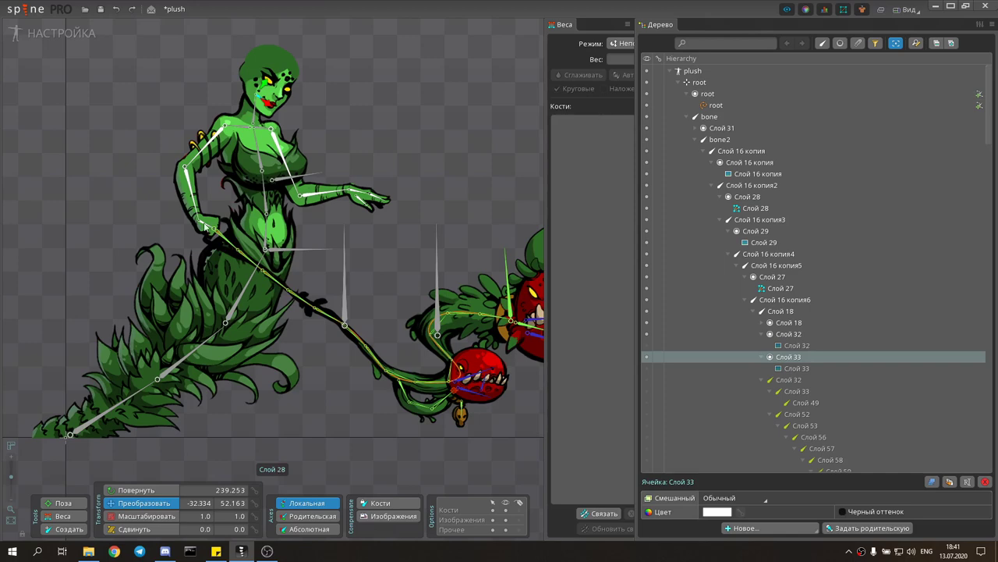
pyautogui.click(218, 343)
pyautogui.click(764, 512)
# Create a new mesh for Слой 31 and auto-trace its leaf outline at Detail 30.
pyautogui.click(199, 502)
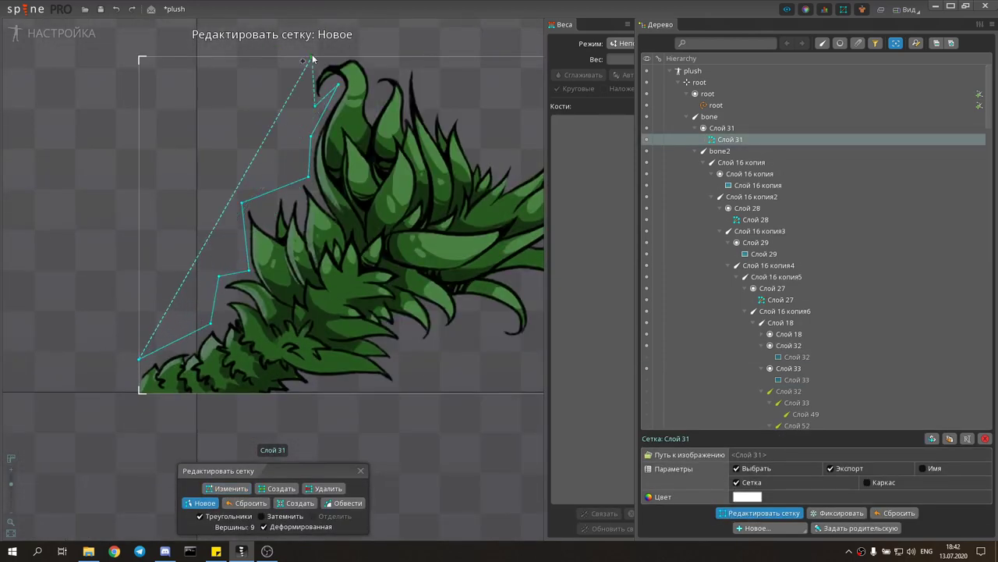
pyautogui.click(485, 141)
pyautogui.click(364, 76)
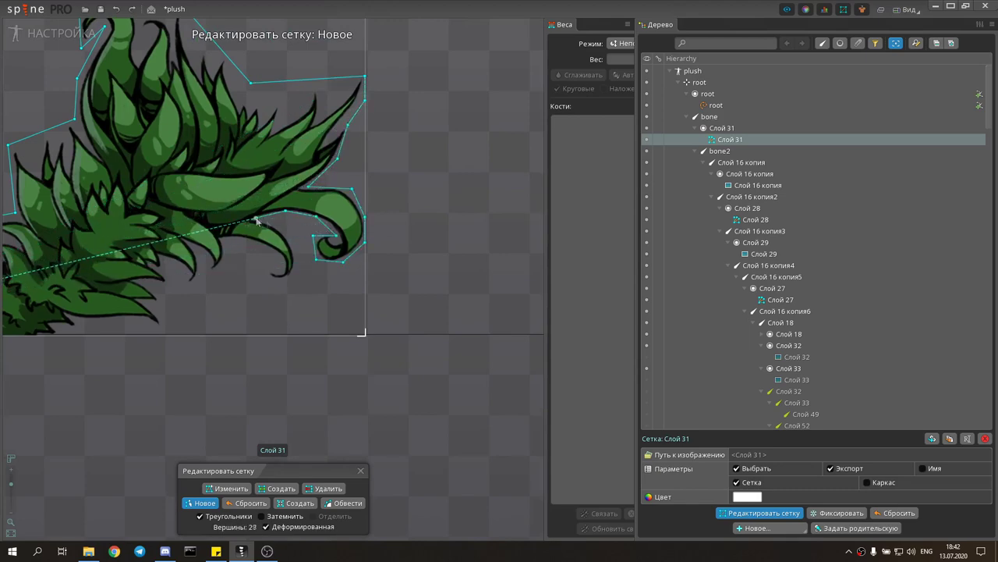
pyautogui.click(343, 502)
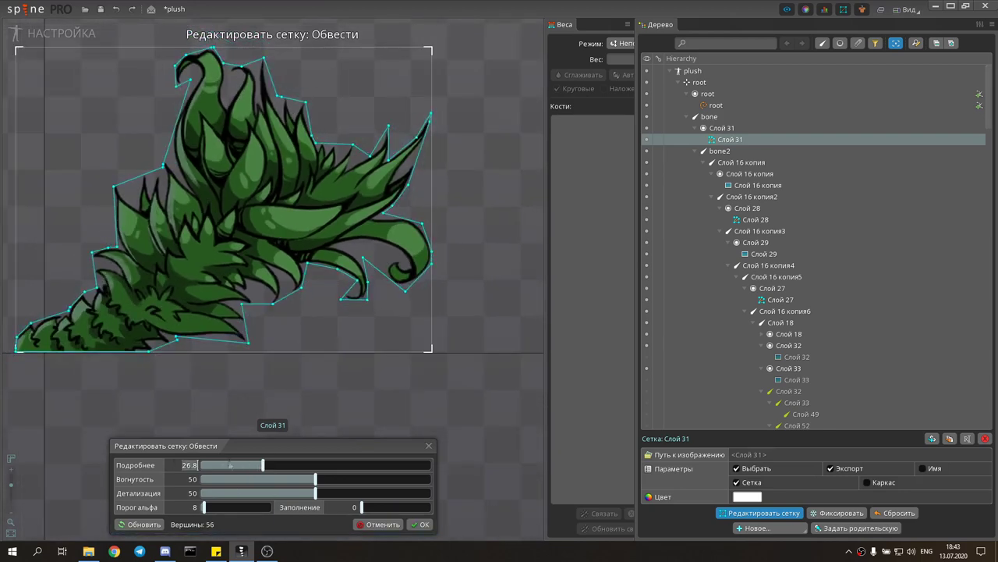
pyautogui.moveTo(230, 465); pyautogui.dragTo(270, 441)
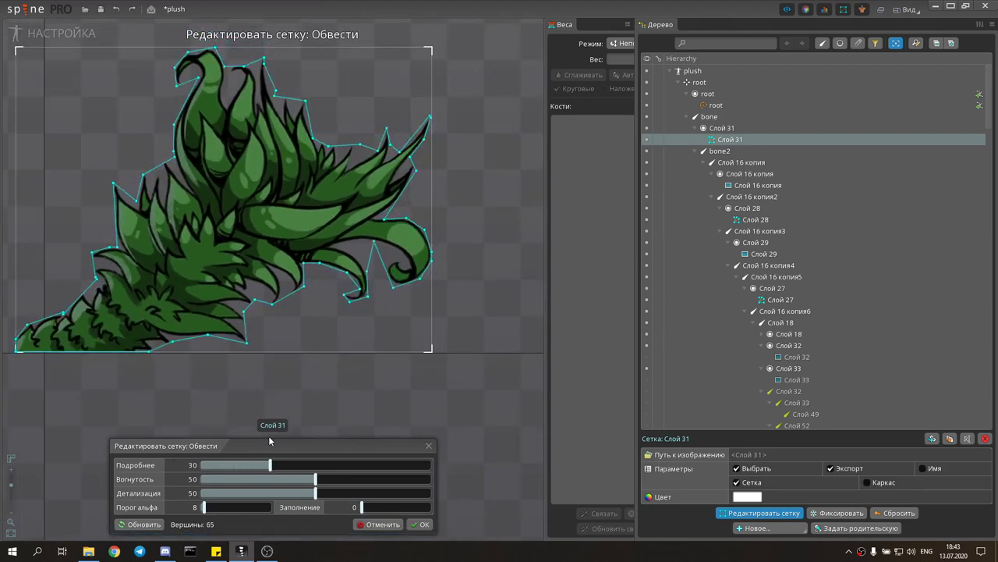
pyautogui.click(423, 525)
# Delete extra outline vertices, add interior vertices, and bind the mesh to bone and bone2.
pyautogui.click(324, 488)
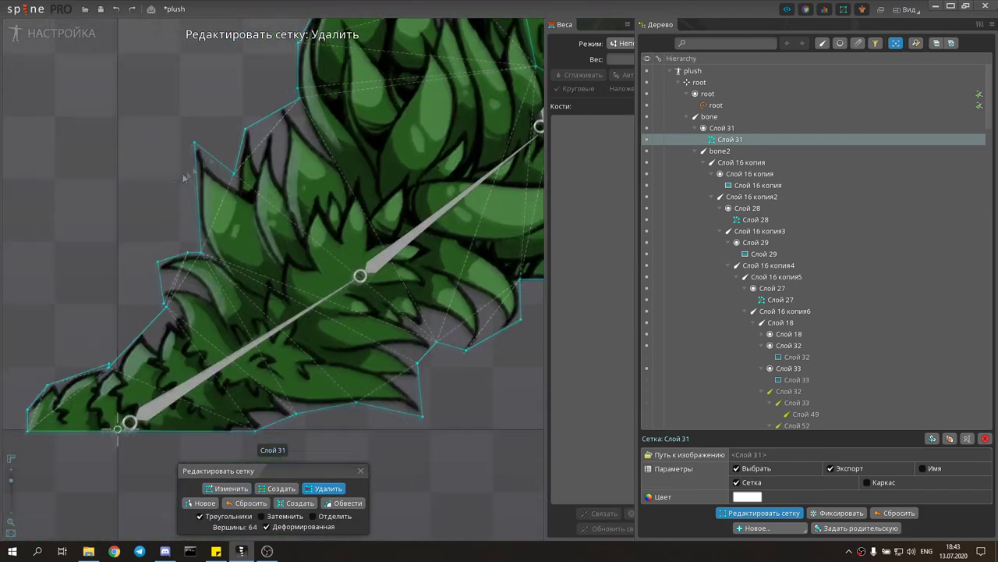
pyautogui.scroll(2, 185, 179)
pyautogui.click(187, 253)
pyautogui.click(224, 278)
pyautogui.scroll(5, 344, 299)
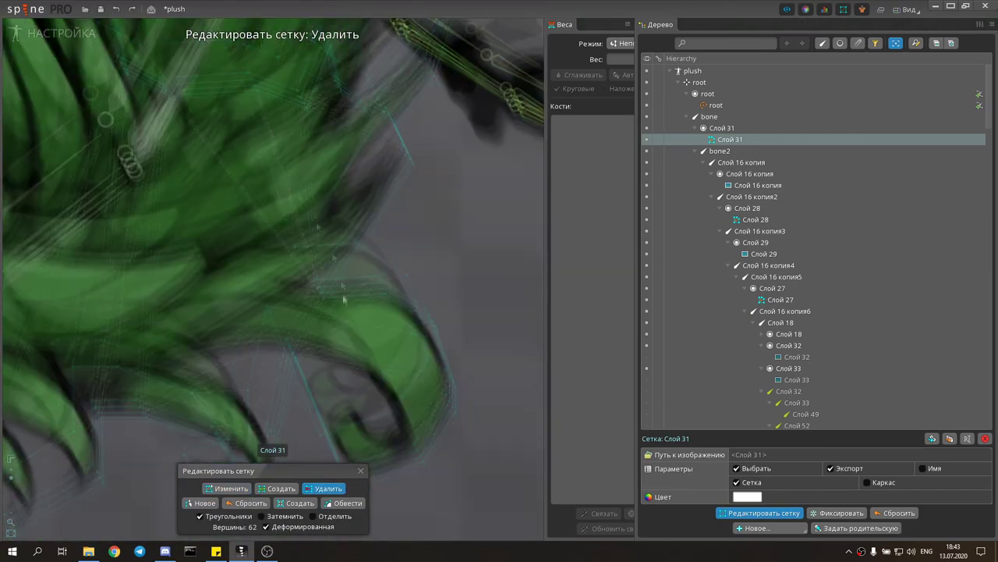
pyautogui.scroll(-5, 343, 299)
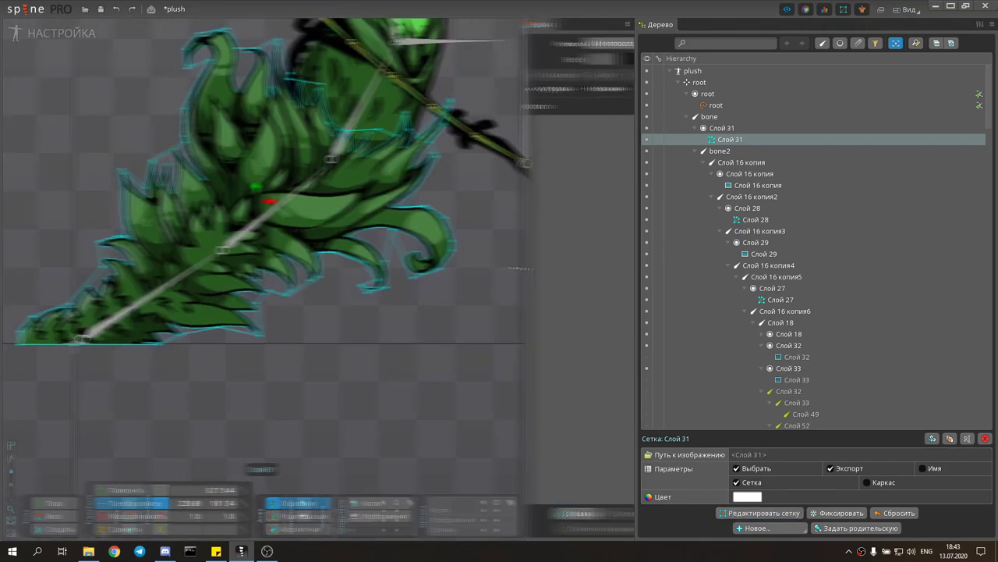
pyautogui.press('c')
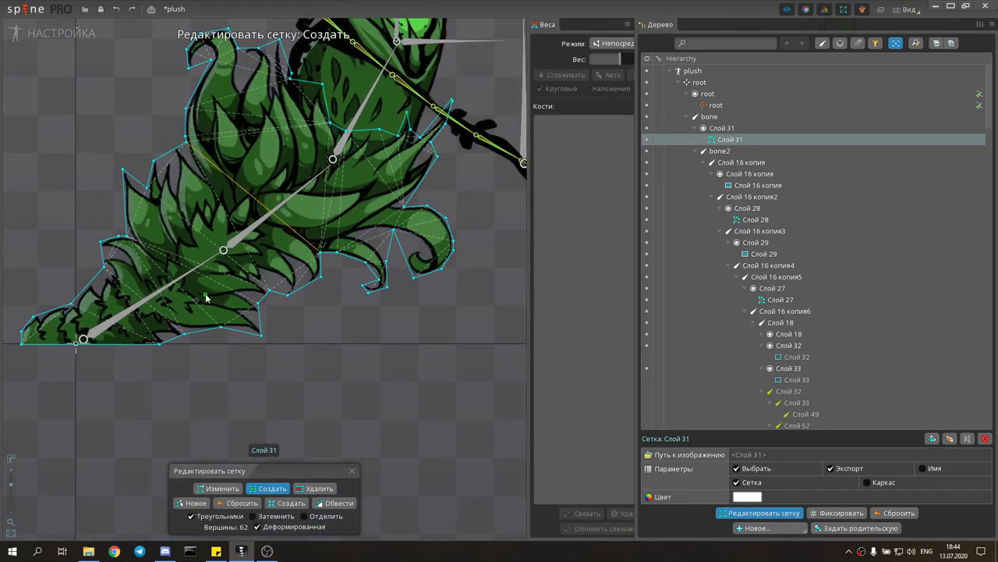
pyautogui.click(581, 512)
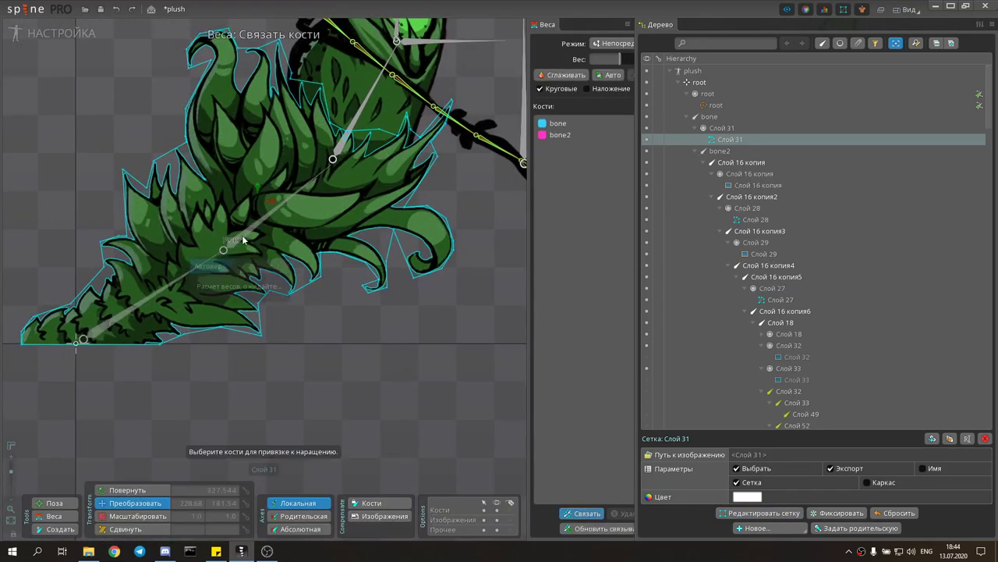
pyautogui.press('Return')
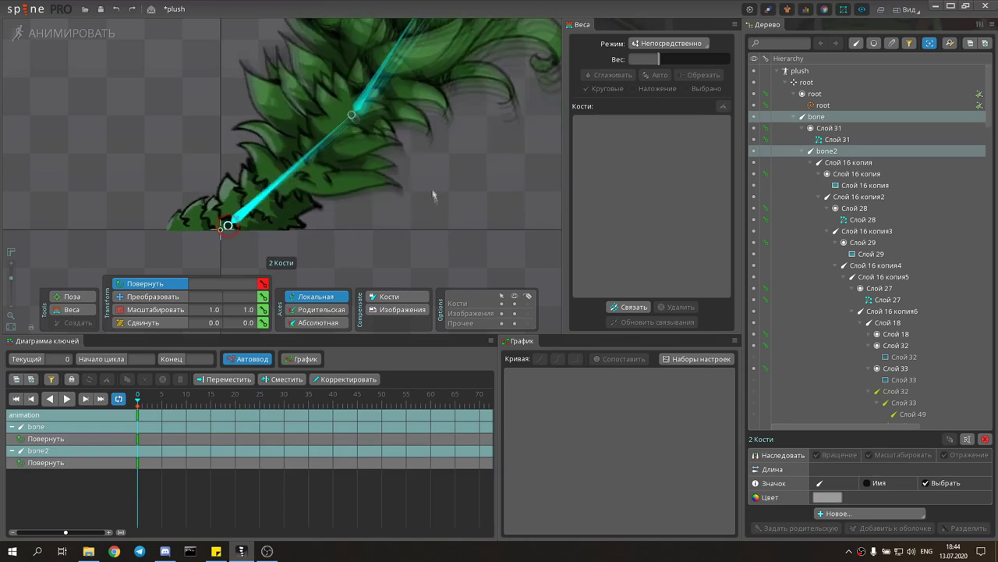
# In Weights mode, weight the tail's bottom-left base vertex mostly to root.
pyautogui.click(72, 310)
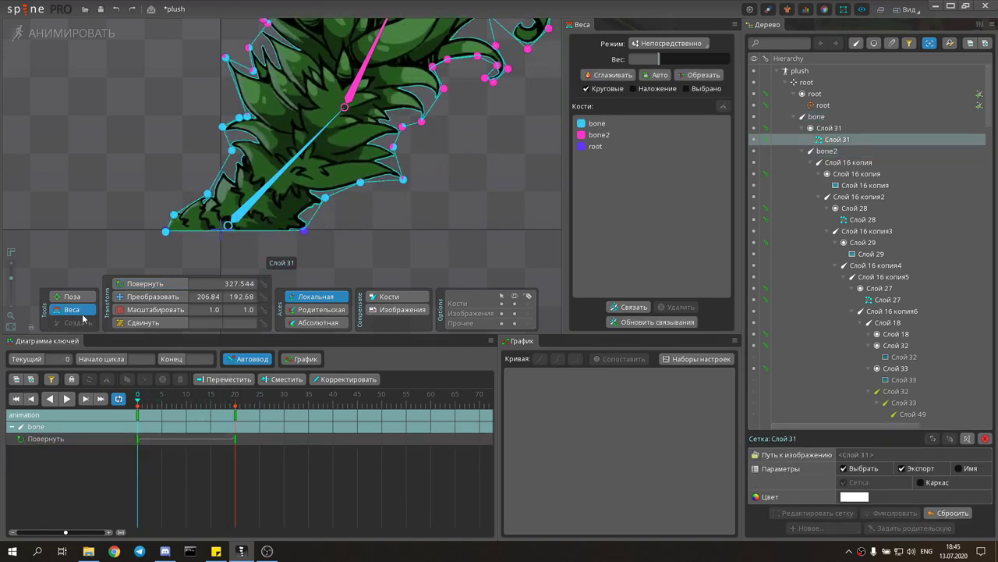
pyautogui.click(596, 146)
pyautogui.scroll(5, 166, 231)
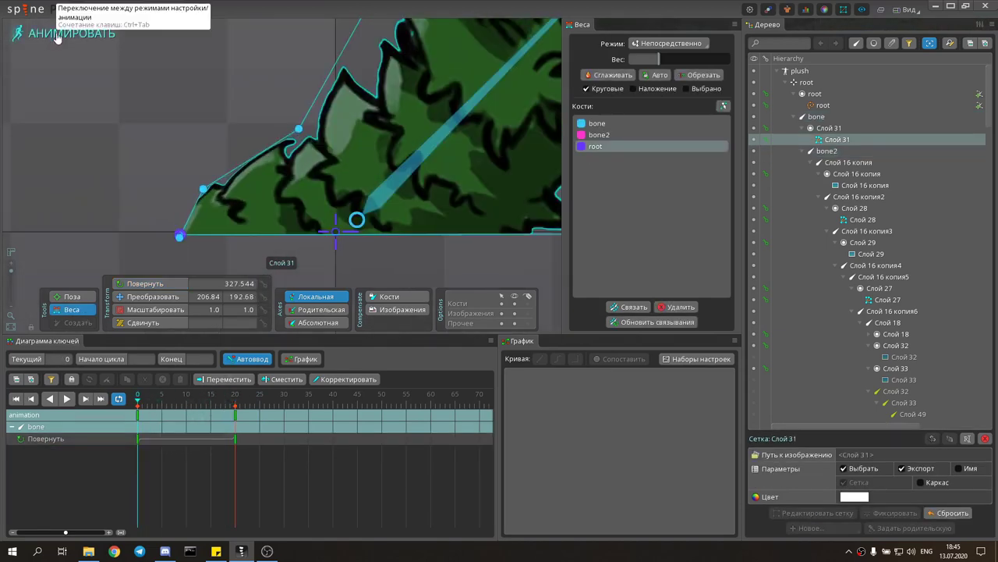
pyautogui.moveTo(180, 235); pyautogui.dragTo(179, 201)
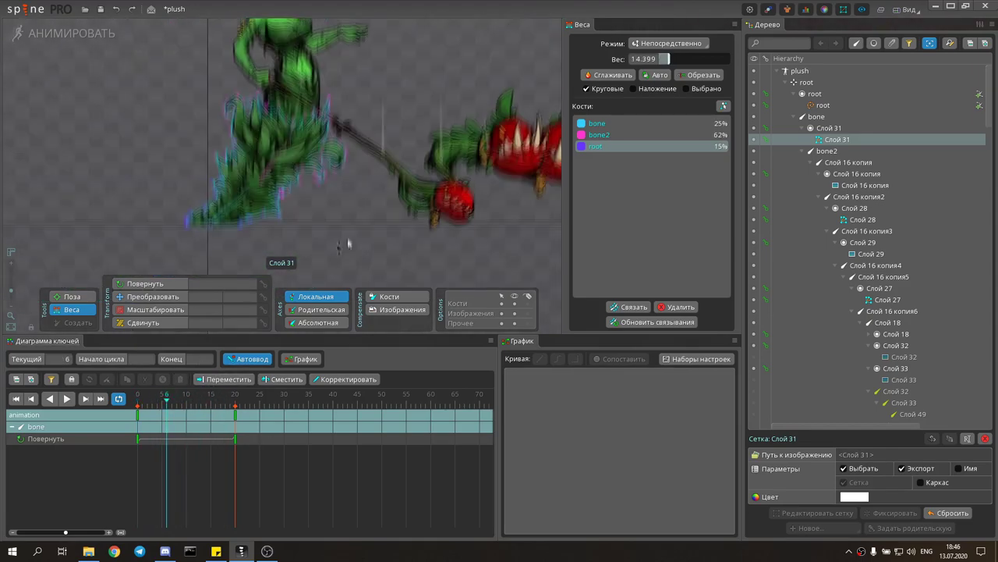
# Copy the six tail bones' frame-0 keys and paste them at frame 40.
pyautogui.moveTo(261, 415); pyautogui.dragTo(117, 421)
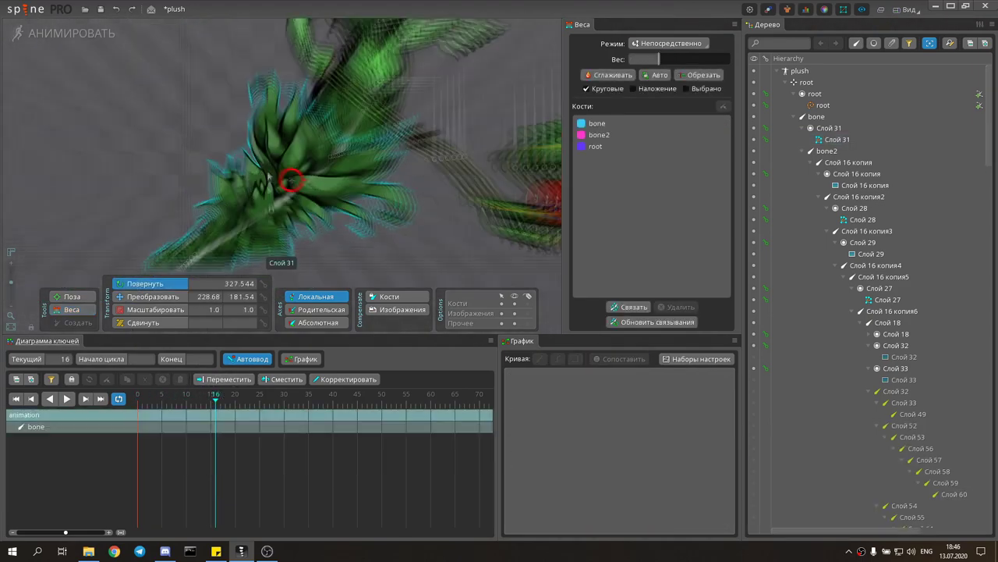
pyautogui.moveTo(203, 93); pyautogui.dragTo(376, 254)
pyautogui.hotkey('ctrl', 'c')
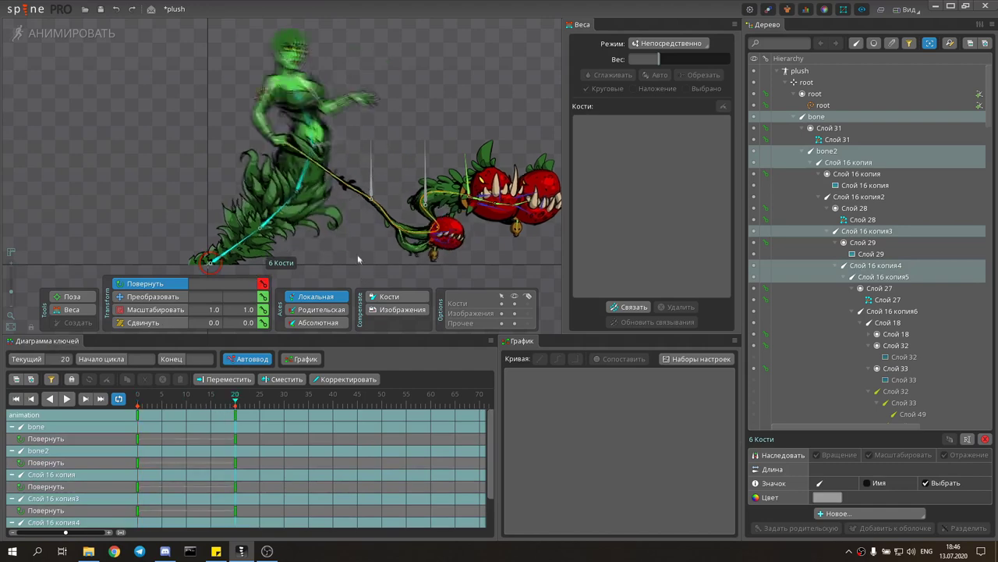
pyautogui.click(235, 394)
pyautogui.hotkey('ctrl', 'v')
pyautogui.click(333, 394)
pyautogui.hotkey('ctrl', 'v')
# Try staggering the bone keys, undo it, and inspect key easing curves.
pyautogui.moveTo(146, 468); pyautogui.dragTo(185, 445)
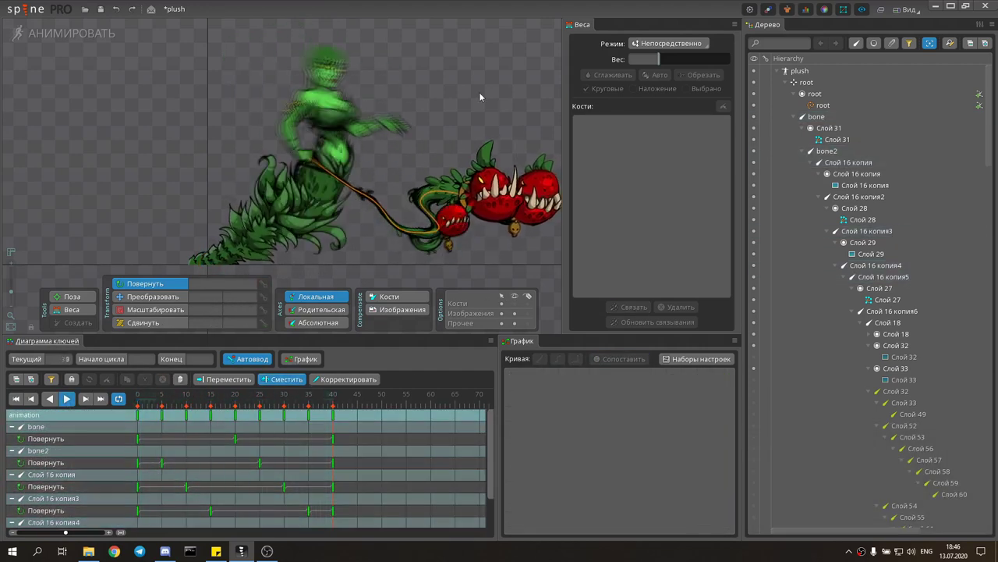
pyautogui.scroll(-2, 234, 468)
pyautogui.click(138, 451)
pyautogui.hotkey('ctrl', 'z')
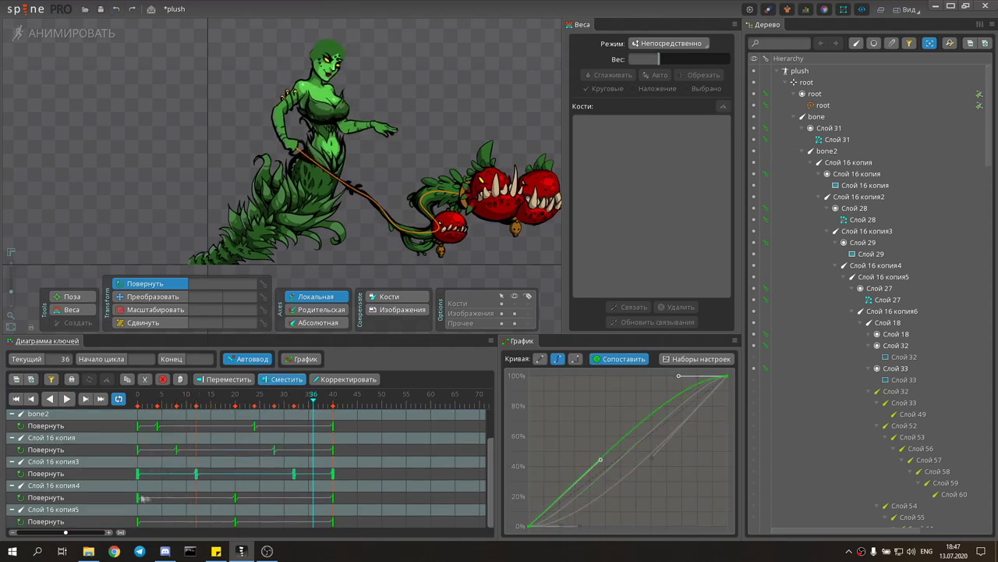
pyautogui.click(235, 521)
pyautogui.click(67, 399)
pyautogui.click(68, 398)
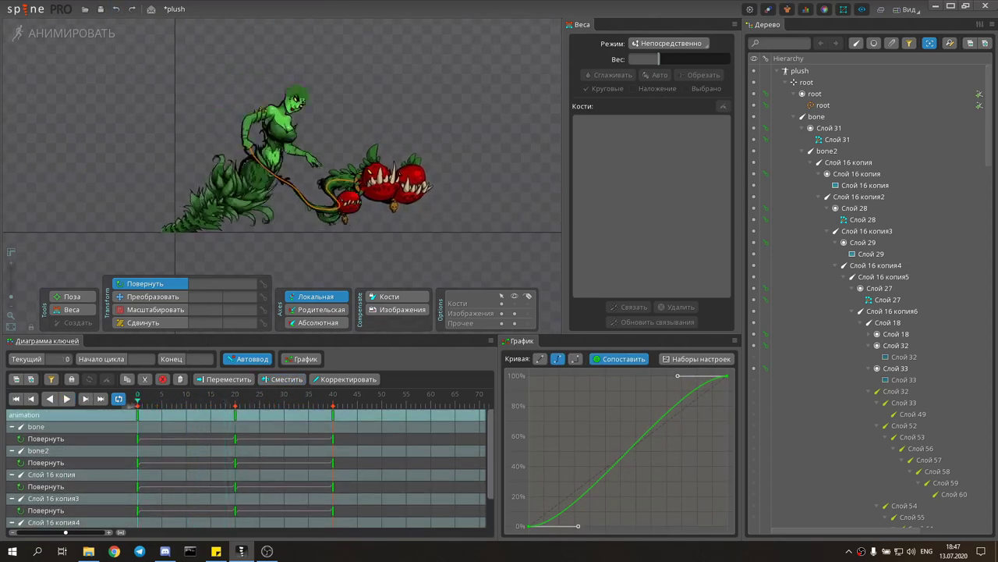
pyautogui.moveTo(169, 401); pyautogui.dragTo(173, 402)
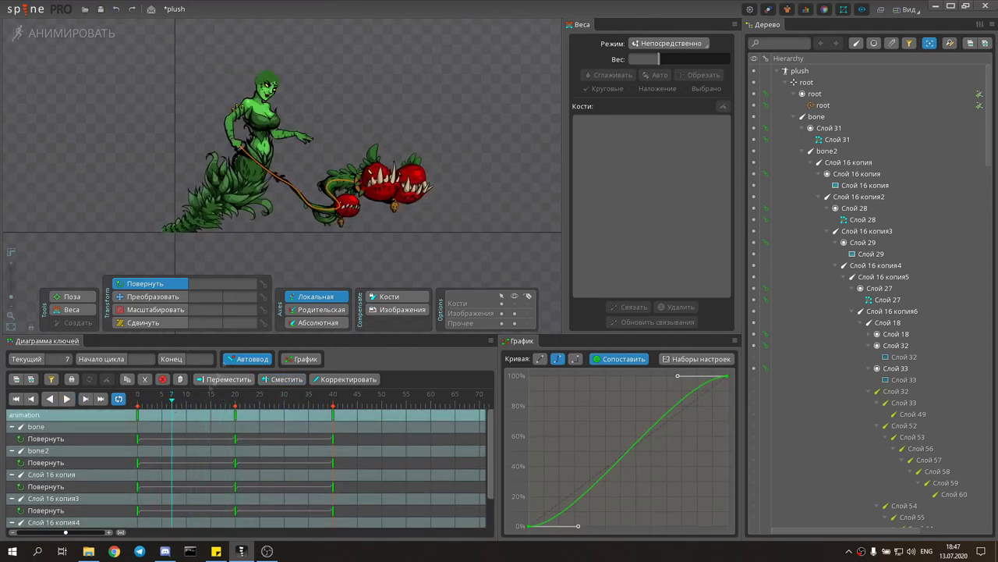
# Use Offset to shift bone2's rotation keys later, then play the sway loop.
pyautogui.click(286, 379)
pyautogui.moveTo(138, 463); pyautogui.dragTo(157, 463)
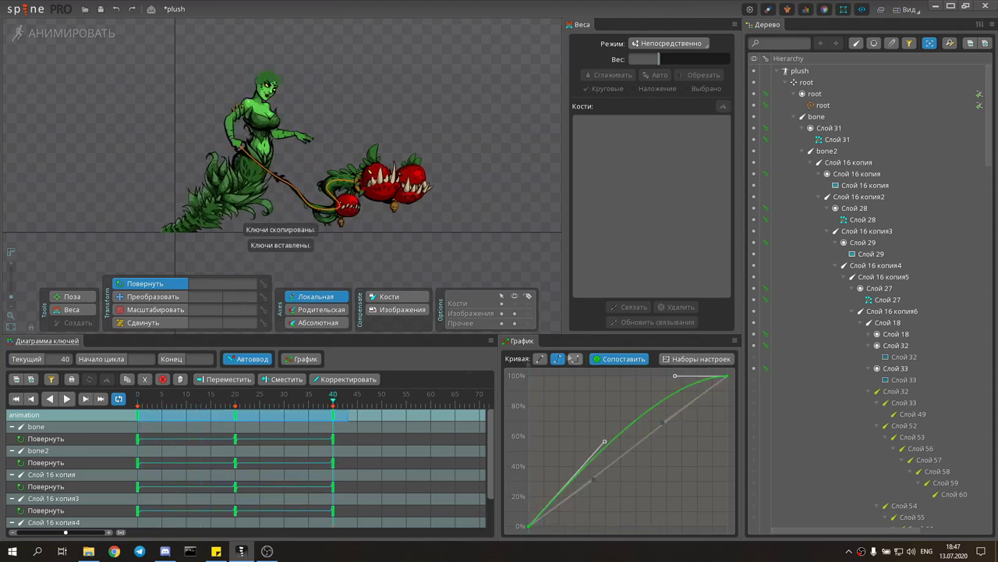
pyautogui.scroll(-2, 157, 464)
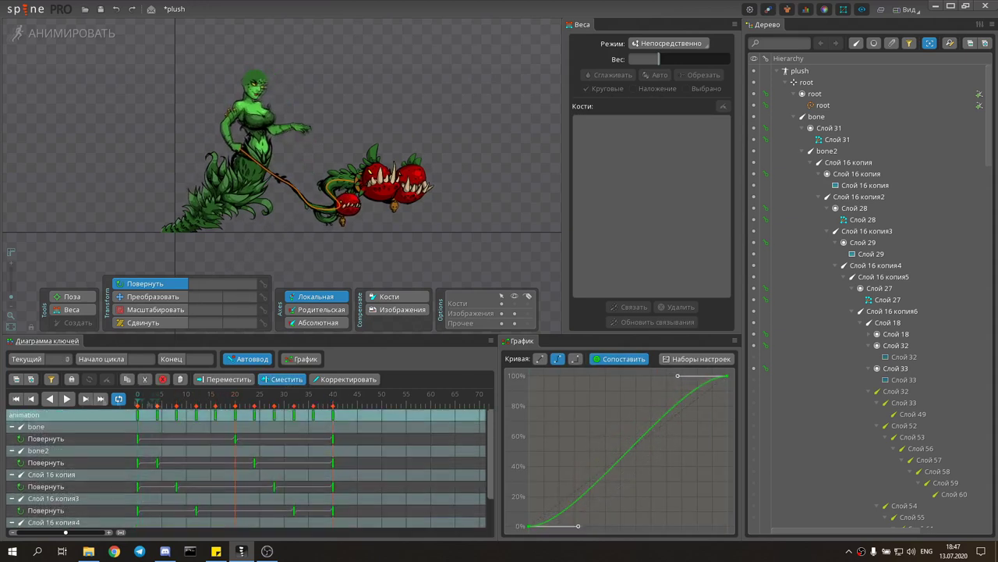
pyautogui.click(462, 201)
pyautogui.press('space')
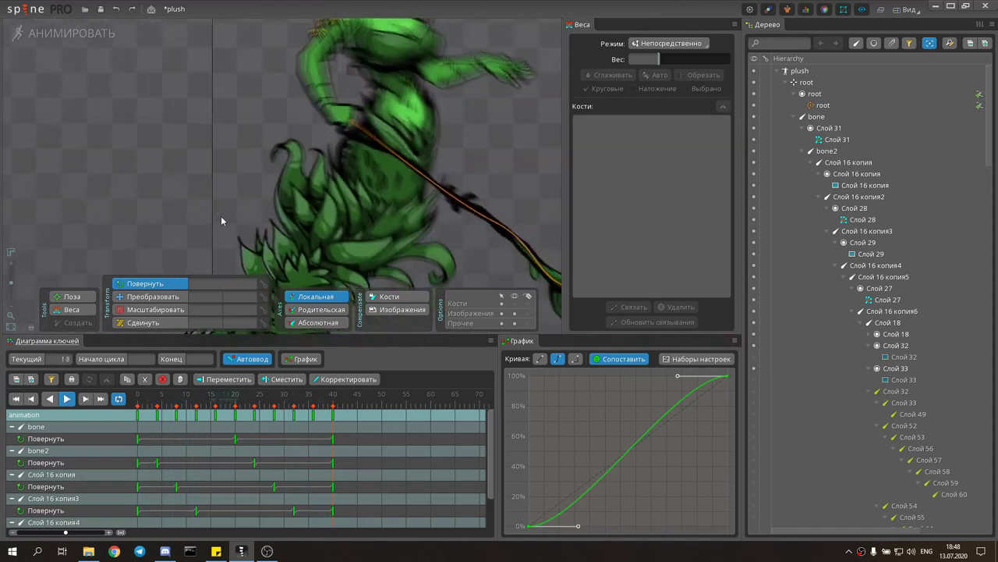
# Save the project and try rotating the arm bone into a new pose.
pyautogui.click(197, 132)
pyautogui.hotkey('ctrl', 's')
pyautogui.moveTo(197, 133); pyautogui.dragTo(121, 99)
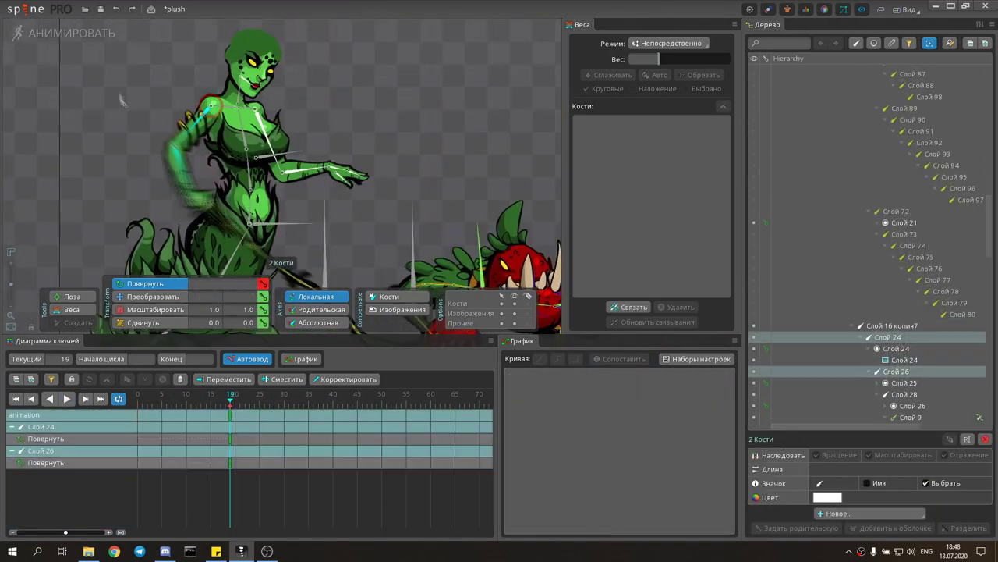
# Undo the trial arm rotation and six earlier pose edits.
pyautogui.hotkey('ctrl', 'z')
pyautogui.hotkey('ctrl', 'z')
pyautogui.hotkey('ctrl', 'z')
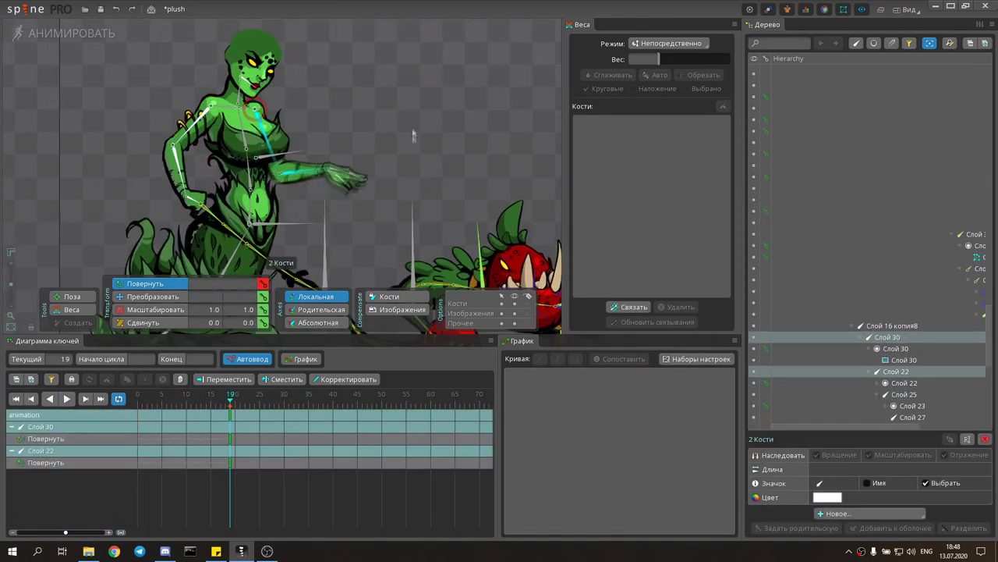
pyautogui.hotkey('ctrl', 'z')
pyautogui.hotkey('ctrl', 'z')
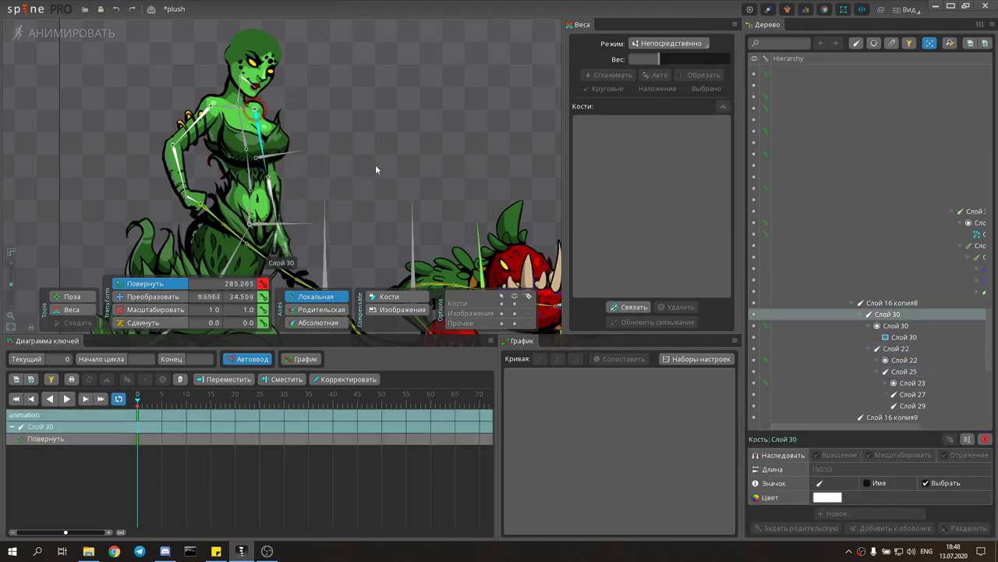
pyautogui.hotkey('ctrl', 'z')
pyautogui.hotkey('ctrl', 'z')
pyautogui.hotkey('ctrl', 'z')
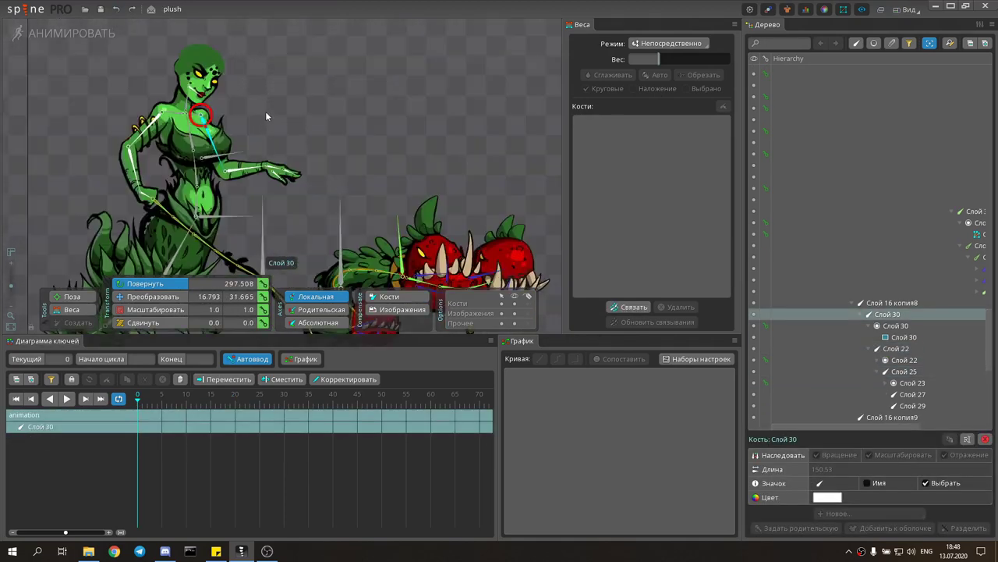
pyautogui.hotkey('ctrl', 'z')
pyautogui.hotkey('ctrl', 'z')
pyautogui.hotkey('ctrl', 'z')
pyautogui.hotkey('ctrl', 'z')
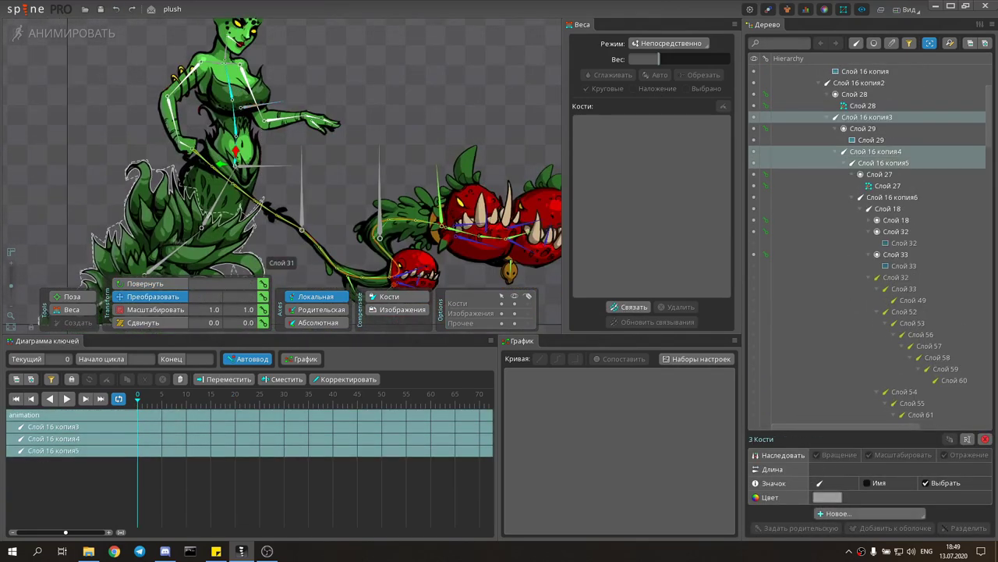
pyautogui.hotkey('ctrl', 'z')
pyautogui.hotkey('ctrl', 'z')
pyautogui.hotkey('ctrl', 'z')
pyautogui.hotkey('ctrl', 'z')
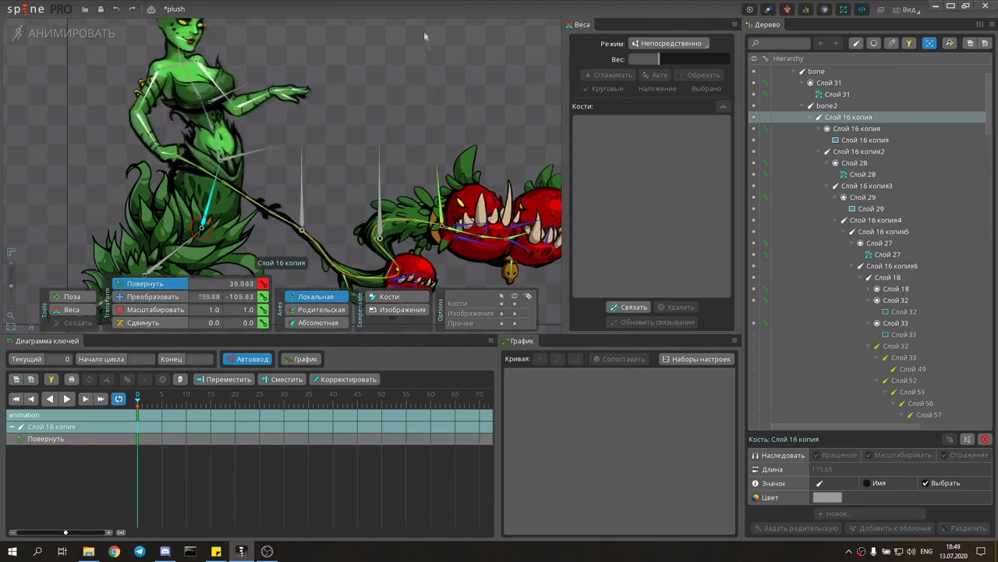
pyautogui.hotkey('ctrl', 'z')
pyautogui.hotkey('ctrl', 'z')
pyautogui.hotkey('ctrl', 'z')
pyautogui.hotkey('ctrl', 'z')
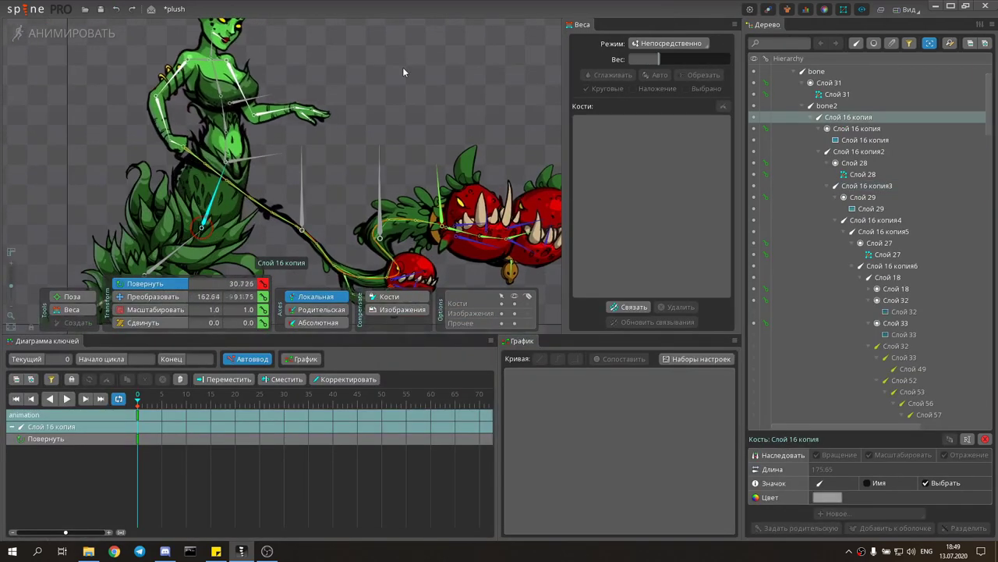
pyautogui.hotkey('ctrl', 'z')
pyautogui.hotkey('ctrl', 'z')
pyautogui.hotkey('ctrl', 'z')
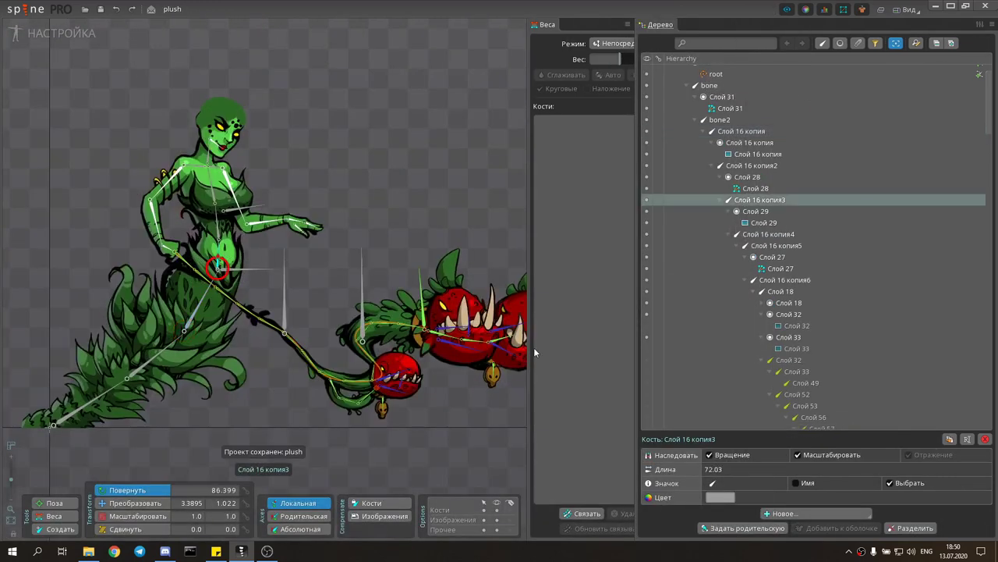
# Make the Слой 32 red hair visible again, close weight editing, and reselect bone and bone2.
pyautogui.scroll(-3, 780, 273)
pyautogui.click(795, 257)
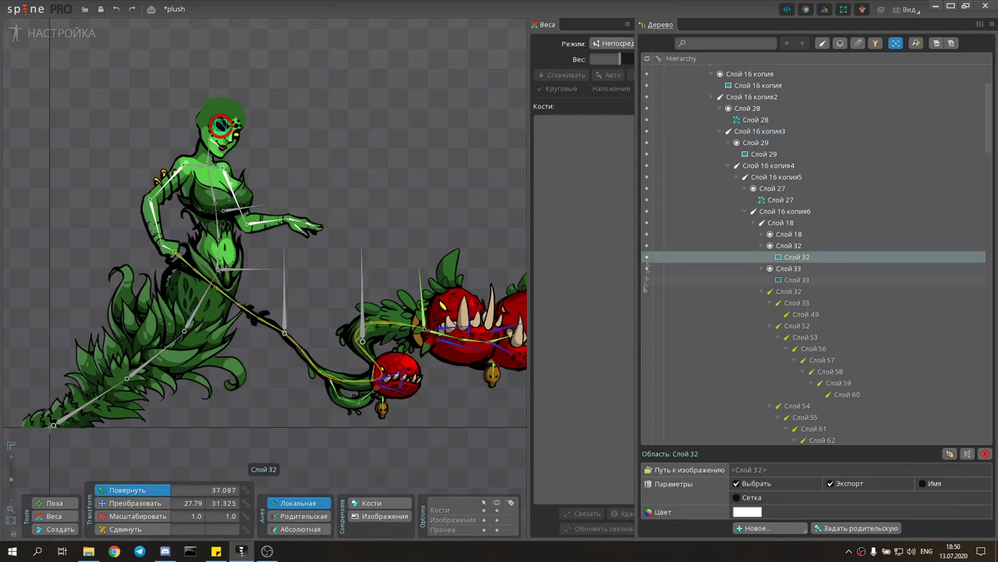
pyautogui.moveTo(648, 291); pyautogui.dragTo(669, 286)
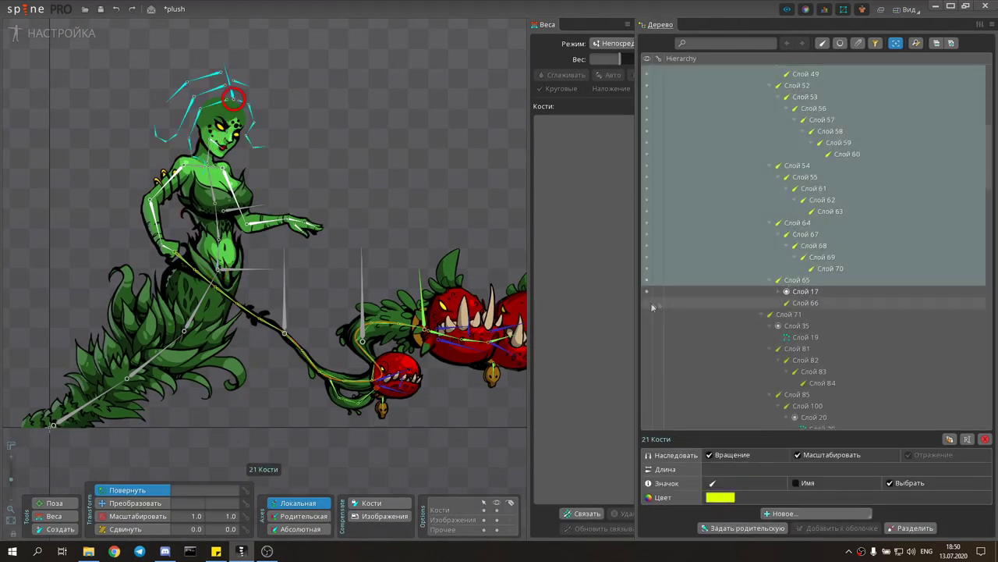
pyautogui.click(652, 307)
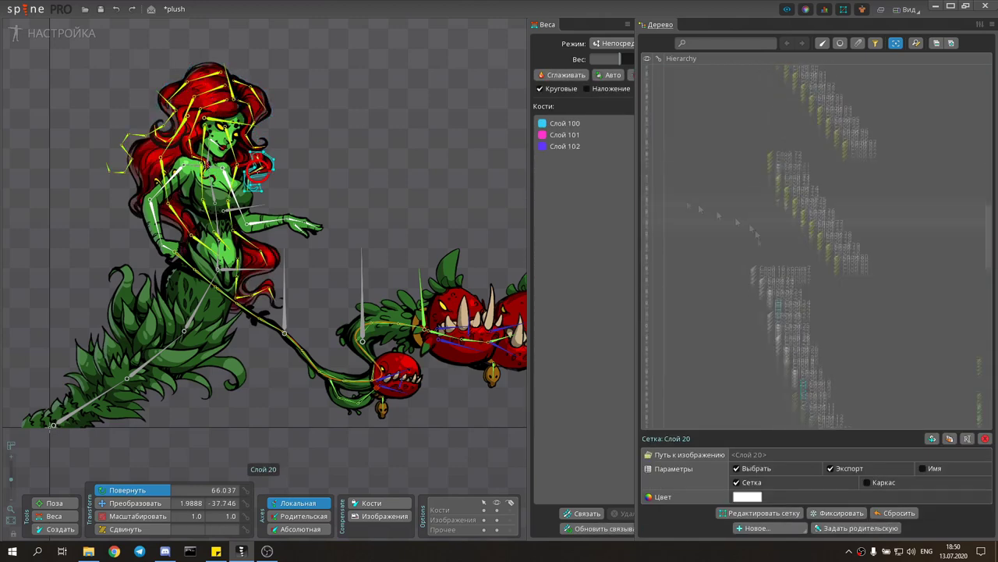
pyautogui.click(951, 44)
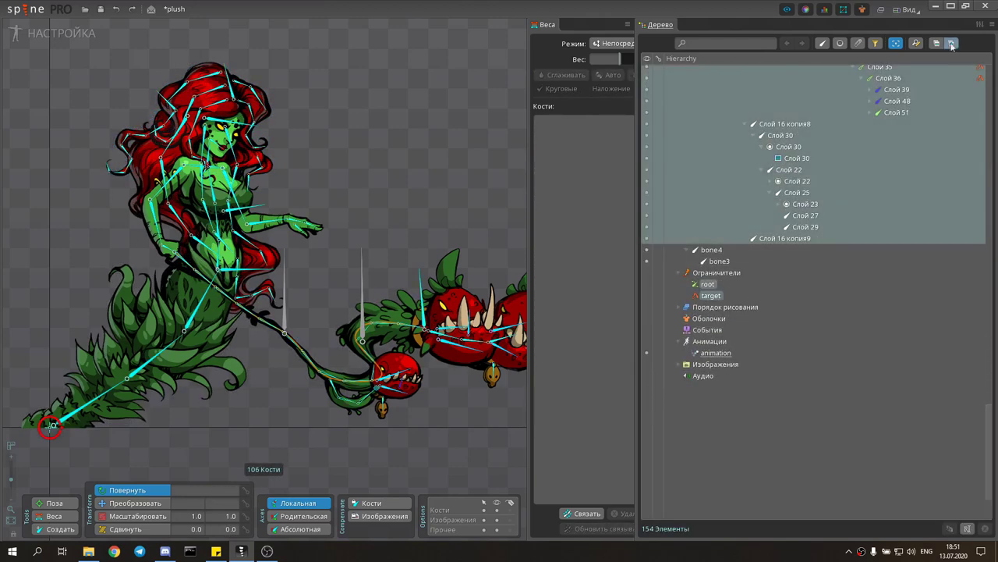
pyautogui.click(917, 331)
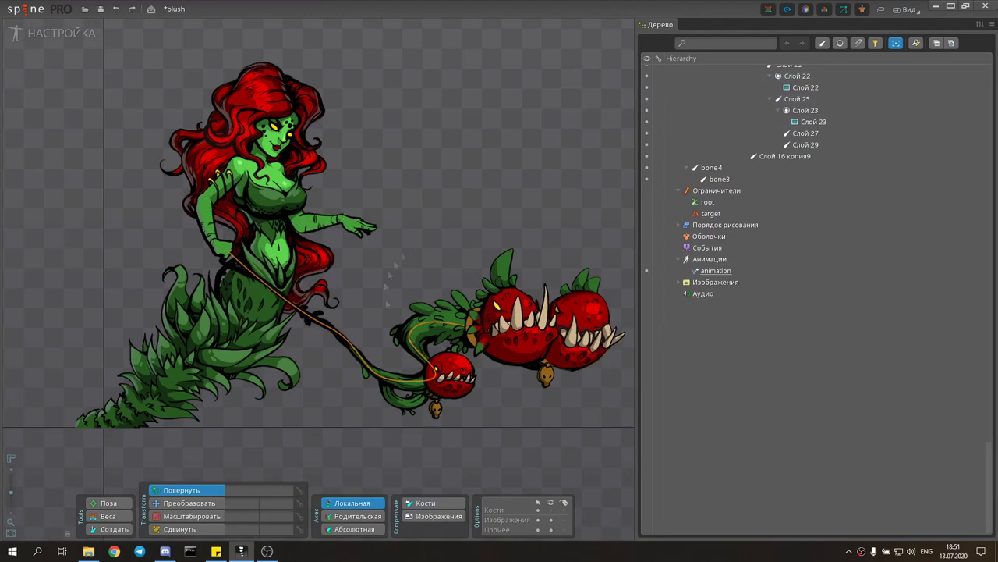
pyautogui.click(213, 201)
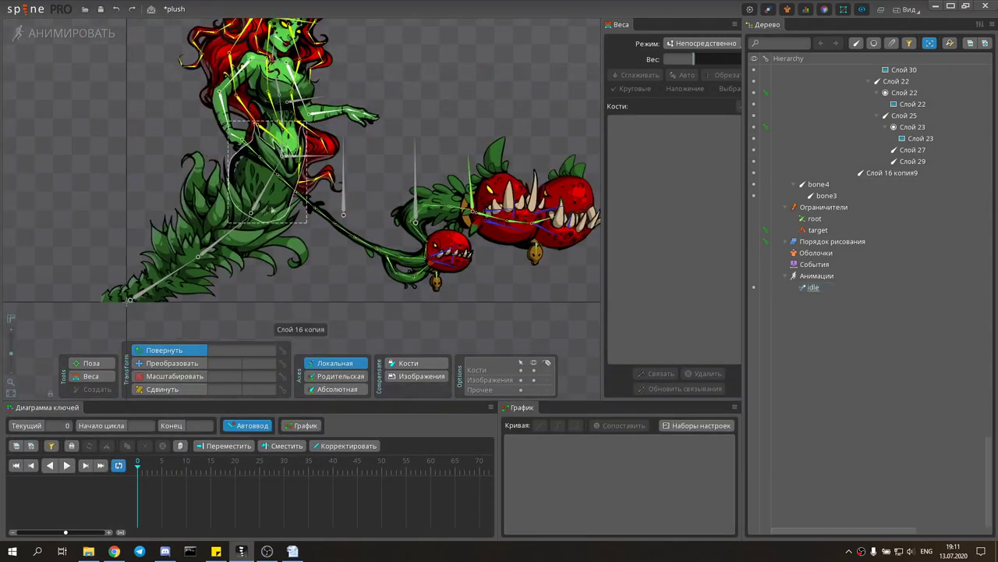
# Rotate the Слой 16 копия tail bones into a sway pose at frame 20 and preview the idle.
pyautogui.click(251, 212)
pyautogui.scroll(2, 287, 102)
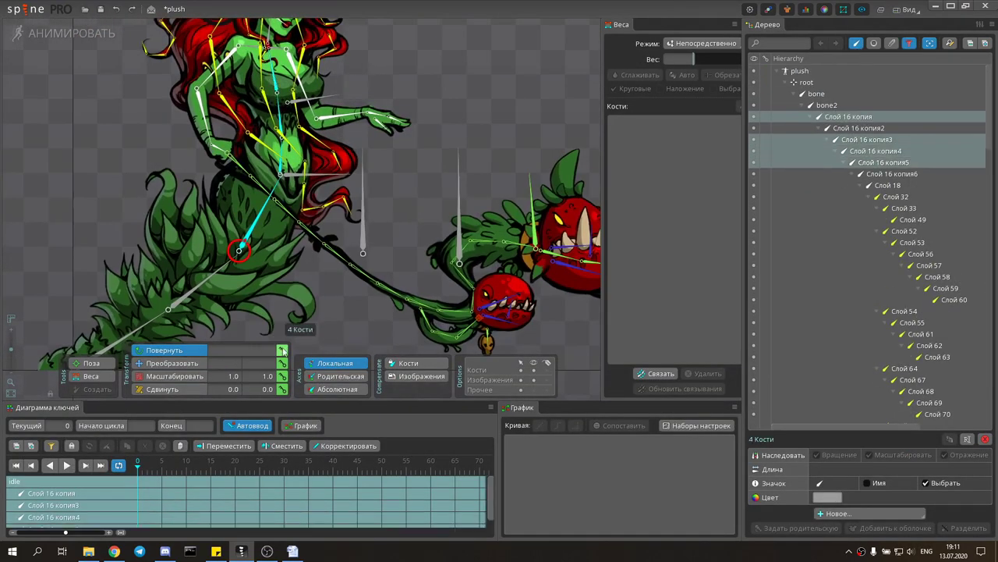
pyautogui.moveTo(437, 164); pyautogui.dragTo(517, 118)
pyautogui.press('space')
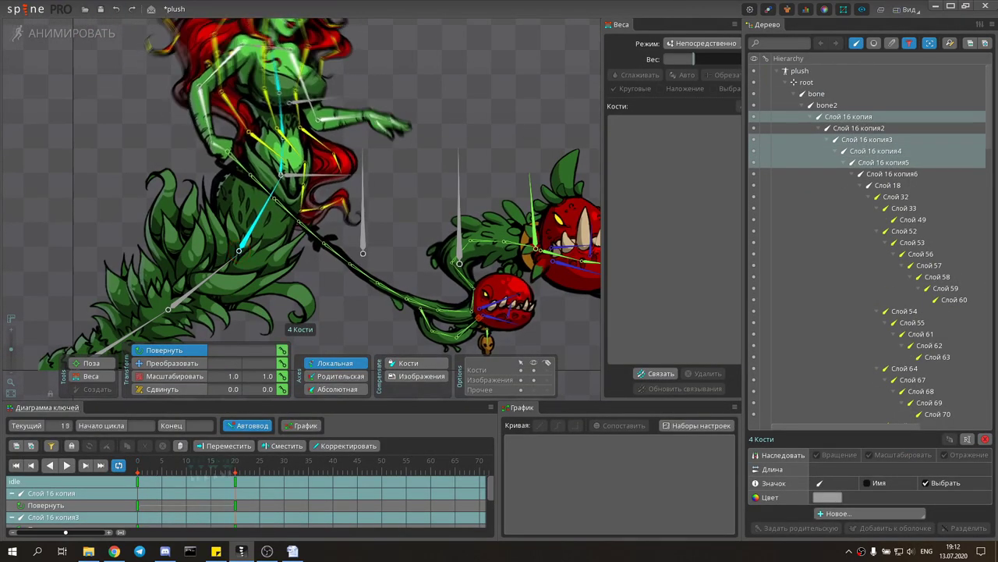
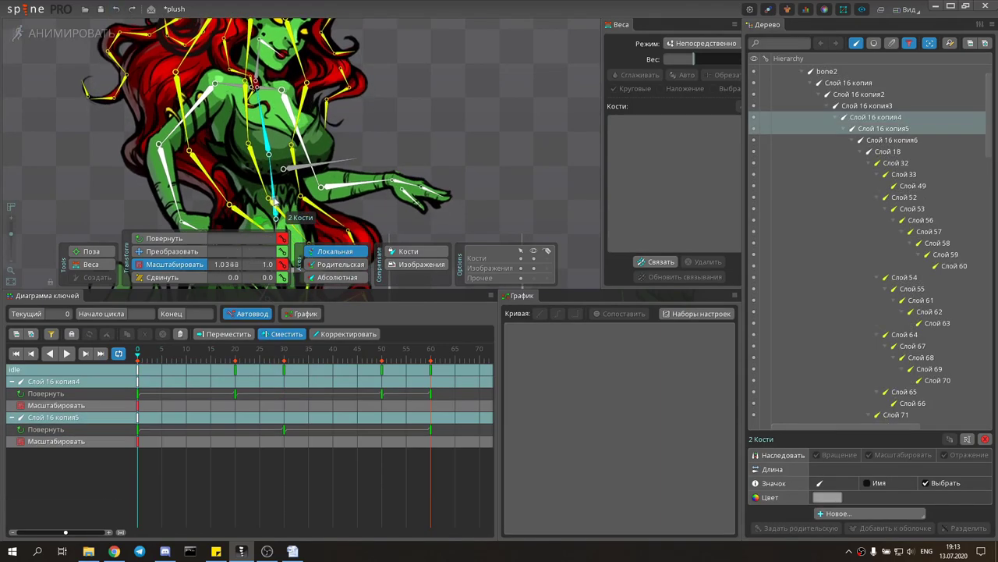
# Filter the dopesheet to Scale keys and select the chest bones' frame 0 scale keys.
pyautogui.click(50, 333)
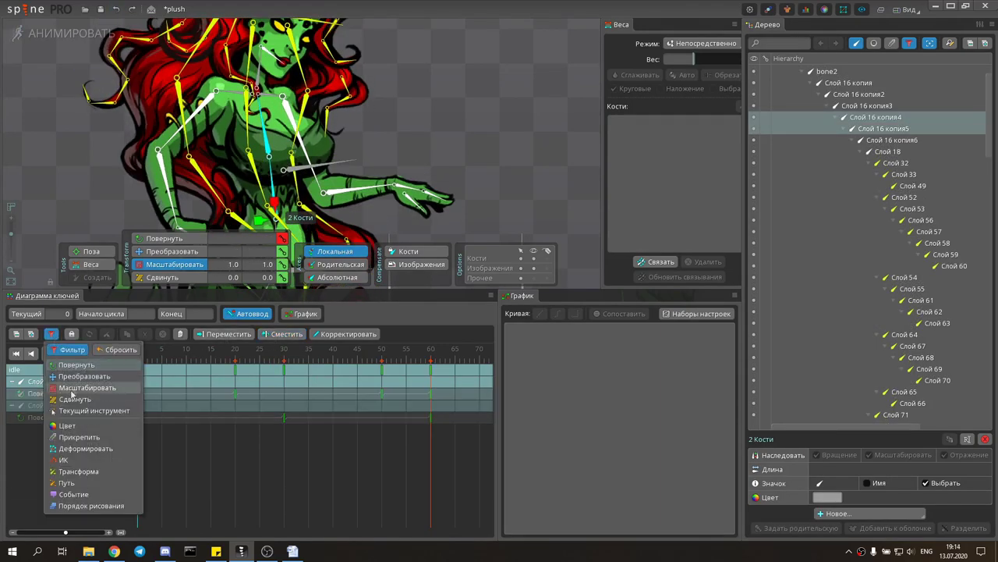
pyautogui.click(78, 388)
pyautogui.click(284, 351)
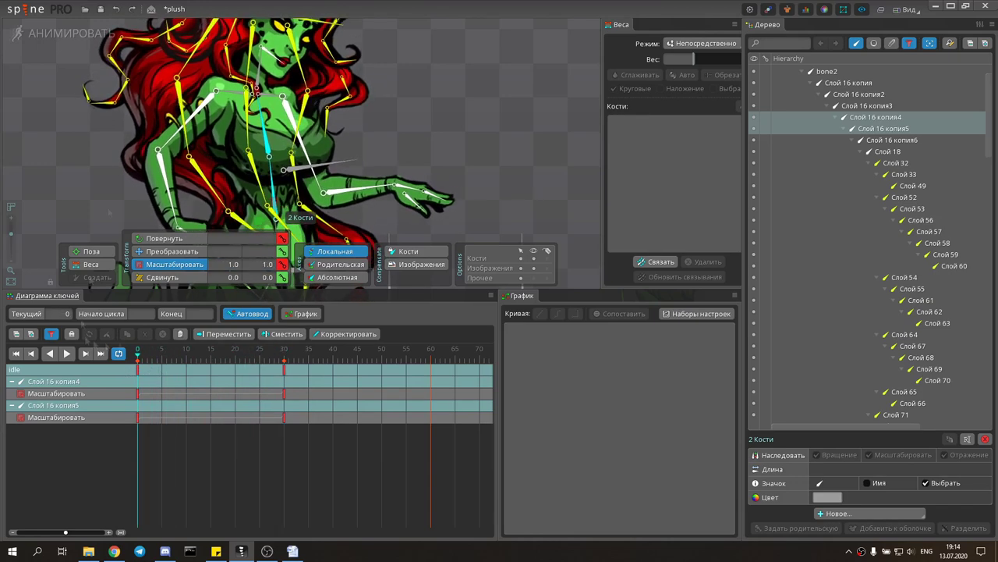
pyautogui.click(68, 353)
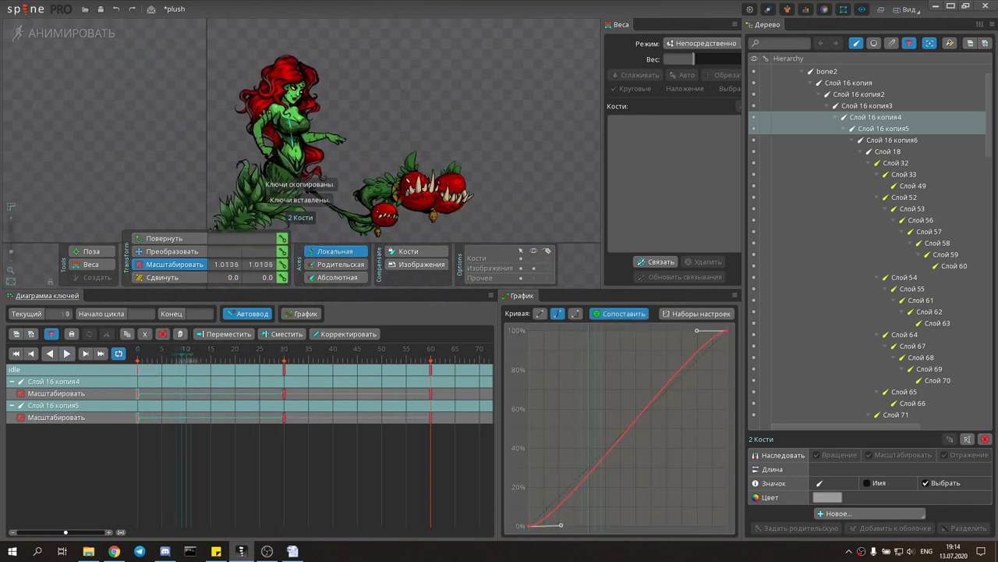
pyautogui.scroll(5, 279, 121)
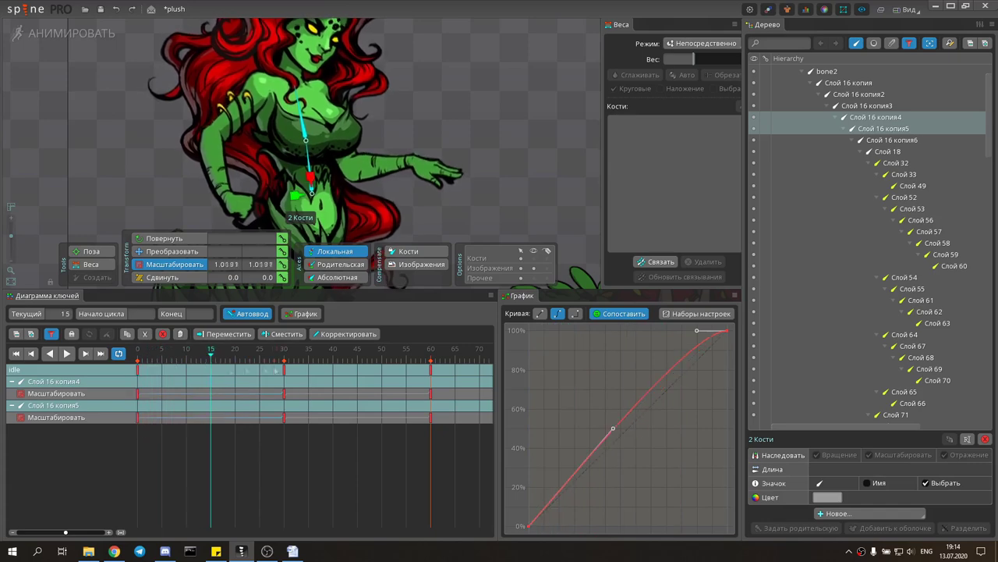
# Preview the idle scale pulse, save, and return to frame 0 with Слой 16 копия6 selected.
pyautogui.click(69, 353)
pyautogui.click(484, 117)
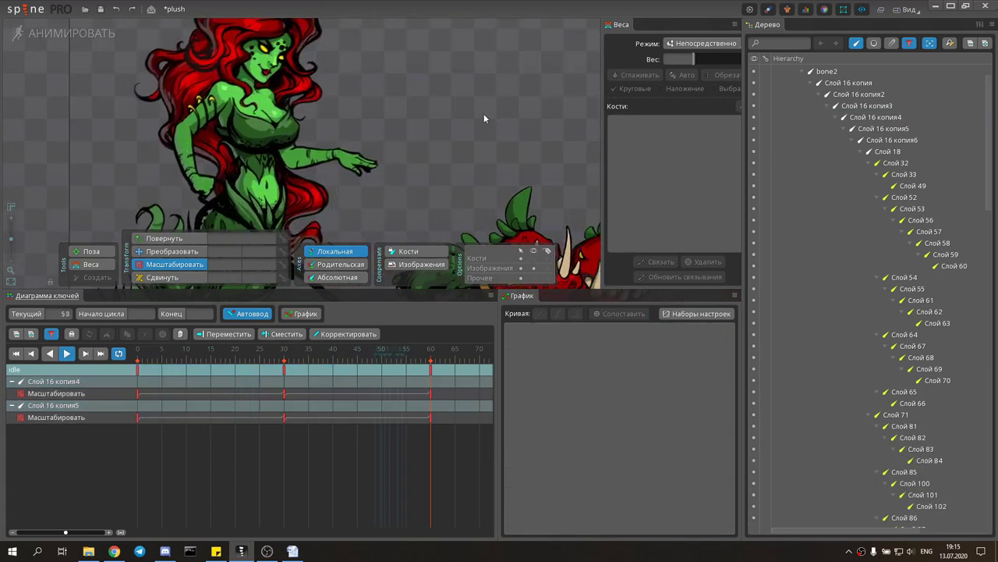
pyautogui.hotkey('ctrl', 's')
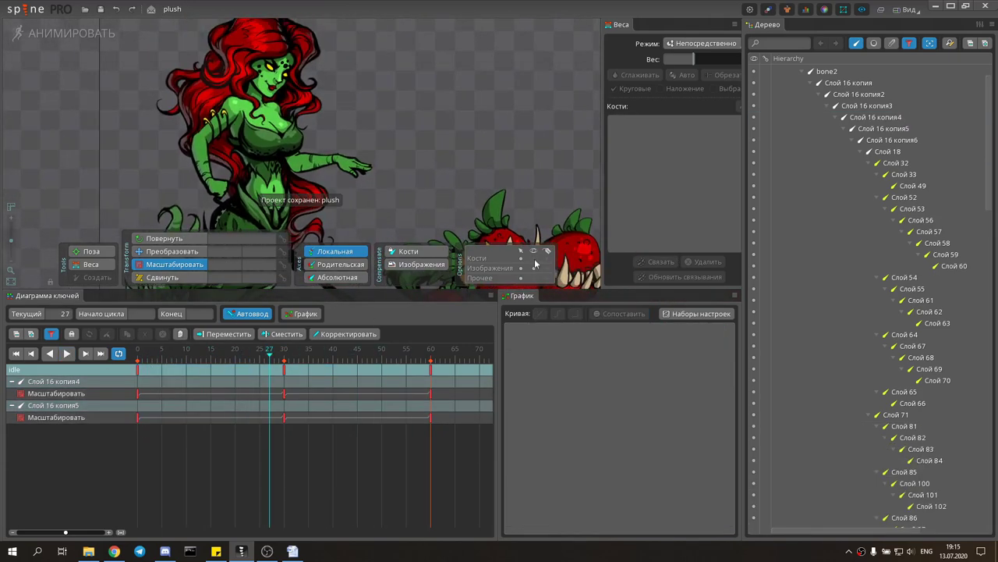
pyautogui.scroll(3, 281, 125)
pyautogui.click(280, 358)
pyautogui.moveTo(281, 357); pyautogui.dragTo(137, 358)
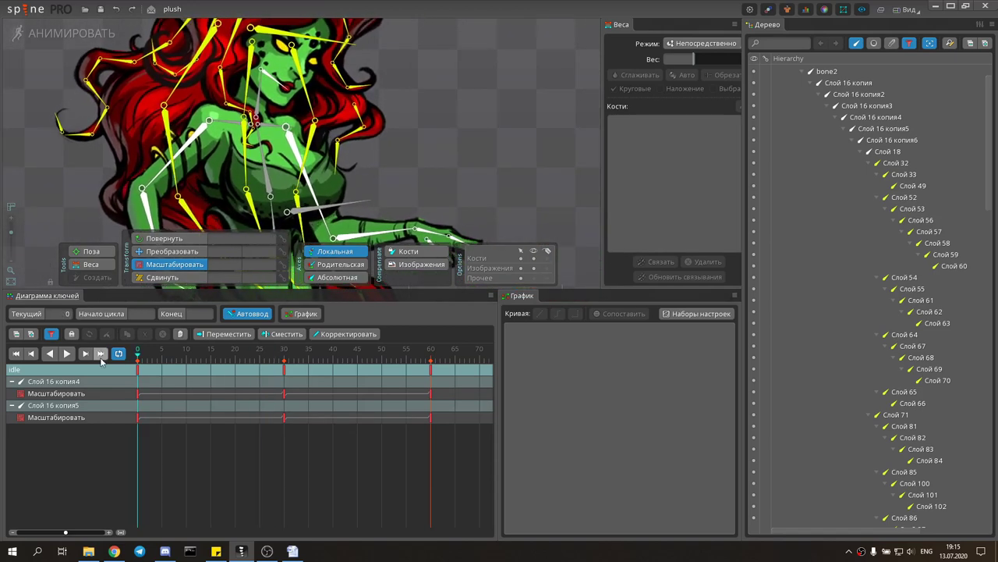
pyautogui.click(274, 89)
# Key the selected bones' rotation at frame 30 of the idle animation.
pyautogui.moveTo(137, 357); pyautogui.dragTo(283, 357)
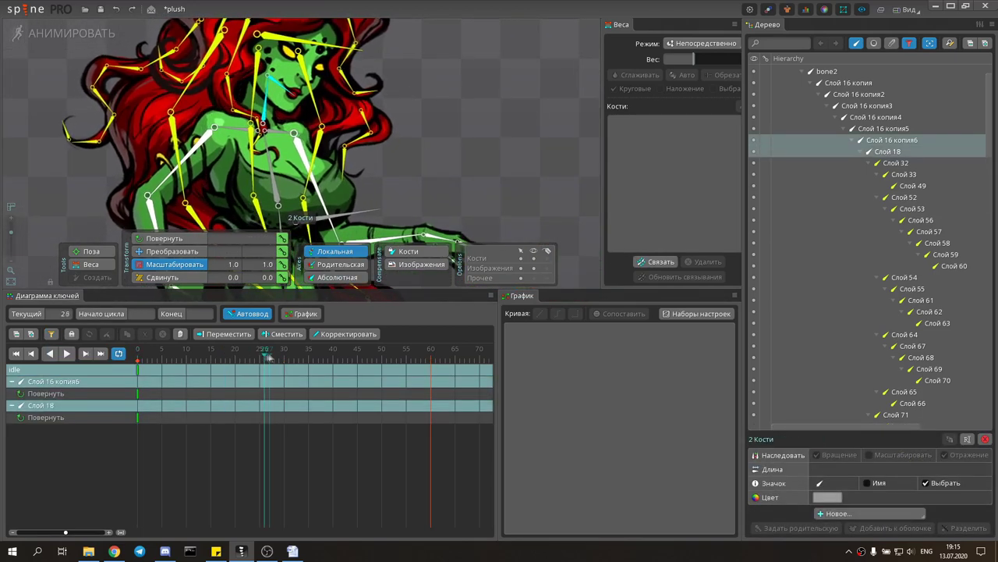
pyautogui.click(283, 238)
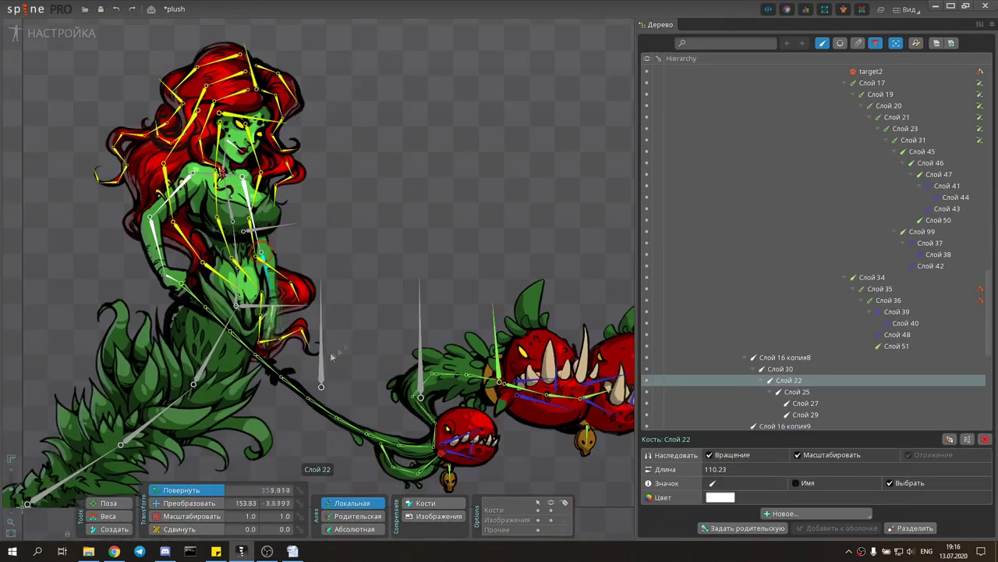
pyautogui.scroll(3, 179, 171)
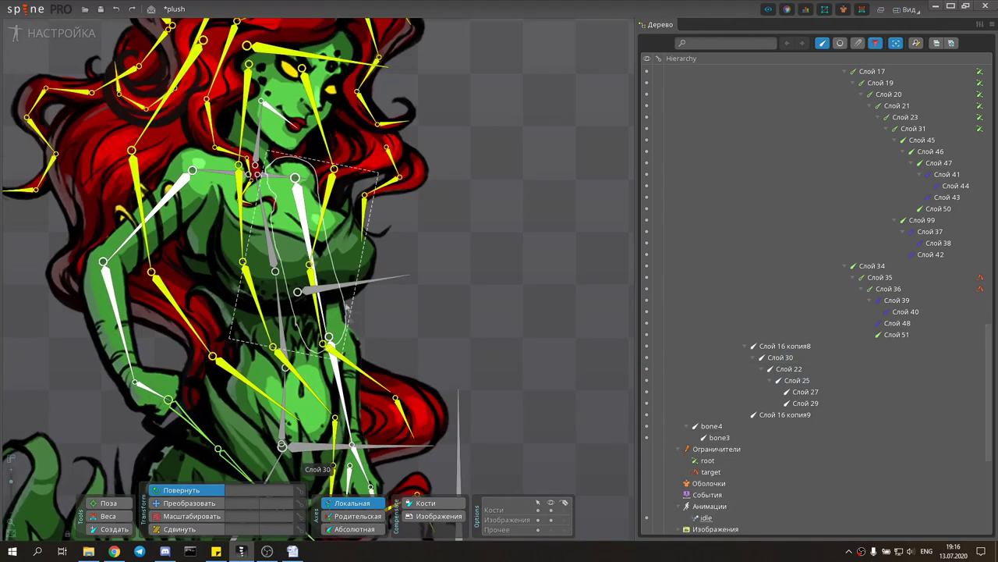
pyautogui.click(10, 39)
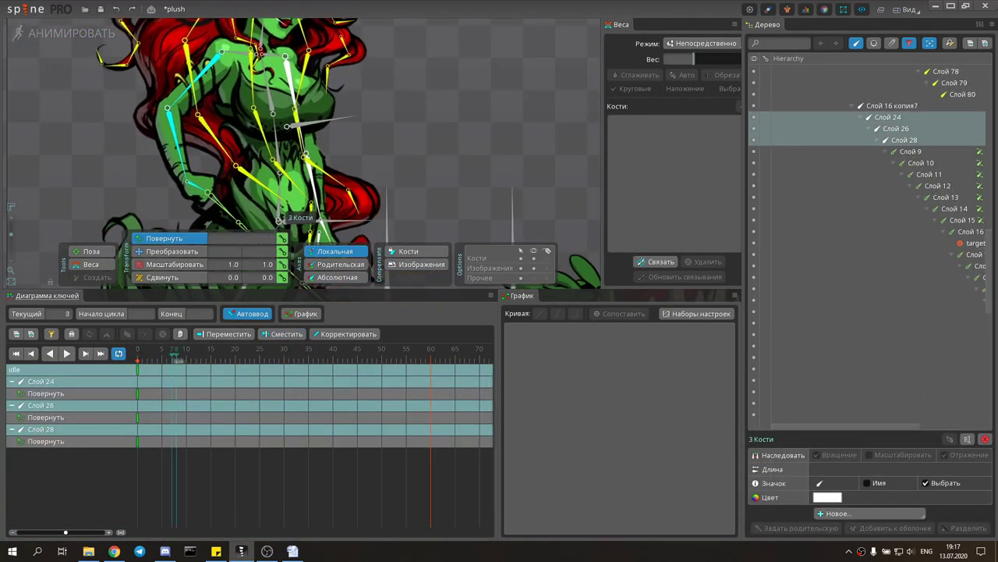
# Copy the Слой 24, 26 and 28 frame 0 rotation keys to frame 60 and play the loop.
pyautogui.click(284, 355)
pyautogui.hotkey('ctrl', 'c')
pyautogui.hotkey('ctrl', 'v')
pyautogui.scroll(-3, 281, 221)
pyautogui.press('space')
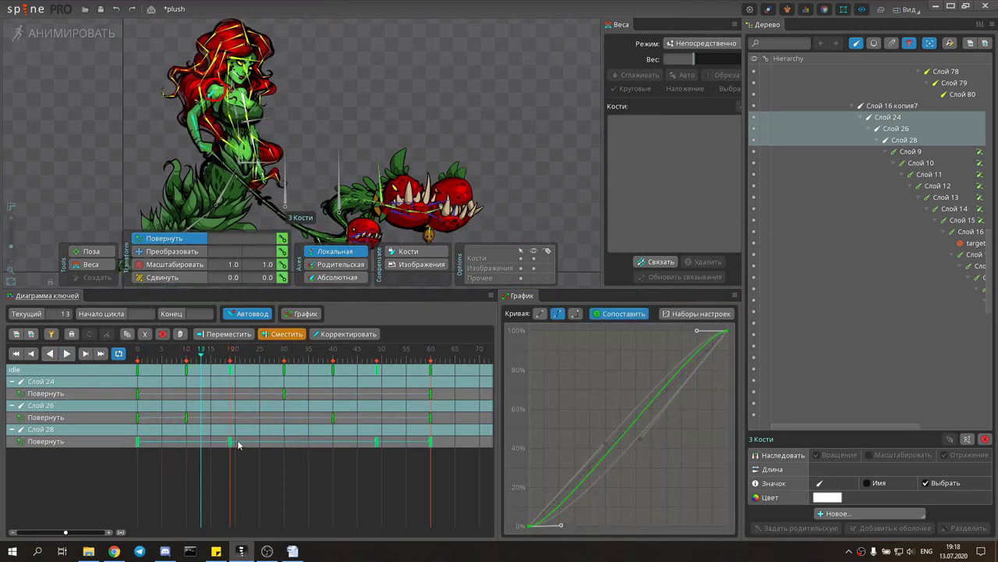
pyautogui.click(372, 123)
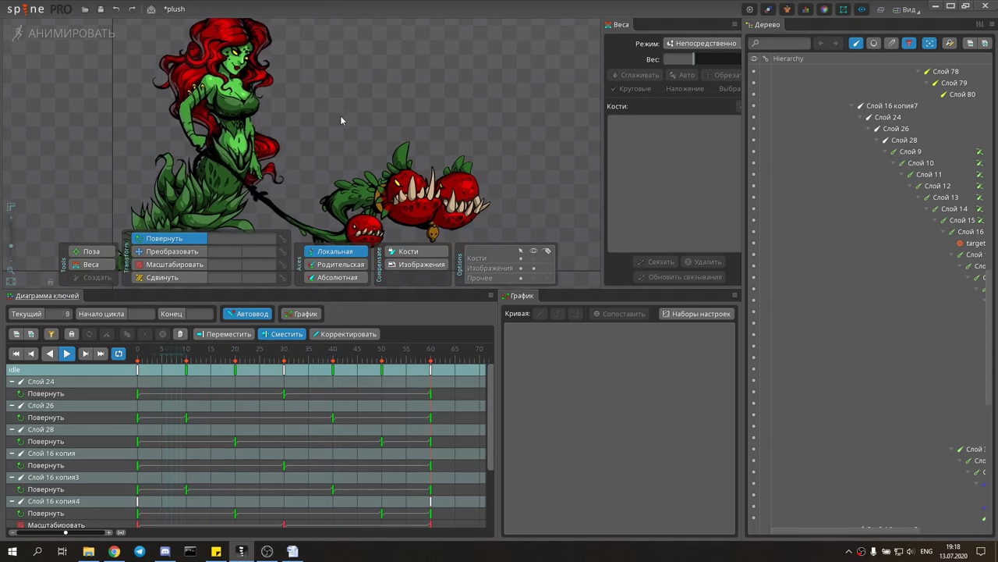
pyautogui.scroll(2, 320, 91)
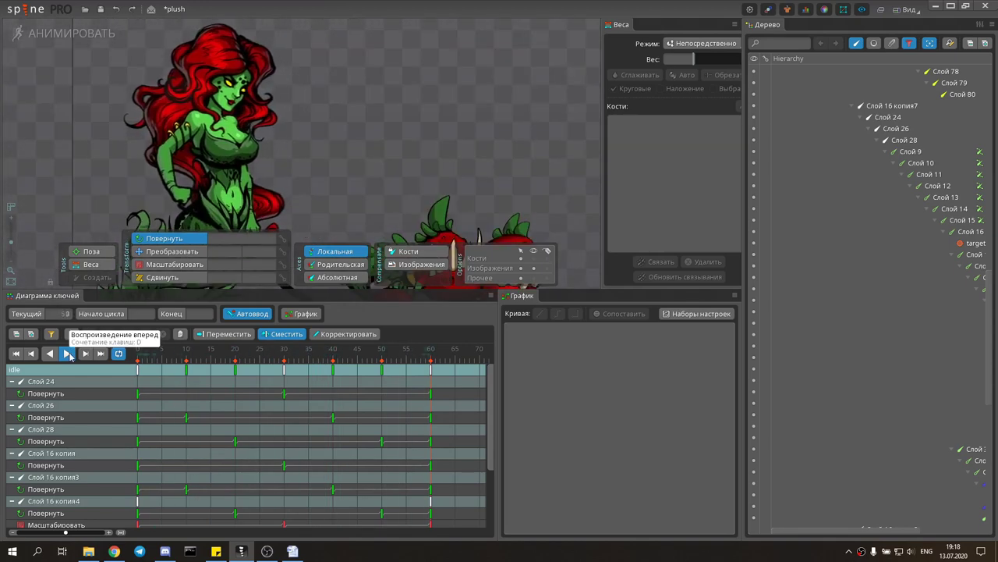
pyautogui.scroll(2, 178, 42)
# Key and offset rotation for the Слой 30, 22 and 25 vine bones, then preview idle.
pyautogui.click(179, 42)
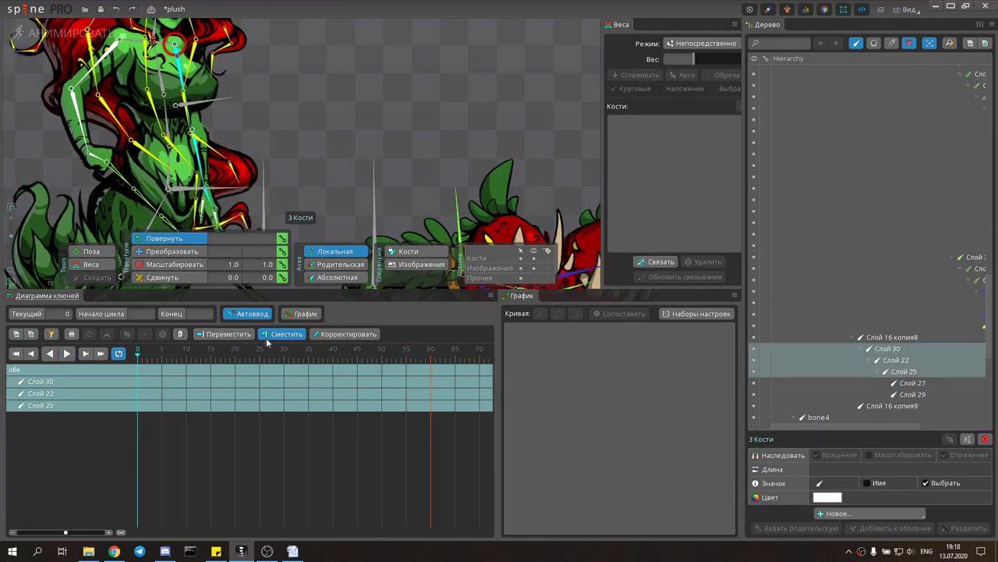
pyautogui.moveTo(134, 366); pyautogui.dragTo(404, 366)
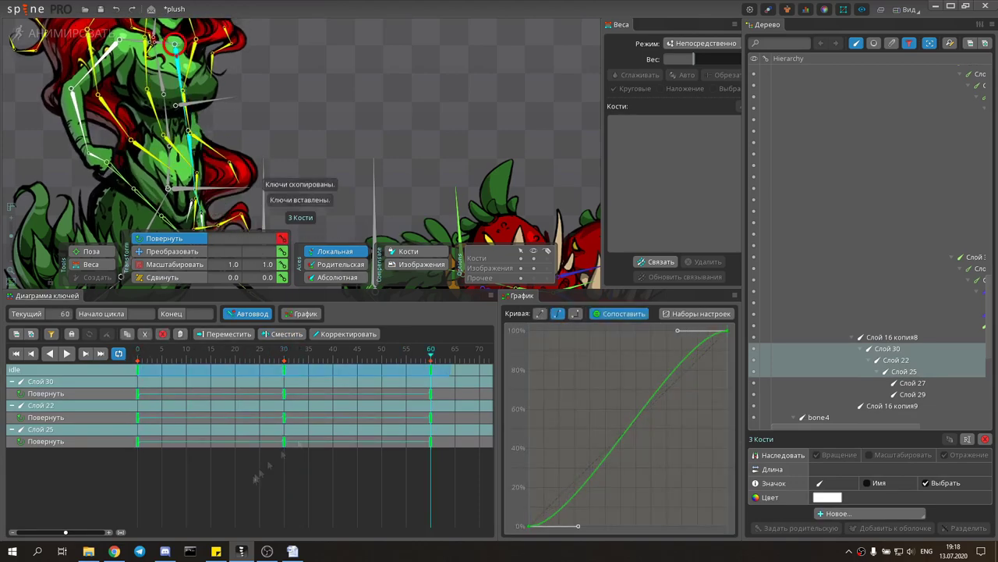
pyautogui.scroll(-3, 364, 133)
pyautogui.click(364, 133)
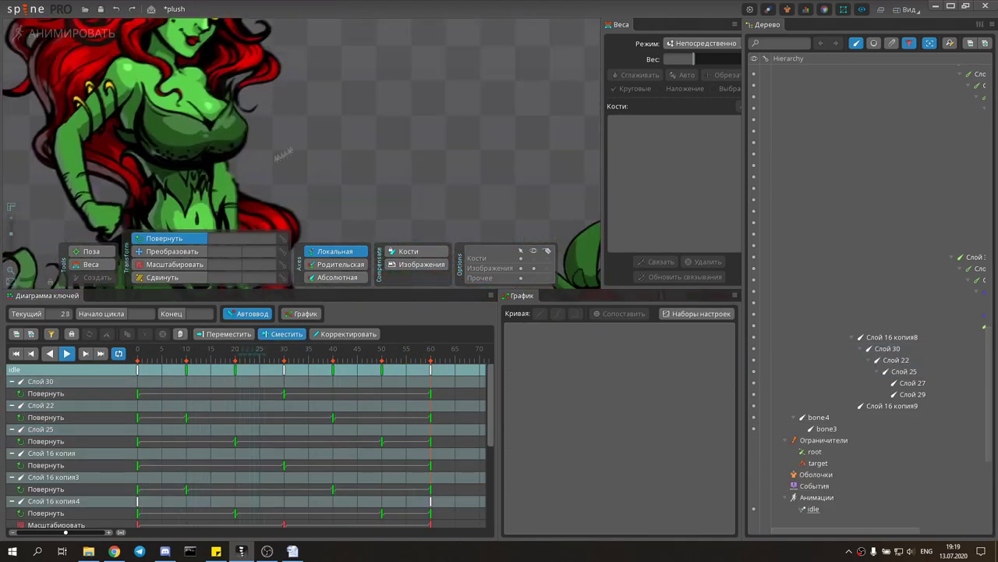
pyautogui.scroll(3, 364, 133)
pyautogui.click(887, 348)
pyautogui.keyDown('ctrl'); pyautogui.click(904, 372); pyautogui.keyUp('ctrl')
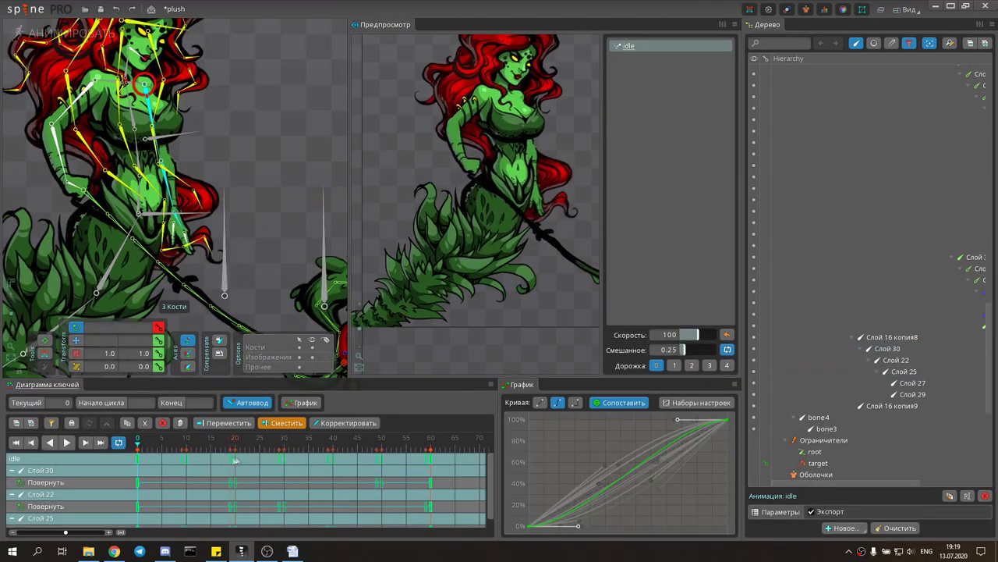
# Save the project and create a new animation named 'hairs'.
pyautogui.hotkey('ctrl', 's')
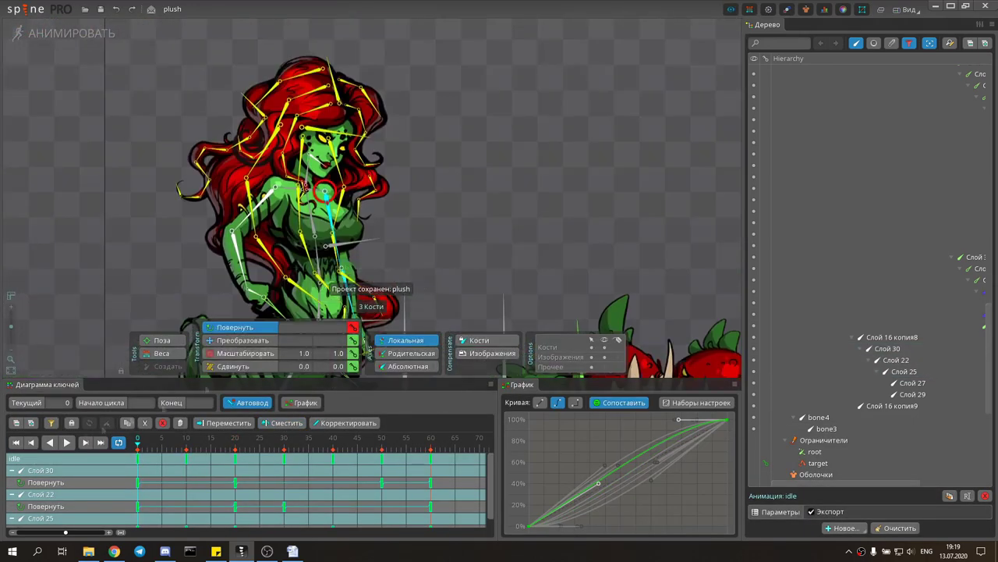
pyautogui.click(817, 258)
pyautogui.click(881, 527)
pyautogui.click(870, 498)
pyautogui.write('hairs')
pyautogui.press('Return')
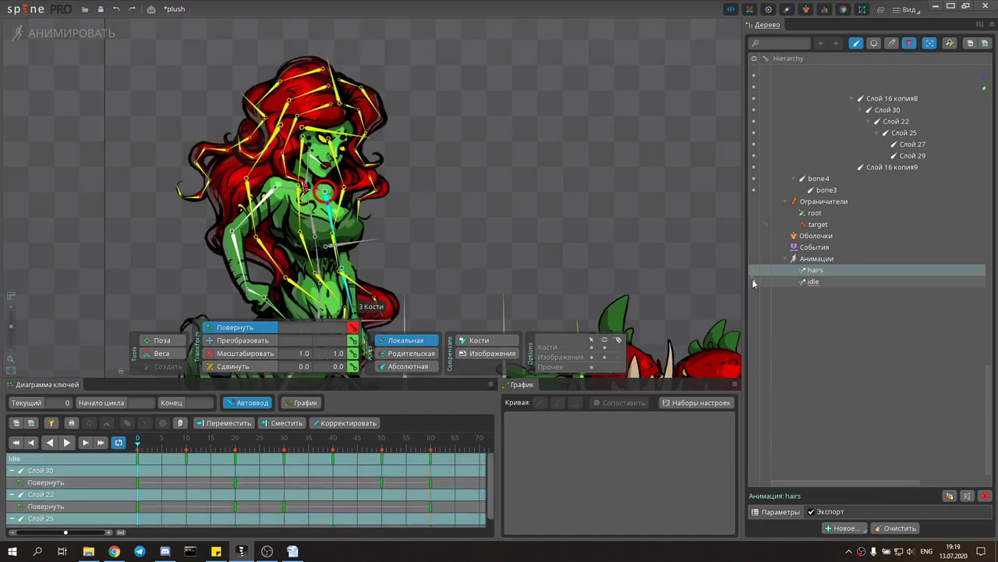
# Recolour the Слой 72 hair bone chain and its children orange.
pyautogui.scroll(2, 295, 86)
pyautogui.doubleClick(297, 86)
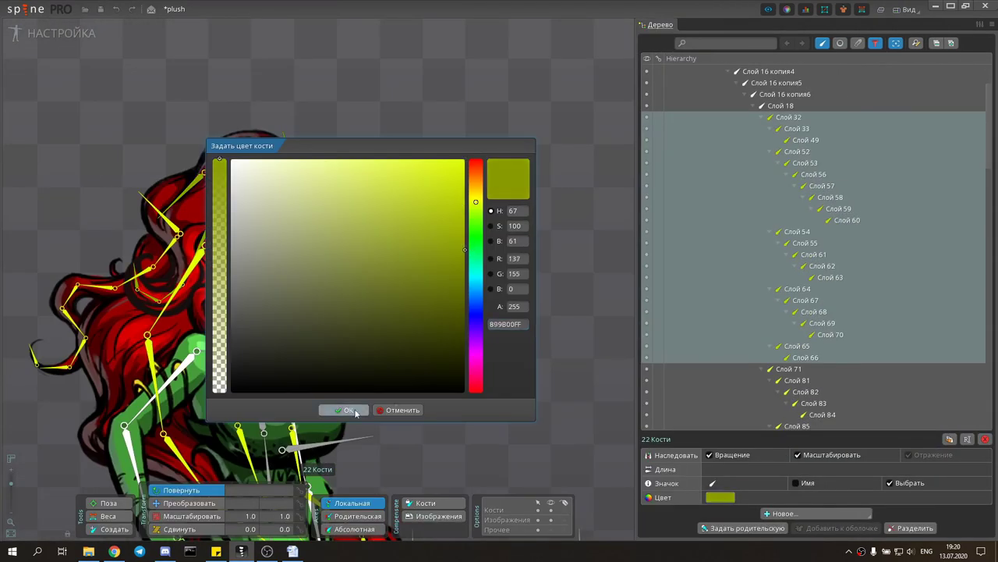
pyautogui.click(350, 410)
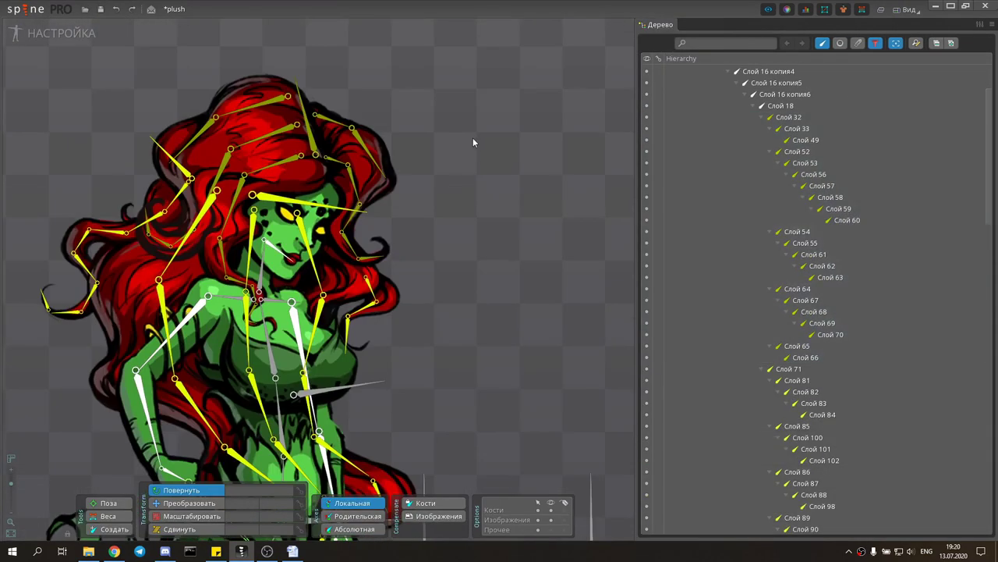
pyautogui.scroll(2, 473, 138)
pyautogui.doubleClick(215, 180)
pyautogui.click(721, 497)
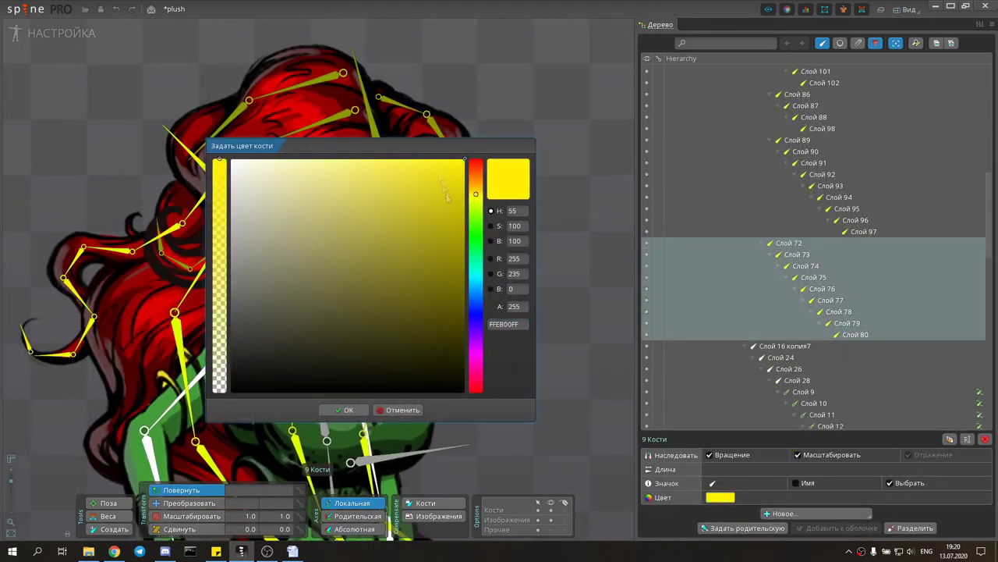
pyautogui.moveTo(475, 257); pyautogui.dragTo(475, 237)
pyautogui.click(346, 408)
pyautogui.scroll(-1, 312, 312)
pyautogui.click(294, 358)
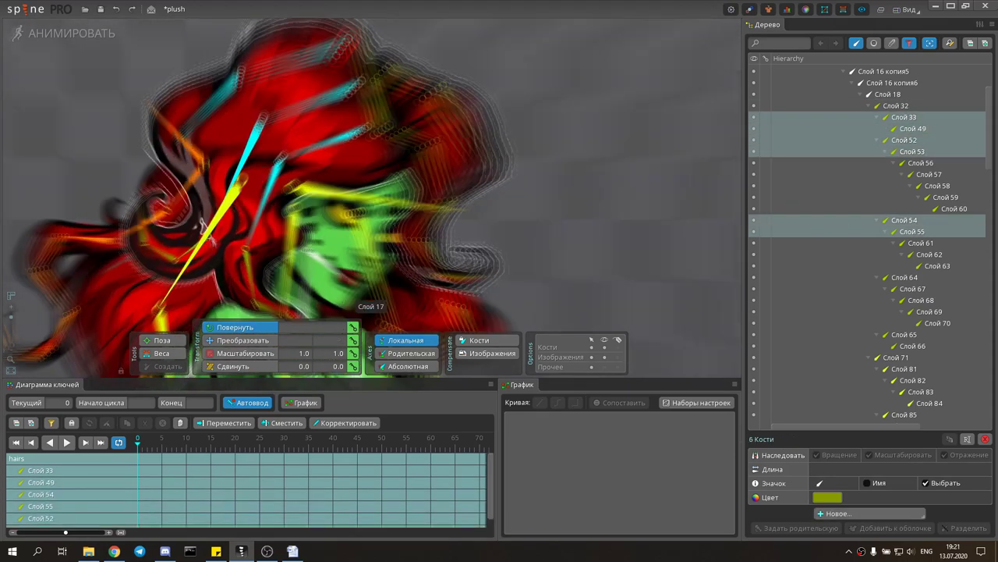
# Key rotation on the back-hair strand bones (Слой 62, 66, 67, 68) under root Слой 71.
pyautogui.press('k')
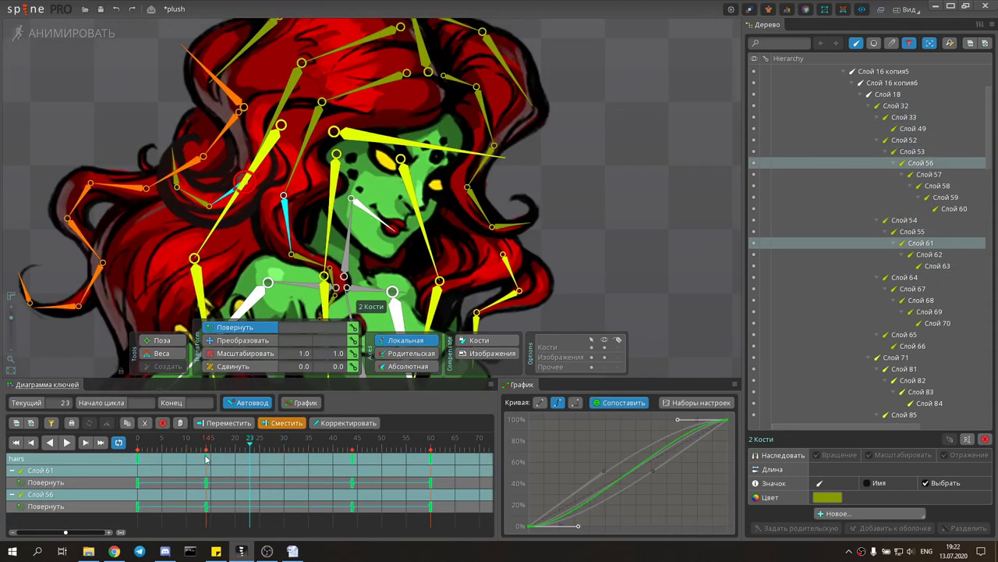
pyautogui.click(206, 204)
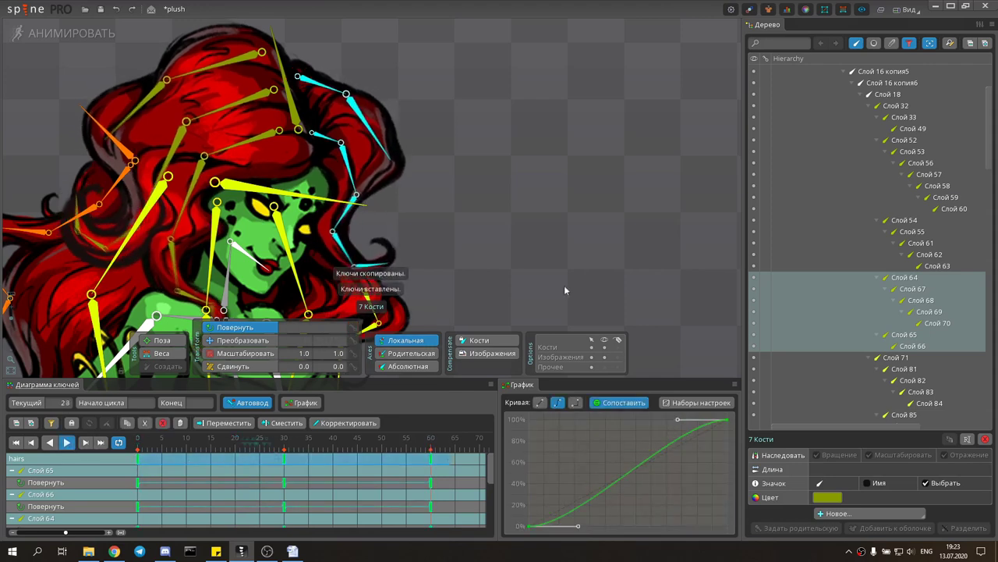
pyautogui.keyDown('ctrl'); pyautogui.click(341, 142); pyautogui.keyUp('ctrl')
pyautogui.click(357, 195)
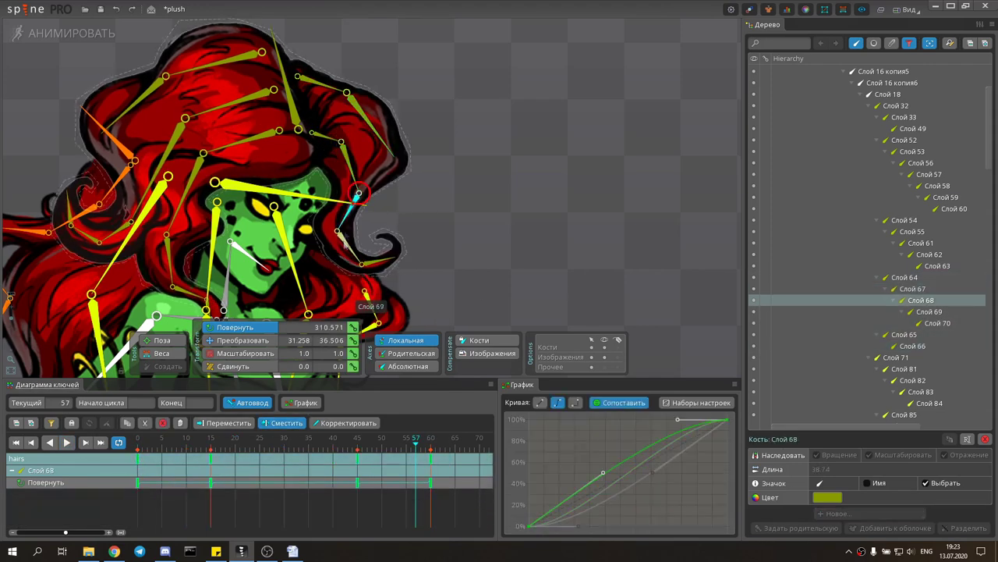
pyautogui.click(477, 221)
pyautogui.scroll(-4, 492, 242)
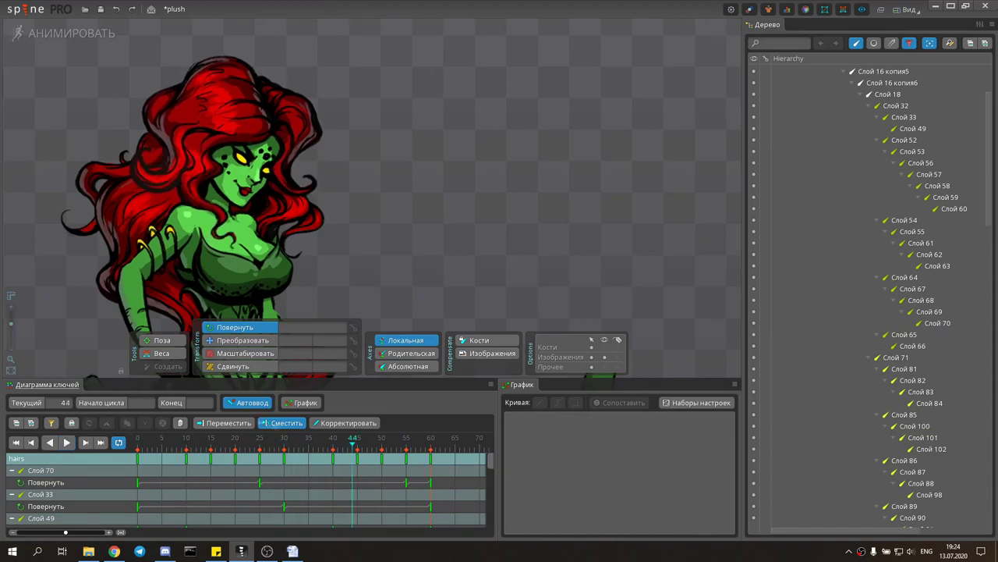
pyautogui.click(287, 276)
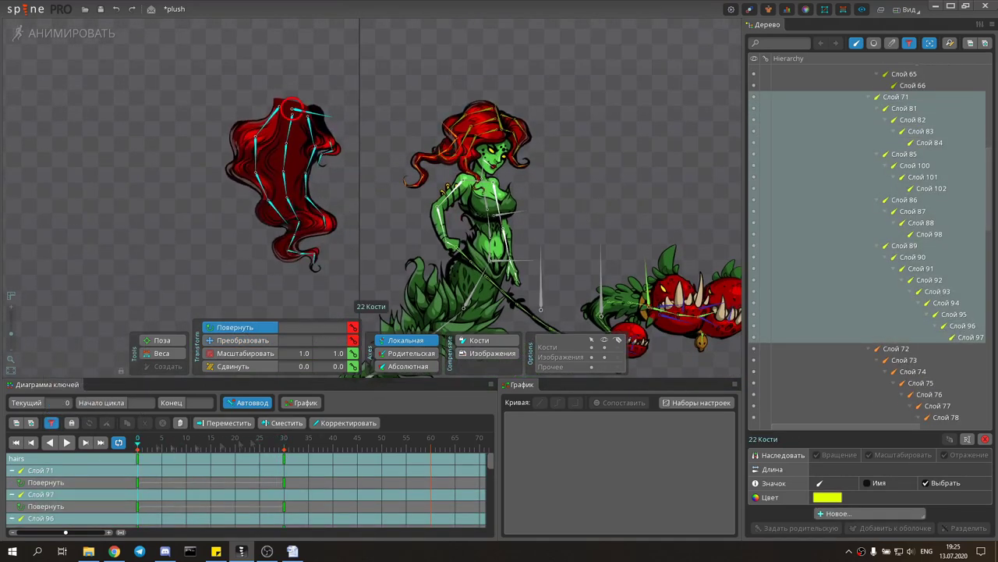
# Filter the dopesheet to rotation keys and select root Слой 71 plus three strand bones.
pyautogui.click(51, 422)
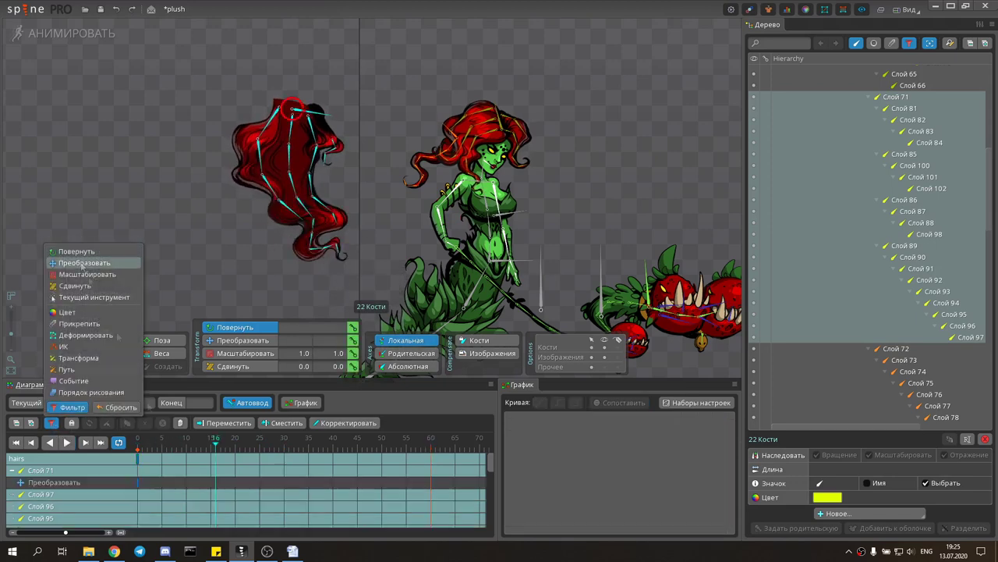
pyautogui.click(82, 263)
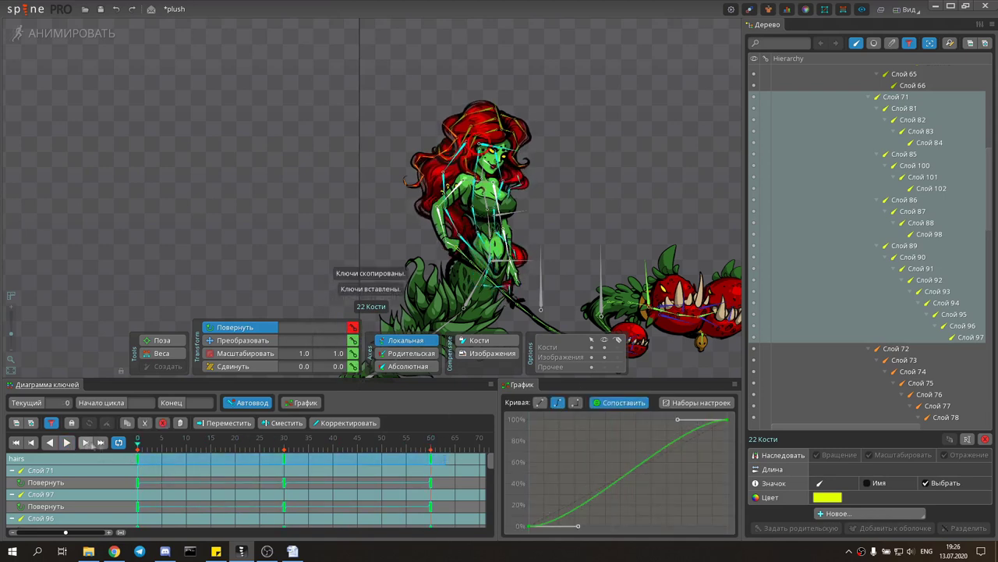
pyautogui.click(895, 96)
pyautogui.scroll(5, 312, 164)
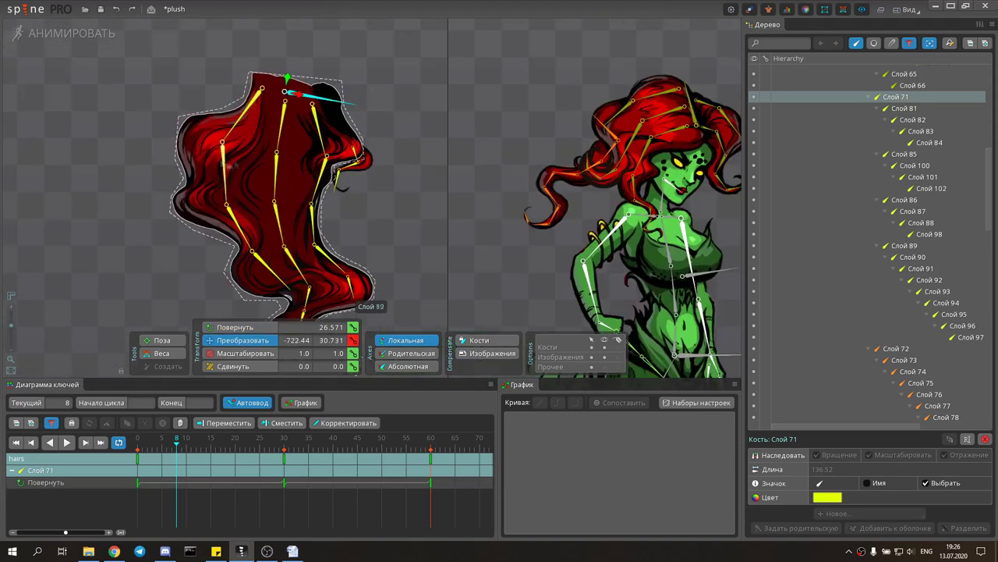
pyautogui.click(226, 166)
pyautogui.keyDown('ctrl'); pyautogui.click(277, 179); pyautogui.keyUp('ctrl')
pyautogui.keyDown('ctrl'); pyautogui.click(328, 175); pyautogui.keyUp('ctrl')
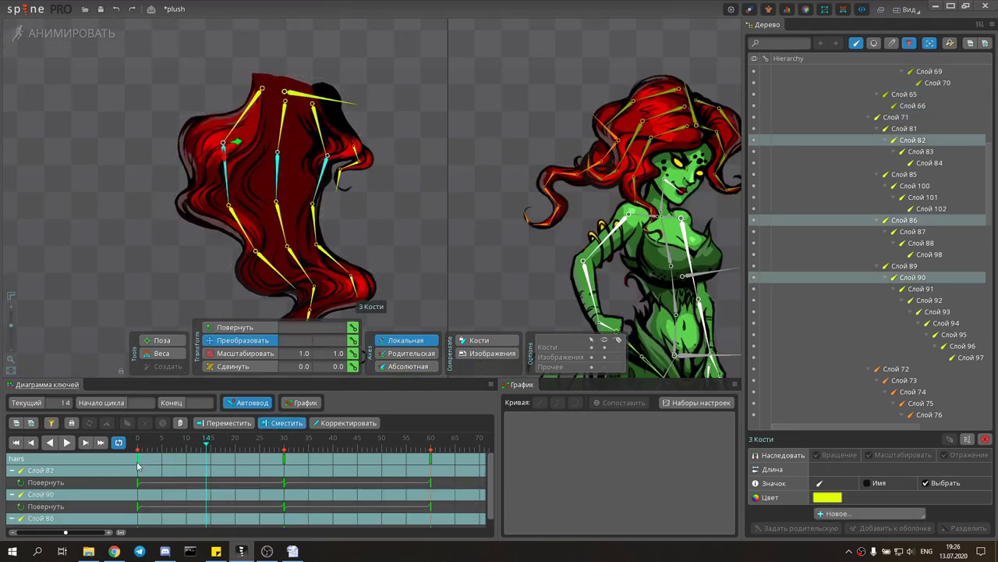
# Rotate strand bones Слой 93, 94 and 97 mid-animation and play the hair sway.
pyautogui.scroll(5, 344, 203)
pyautogui.click(390, 220)
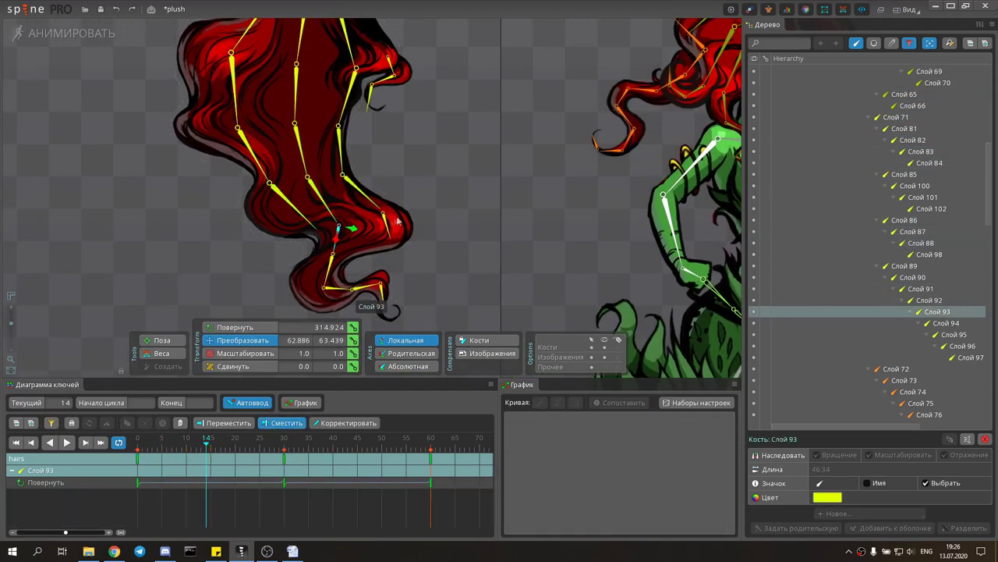
pyautogui.click(330, 267)
pyautogui.click(375, 295)
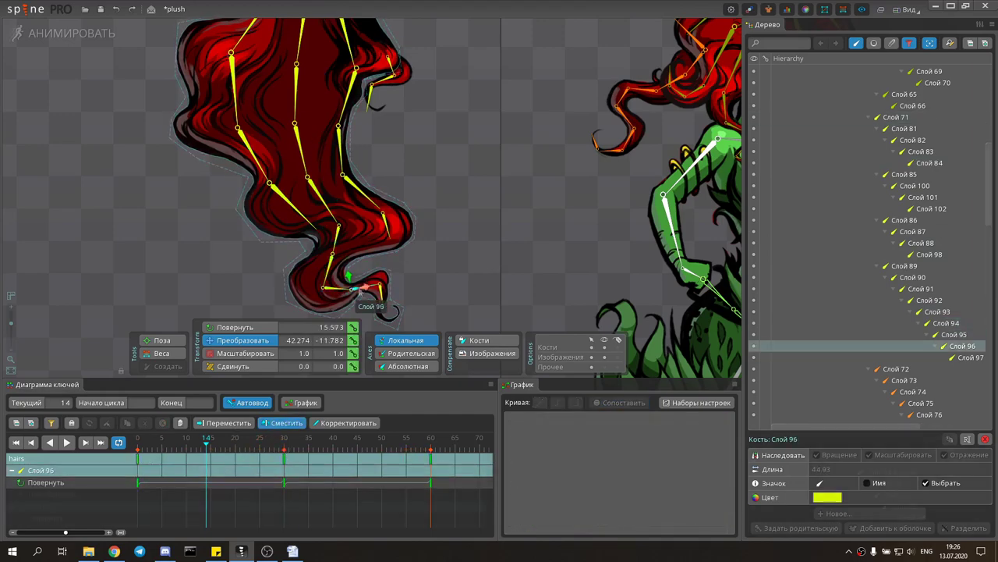
pyautogui.click(67, 441)
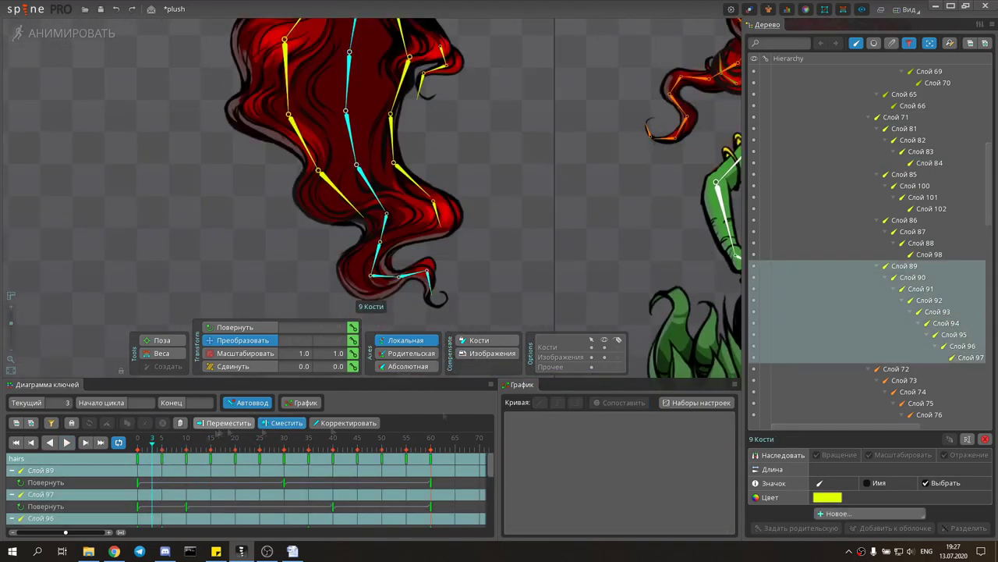
pyautogui.click(139, 463)
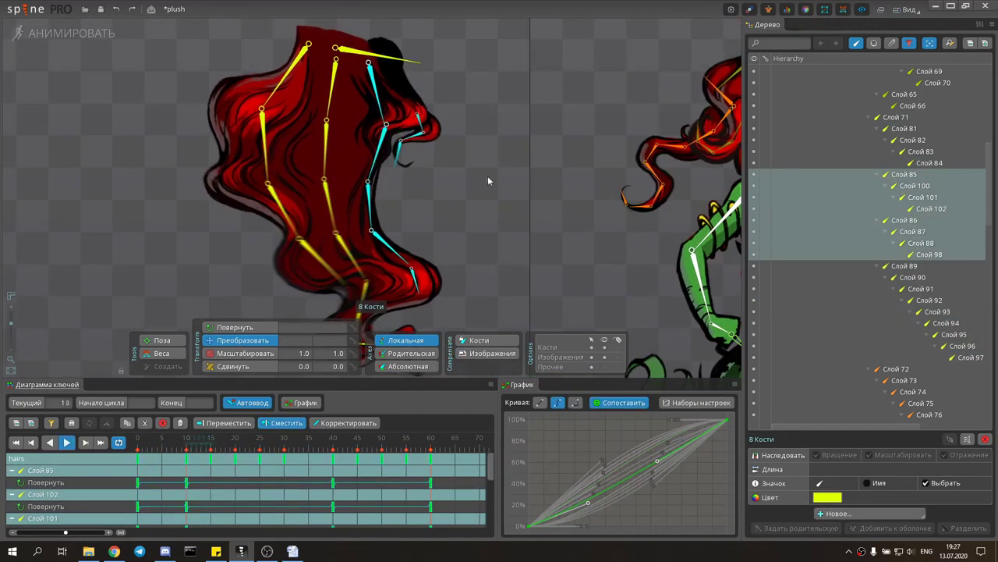
pyautogui.click(473, 86)
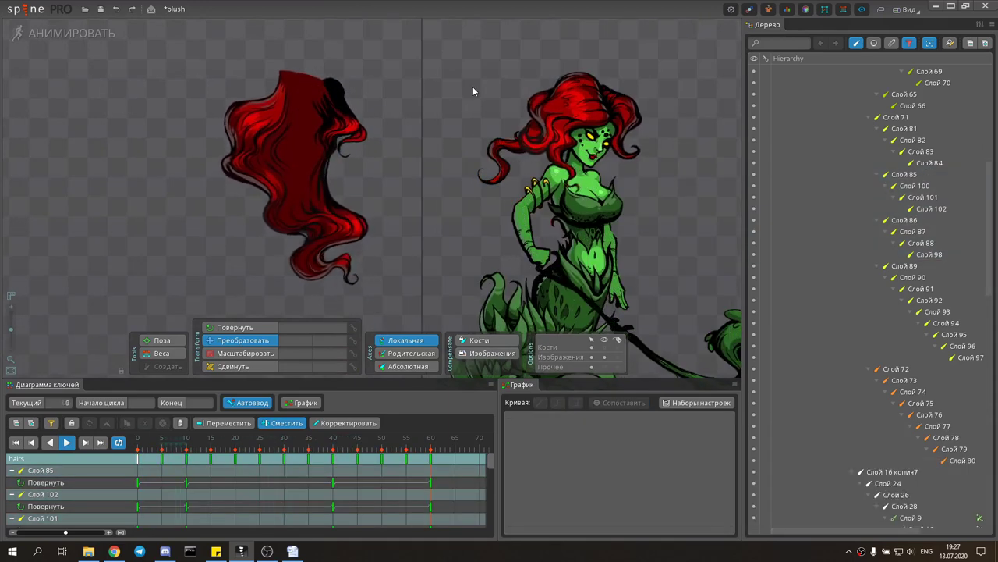
# Adjust strand Слой 101 and root Слой 71, reframe the character, and open the hairs preview.
pyautogui.scroll(3, 359, 86)
pyautogui.click(357, 168)
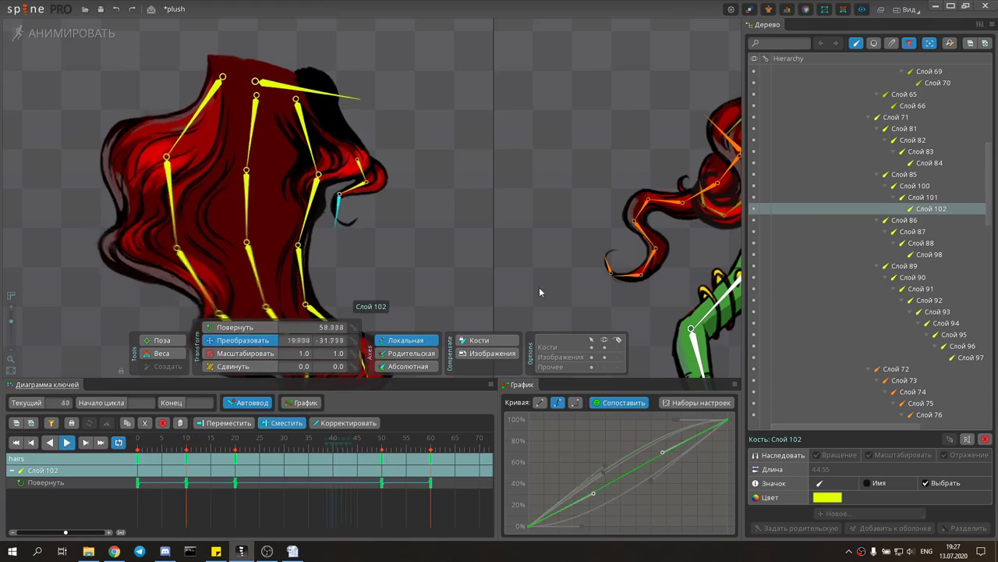
pyautogui.scroll(-3, 468, 203)
pyautogui.click(453, 186)
pyautogui.click(896, 117)
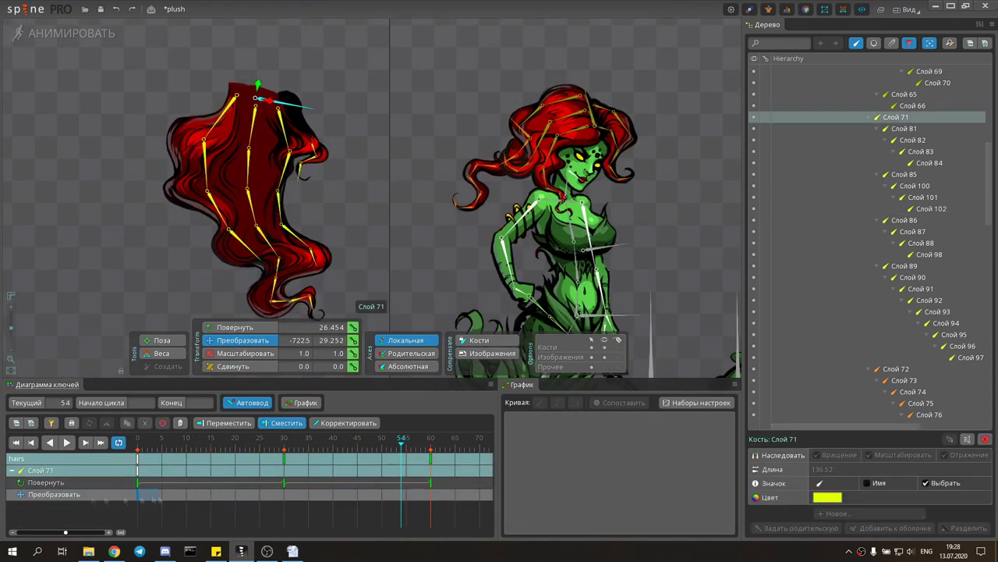
pyautogui.scroll(3, 546, 219)
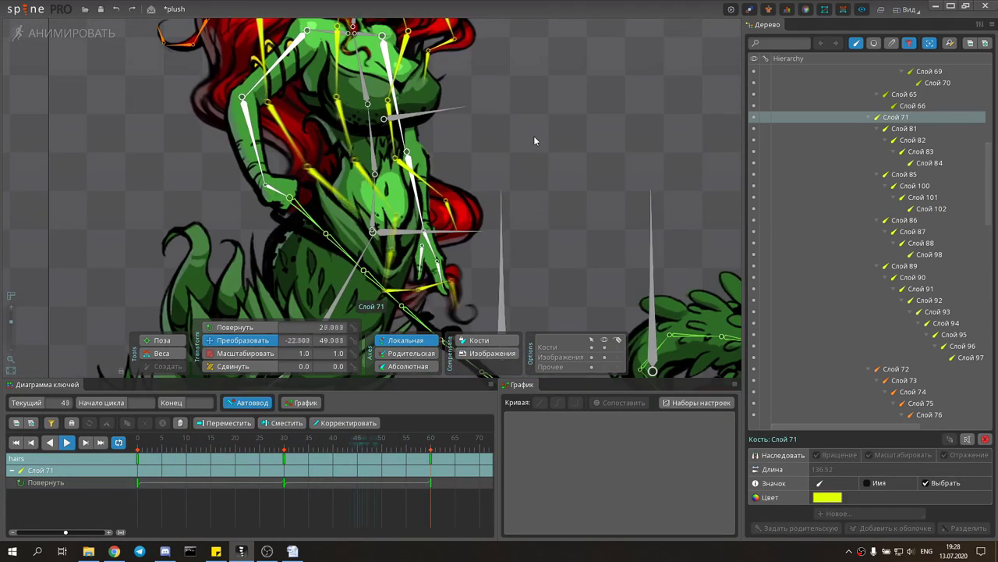
pyautogui.scroll(-3, 517, 186)
pyautogui.click(468, 144)
pyautogui.moveTo(72, 177); pyautogui.dragTo(371, 226)
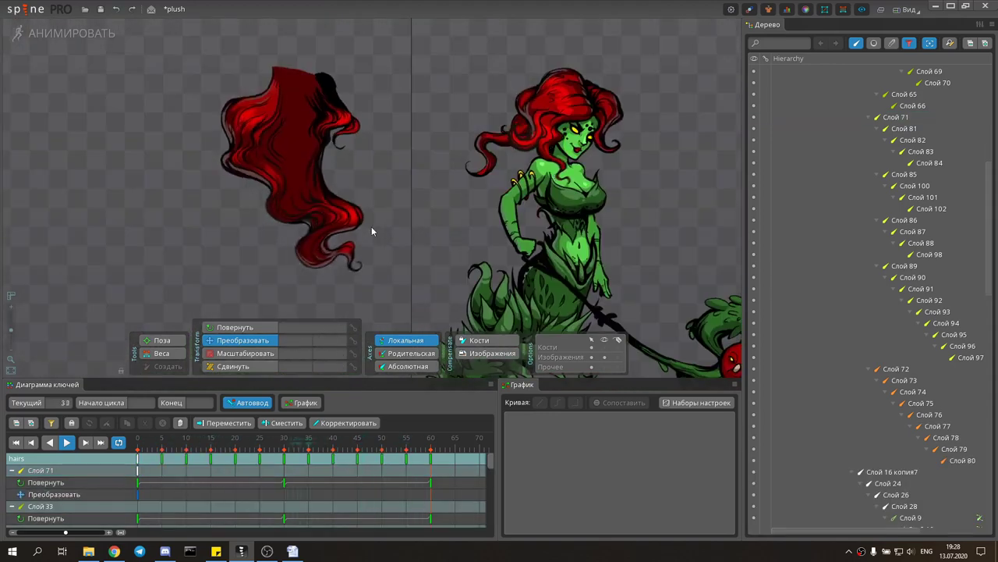
pyautogui.scroll(3, 652, 188)
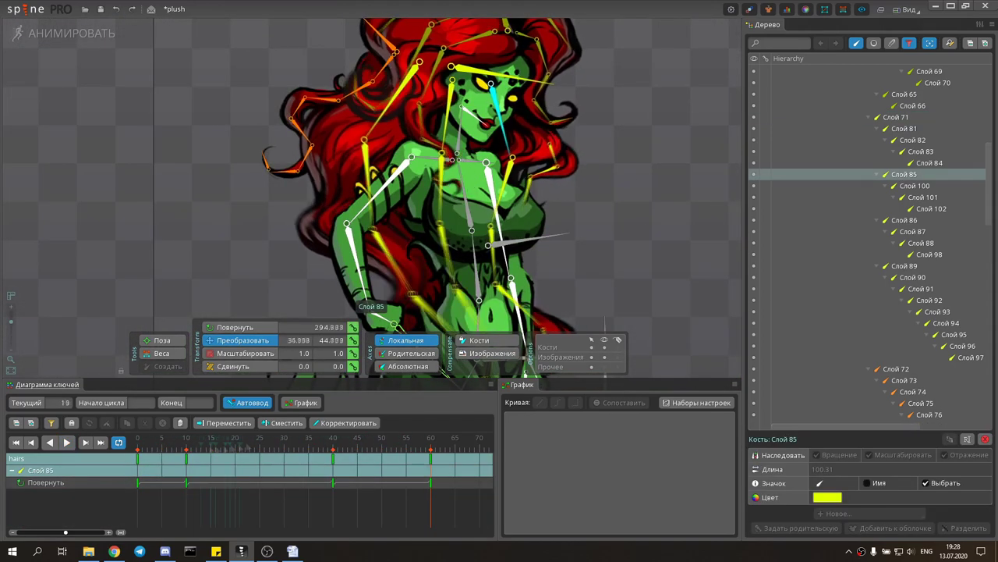
pyautogui.click(639, 50)
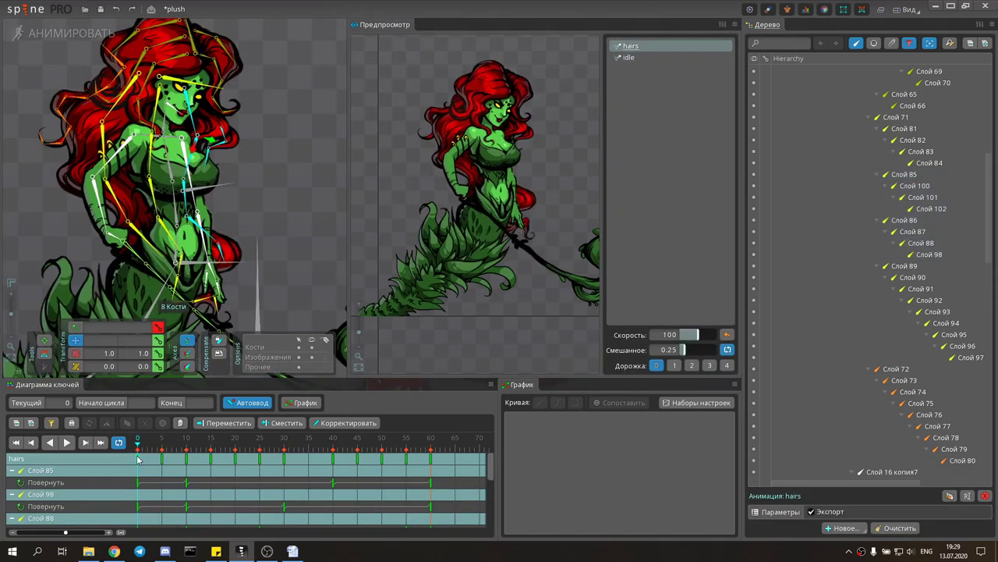
# Stagger the hair bones' rotation keys across frames using Сместить offset mode.
pyautogui.moveTo(137, 459); pyautogui.dragTo(238, 461)
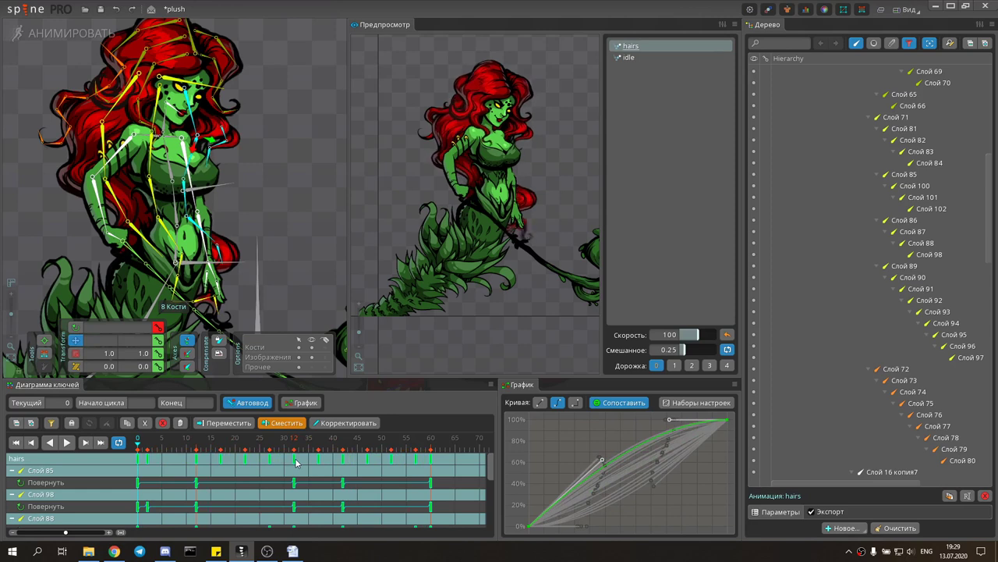
pyautogui.moveTo(381, 466)
pyautogui.mouseDown()
pyautogui.moveTo(140, 458)
pyautogui.moveTo(207, 458)
pyautogui.mouseUp()
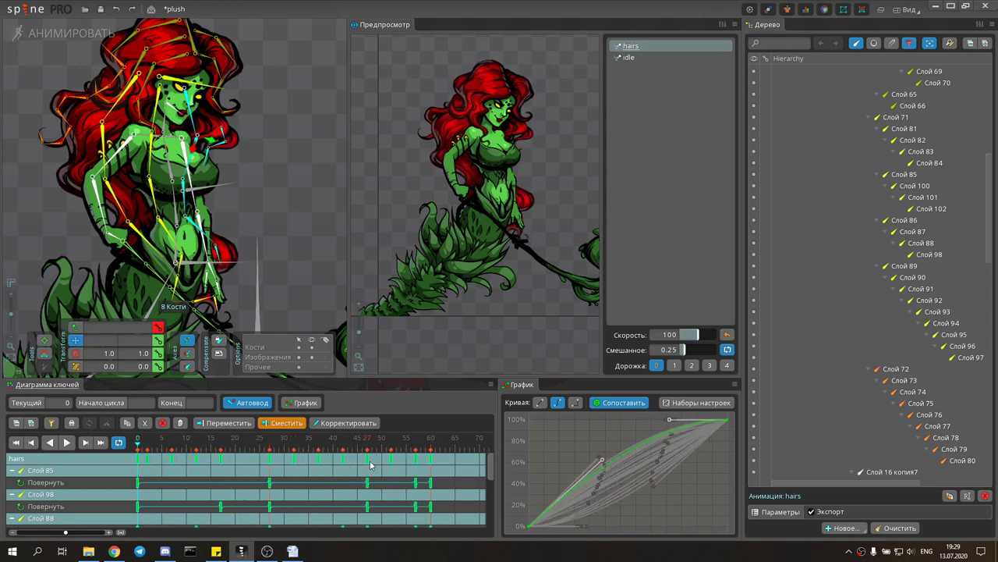
pyautogui.moveTo(172, 457); pyautogui.dragTo(237, 456)
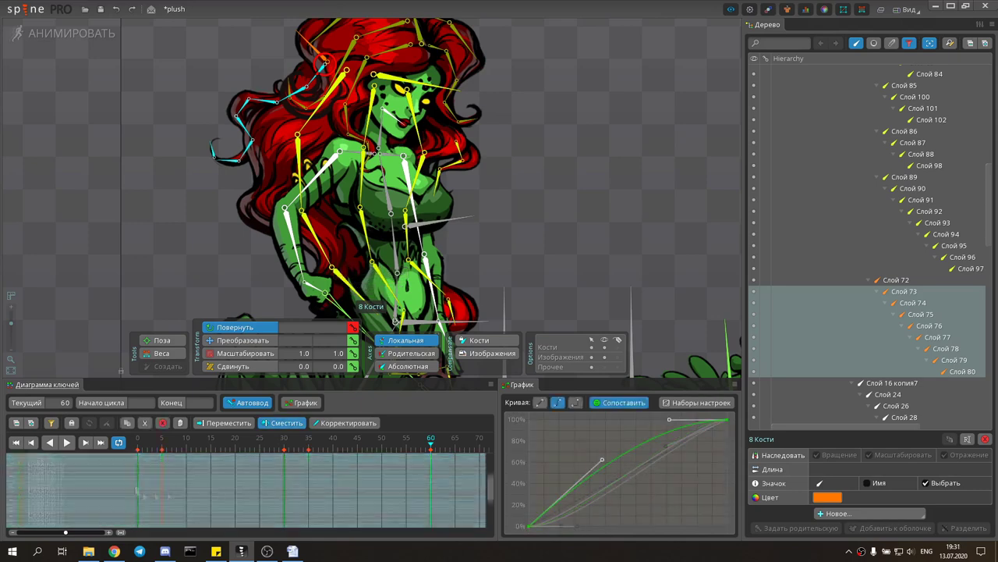
pyautogui.click(282, 423)
pyautogui.moveTo(234, 487); pyautogui.dragTo(260, 488)
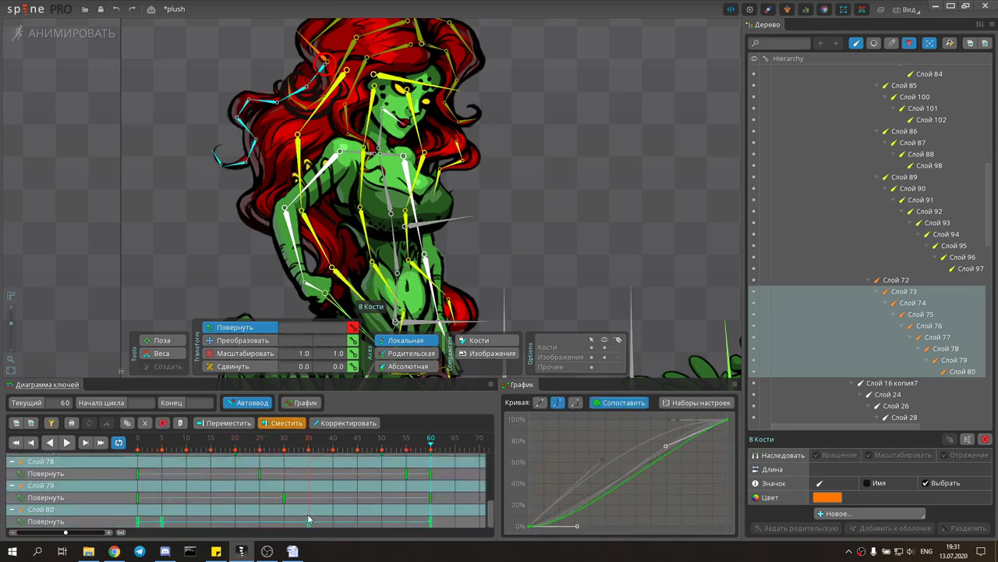
# Play the staggered hairs animation, copy its keys, and switch back to idle.
pyautogui.press('space')
pyautogui.click(569, 136)
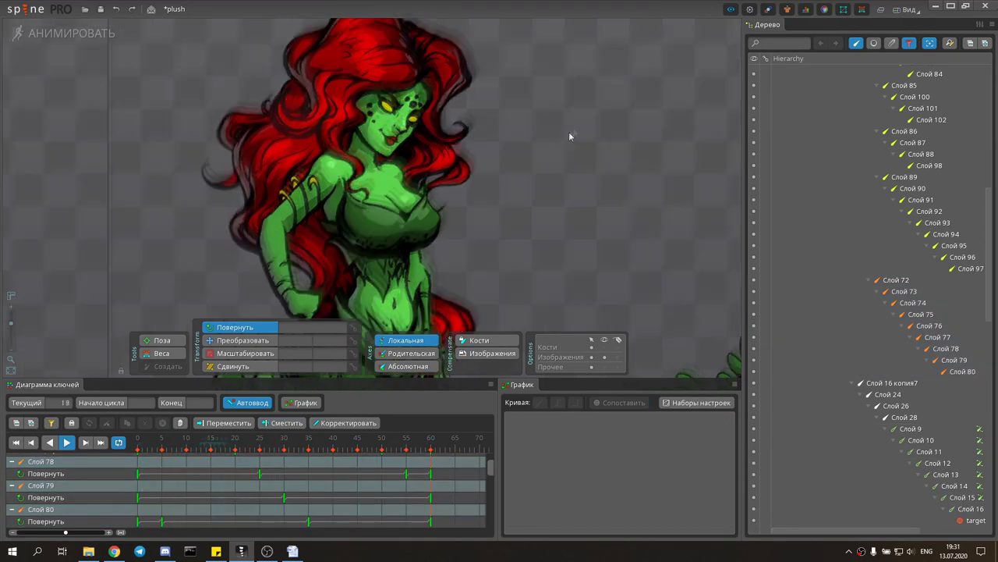
pyautogui.scroll(-3, 382, 190)
pyautogui.hotkey('ctrl', 'c')
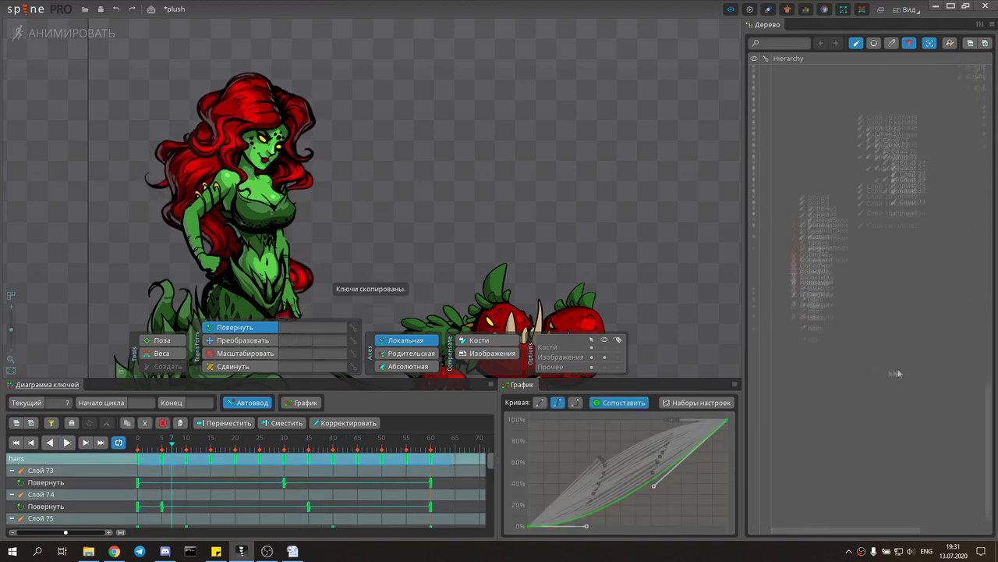
pyautogui.click(813, 285)
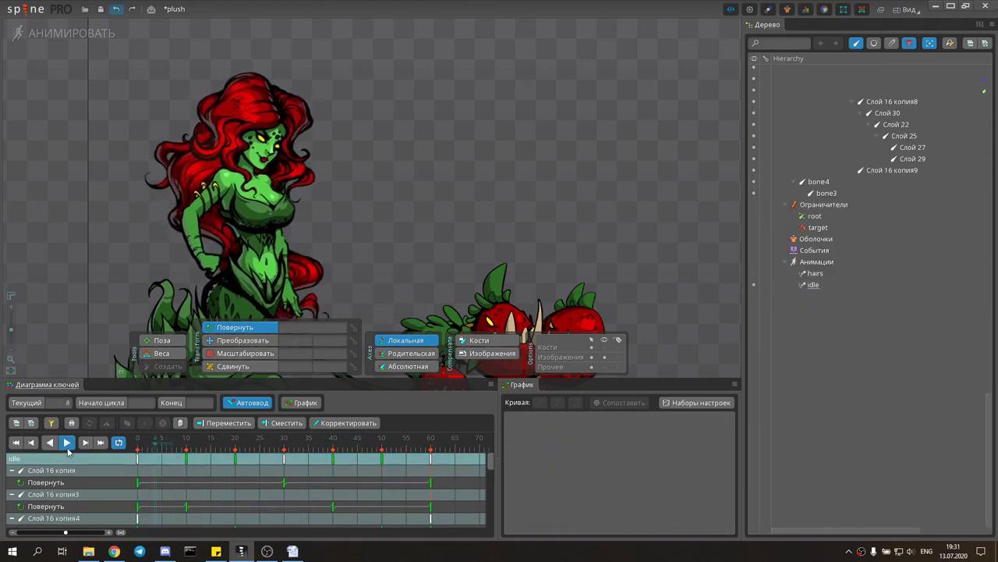
# Review the idle torso motion of Слой 16 копия5 around frames 29–30, then save.
pyautogui.click(66, 442)
pyautogui.click(258, 224)
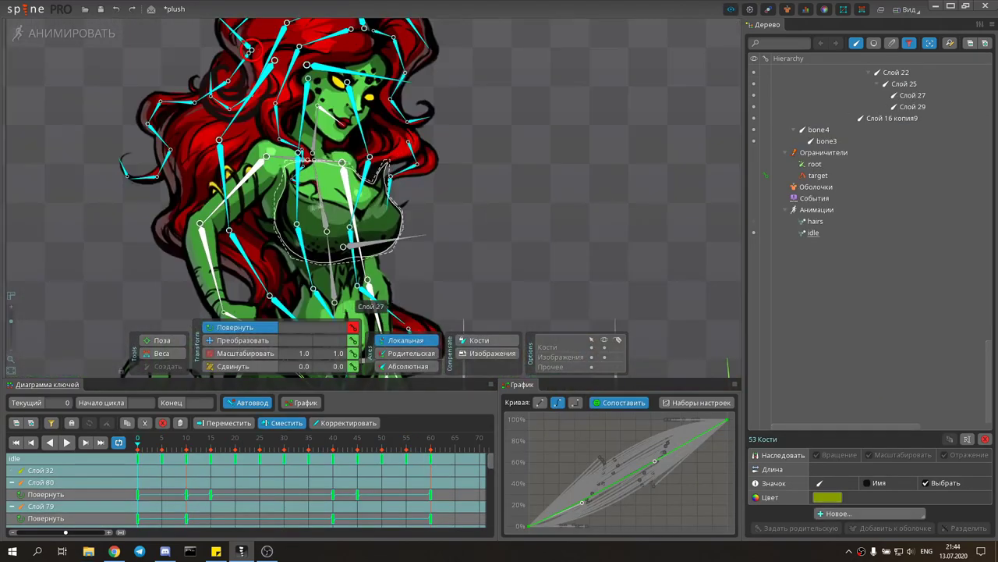
pyautogui.moveTo(283, 439); pyautogui.dragTo(282, 441)
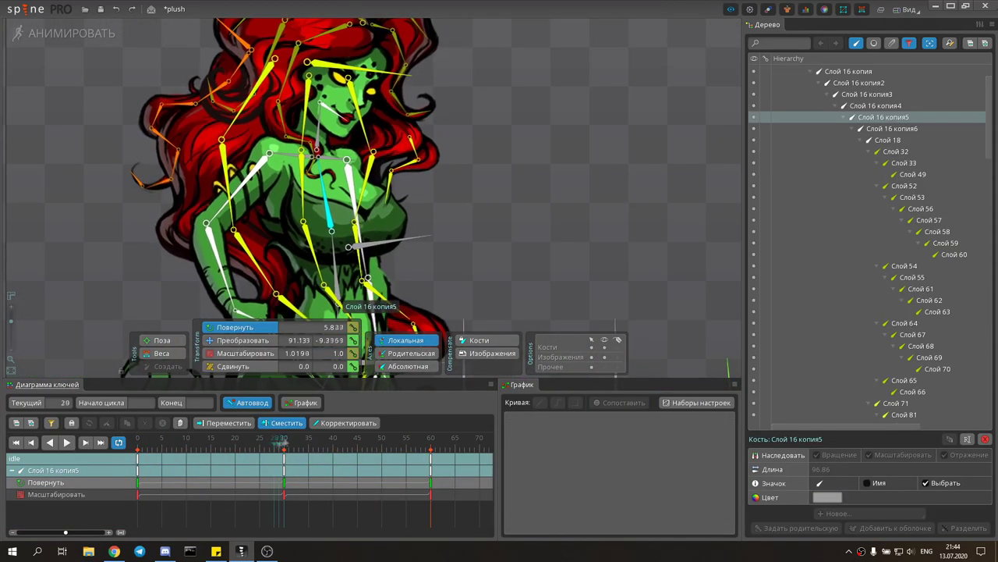
pyautogui.click(284, 441)
pyautogui.press('space')
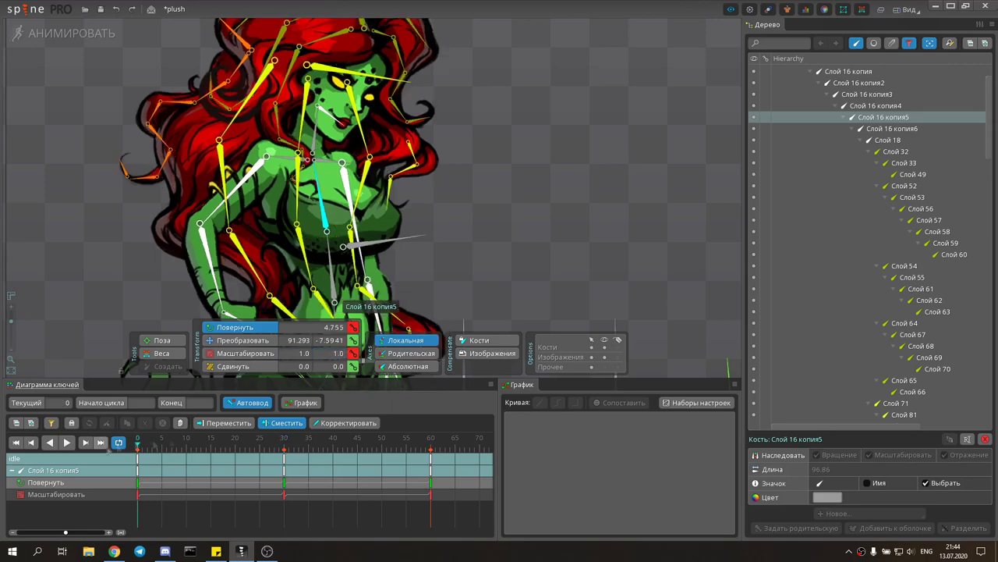
pyautogui.scroll(-2, 573, 248)
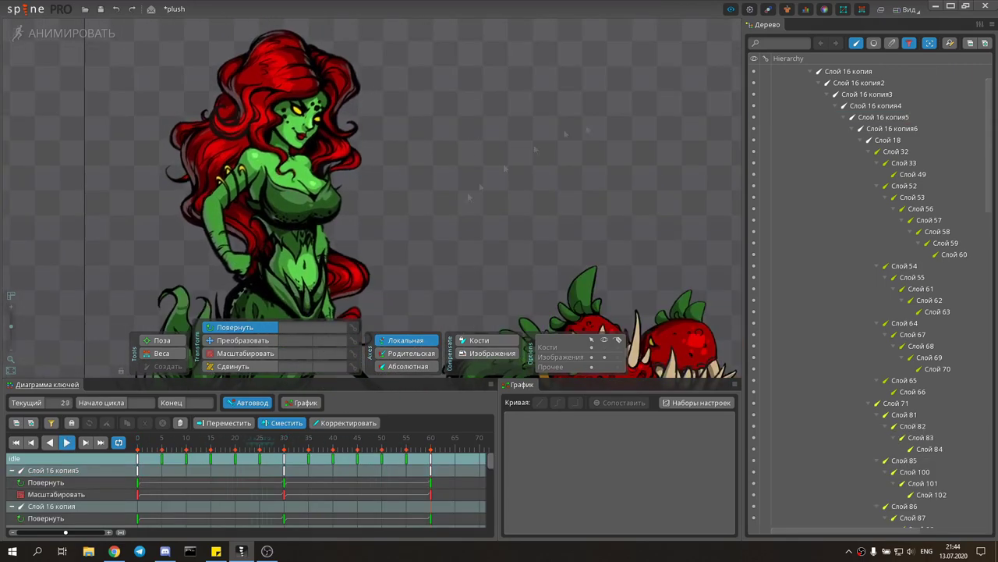
pyautogui.hotkey('ctrl', 's')
pyautogui.scroll(-10, 813, 329)
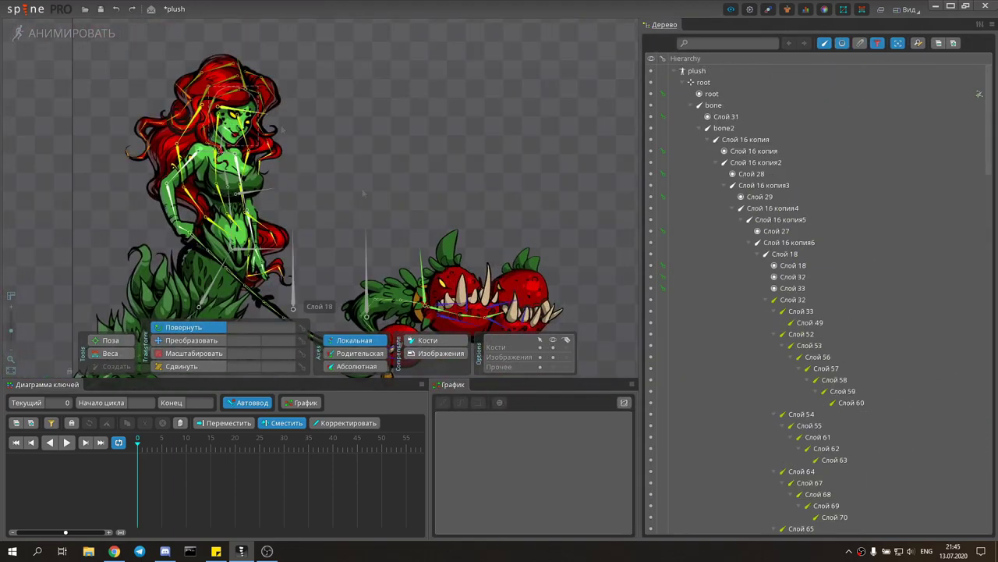
# Key the Слой 32 and Слой 33 eye attachments on bone Слой 18 for the blink.
pyautogui.click(785, 287)
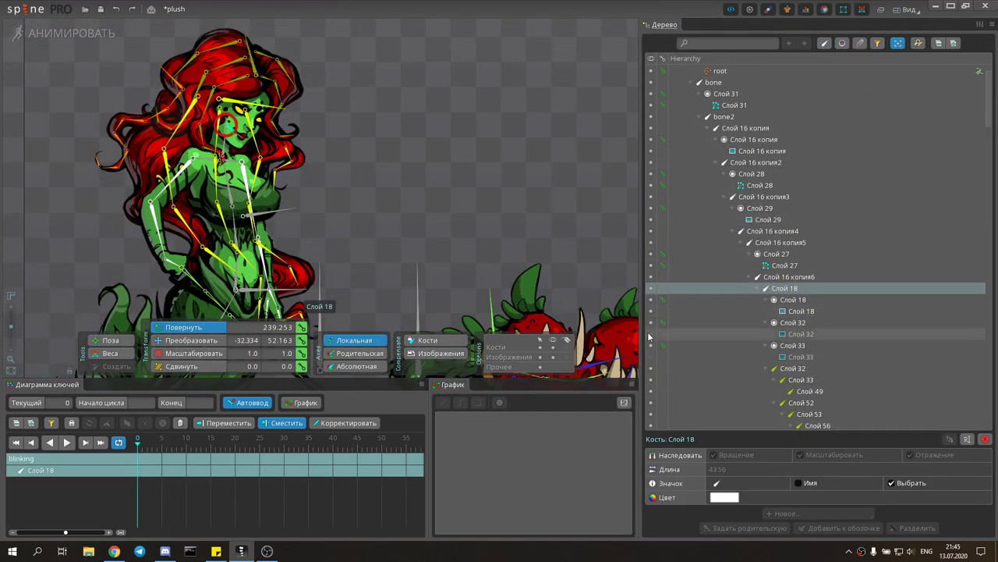
pyautogui.click(801, 333)
pyautogui.click(801, 357)
pyautogui.click(153, 446)
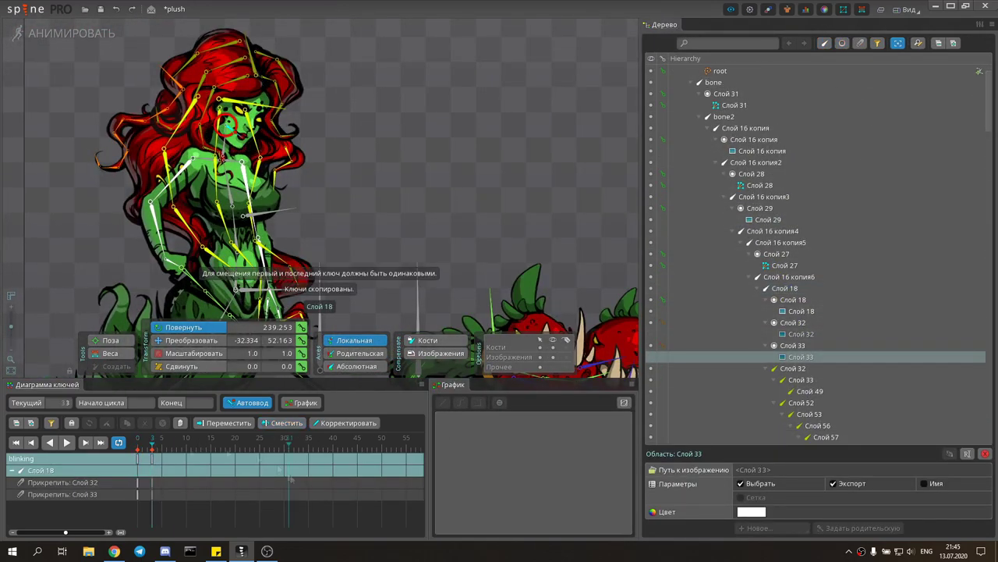
# Copy the blink keys and repeat them later around frames 100–109.
pyautogui.click(68, 442)
pyautogui.click(232, 440)
pyautogui.hotkey('ctrl', 'c')
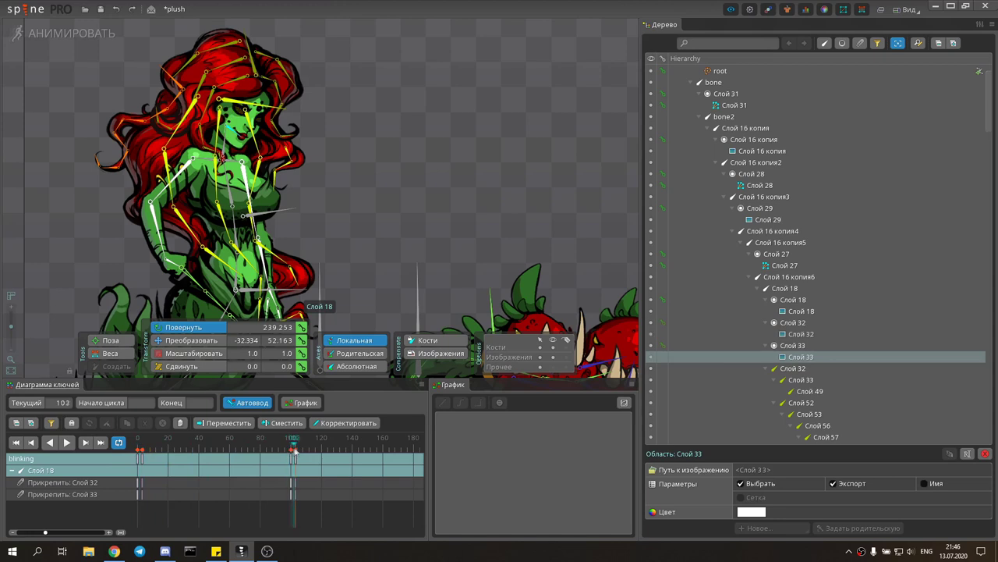
pyautogui.click(304, 448)
pyautogui.hotkey('ctrl', 'c')
pyautogui.scroll(3, 415, 443)
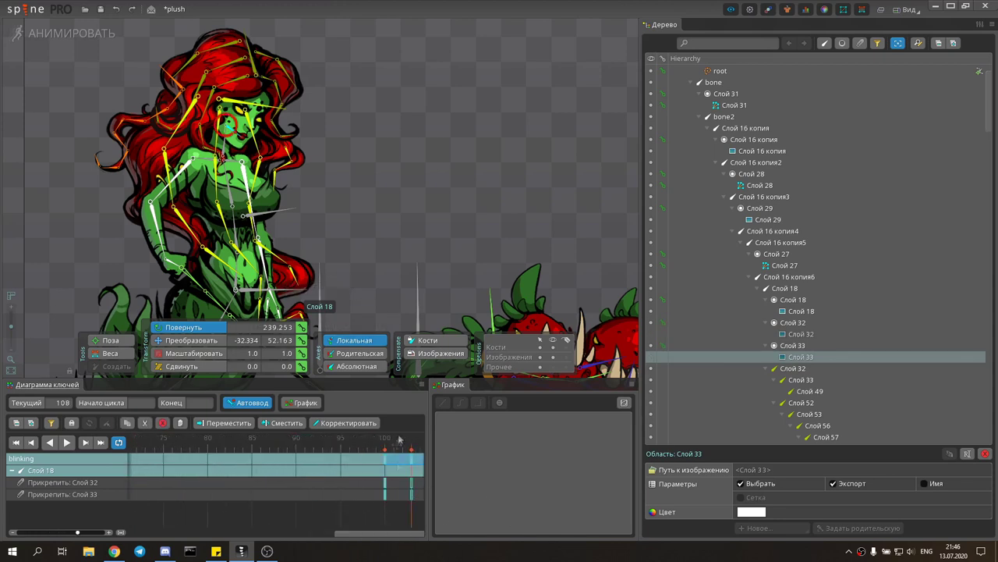
pyautogui.scroll(-2, 400, 441)
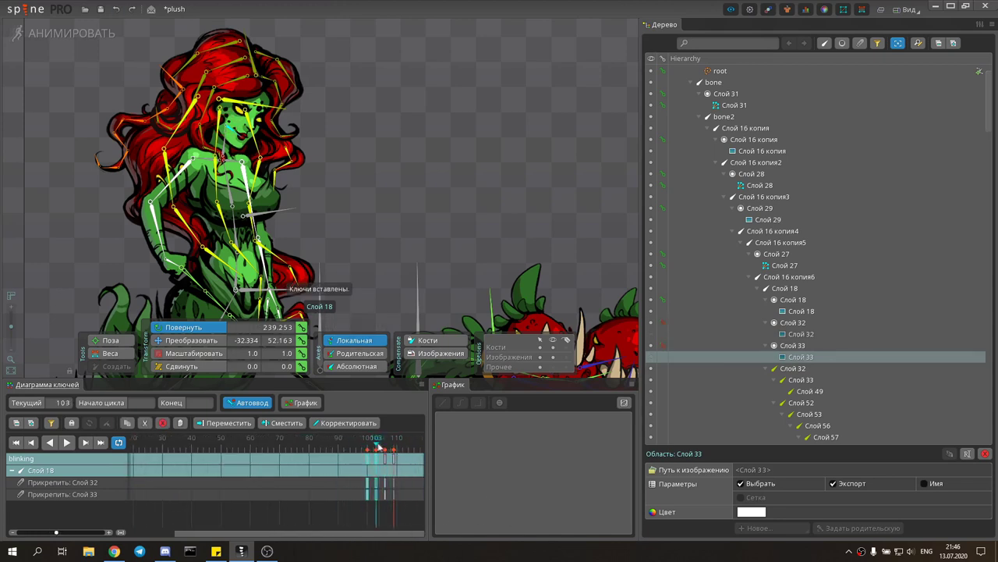
pyautogui.click(395, 450)
pyautogui.hotkey('ctrl', 'c')
pyautogui.scroll(-3, 393, 450)
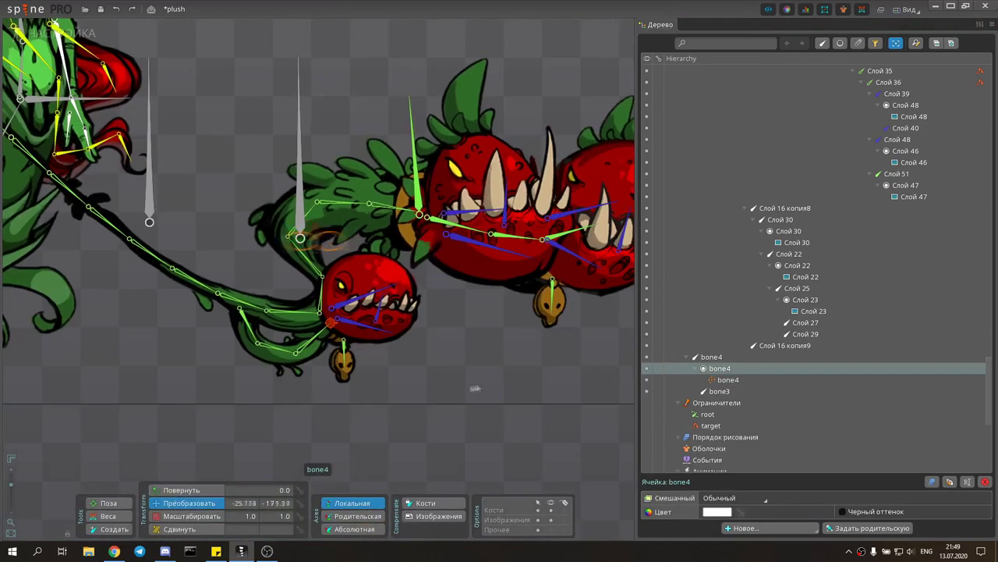
# Add a path constraint named bone4 to bone3 with its Rotate mix set to 0.
pyautogui.scroll(2, 475, 387)
pyautogui.click(720, 391)
pyautogui.click(816, 513)
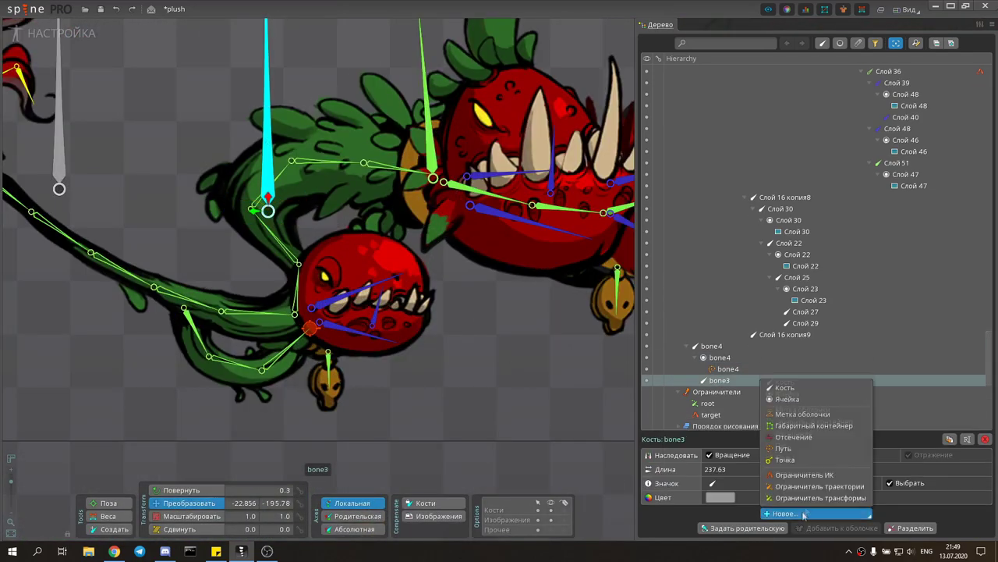
pyautogui.click(806, 487)
pyautogui.press('Return')
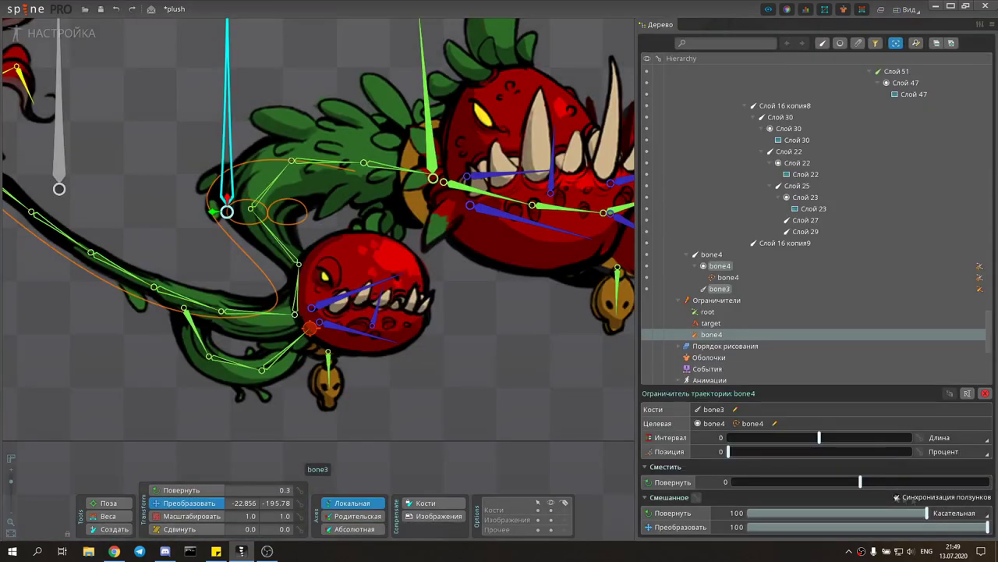
pyautogui.moveTo(728, 451); pyautogui.dragTo(885, 453)
# Key the bone4 path Position in monsters_idle and scrub to check bone3 travelling the loop.
pyautogui.scroll(3, 304, 187)
pyautogui.scroll(2, 304, 187)
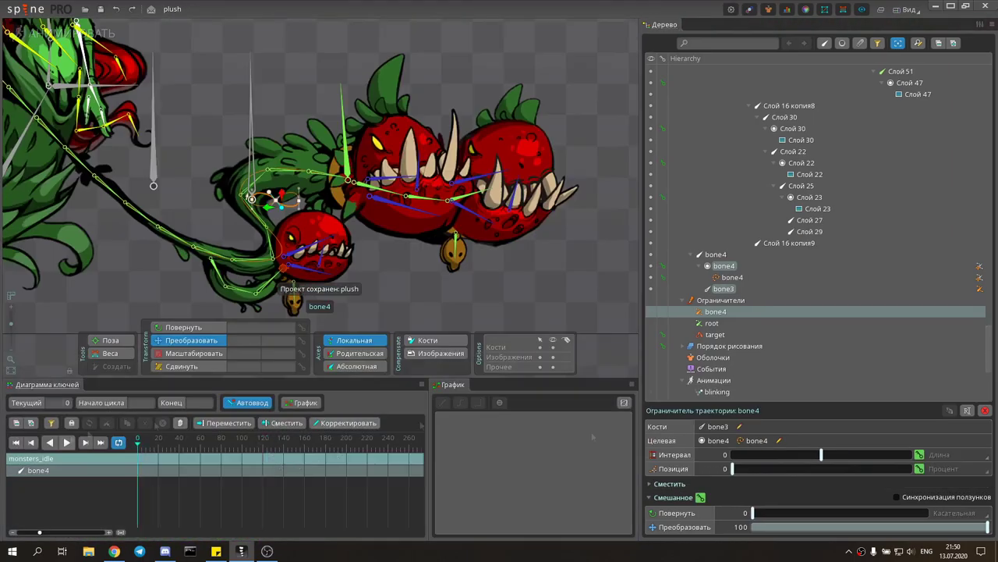
pyautogui.click(155, 460)
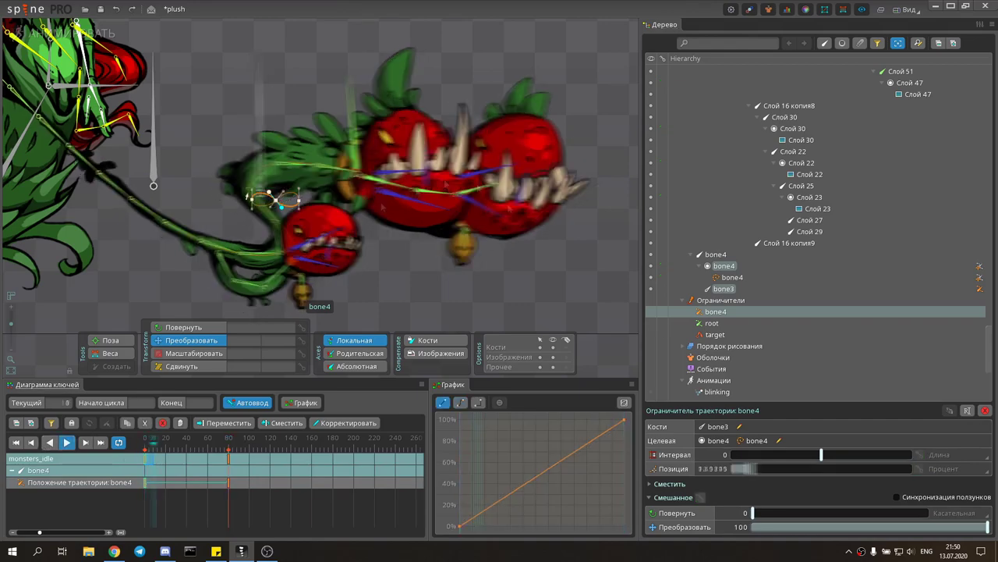
pyautogui.scroll(2, 259, 143)
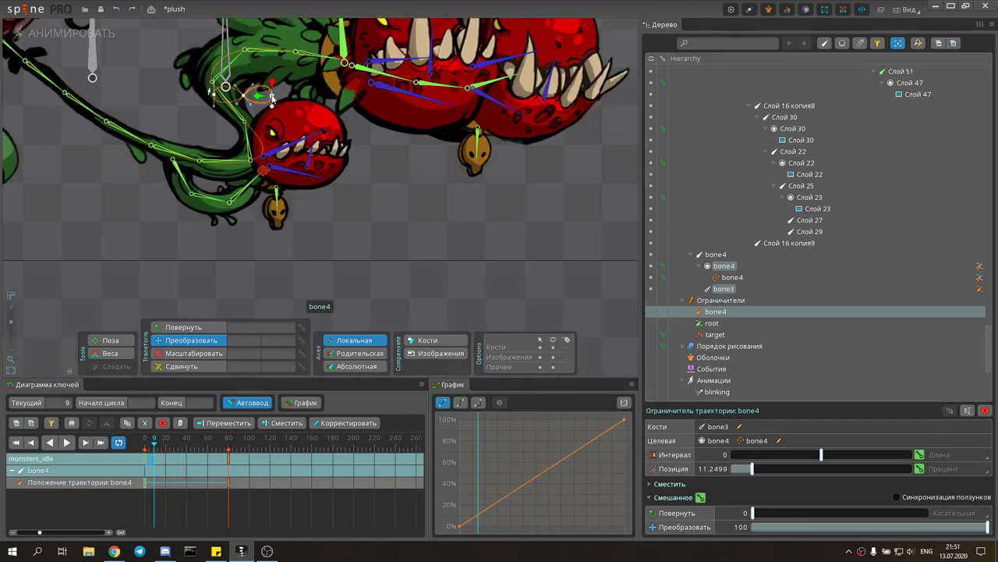
pyautogui.click(229, 470)
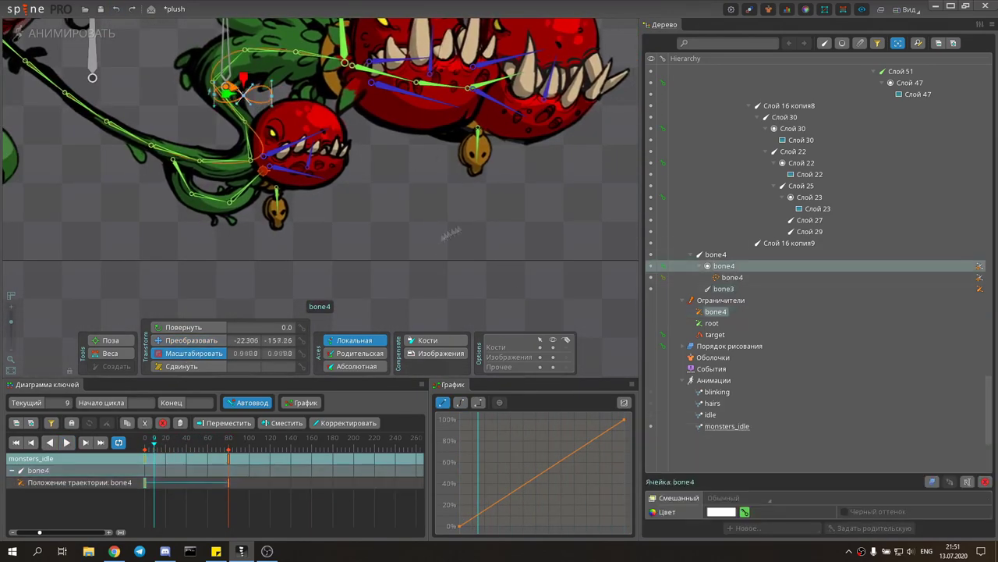
pyautogui.moveTo(229, 444); pyautogui.dragTo(302, 447)
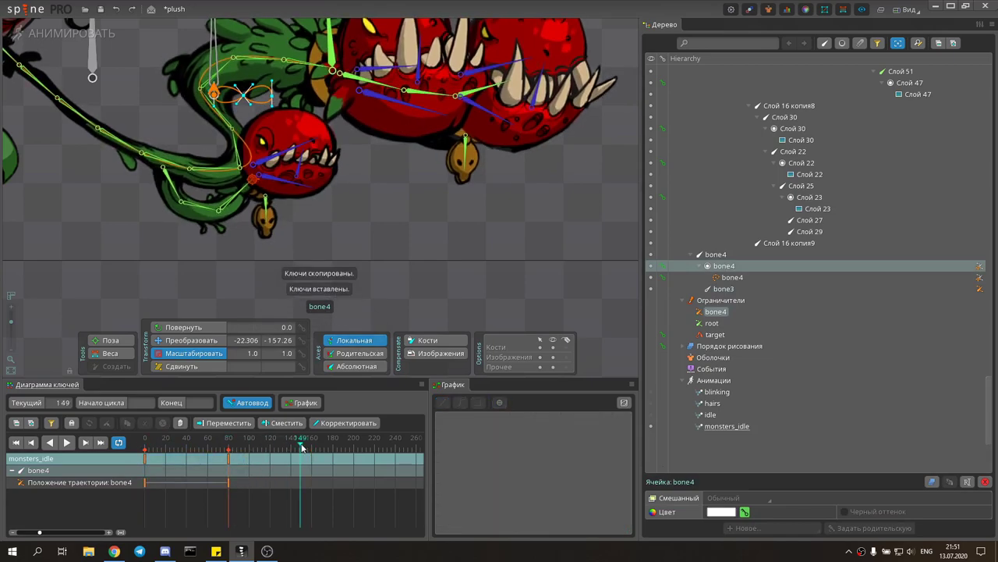
pyautogui.click(982, 284)
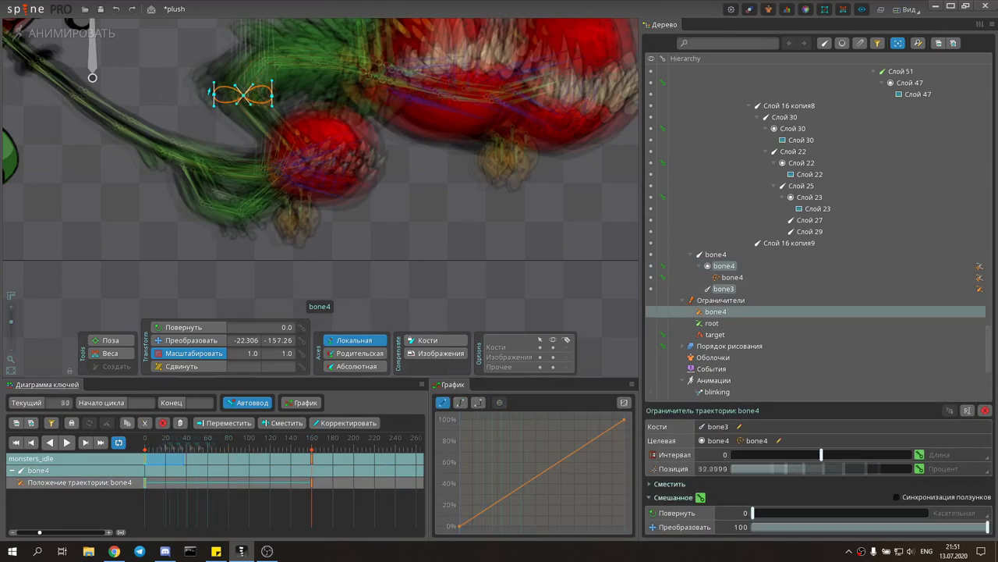
pyautogui.click(724, 265)
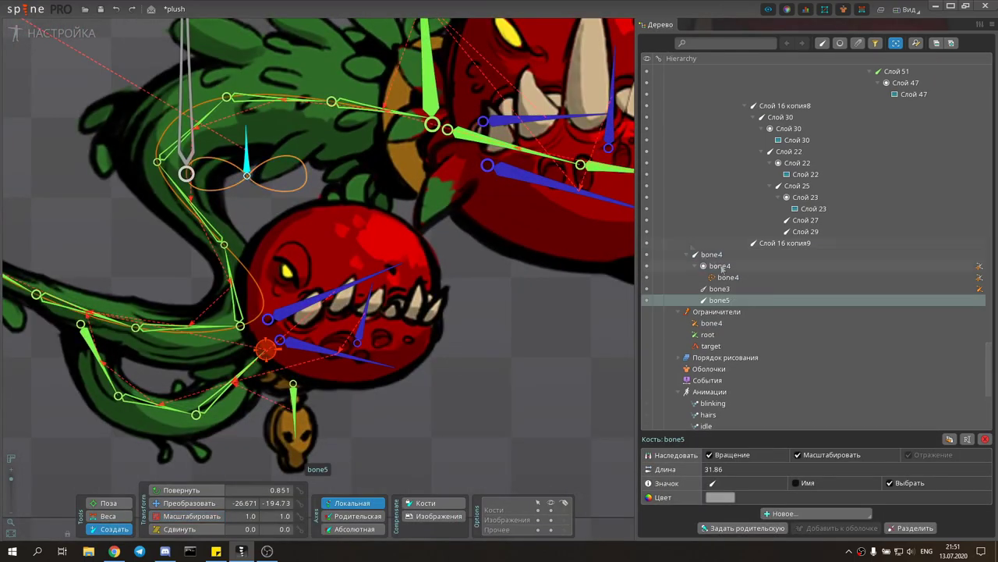
# Reparent the bone4 slot under bone5 and rotate bone5 slightly.
pyautogui.click(721, 269)
pyautogui.press('p')
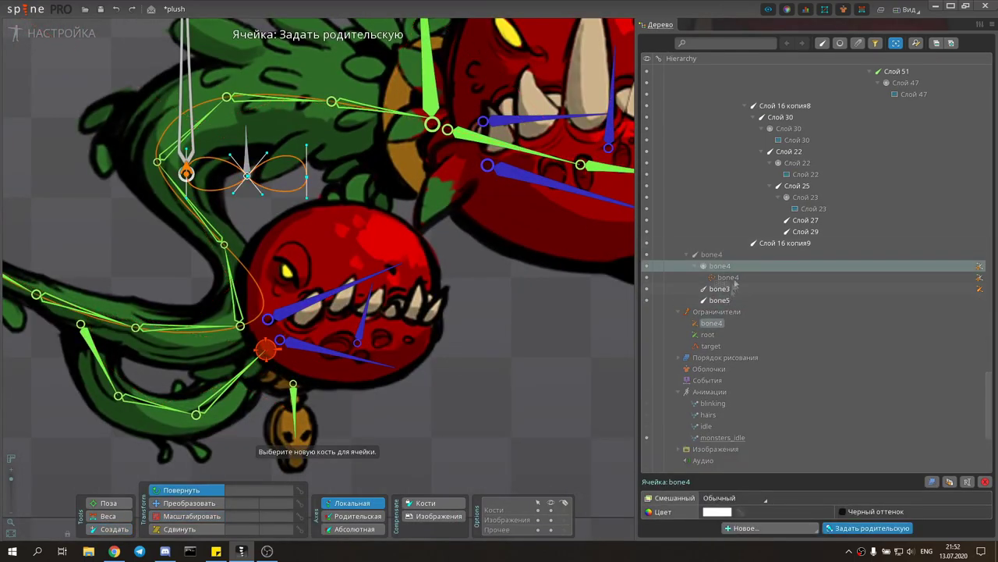
pyautogui.click(719, 300)
pyautogui.press('r')
pyautogui.moveTo(516, 463); pyautogui.dragTo(523, 445)
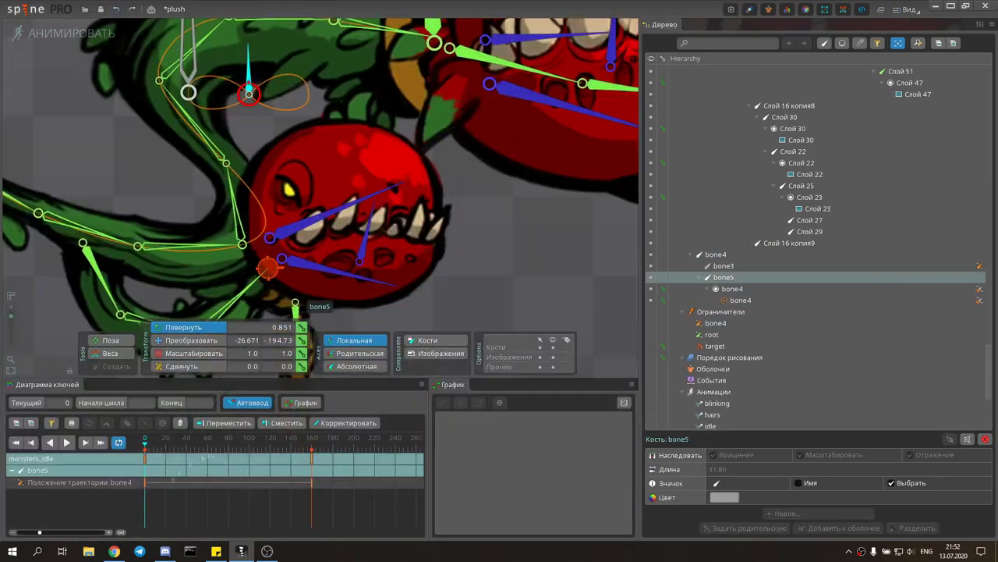
# In monsters_idle, copy bone5's rotate key and paste it at frame 80.
pyautogui.click(312, 442)
pyautogui.hotkey('ctrl', 'c')
pyautogui.click(227, 442)
pyautogui.hotkey('ctrl', 'v')
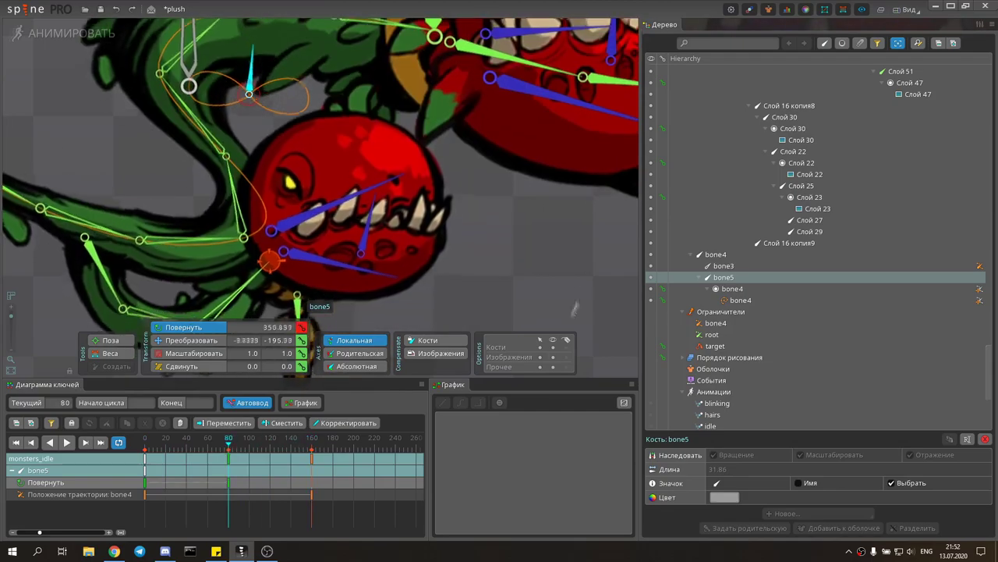
pyautogui.click(227, 442)
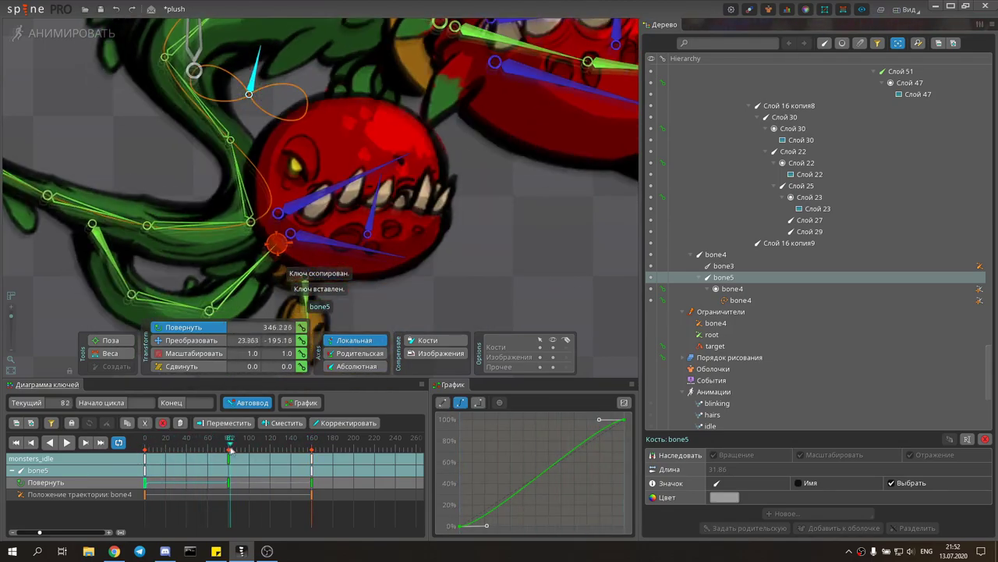
# Scale bone5 to about 0.8 at frame 80, paste the scale key at 160, and play.
pyautogui.click(193, 352)
pyautogui.moveTo(468, 234); pyautogui.dragTo(539, 266)
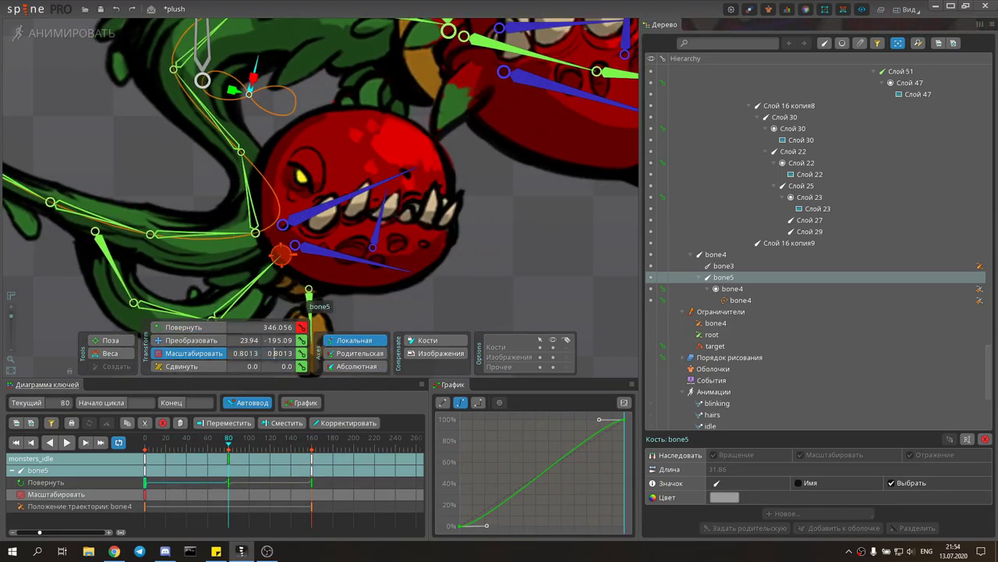
pyautogui.hotkey('ctrl', 'c')
pyautogui.hotkey('ctrl', 'v')
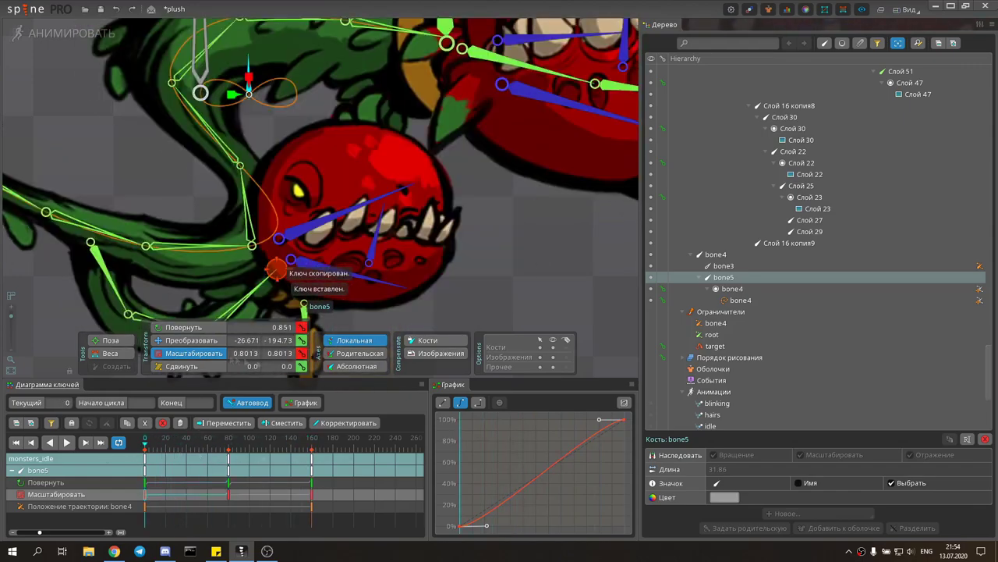
pyautogui.press('l')
pyautogui.scroll(-8, 393, 149)
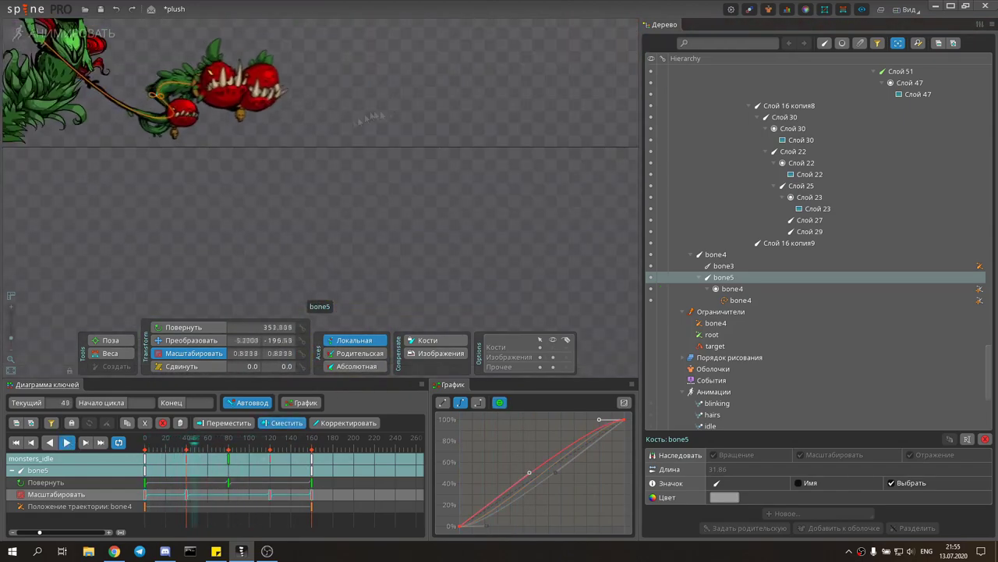
pyautogui.scroll(6, 133, 81)
# Move bone5 to a new position, shift its frame-80 position, and replay the animation.
pyautogui.press('v')
pyautogui.moveTo(234, 144); pyautogui.dragTo(225, 145)
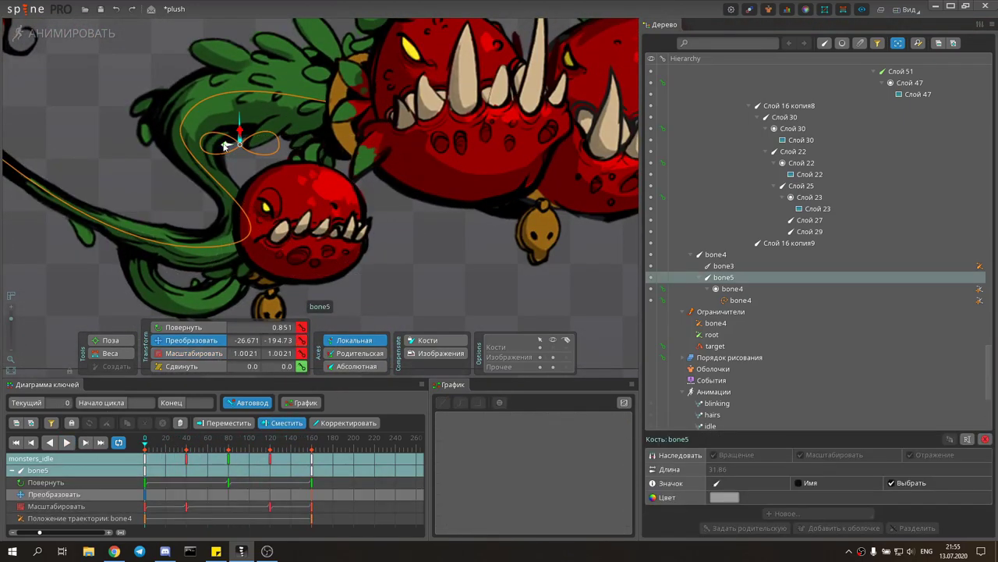
pyautogui.moveTo(228, 458); pyautogui.dragTo(304, 442)
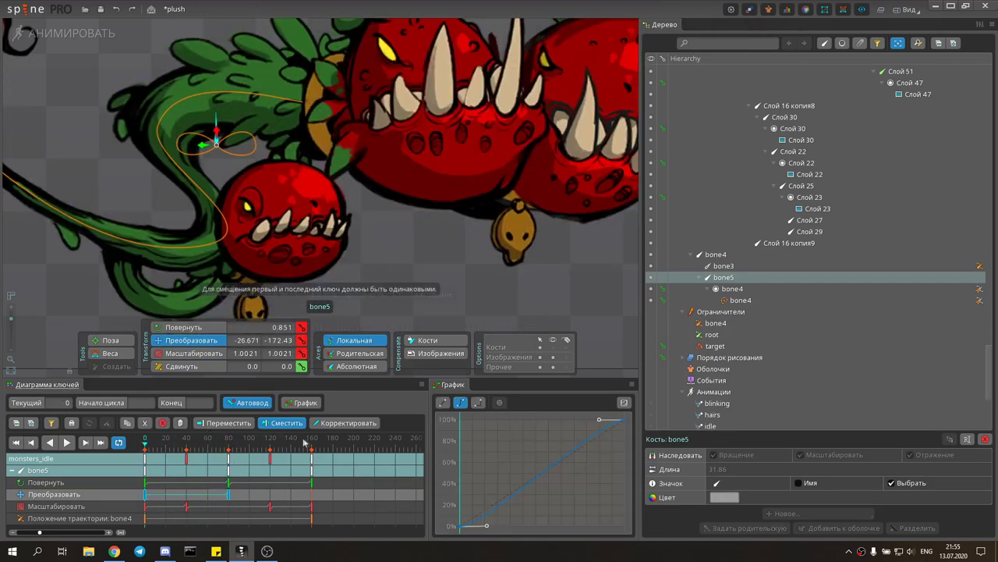
pyautogui.press('l')
pyautogui.scroll(-6, 320, 172)
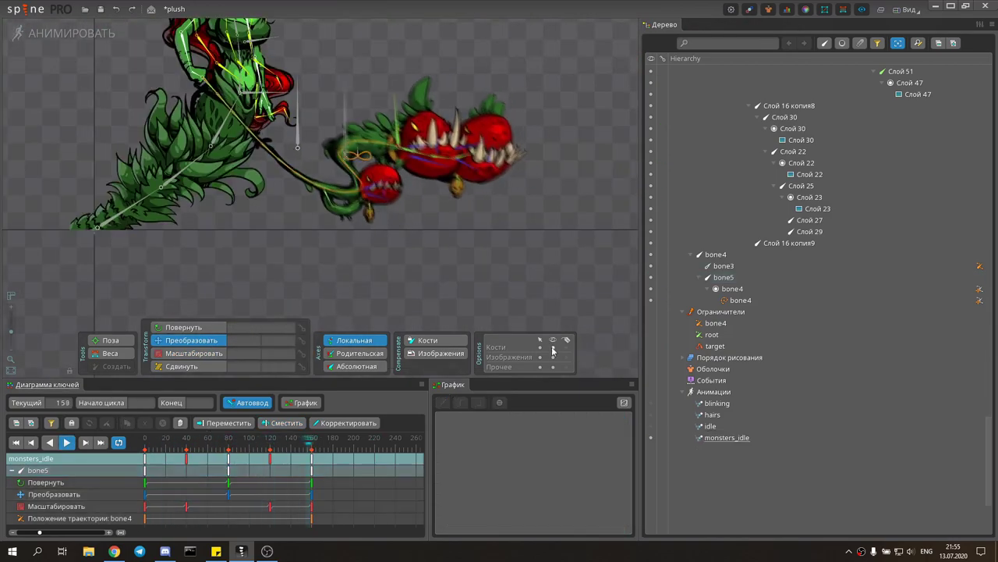
# Hide the bones on the canvas and inspect a Transform key's curve.
pyautogui.click(553, 348)
pyautogui.click(229, 495)
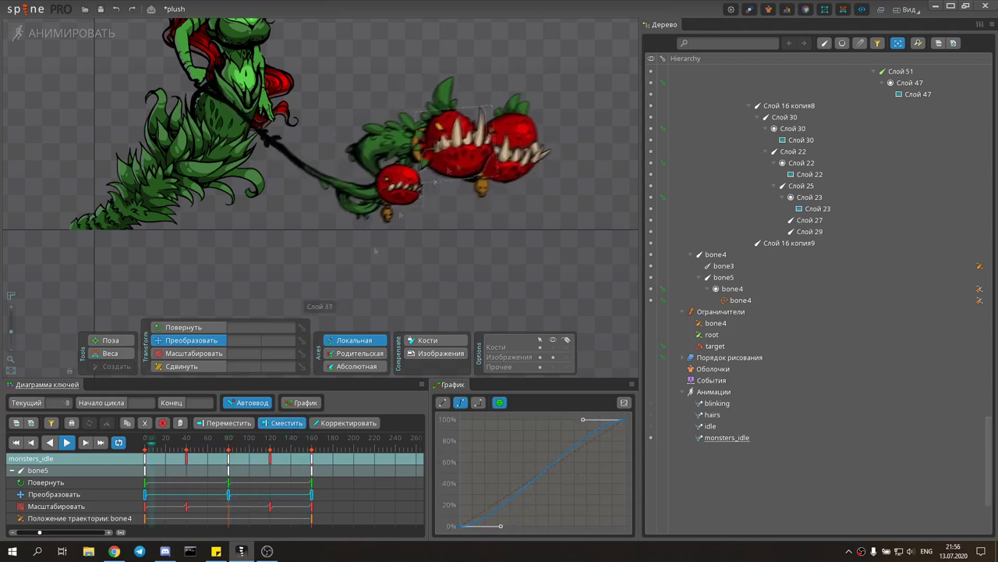
pyautogui.scroll(-3, 152, 175)
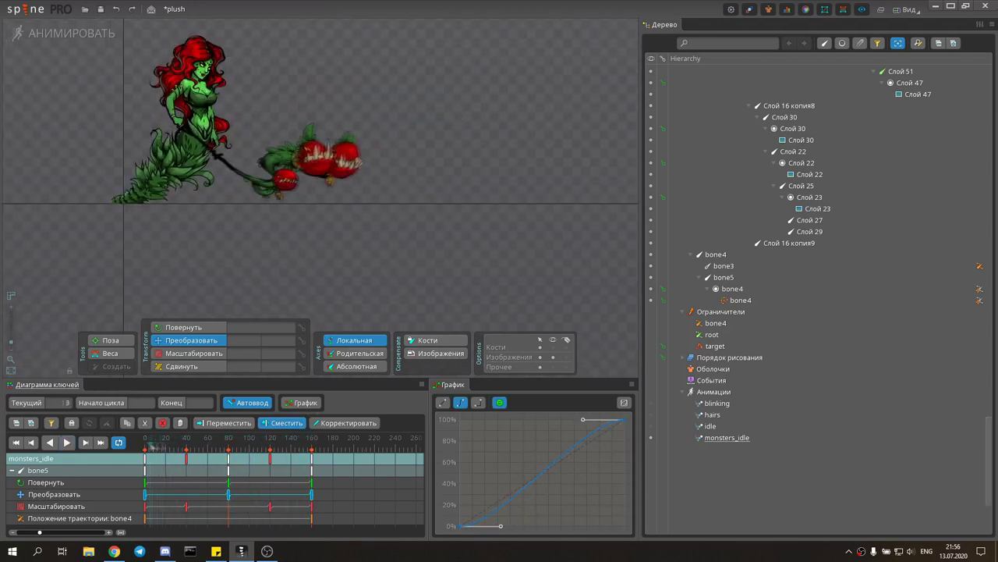
pyautogui.scroll(3, 281, 134)
# Enable Корректировать key adjustment with bone5, deselect it, and preview monsters_idle.
pyautogui.click(316, 295)
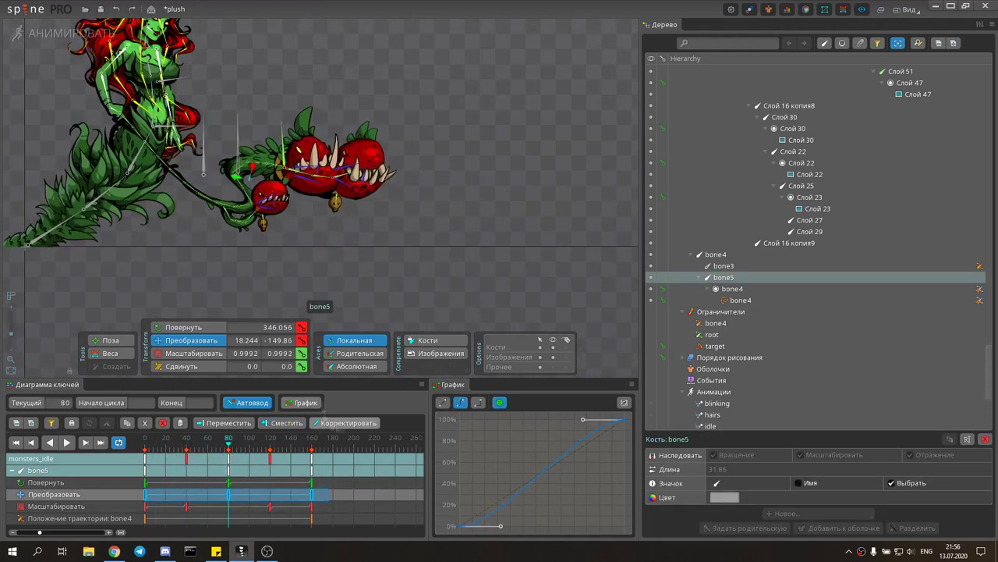
pyautogui.click(348, 422)
pyautogui.click(479, 305)
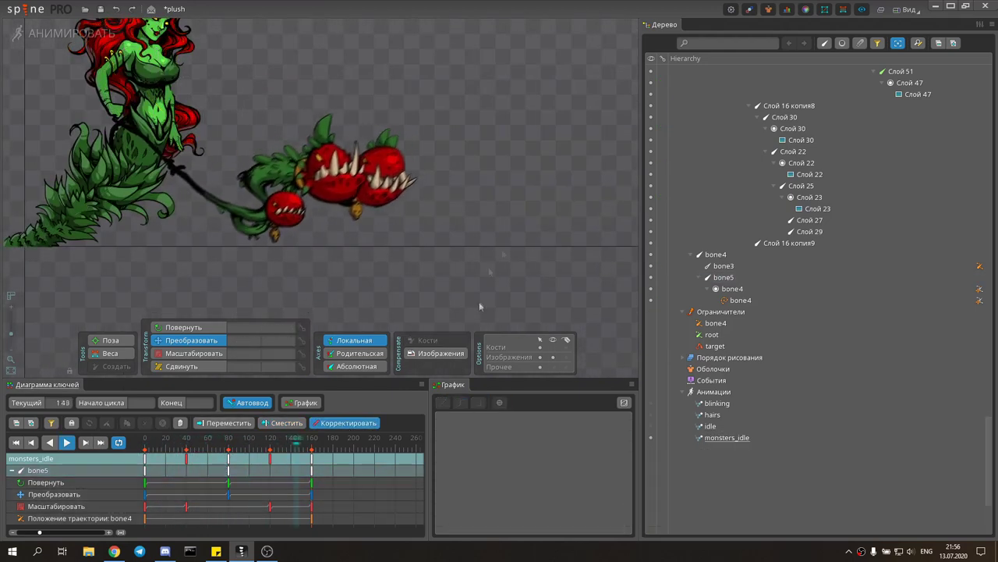
pyautogui.scroll(-3, 357, 97)
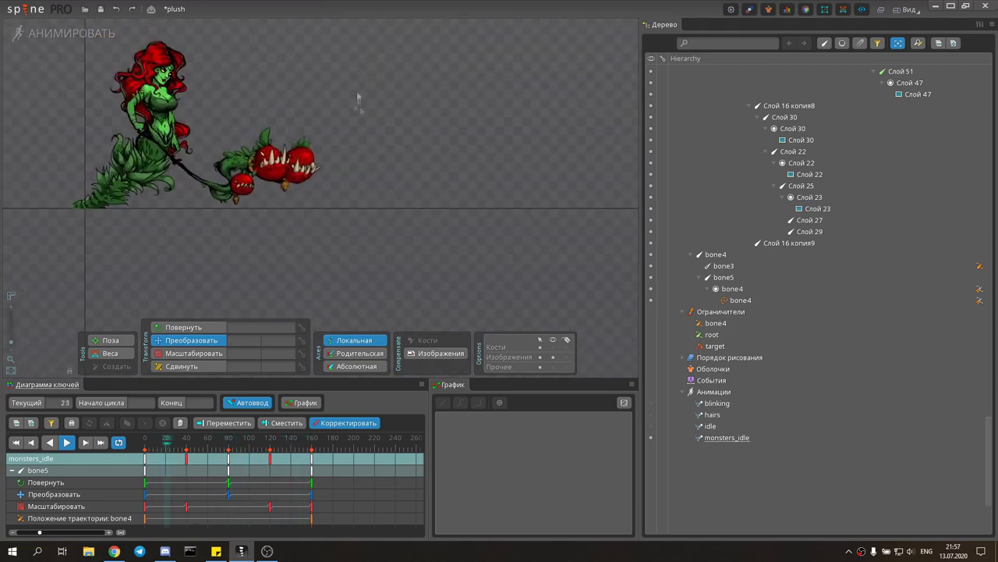
pyautogui.click(845, 9)
# Create a new animation named monster_clac.
pyautogui.click(538, 80)
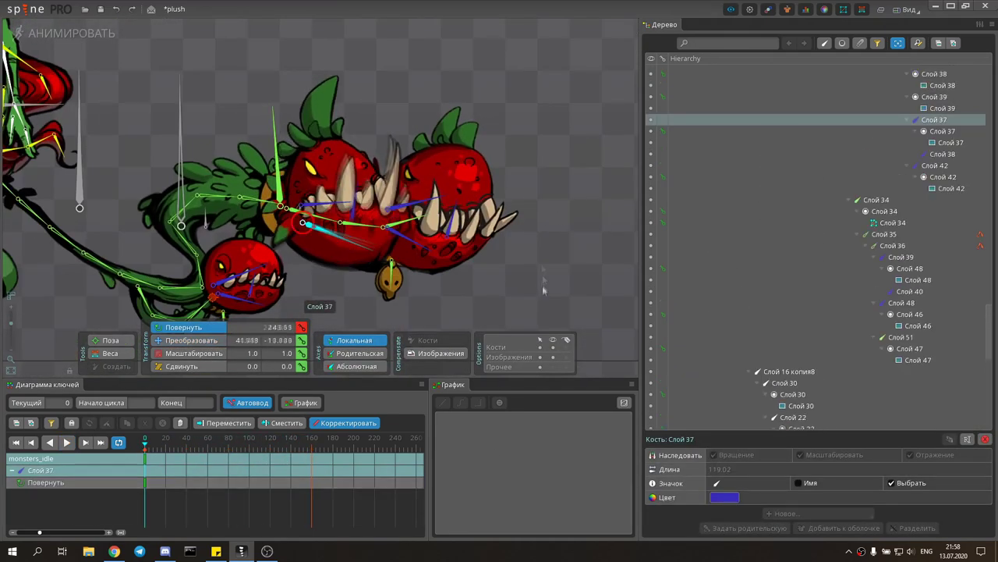
pyautogui.click(712, 197)
pyautogui.click(815, 527)
pyautogui.write('monster_')
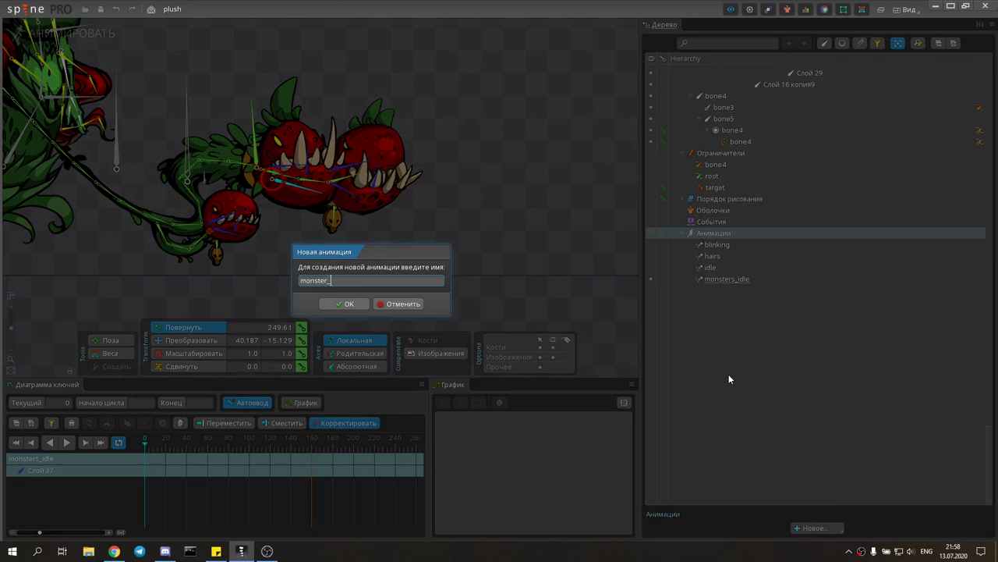
pyautogui.write('clac')
pyautogui.press('Return')
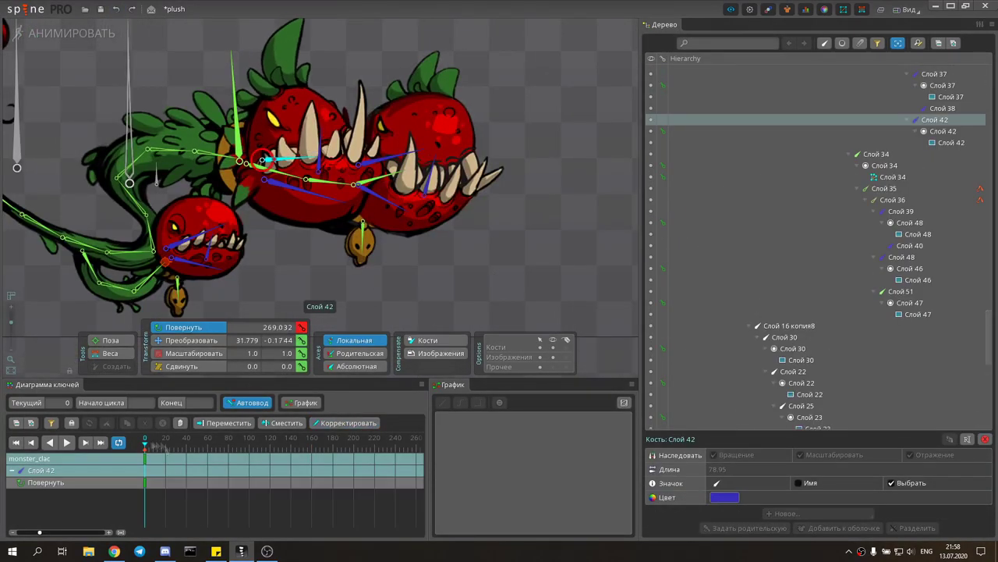
# Rotate jaw bone Слой 37 to key it at frame 5, then add Слой 42.
pyautogui.click(163, 445)
pyautogui.keyDown('ctrl'); pyautogui.click(265, 181); pyautogui.keyUp('ctrl')
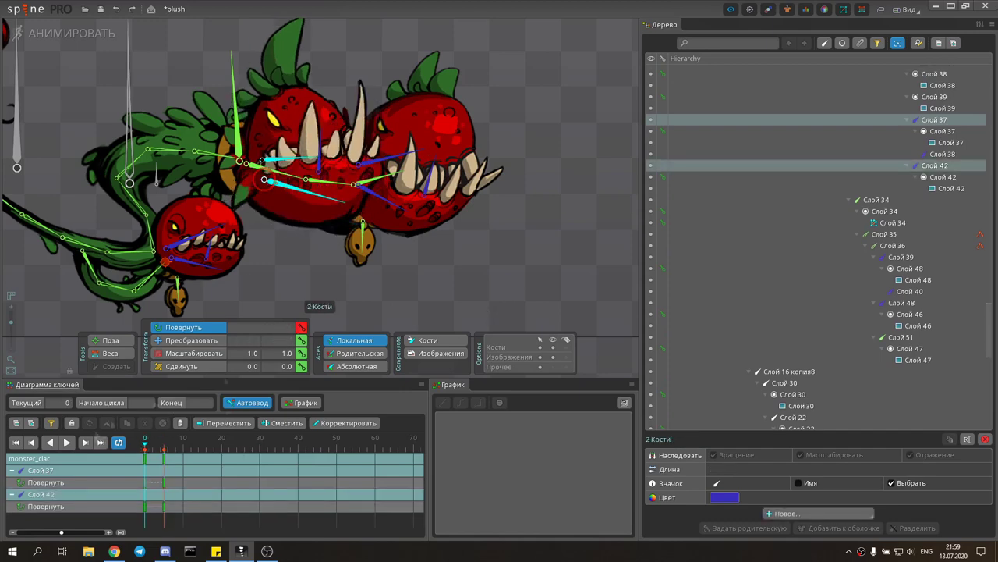
pyautogui.moveTo(328, 211); pyautogui.dragTo(297, 269)
pyautogui.click(297, 269)
pyautogui.click(273, 184)
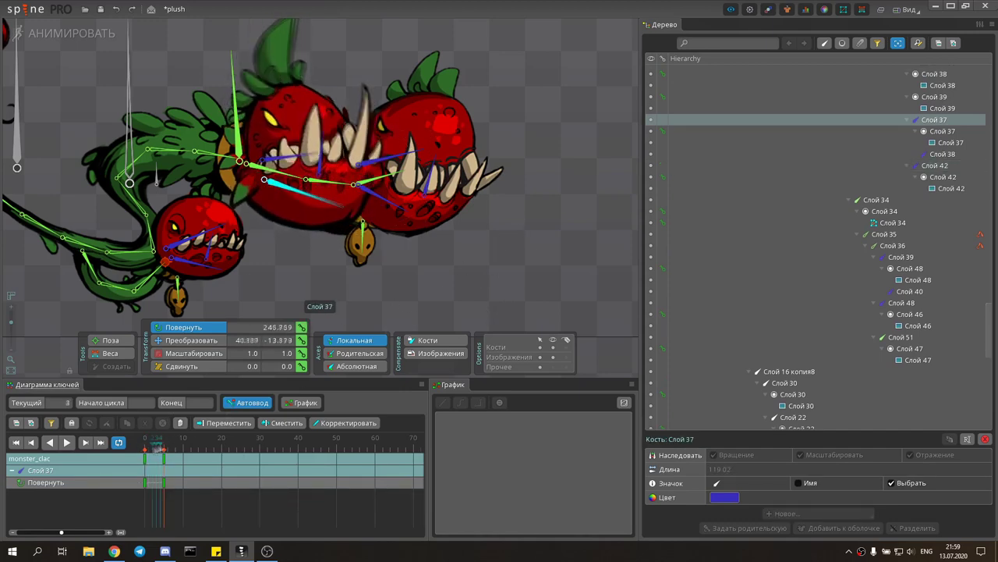
pyautogui.click(152, 448)
pyautogui.keyDown('ctrl'); pyautogui.click(265, 181); pyautogui.keyUp('ctrl')
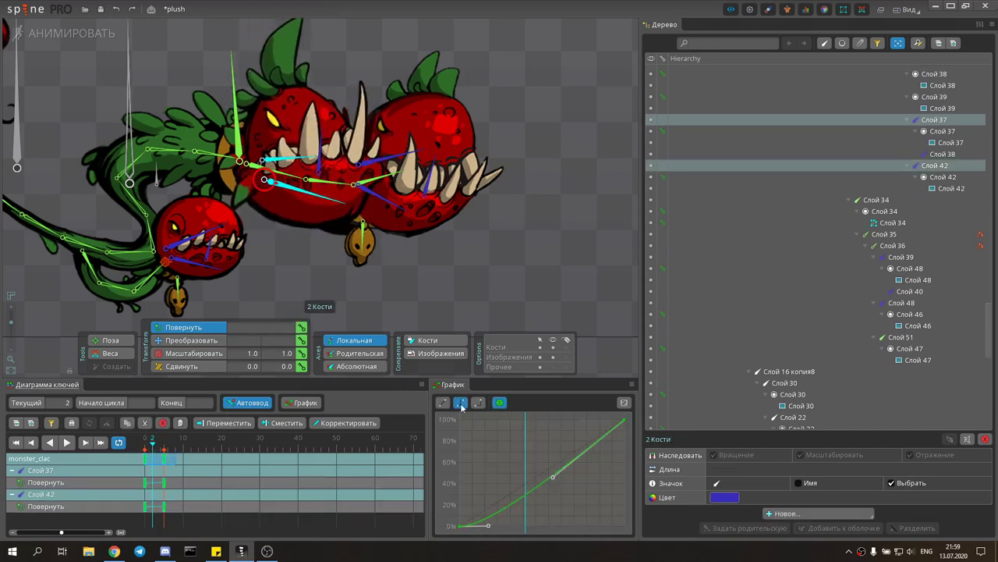
# Paste the jaw rotation keys at frames 10, 15 and onward to frame 50.
pyautogui.hotkey('ctrl', 'c')
pyautogui.click(183, 444)
pyautogui.hotkey('ctrl', 'v')
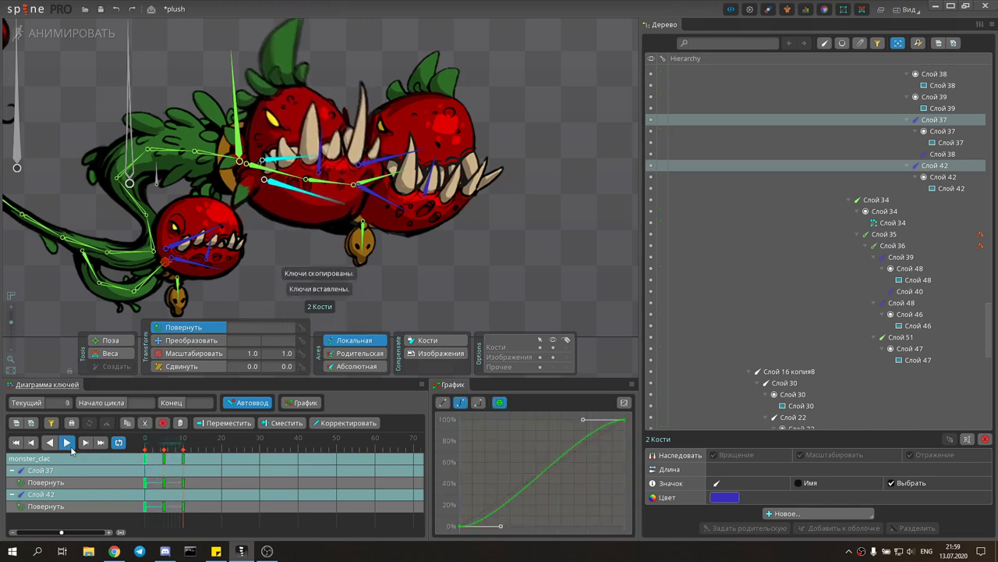
pyautogui.click(203, 443)
pyautogui.hotkey('ctrl', 'v')
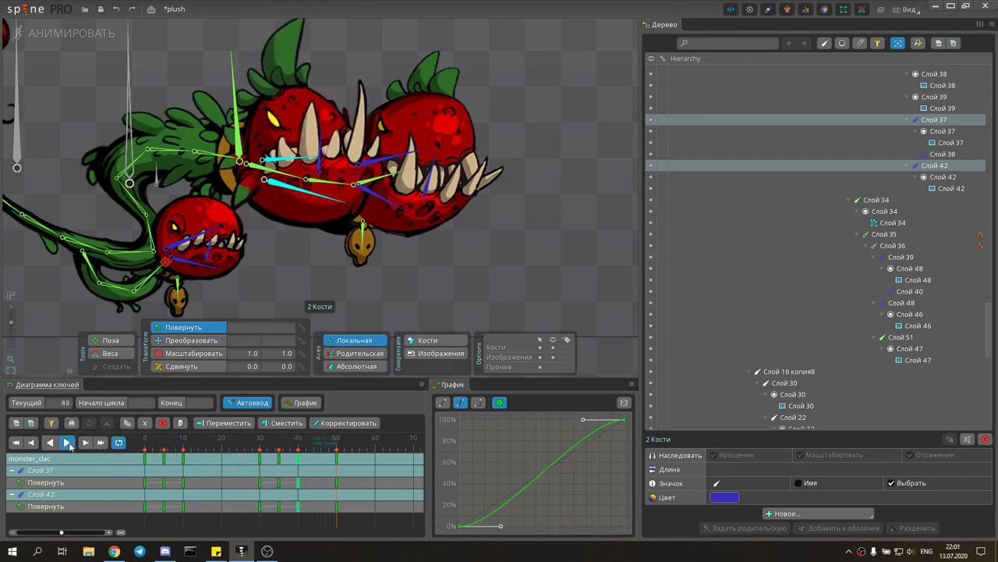
pyautogui.hotkey('ctrl', 'c')
pyautogui.hotkey('ctrl', 'v')
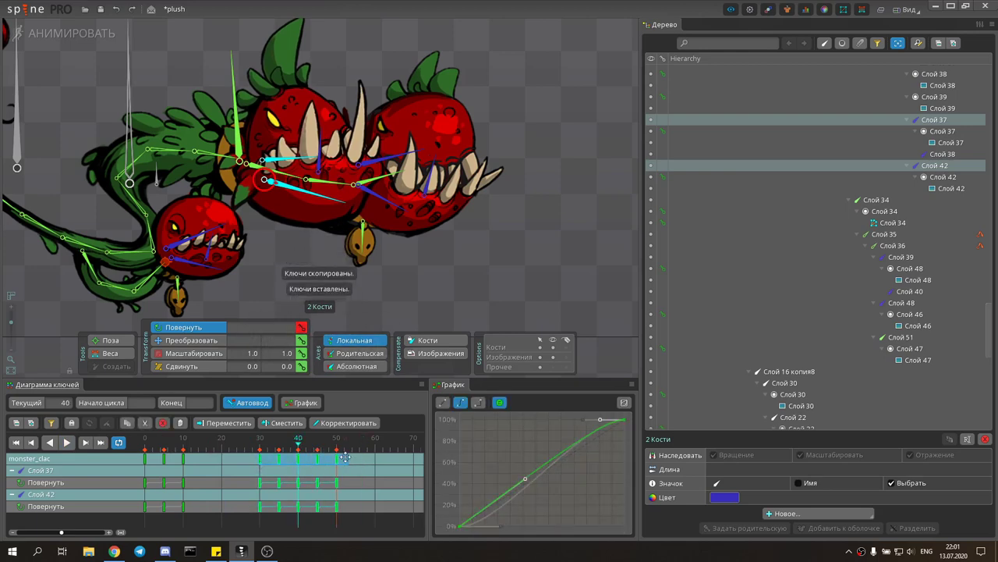
pyautogui.hotkey('ctrl', 'c')
pyautogui.hotkey('ctrl', 'v')
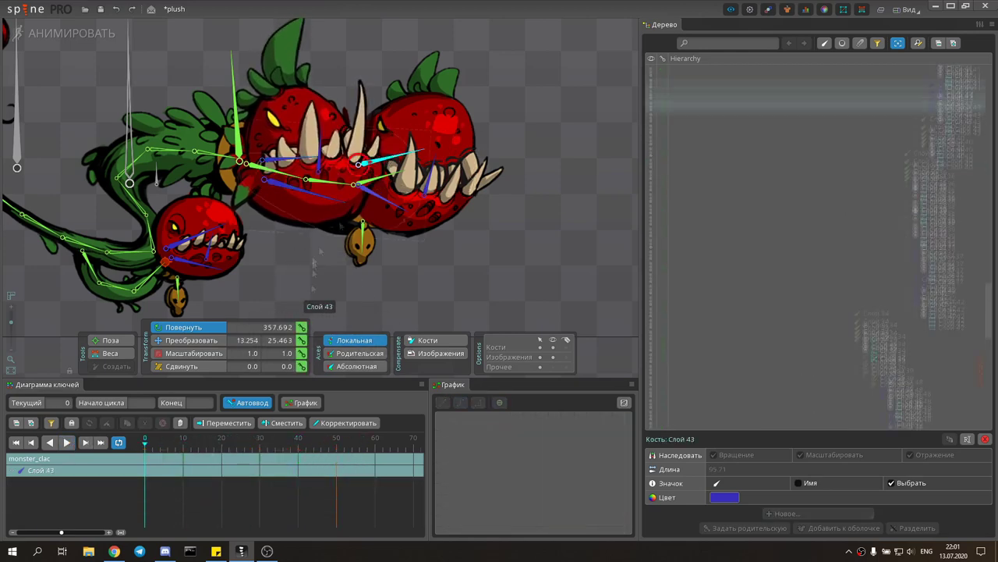
# Reselect Слой 37 and Слой 42 and copy their jaw keys for monster_clac2.
pyautogui.moveTo(503, 129); pyautogui.dragTo(351, 244)
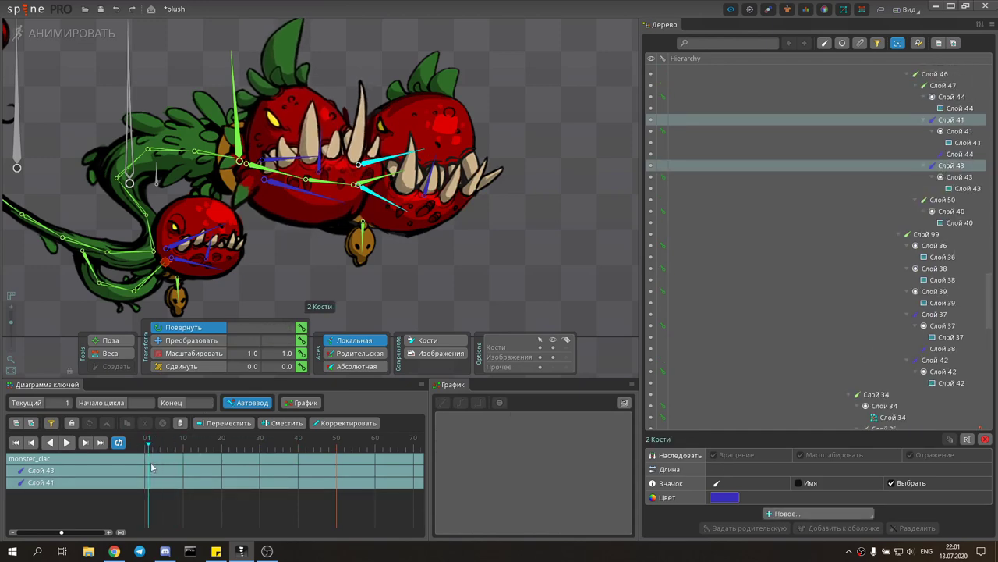
pyautogui.hotkey('ctrl', 'z')
pyautogui.hotkey('ctrl', 'c')
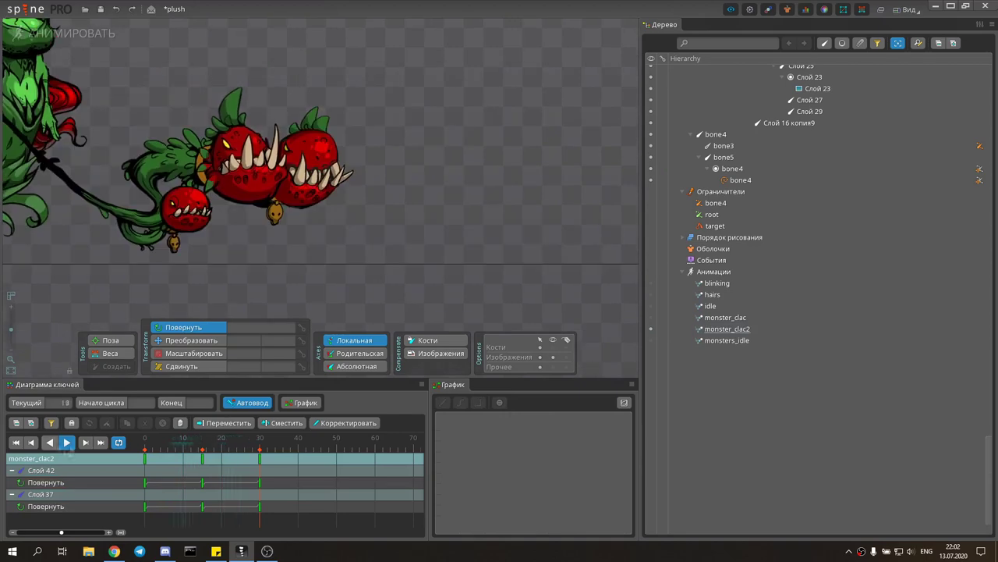
# Select jaw bones Слой 43, 41, 48 and 39 and move to frame 30.
pyautogui.scroll(5, 249, 101)
pyautogui.click(329, 204)
pyautogui.keyDown('ctrl'); pyautogui.click(329, 205); pyautogui.keyUp('ctrl')
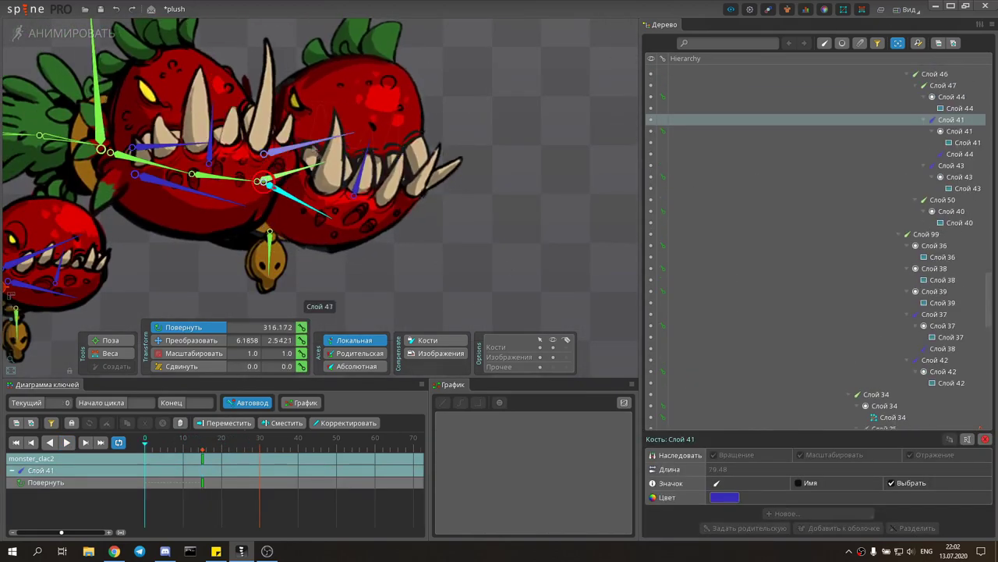
pyautogui.click(144, 458)
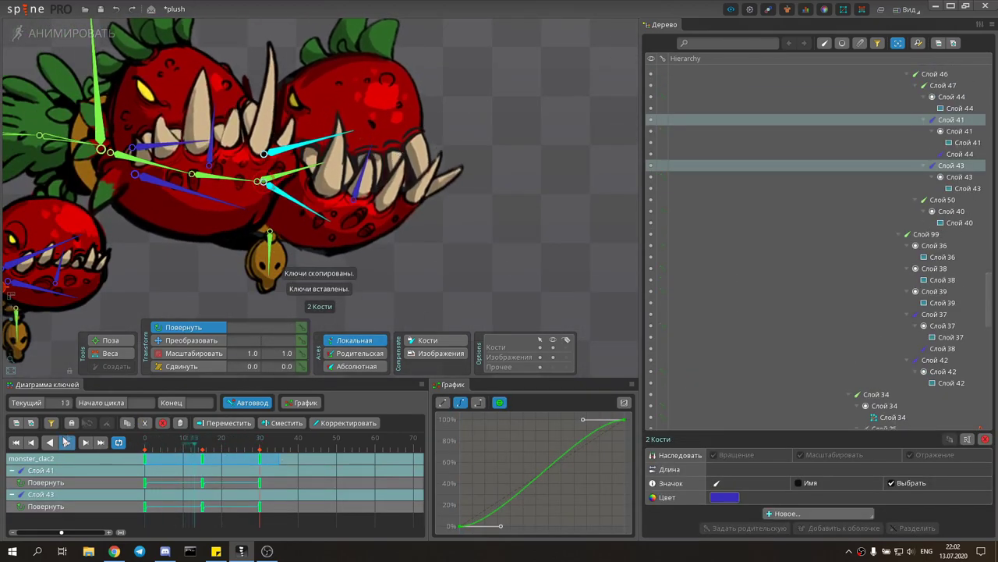
pyautogui.click(222, 188)
pyautogui.keyDown('ctrl'); pyautogui.click(258, 175); pyautogui.keyUp('ctrl')
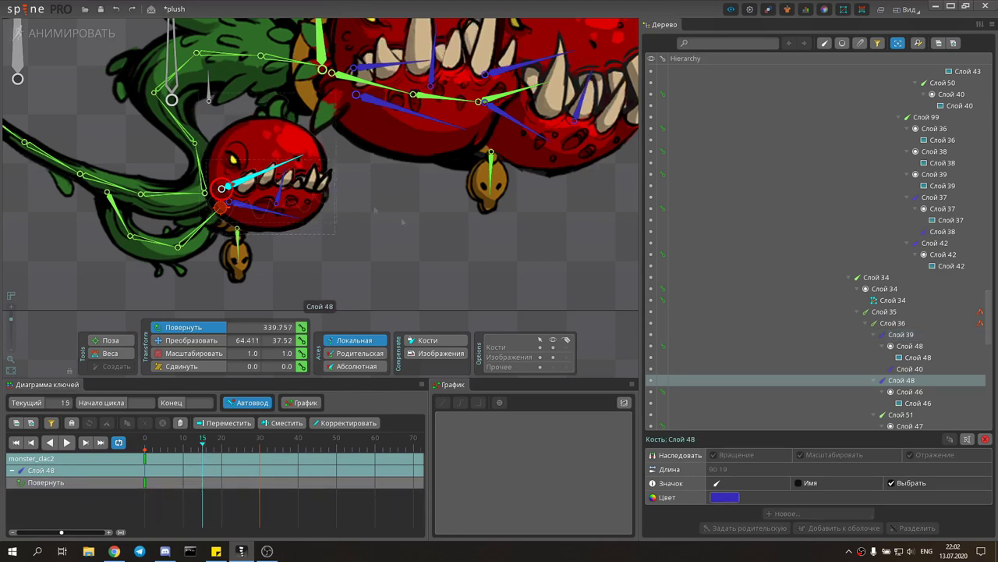
pyautogui.click(258, 444)
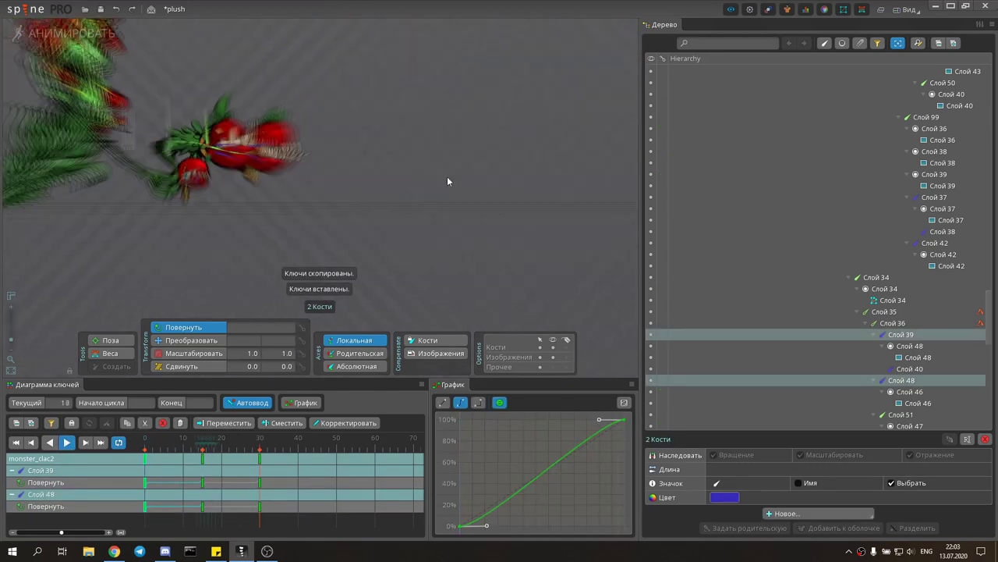
# Select all six jaw bones including Слой 42 and 37, and paste their keys further along.
pyautogui.scroll(3, 445, 183)
pyautogui.click(245, 179)
pyautogui.hotkey('ctrl', 'c')
pyautogui.click(299, 444)
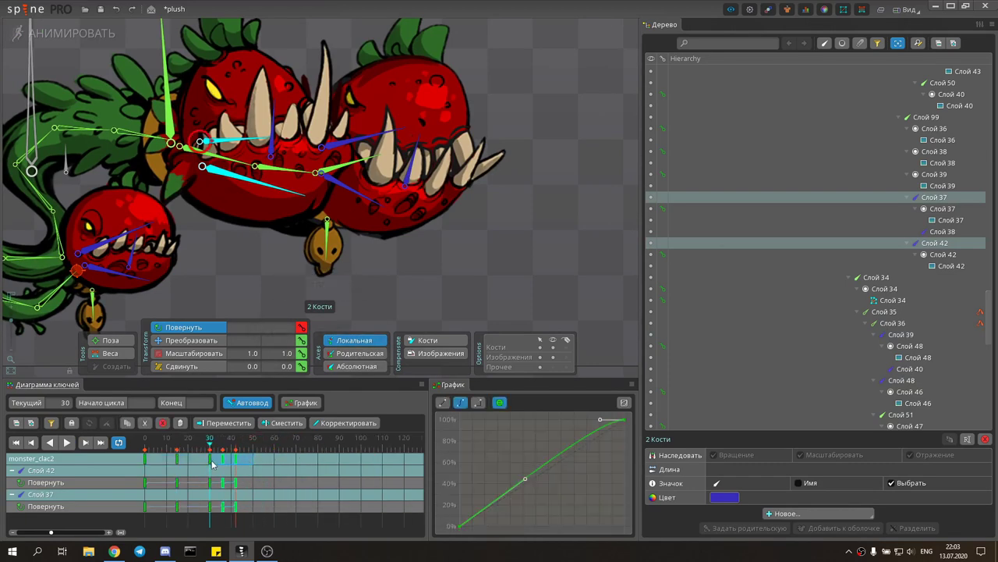
pyautogui.click(66, 442)
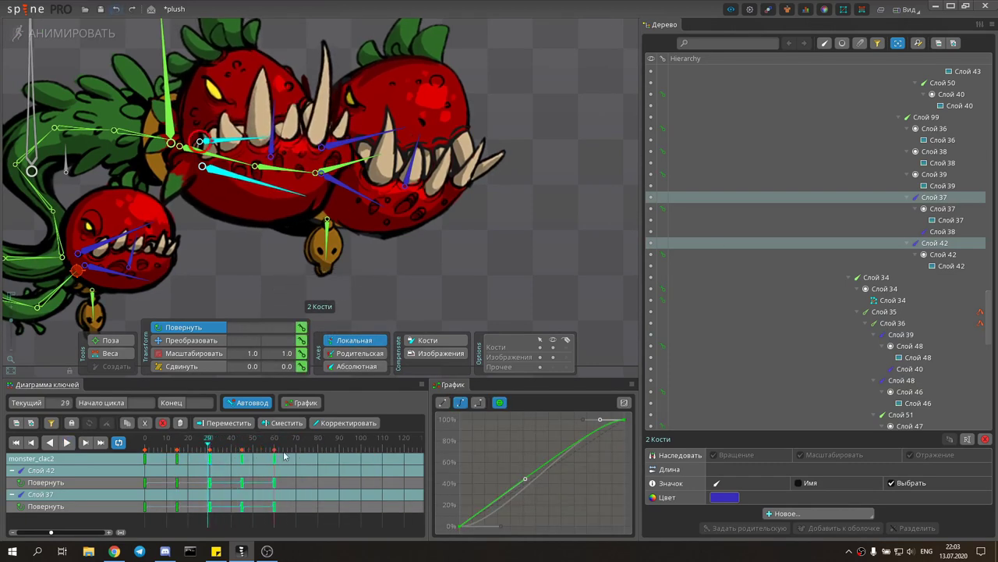
pyautogui.scroll(1, 355, 136)
pyautogui.keyDown('ctrl'); pyautogui.click(324, 258); pyautogui.keyUp('ctrl')
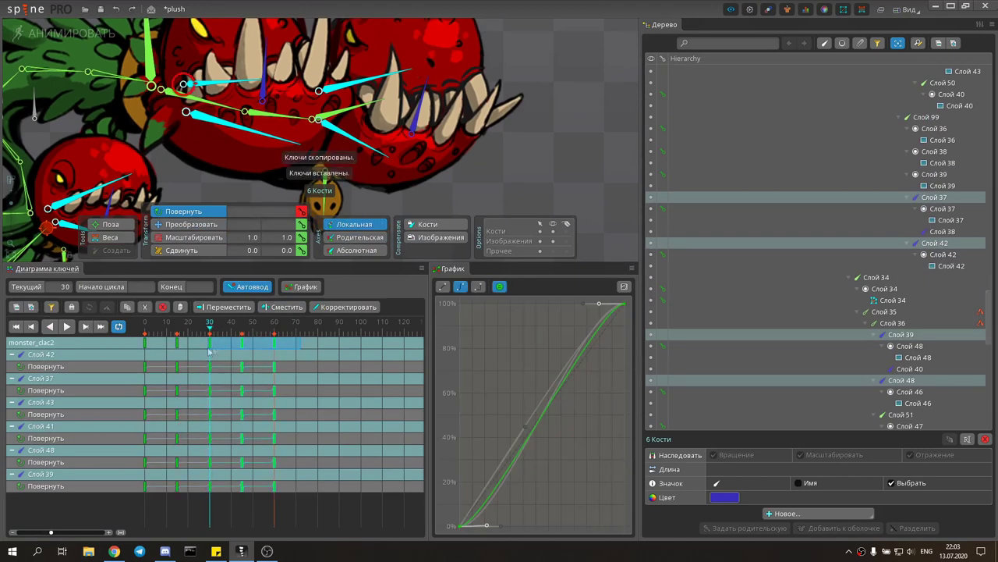
pyautogui.hotkey('ctrl', 'c')
pyautogui.hotkey('ctrl', 'v')
# Shift the six bones' keys to frames 80–118 and copy them.
pyautogui.press('space')
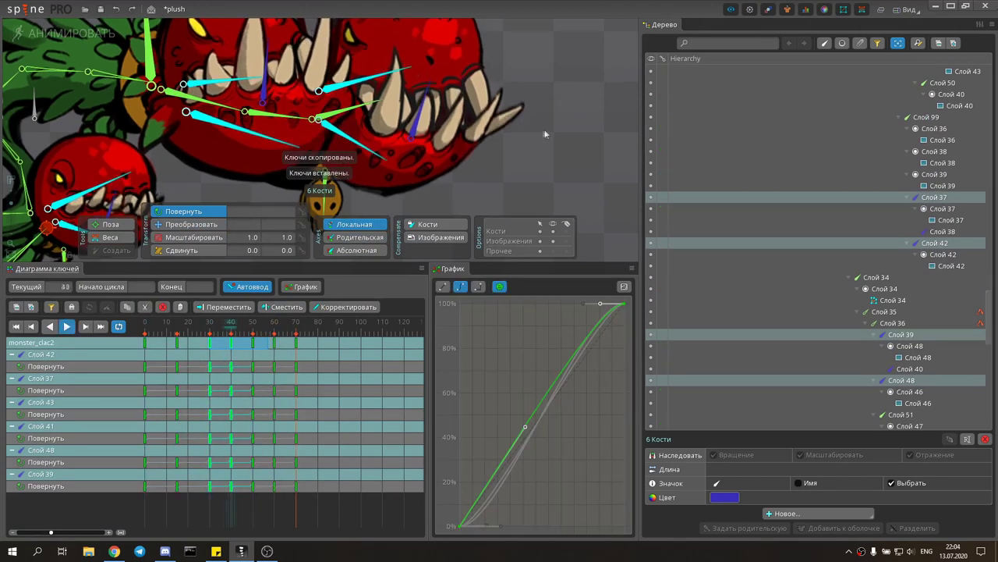
pyautogui.press('space')
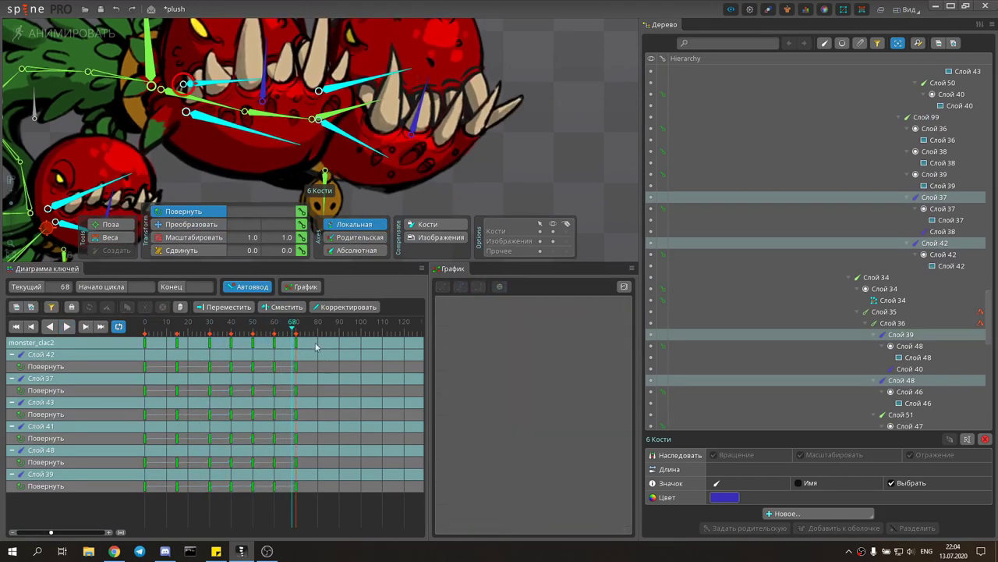
pyautogui.moveTo(296, 343); pyautogui.dragTo(404, 343)
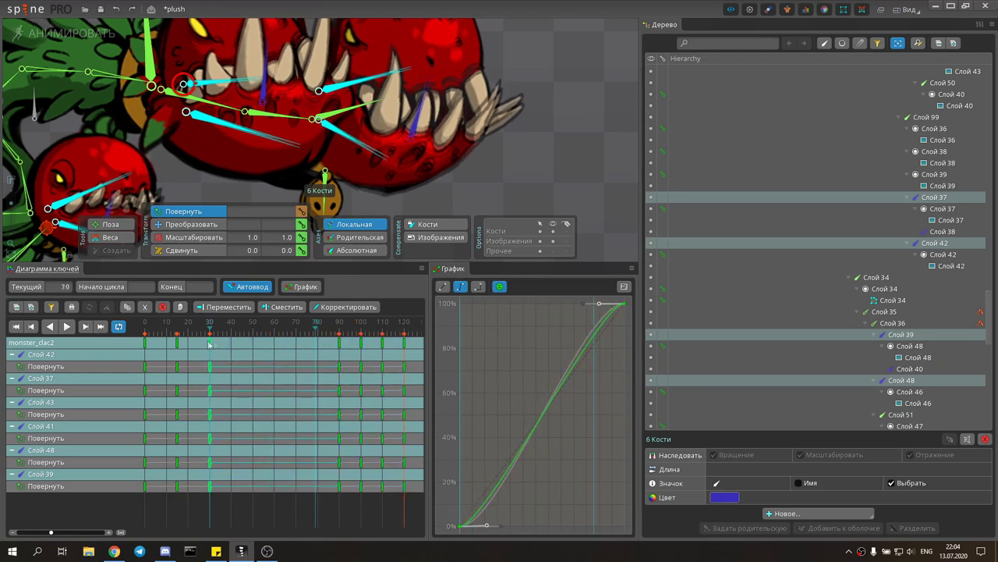
pyautogui.click(325, 331)
pyautogui.hotkey('ctrl', 'c')
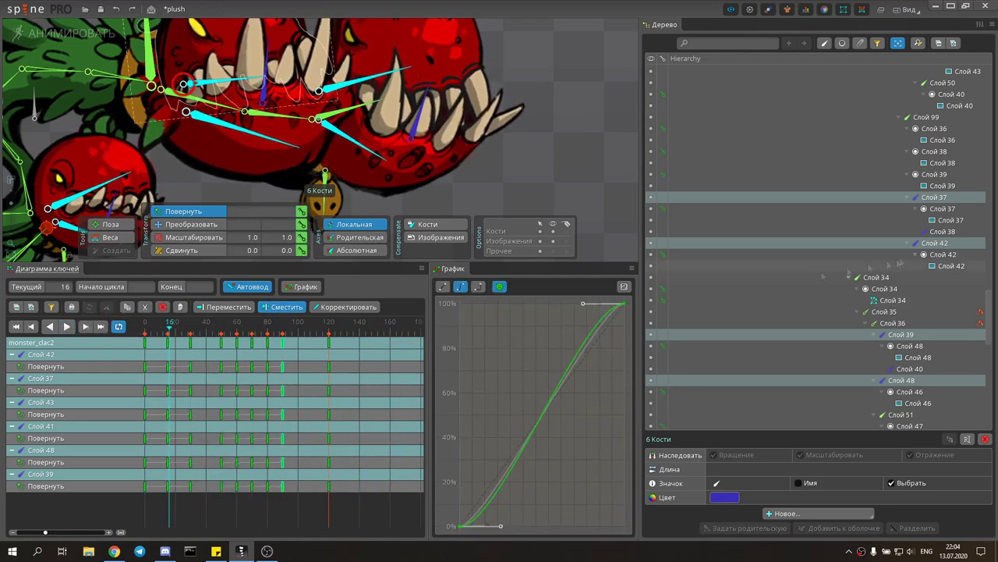
pyautogui.click(208, 341)
# Play monster_clac2, clear the selection, and preview it.
pyautogui.press('space')
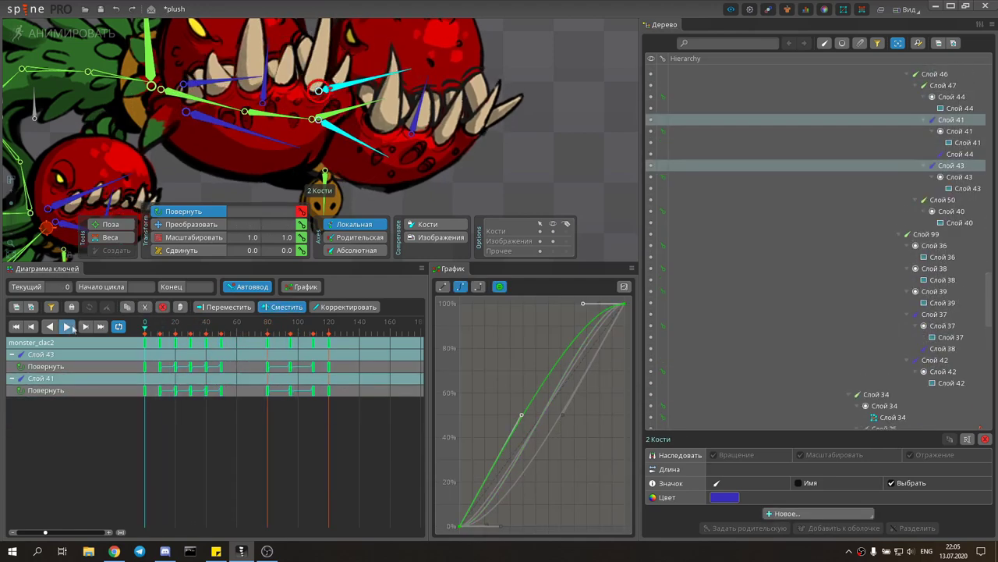
pyautogui.scroll(-3, 424, 103)
pyautogui.click(424, 103)
pyautogui.scroll(-10, 780, 312)
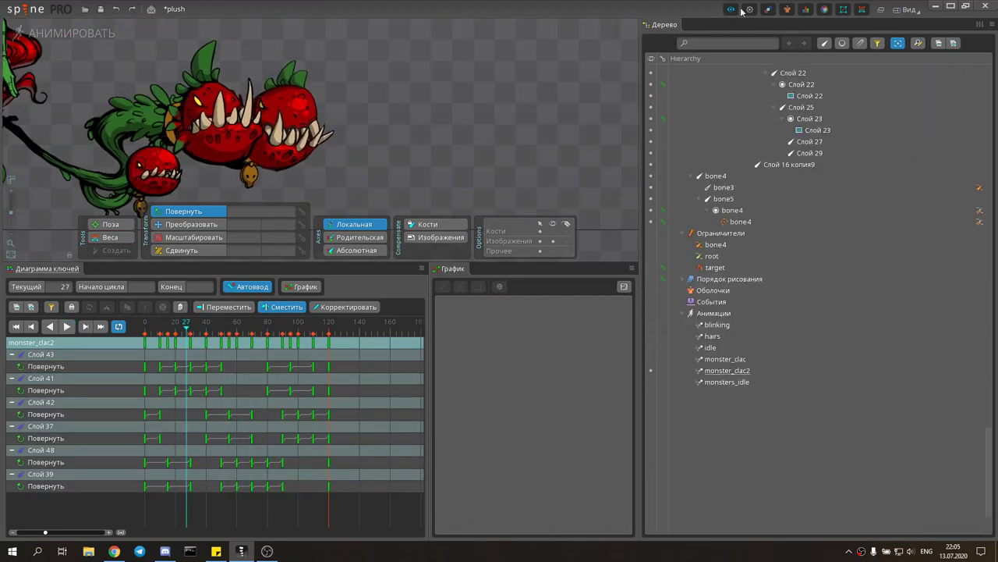
pyautogui.click(727, 370)
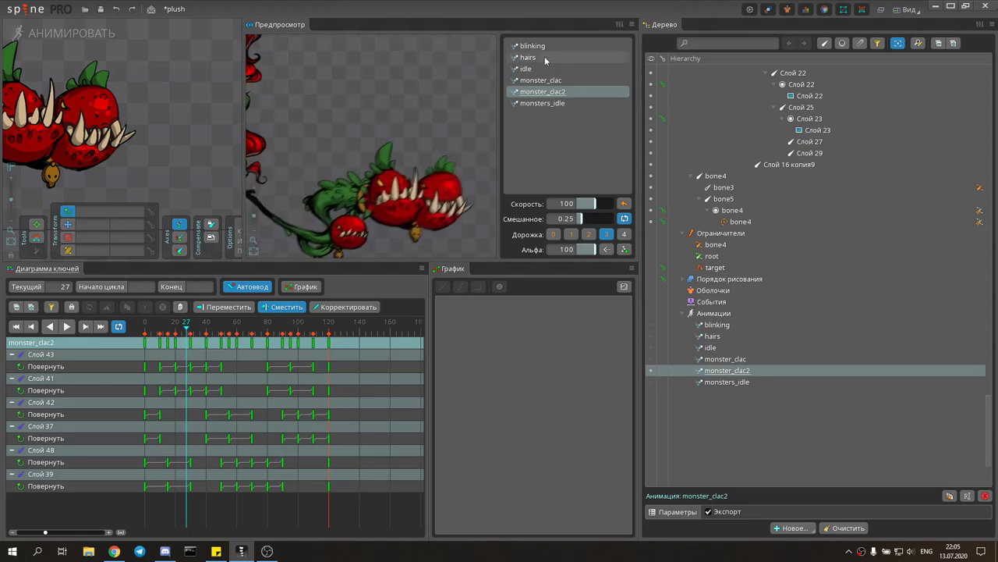
# Close the preview, switch to monsters_idle, and select Слой 50 and Слой 51.
pyautogui.click(629, 24)
pyautogui.click(651, 382)
pyautogui.scroll(5, 312, 187)
pyautogui.click(312, 187)
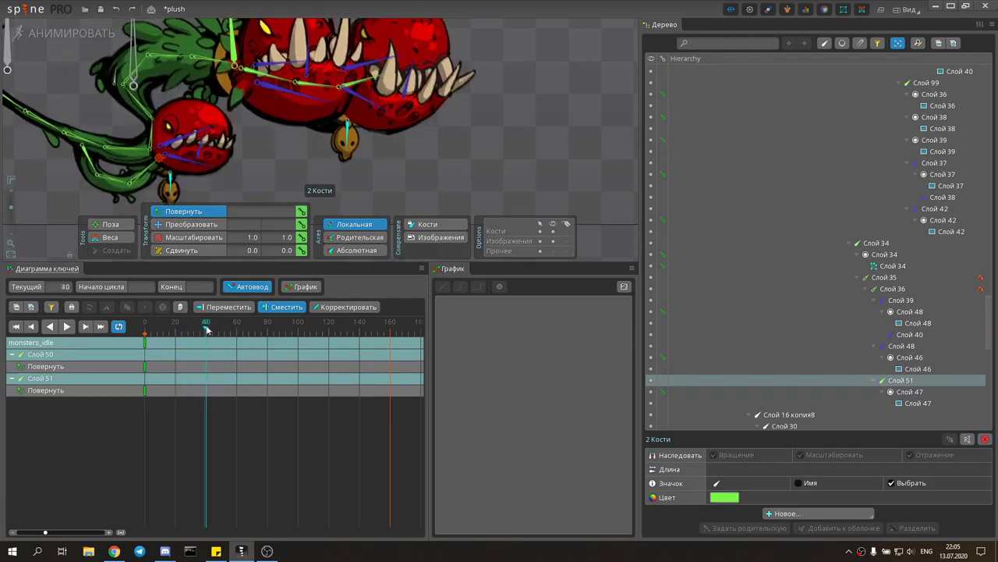
# Rotate Слой 50 and Слой 51 into new poses at frames 40 and 80.
pyautogui.moveTo(222, 324)
pyautogui.mouseDown()
pyautogui.moveTo(267, 322)
pyautogui.moveTo(184, 322)
pyautogui.mouseUp()
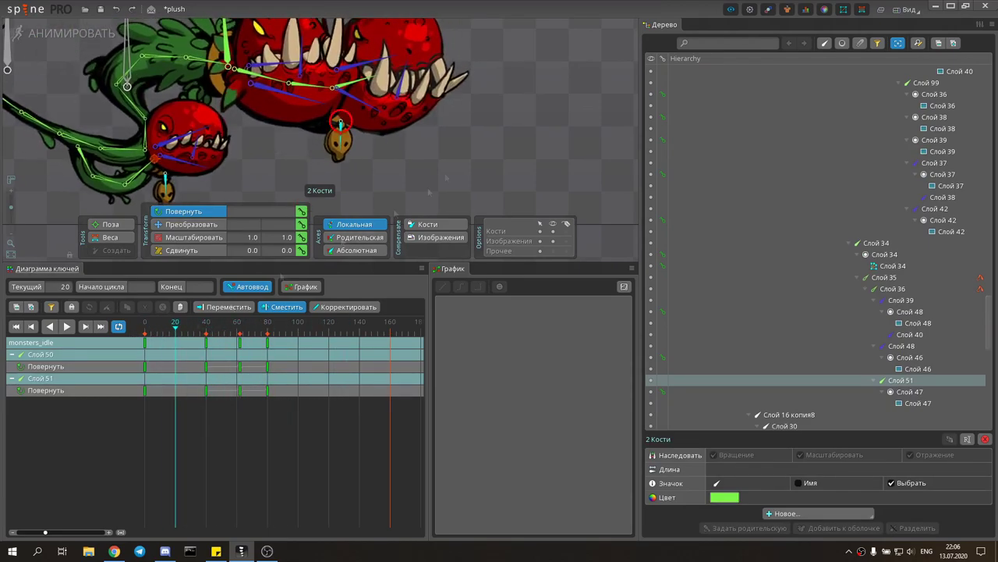
pyautogui.moveTo(184, 323)
pyautogui.mouseDown()
pyautogui.moveTo(154, 333)
pyautogui.moveTo(336, 331)
pyautogui.mouseUp()
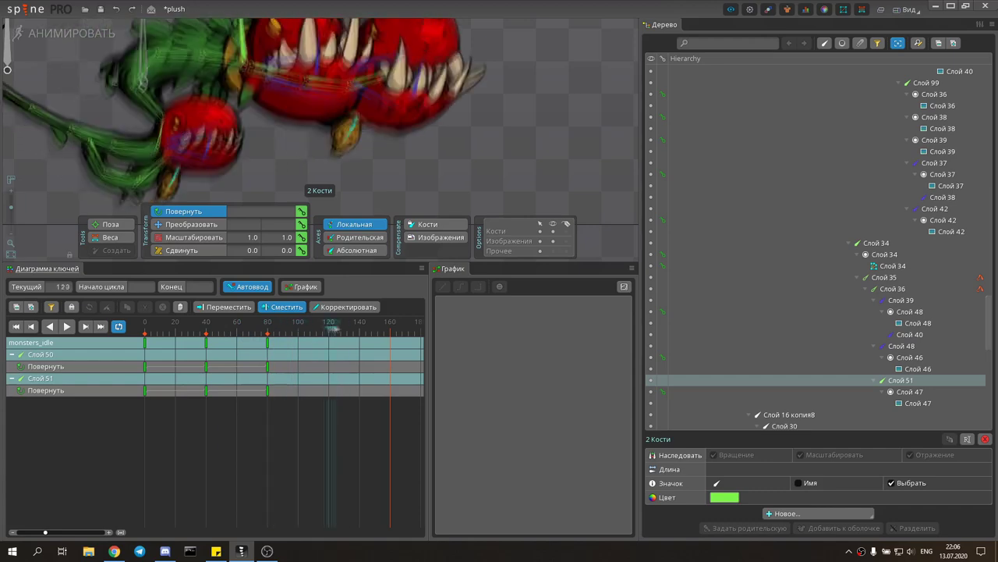
pyautogui.moveTo(343, 129); pyautogui.dragTo(354, 115)
# Copy the frame-0 keys to frame 160 and play the loop.
pyautogui.click(145, 341)
pyautogui.hotkey('ctrl', 'c')
pyautogui.click(390, 322)
pyautogui.hotkey('ctrl', 'v')
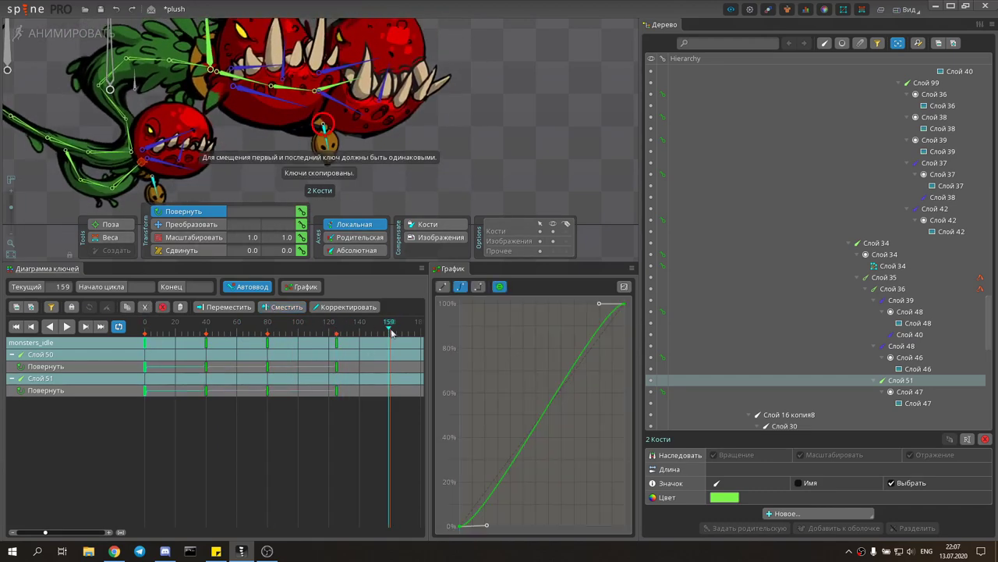
pyautogui.click(145, 322)
pyautogui.press('space')
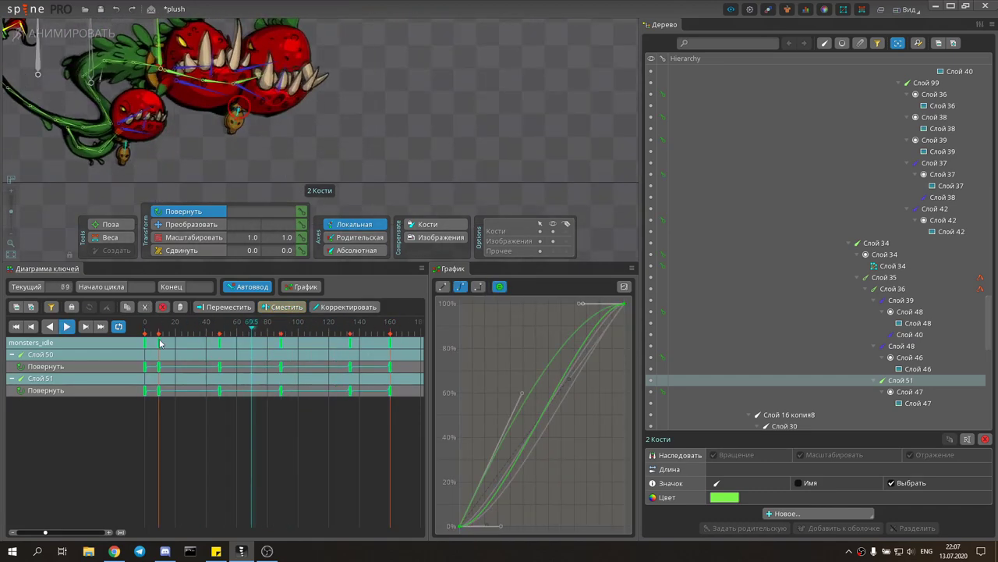
# Deselect the bones, save the project, and enlarge the preview area.
pyautogui.click(480, 107)
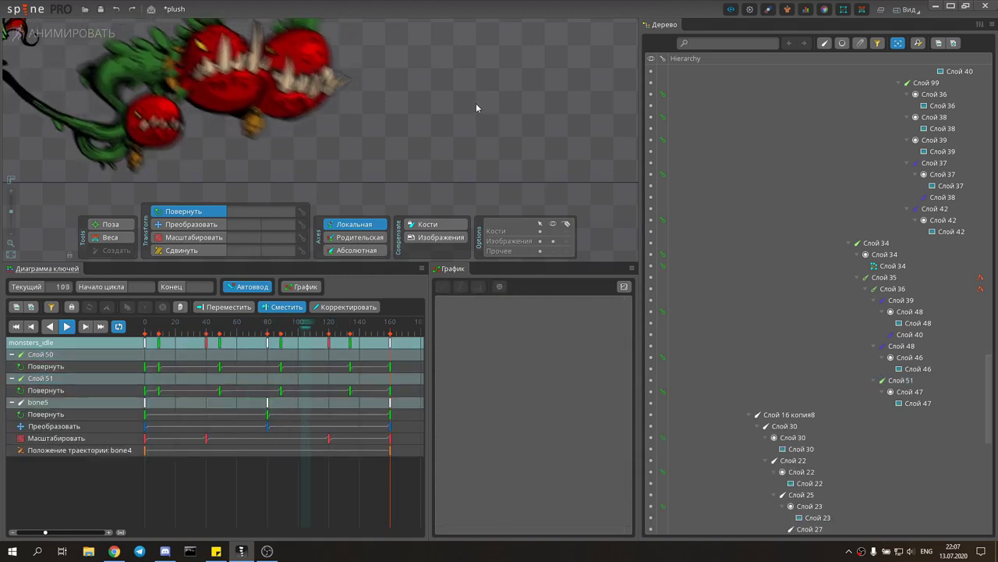
pyautogui.hotkey('ctrl', 's')
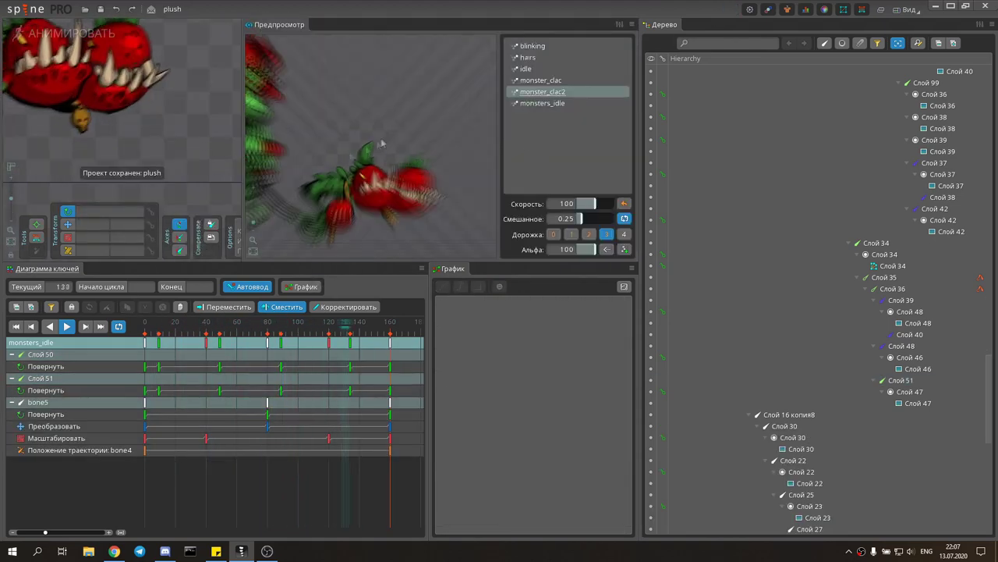
pyautogui.moveTo(243, 262); pyautogui.dragTo(159, 423)
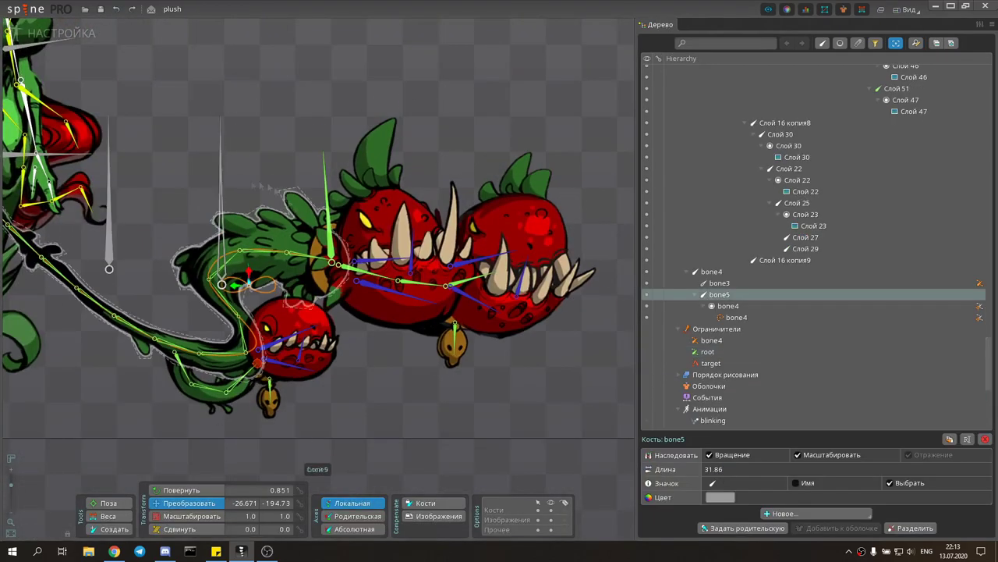
# Select bone3 and Слой 99, inspect the vine's vertex weights, then return to bone moving.
pyautogui.scroll(3, 252, 257)
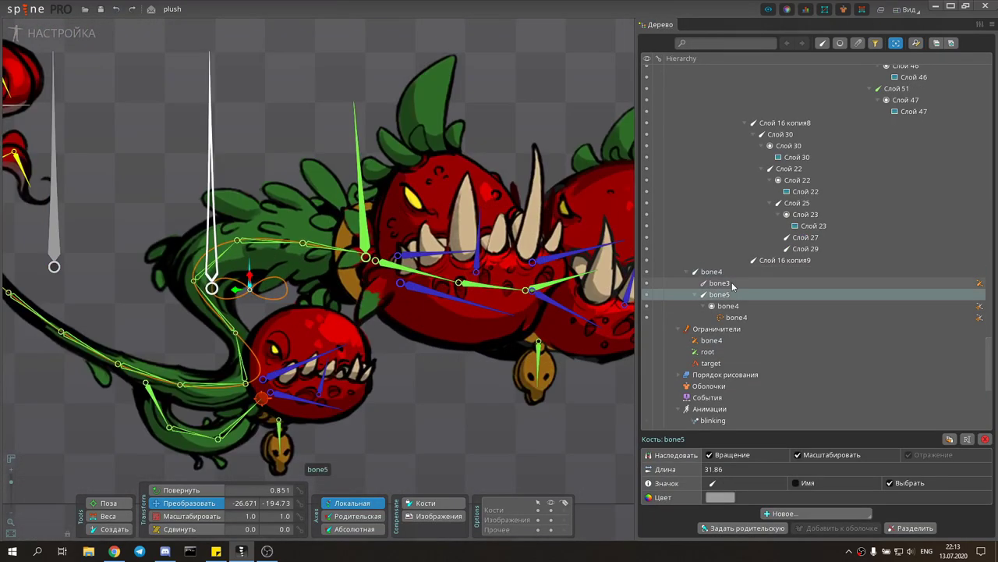
pyautogui.click(252, 257)
pyautogui.click(213, 211)
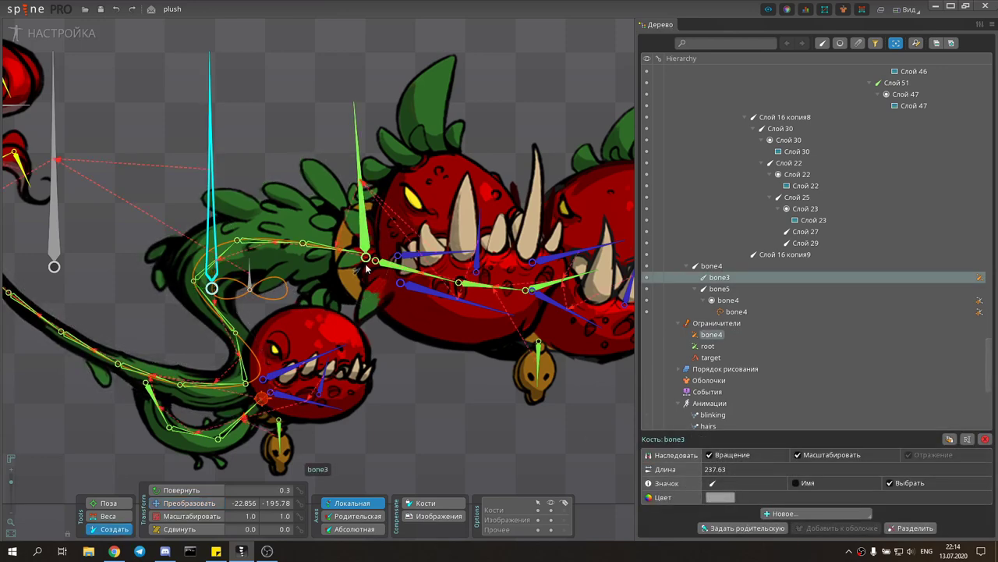
pyautogui.click(362, 226)
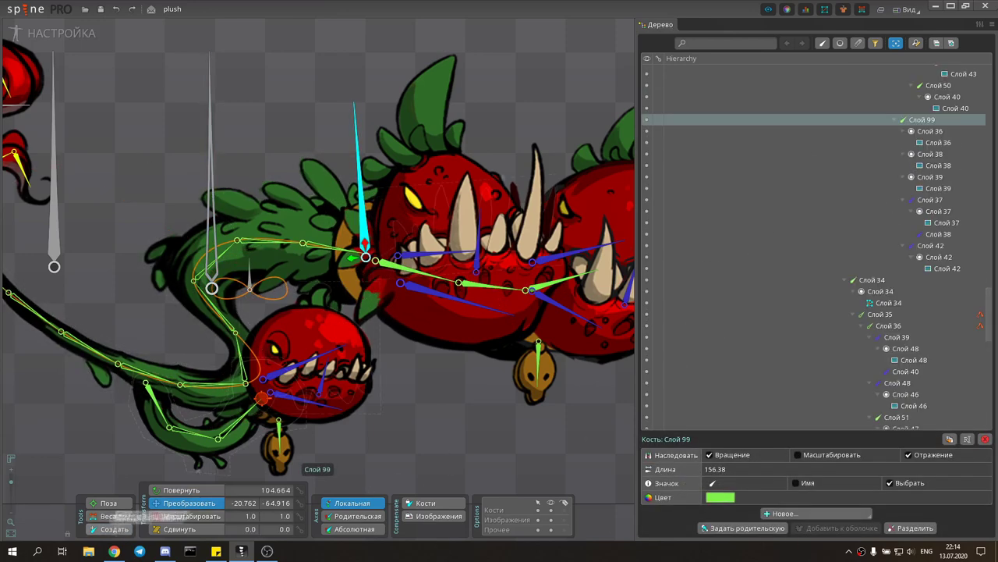
pyautogui.scroll(3, 357, 234)
pyautogui.click(578, 513)
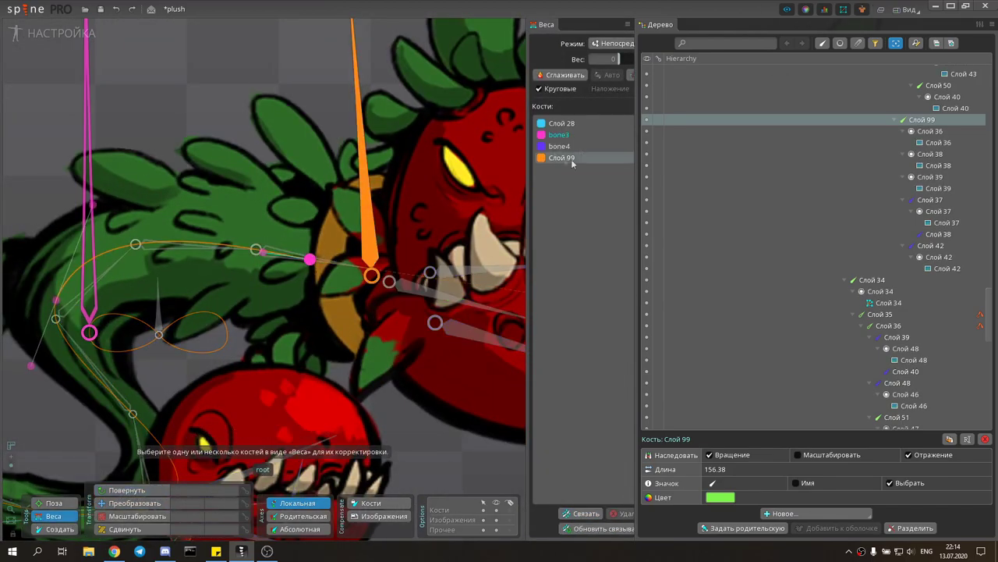
pyautogui.scroll(-2, 391, 443)
pyautogui.press('v')
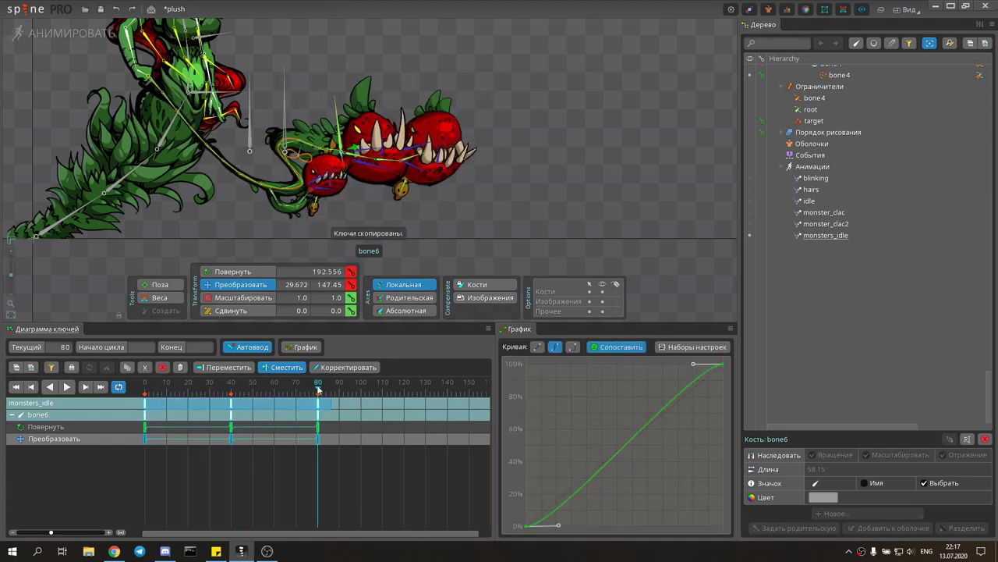
# Paste bone6's keys at frames 120 and 160 and play to check the motion.
pyautogui.hotkey('ctrl', 'v')
pyautogui.scroll(-3, 318, 390)
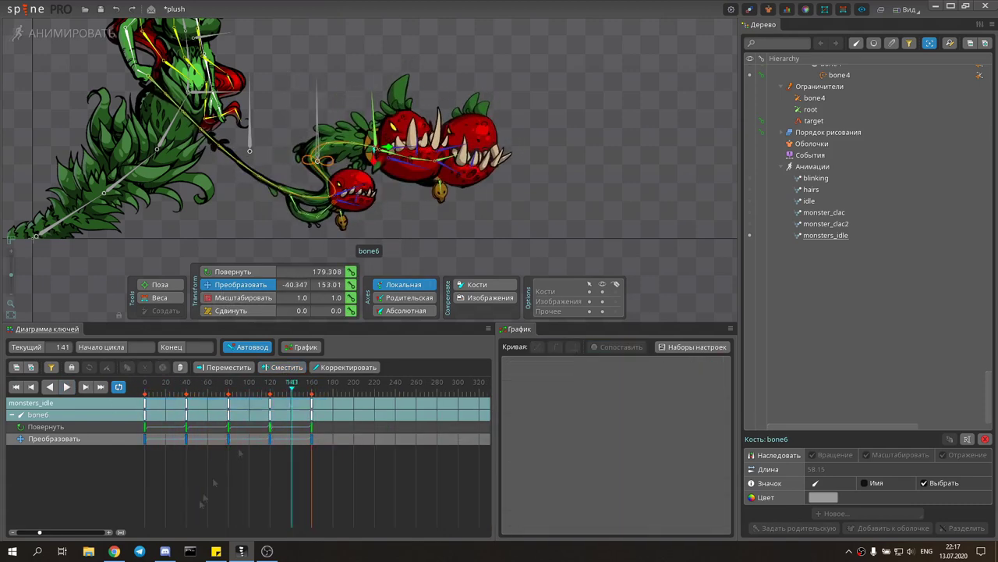
pyautogui.click(190, 440)
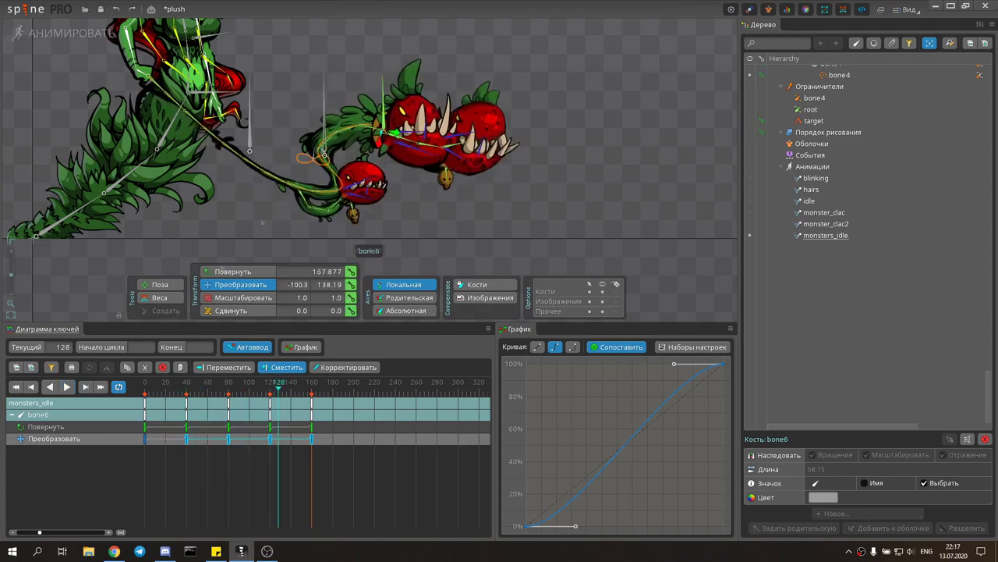
pyautogui.scroll(3, 437, 156)
pyautogui.click(300, 156)
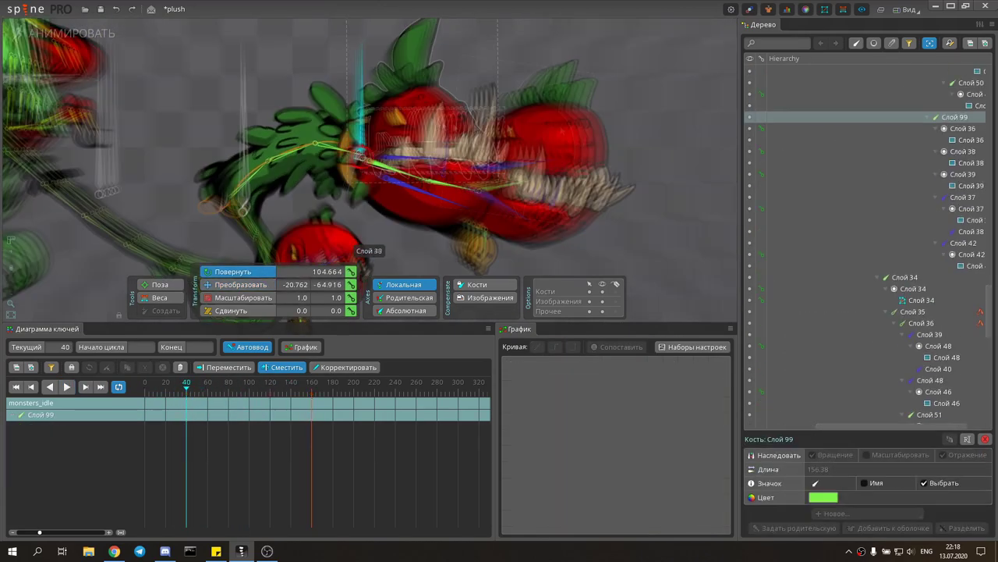
pyautogui.click(66, 386)
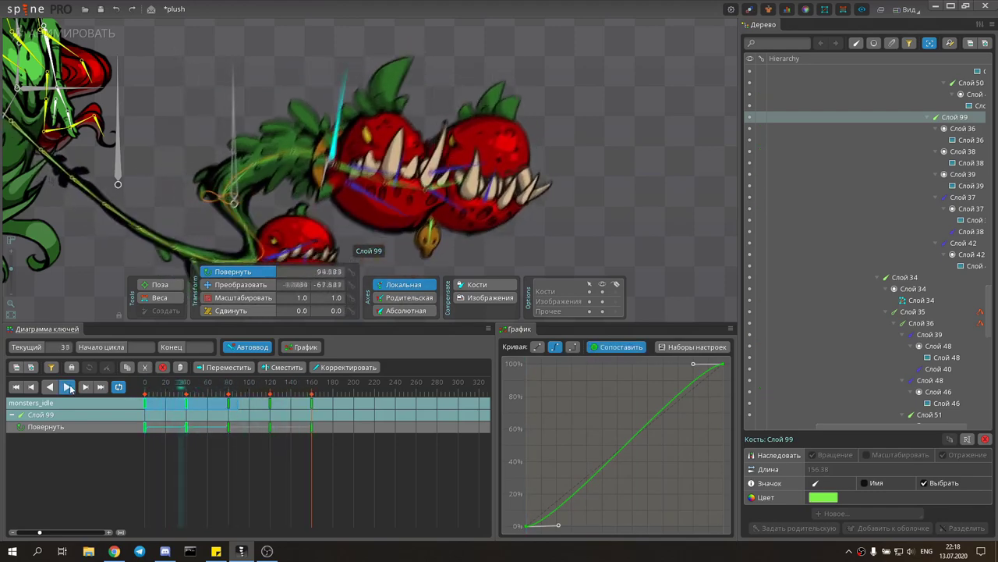
pyautogui.click(159, 297)
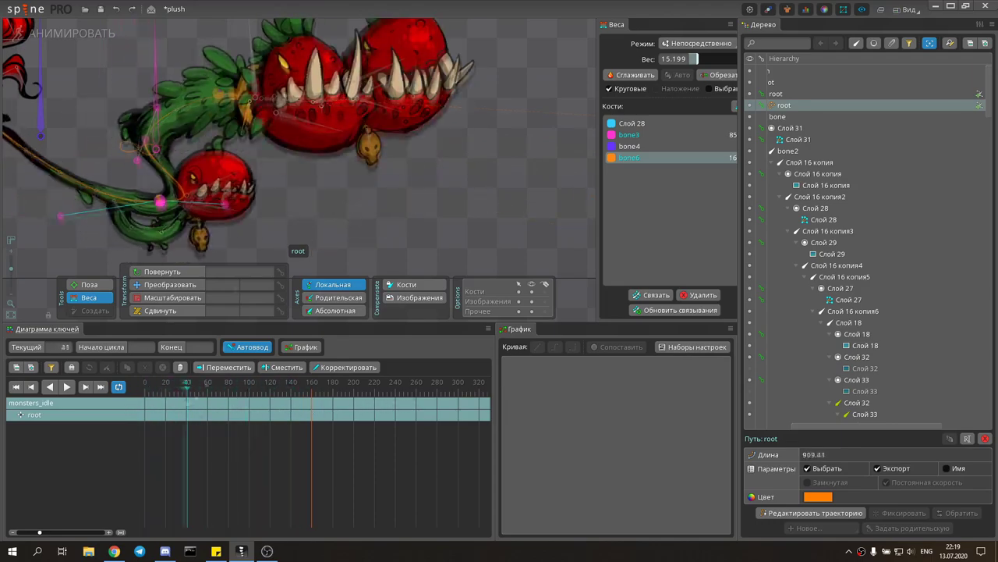
# Select bones Слой 45, Слой 46 and Слой 47 and copy their frame-0 keys.
pyautogui.click(300, 238)
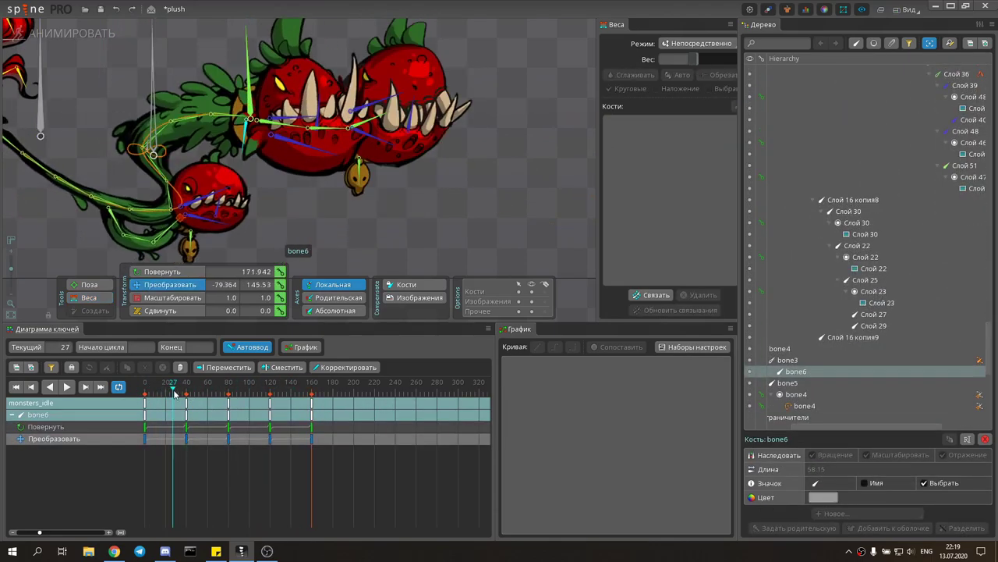
pyautogui.scroll(-2, 235, 388)
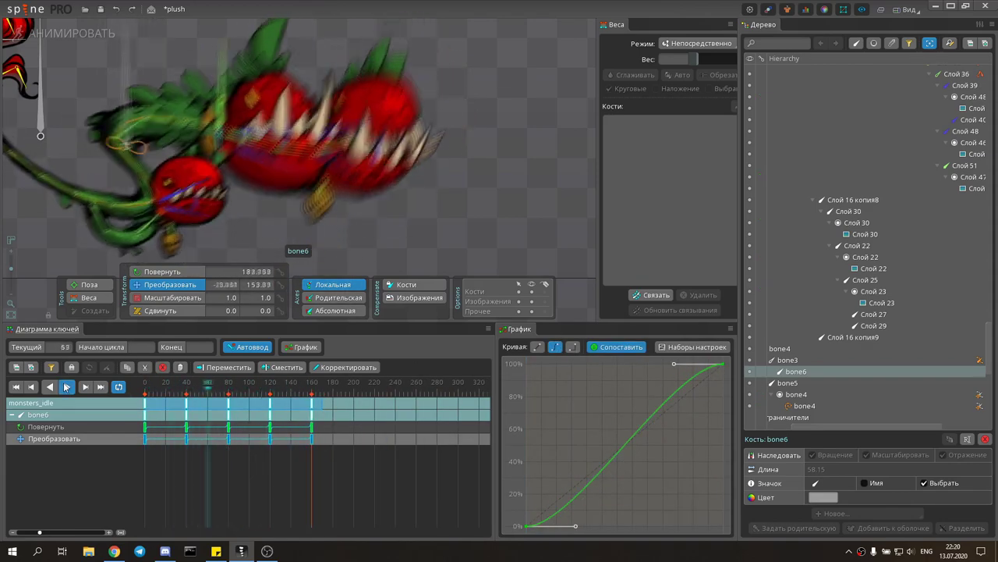
pyautogui.moveTo(211, 141); pyautogui.dragTo(249, 175)
pyautogui.hotkey('ctrl', 'c')
# Paste the Слой 45–47 rotate keys at frames 40, 80, 120 and 160.
pyautogui.click(186, 382)
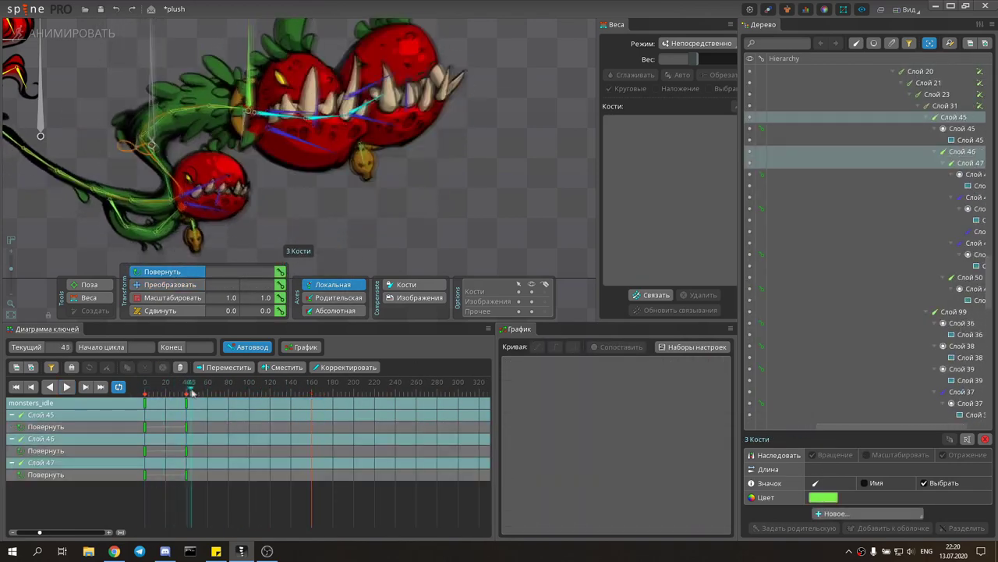
pyautogui.hotkey('ctrl', 'v')
pyautogui.click(228, 383)
pyautogui.hotkey('ctrl', 'v')
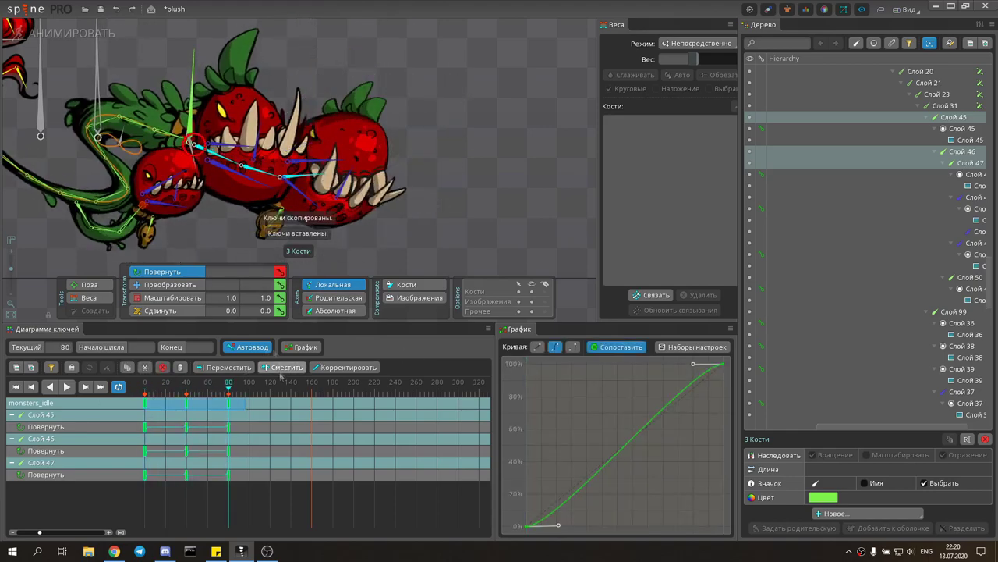
pyautogui.hotkey('ctrl', 'c')
pyautogui.click(264, 380)
pyautogui.hotkey('ctrl', 'v')
# Offset Слой 46's rotate keys a few frames later, replay, and open the scene preview.
pyautogui.click(146, 475)
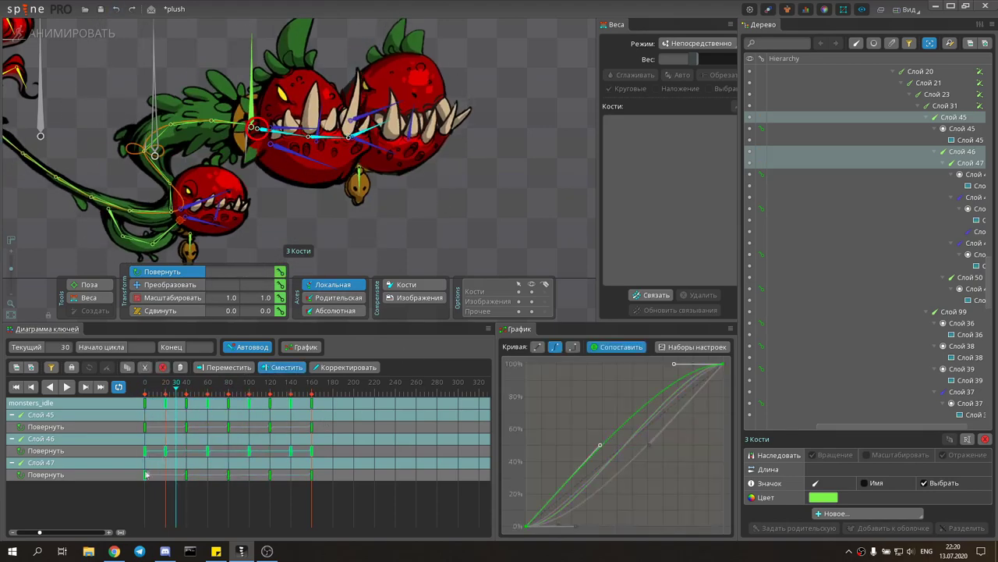
pyautogui.click(67, 387)
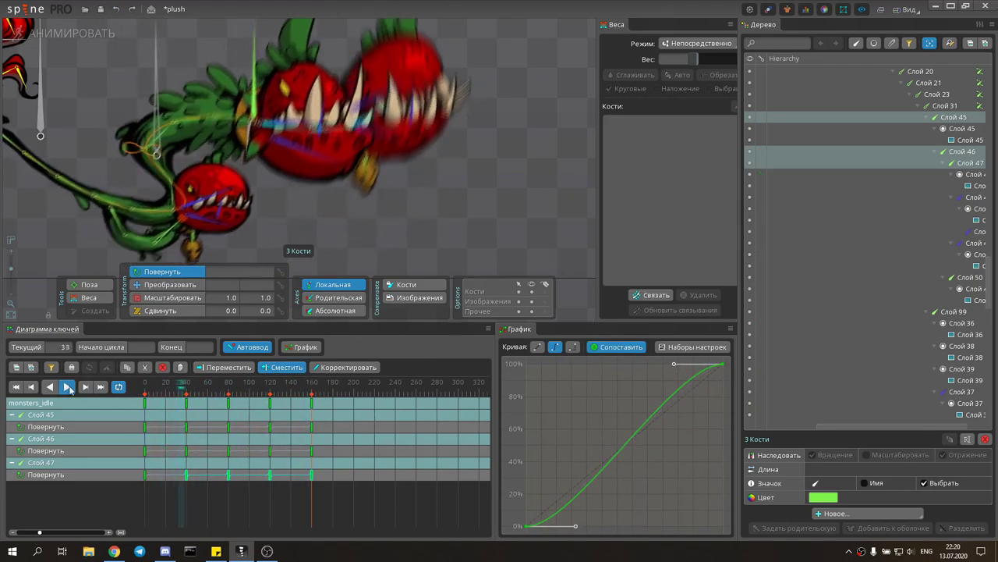
pyautogui.moveTo(145, 451); pyautogui.dragTo(165, 458)
pyautogui.click(67, 387)
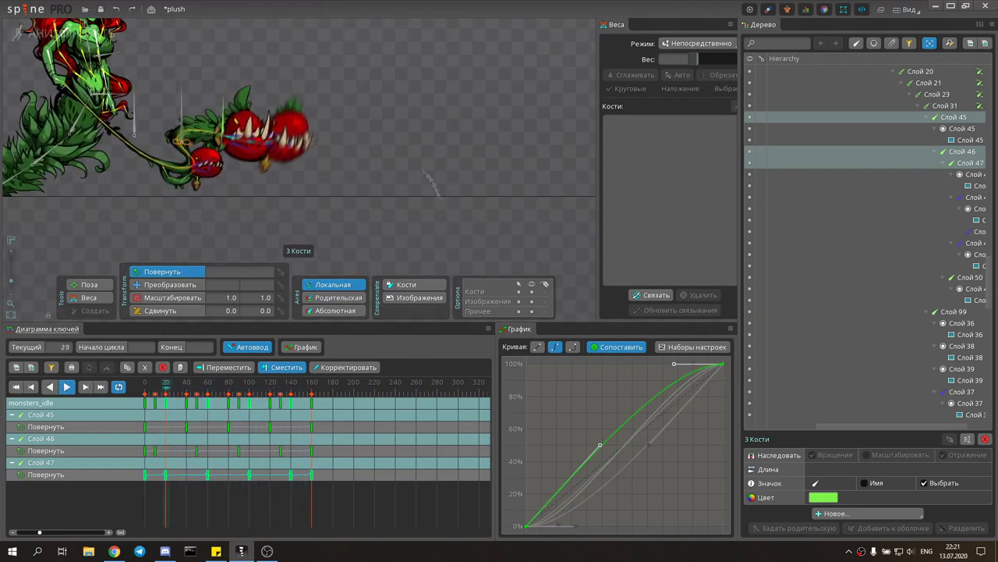
pyautogui.click(862, 9)
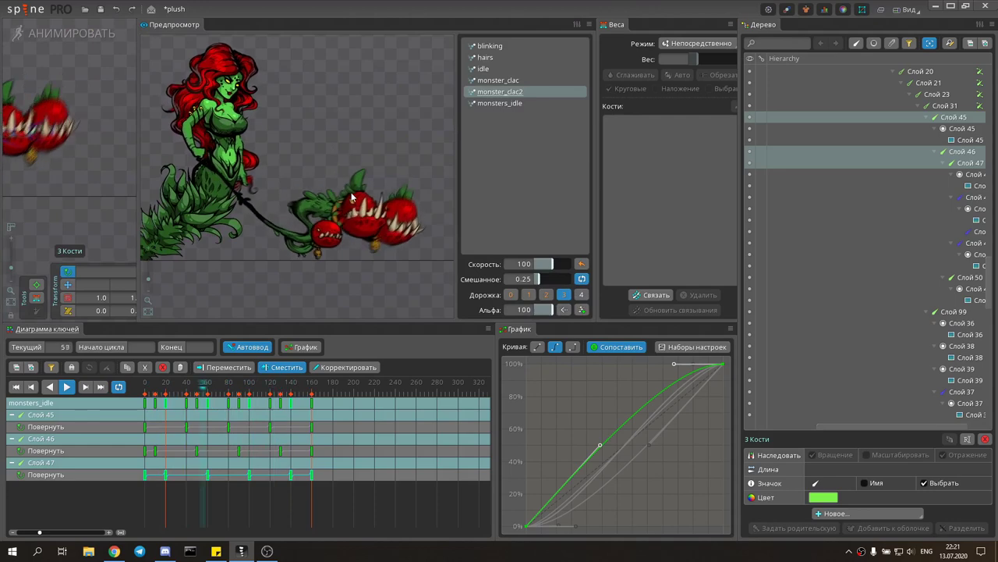
pyautogui.scroll(3, 336, 185)
pyautogui.scroll(-5, 227, 203)
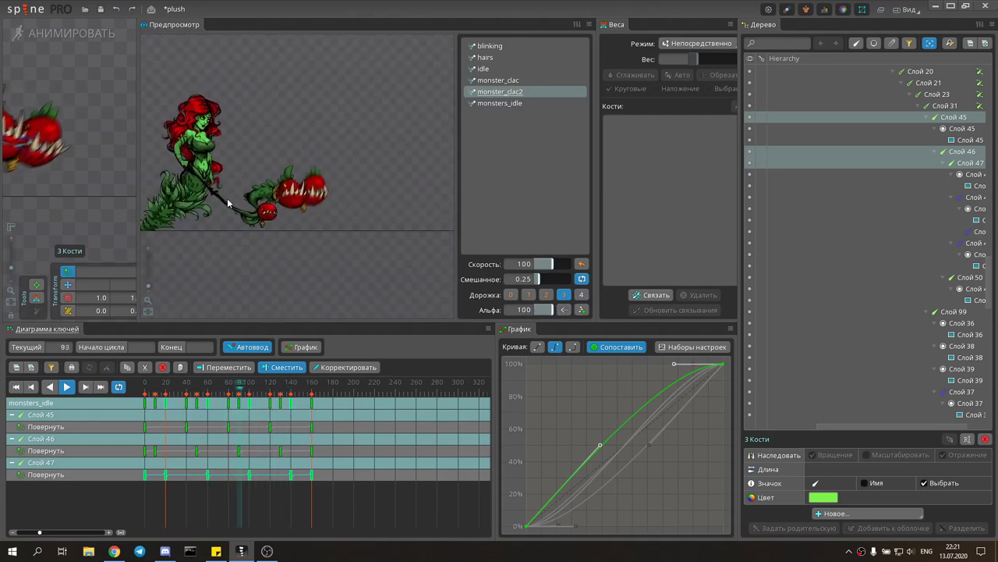